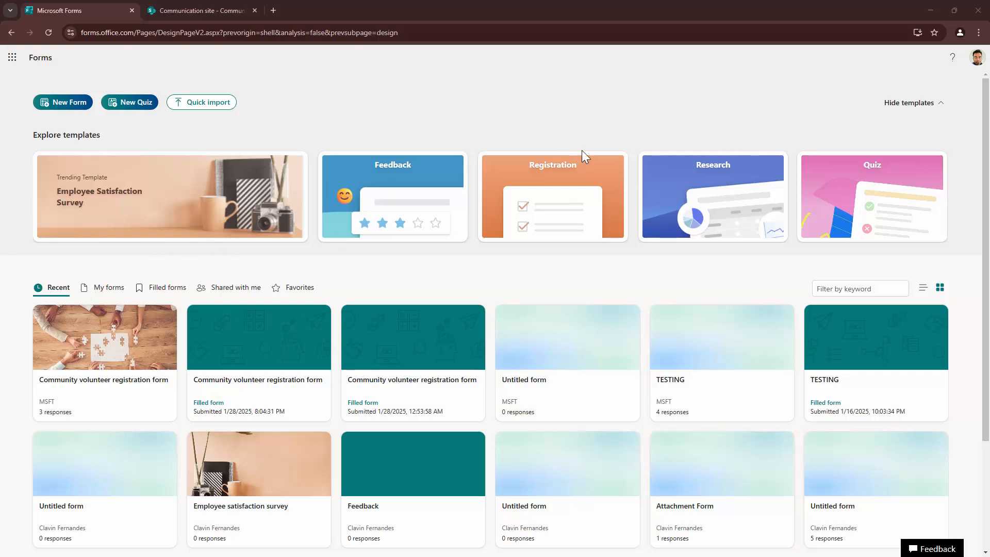
- Browse the Forms templates and start a new form from the Registration template
{"action": "scroll", "coordinate": [582, 150], "scroll_direction": "down", "scroll_amount": 3}
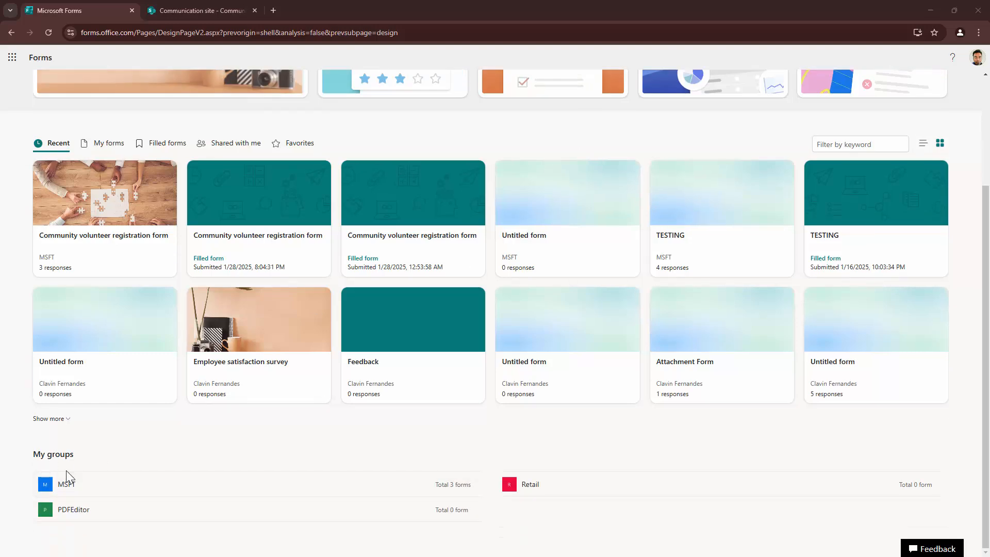
{"action": "scroll", "coordinate": [265, 369], "scroll_direction": "up", "scroll_amount": 3}
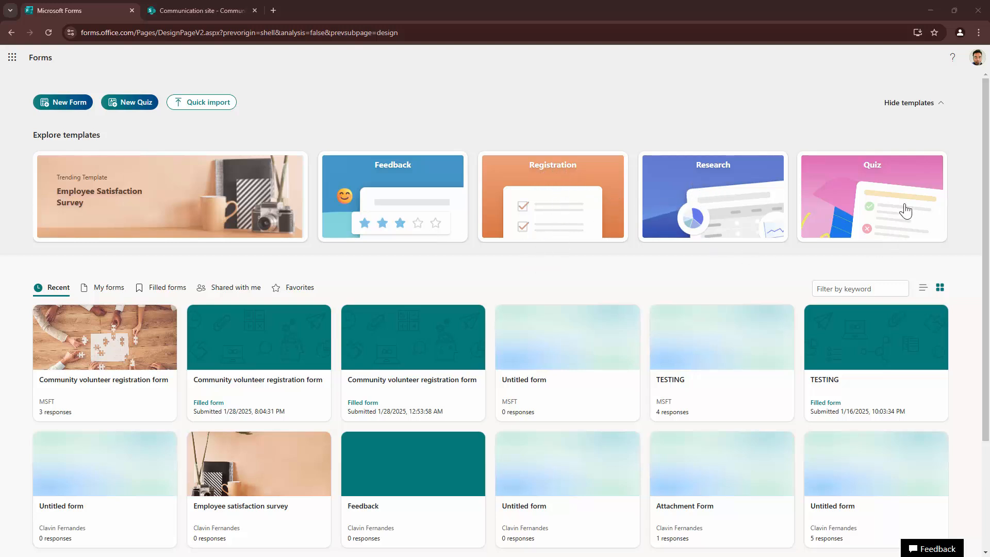
{"action": "scroll", "coordinate": [619, 236], "scroll_direction": "down", "scroll_amount": 3}
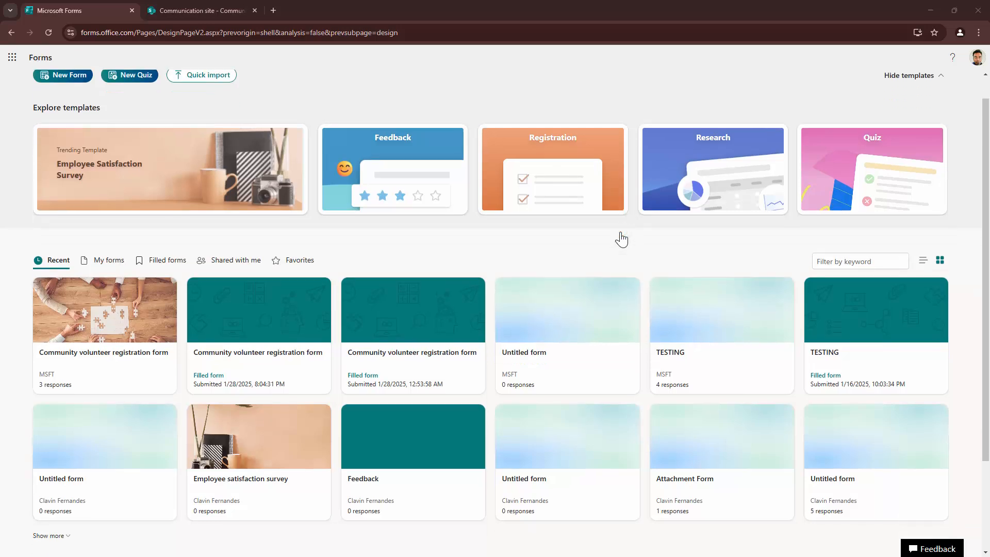
{"action": "scroll", "coordinate": [353, 181], "scroll_direction": "up", "scroll_amount": 2}
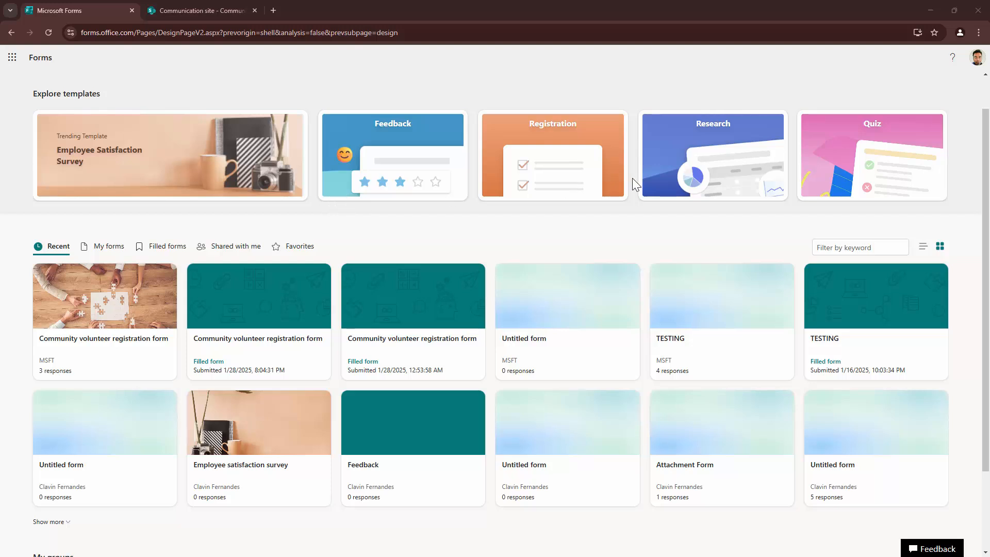
{"action": "left_click", "coordinate": [582, 169]}
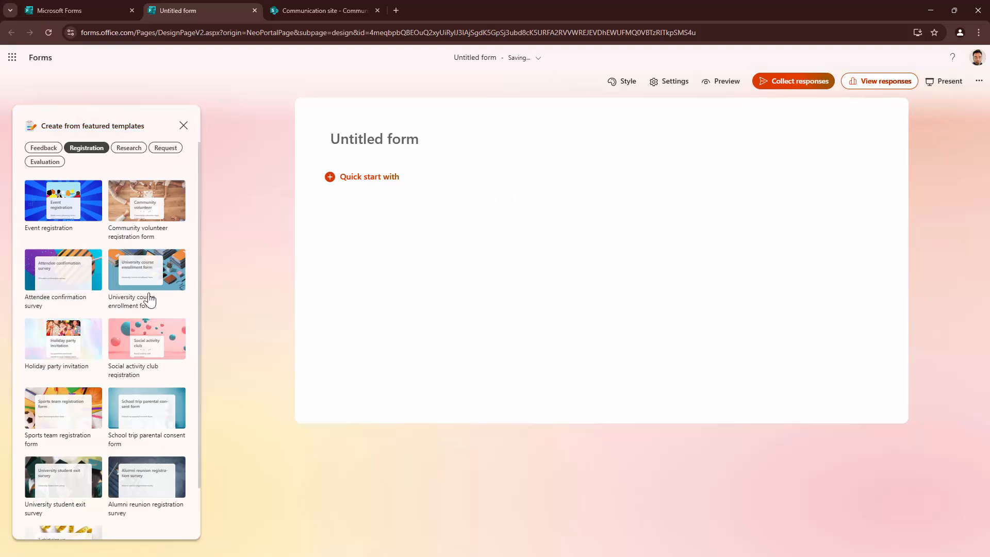
{"action": "scroll", "coordinate": [172, 287], "scroll_direction": "down", "scroll_amount": 2}
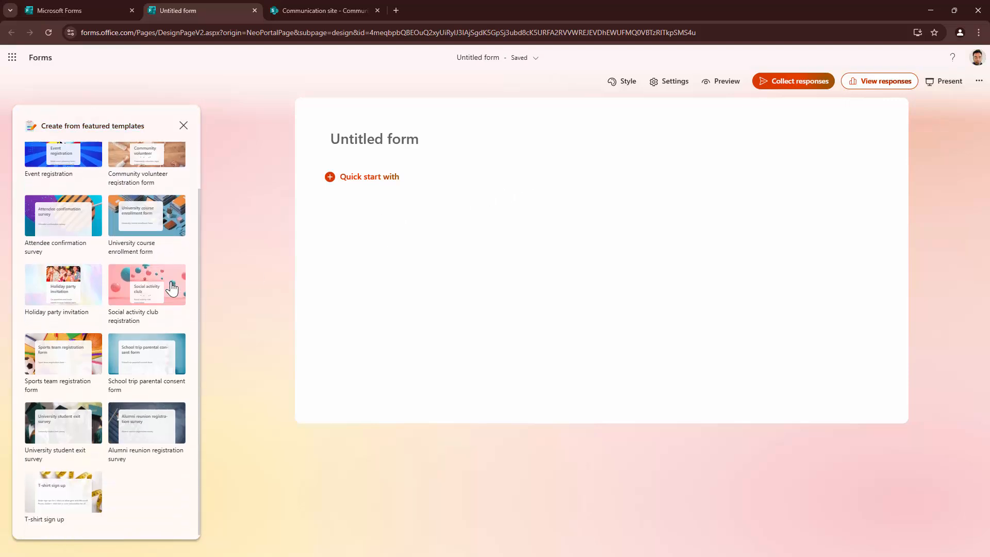
{"action": "scroll", "coordinate": [174, 289], "scroll_direction": "up", "scroll_amount": 2}
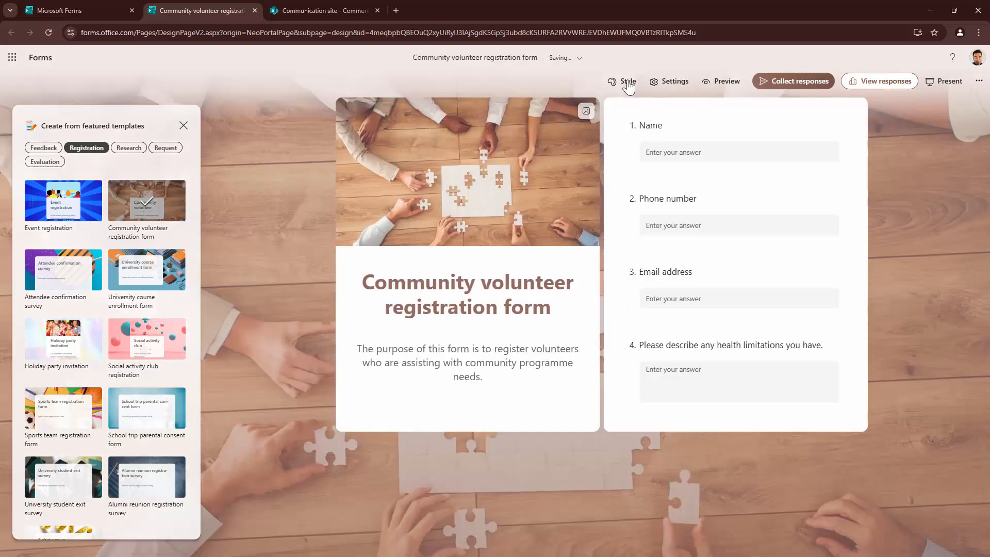
- Check the Community volunteer registration form title and scroll through its eight prefilled questions
{"action": "left_click", "coordinate": [494, 61]}
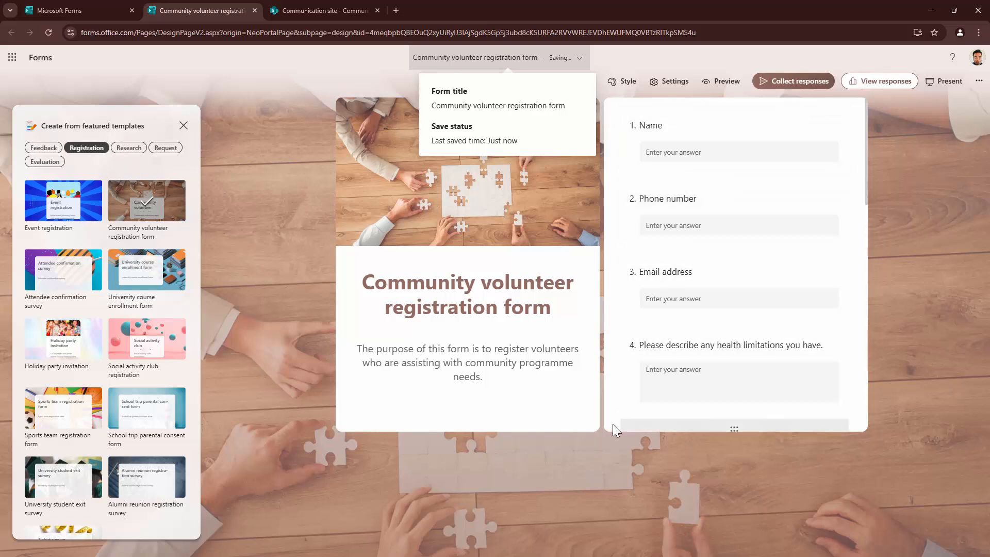
{"action": "scroll", "coordinate": [717, 335], "scroll_direction": "down", "scroll_amount": 1}
{"action": "scroll", "coordinate": [716, 335], "scroll_direction": "down", "scroll_amount": 8}
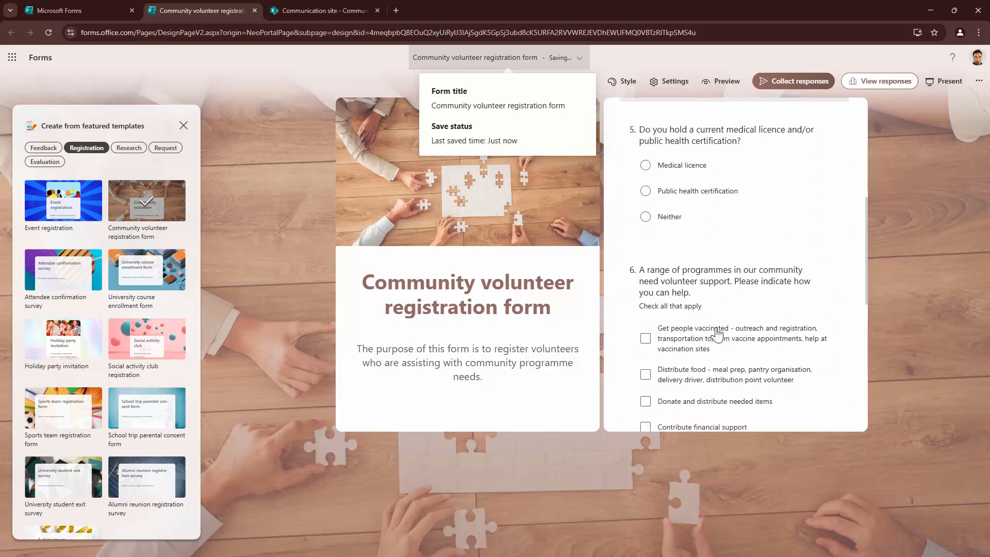
{"action": "scroll", "coordinate": [719, 333], "scroll_direction": "down", "scroll_amount": 2}
{"action": "scroll", "coordinate": [718, 332], "scroll_direction": "up", "scroll_amount": 11}
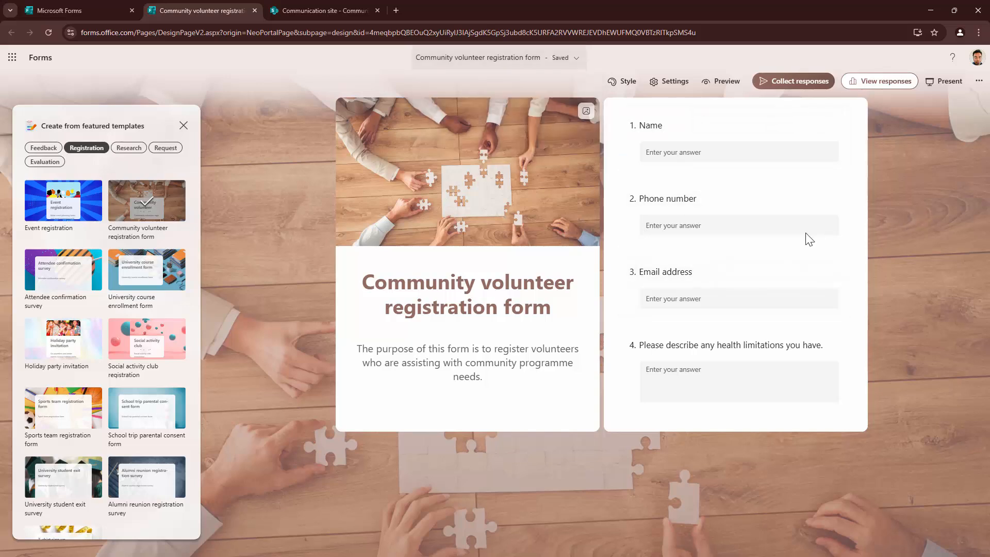
{"action": "scroll", "coordinate": [694, 282], "scroll_direction": "down", "scroll_amount": 4}
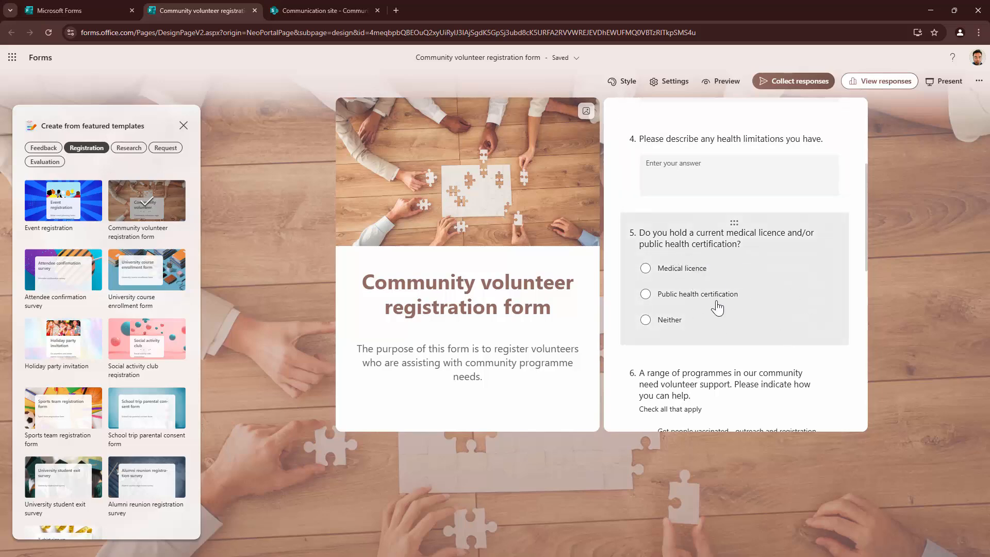
{"action": "scroll", "coordinate": [715, 312], "scroll_direction": "down", "scroll_amount": 4}
{"action": "scroll", "coordinate": [716, 314], "scroll_direction": "down", "scroll_amount": 5}
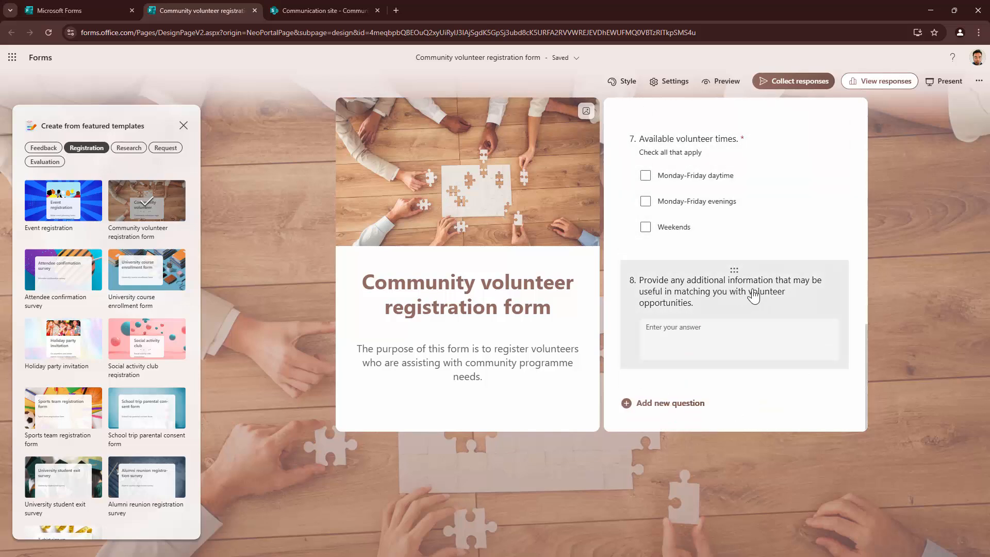
{"action": "right_click", "coordinate": [752, 290]}
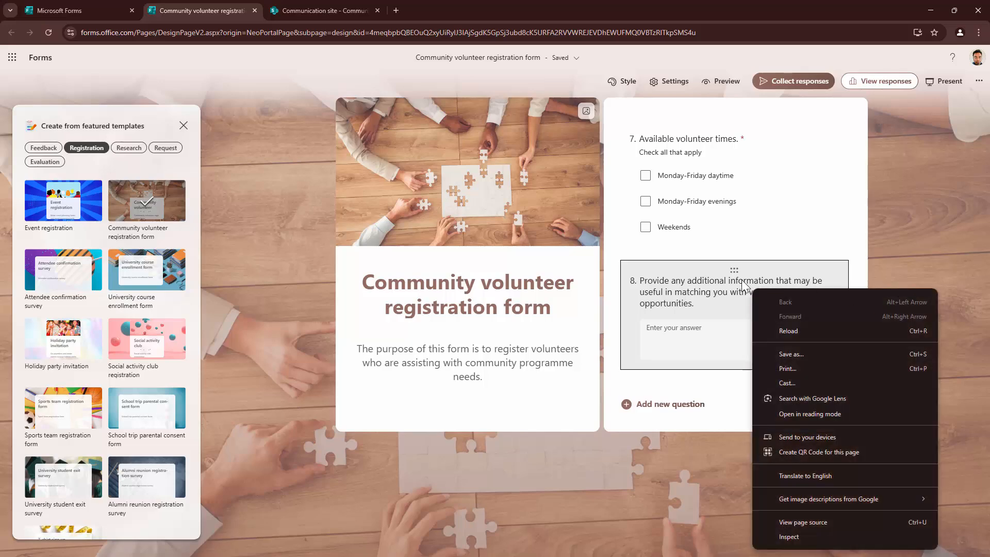
{"action": "left_click", "coordinate": [856, 214]}
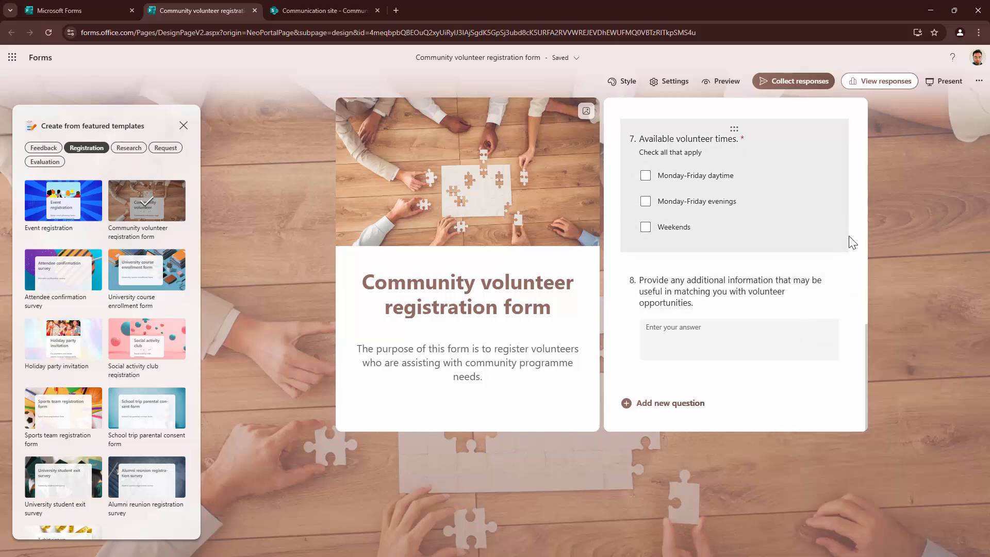
- Delete question 8, the additional-information question
{"action": "left_click", "coordinate": [796, 290]}
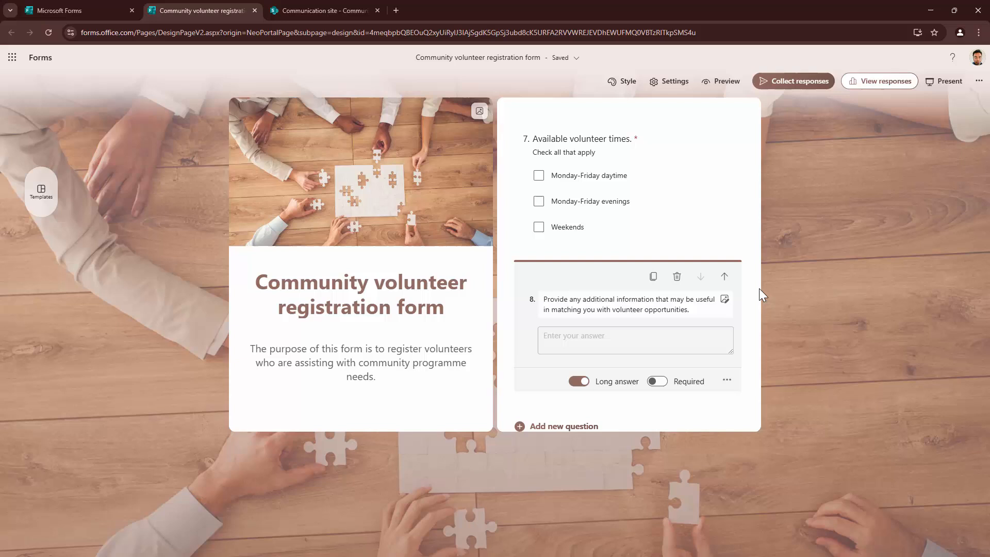
{"action": "left_click", "coordinate": [677, 276]}
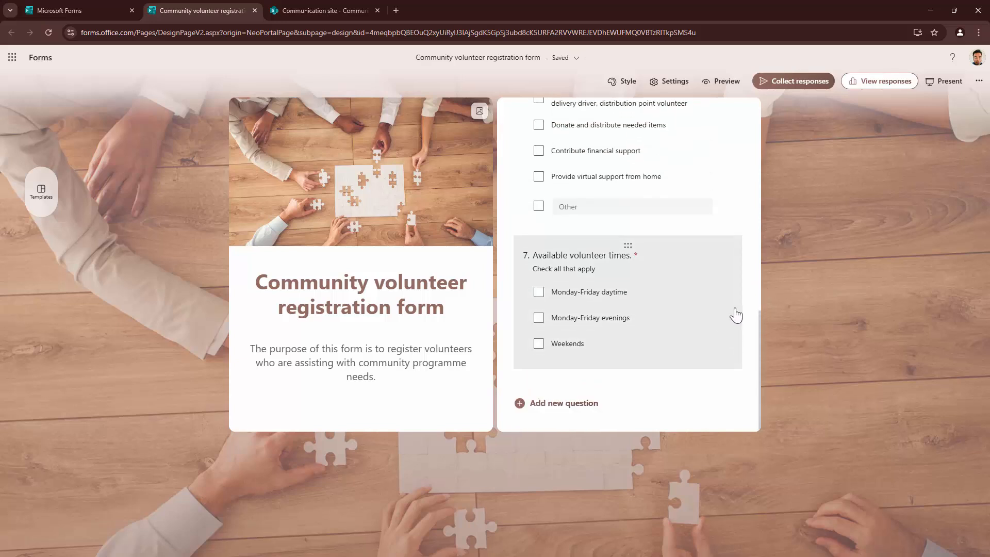
{"action": "scroll", "coordinate": [721, 290], "scroll_direction": "up", "scroll_amount": 3}
{"action": "scroll", "coordinate": [722, 293], "scroll_direction": "up", "scroll_amount": 5}
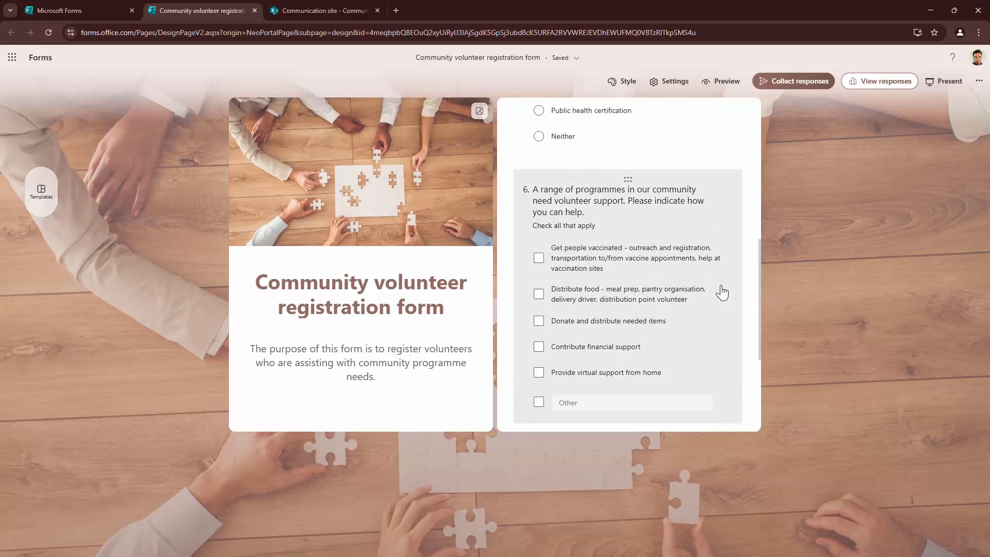
{"action": "scroll", "coordinate": [722, 292], "scroll_direction": "down", "scroll_amount": 8}
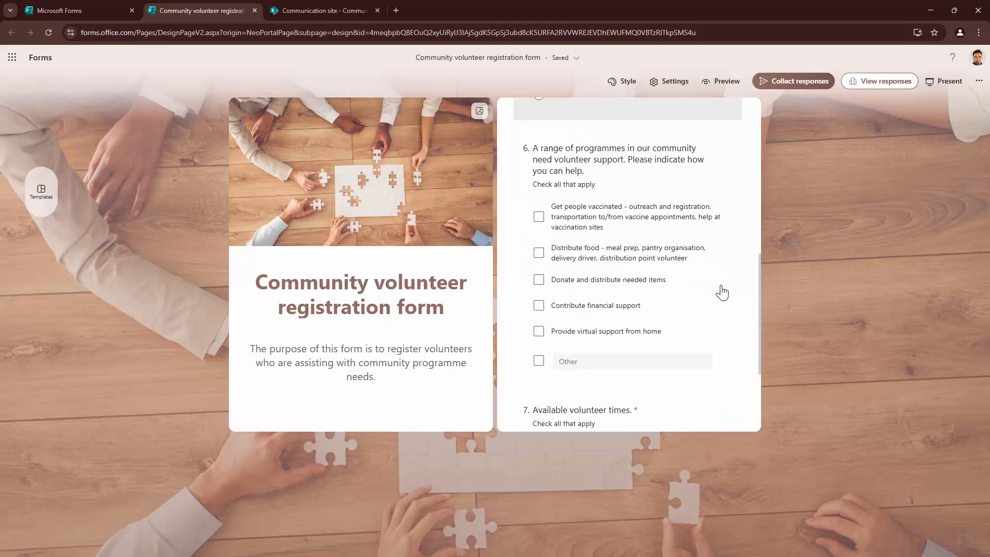
- Add an Upload File question titled 'Upload' allowing 2 files of up to 10MB each
{"action": "left_click", "coordinate": [556, 407]}
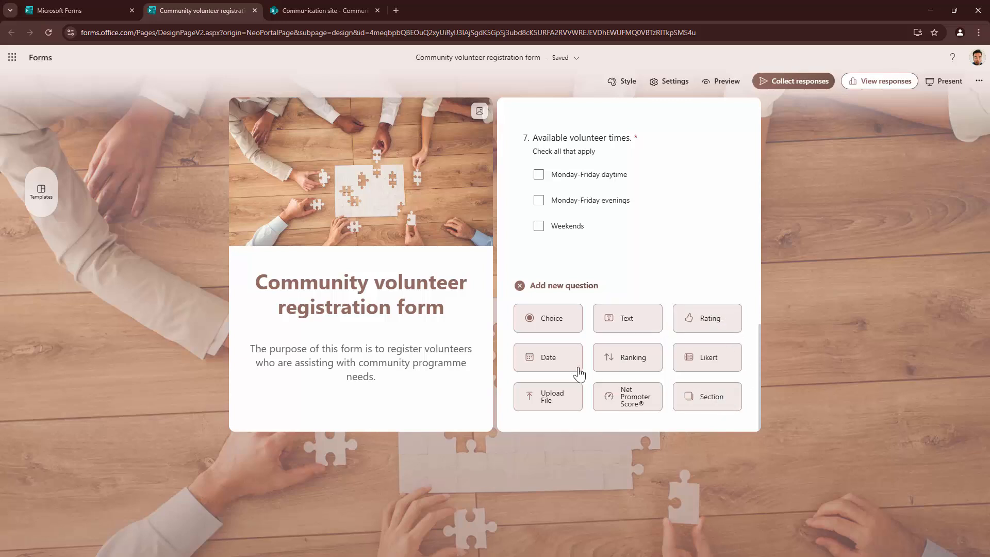
{"action": "left_click", "coordinate": [556, 411]}
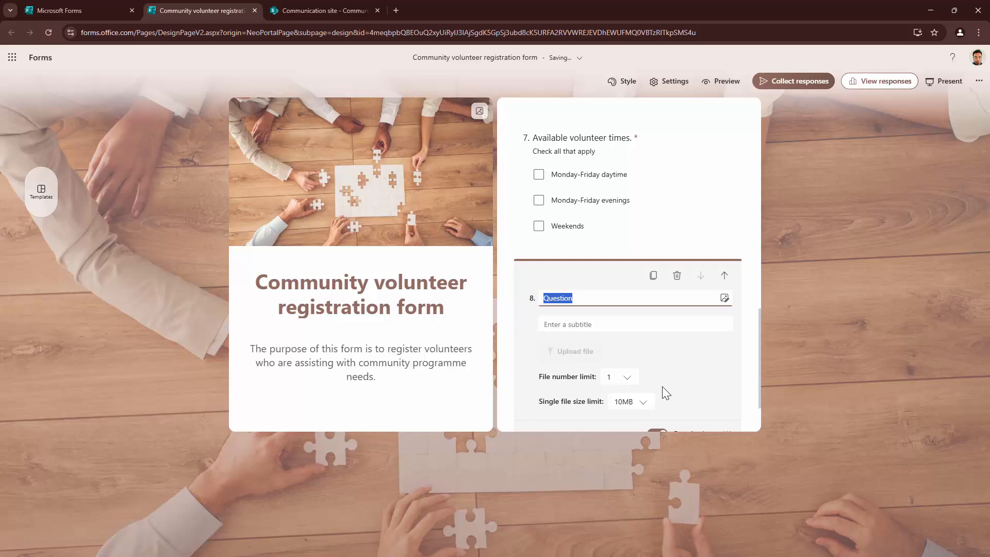
{"action": "type", "text": "Upload"}
{"action": "left_click", "coordinate": [627, 378]}
{"action": "left_click", "coordinate": [623, 417]}
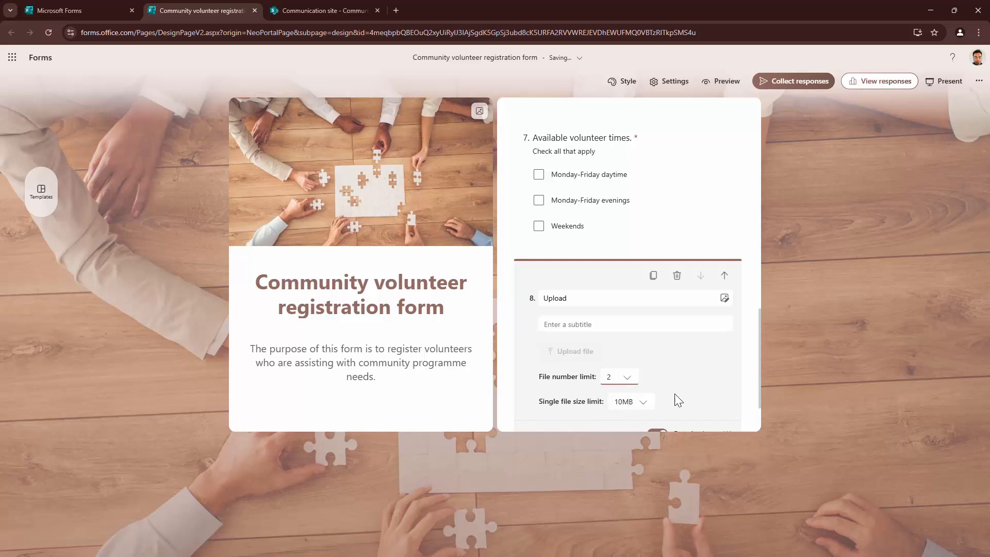
{"action": "left_click", "coordinate": [647, 407]}
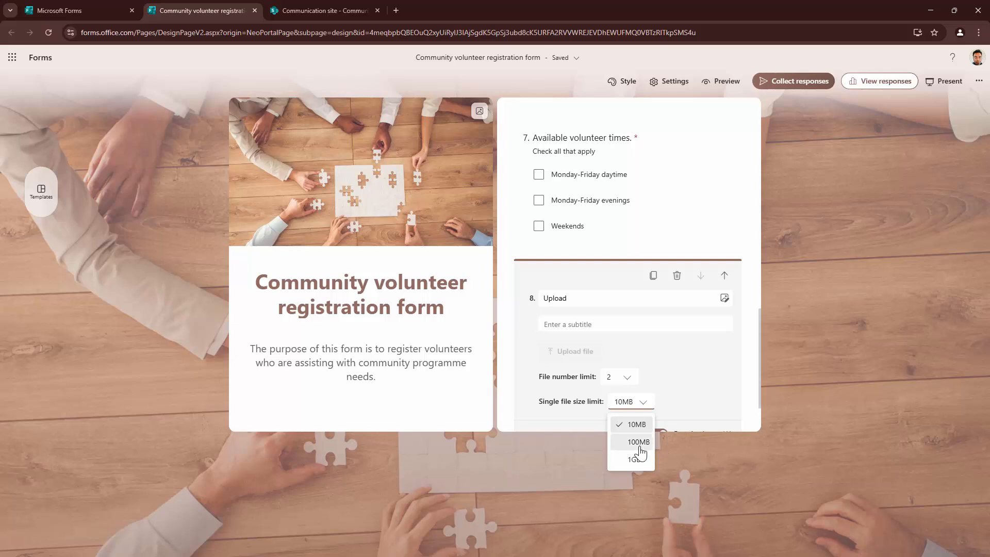
{"action": "left_click", "coordinate": [730, 397]}
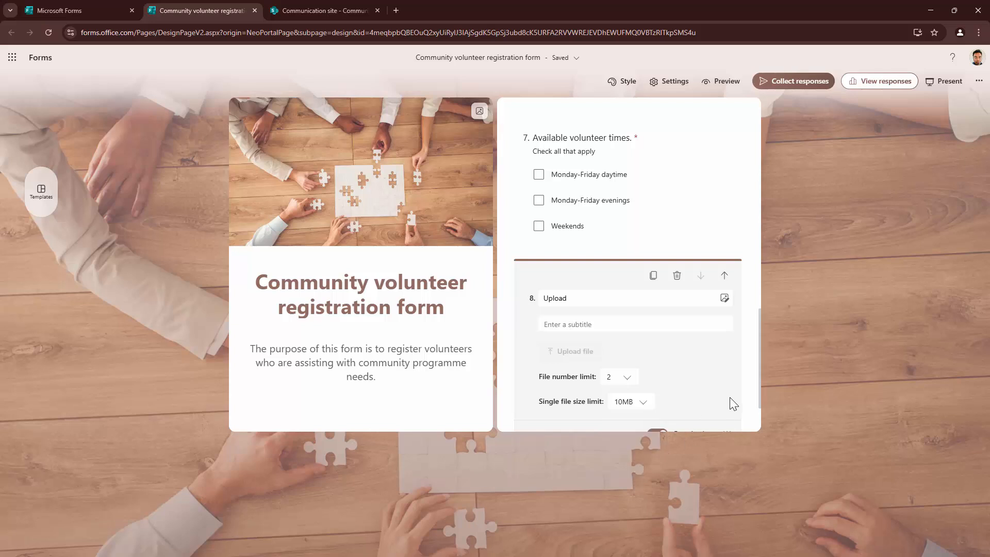
{"action": "scroll", "coordinate": [708, 397], "scroll_direction": "down", "scroll_amount": 2}
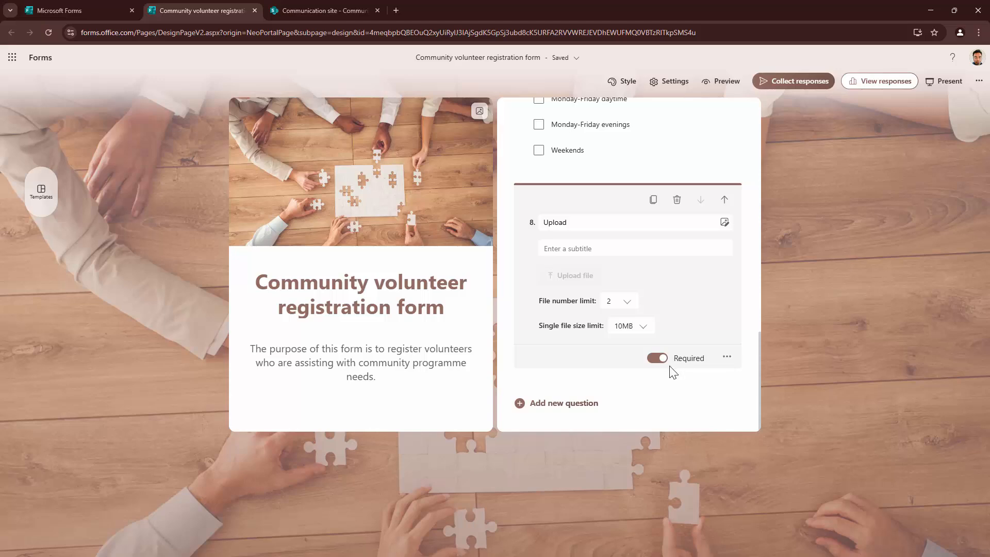
{"action": "scroll", "coordinate": [670, 369], "scroll_direction": "up", "scroll_amount": 10}
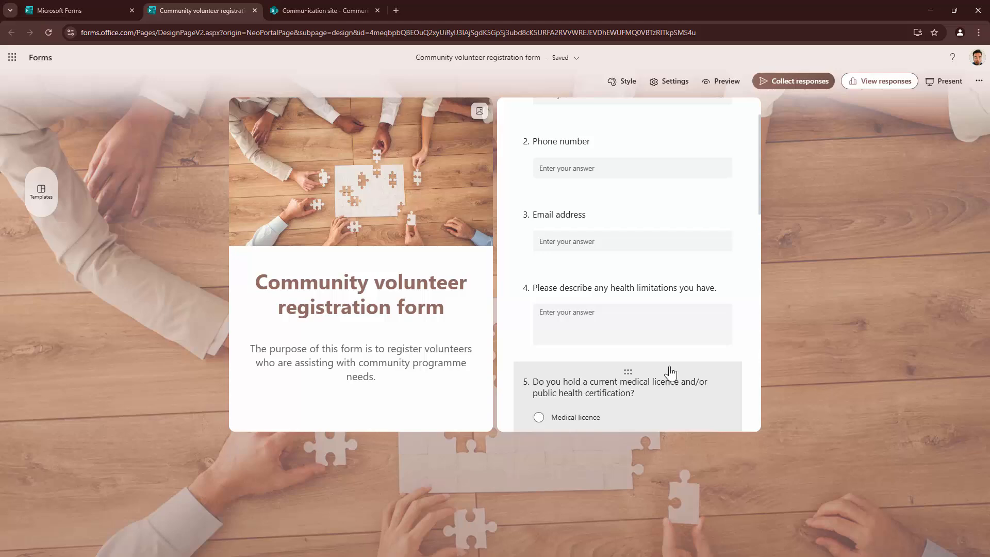
- Preview the form and enter a test name, phone number and email address
{"action": "left_click", "coordinate": [724, 83]}
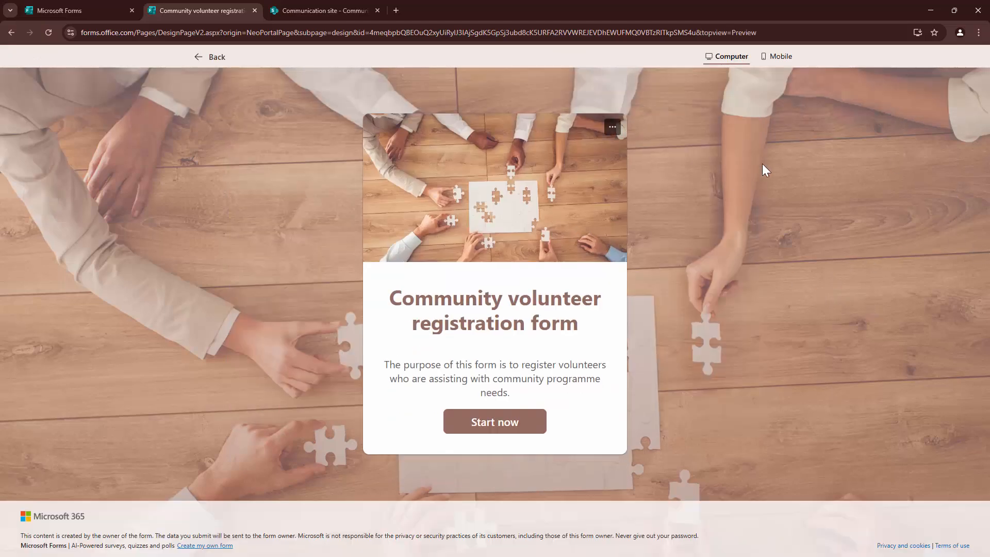
{"action": "left_click", "coordinate": [502, 427]}
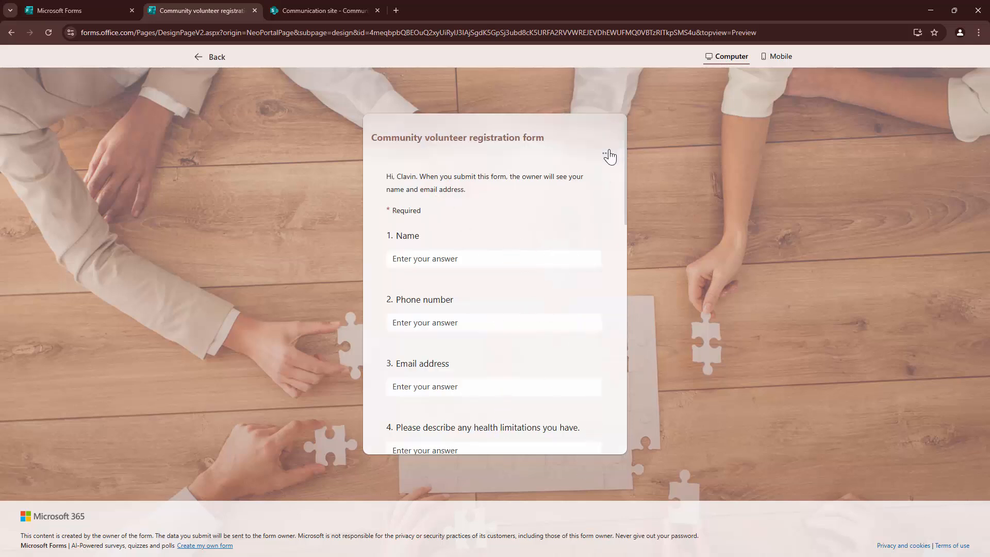
{"action": "type", "text": "Clavin"}
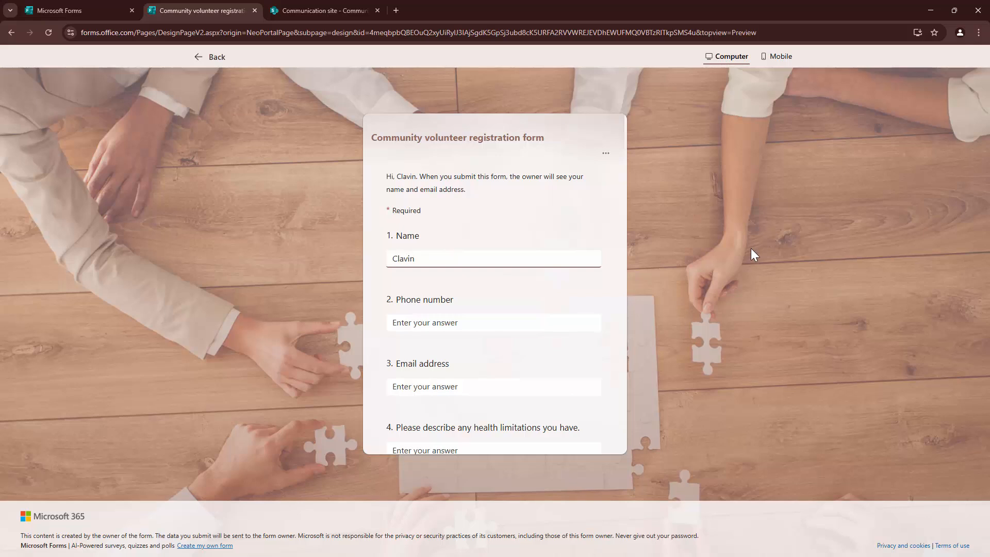
{"action": "left_click", "coordinate": [566, 318]}
{"action": "type", "text": "77777777777777"}
{"action": "left_click", "coordinate": [518, 387]}
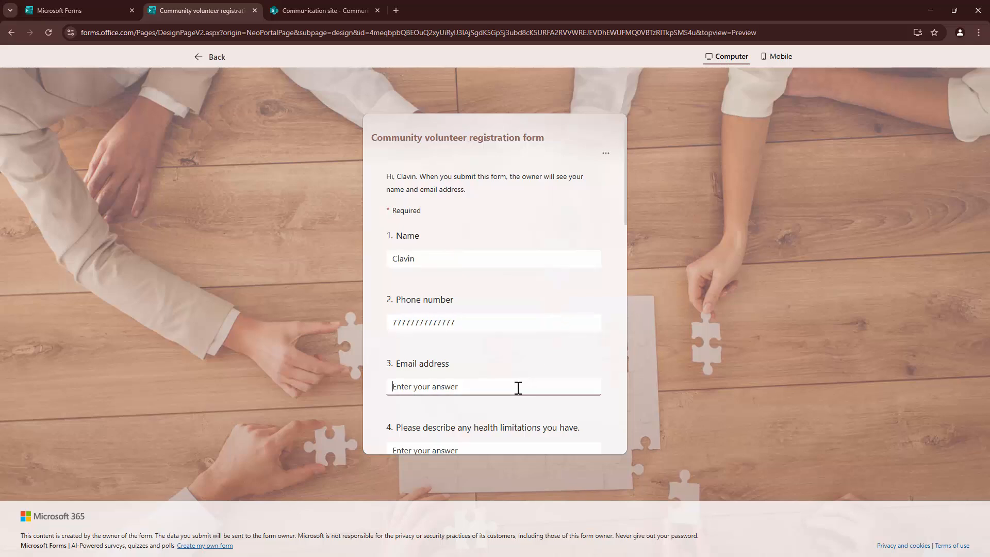
- Answer the health question, choose Medical licence, and tick Get people vaccinated and Distribute food
{"action": "scroll", "coordinate": [533, 382], "scroll_direction": "down", "scroll_amount": 3}
{"action": "left_click", "coordinate": [475, 306]}
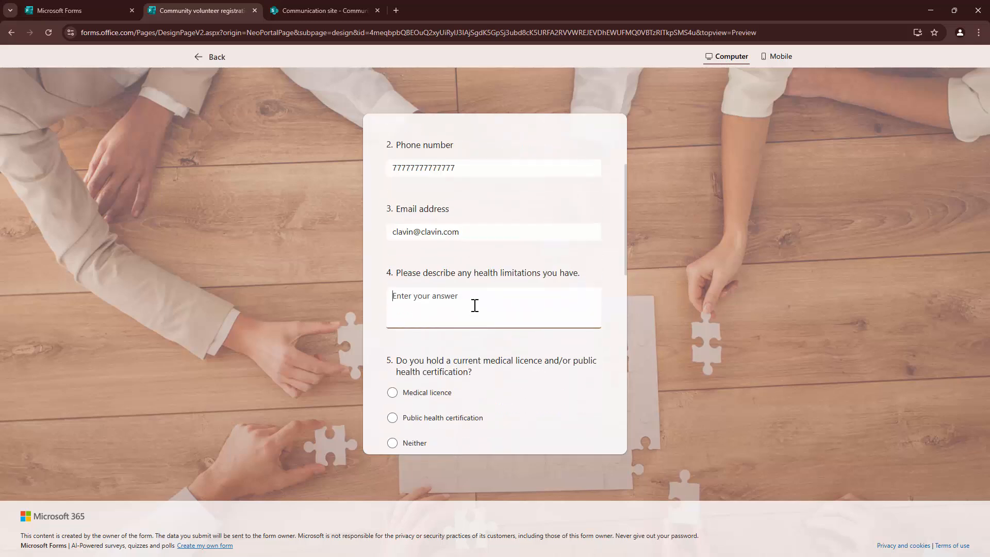
{"action": "type", "text": "Random"}
{"action": "left_click", "coordinate": [441, 392]}
{"action": "scroll", "coordinate": [442, 391], "scroll_direction": "down", "scroll_amount": 5}
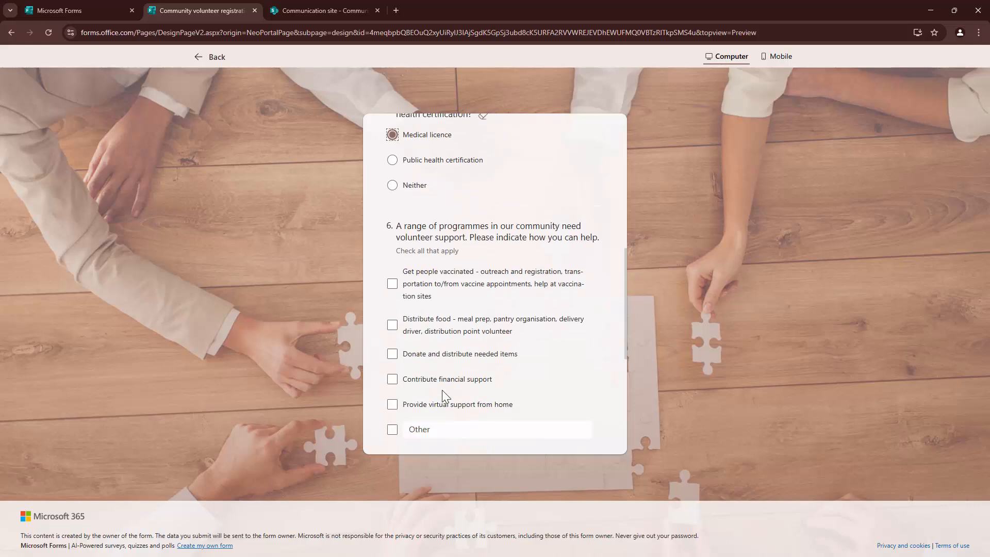
{"action": "left_click", "coordinate": [413, 295]}
{"action": "left_click", "coordinate": [399, 327]}
- Tick Weekends, attach the PDF to the Upload question, and submit the response
{"action": "scroll", "coordinate": [401, 330], "scroll_direction": "down", "scroll_amount": 4}
{"action": "left_click", "coordinate": [412, 349]}
{"action": "scroll", "coordinate": [425, 363], "scroll_direction": "down", "scroll_amount": 2}
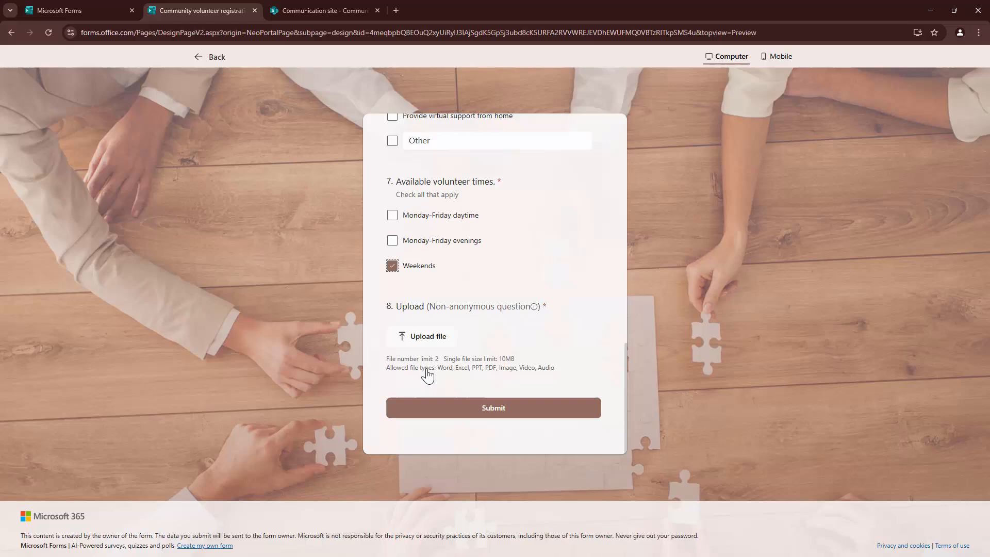
{"action": "left_click", "coordinate": [434, 340]}
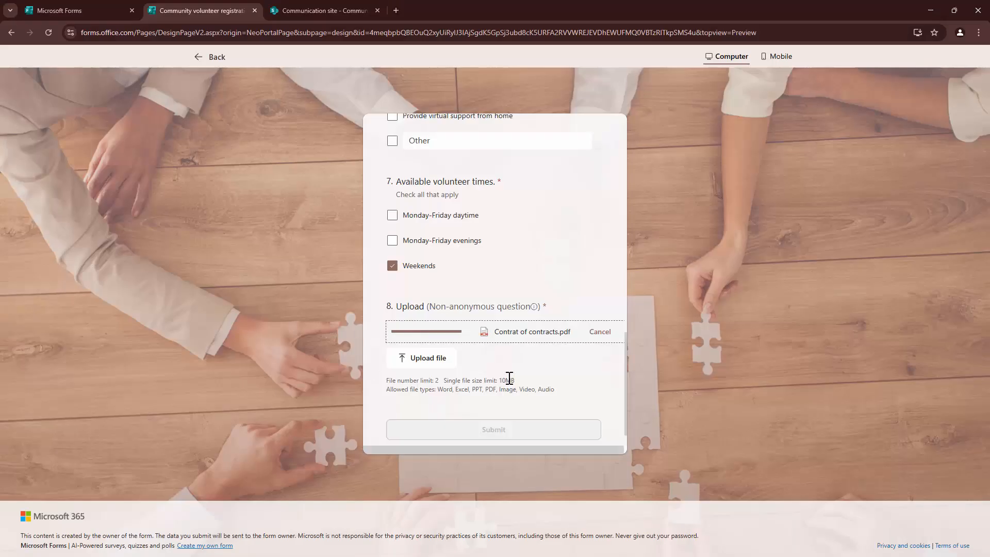
{"action": "left_click", "coordinate": [493, 432]}
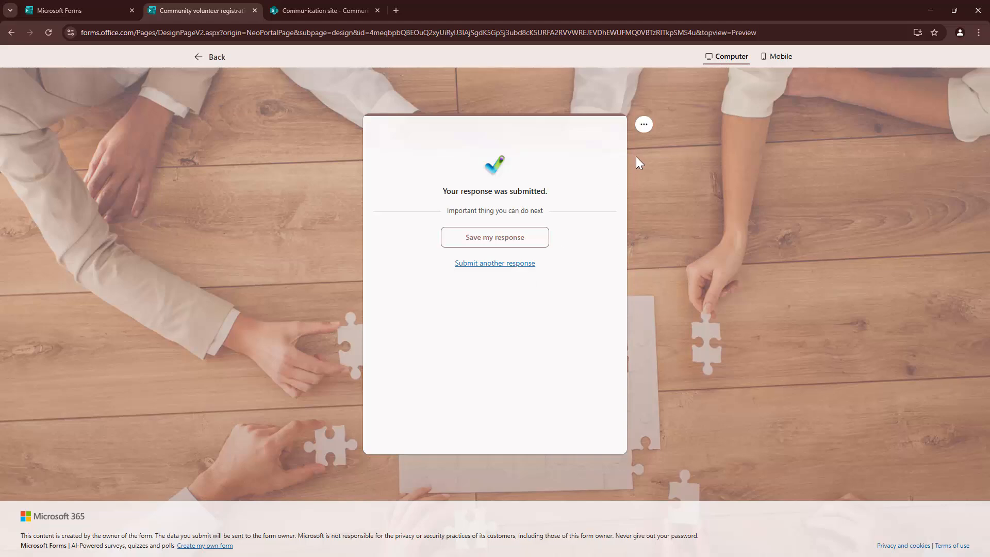
- From the Forms home page, open the volunteer form's responses and open the results in Excel
{"action": "left_click", "coordinate": [646, 127]}
{"action": "left_click", "coordinate": [598, 147]}
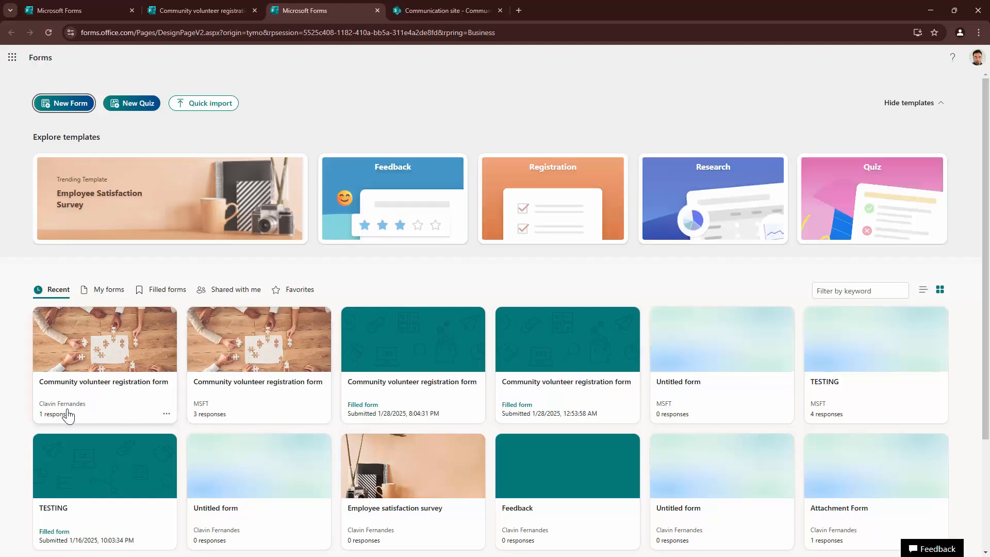
{"action": "left_click", "coordinate": [95, 392]}
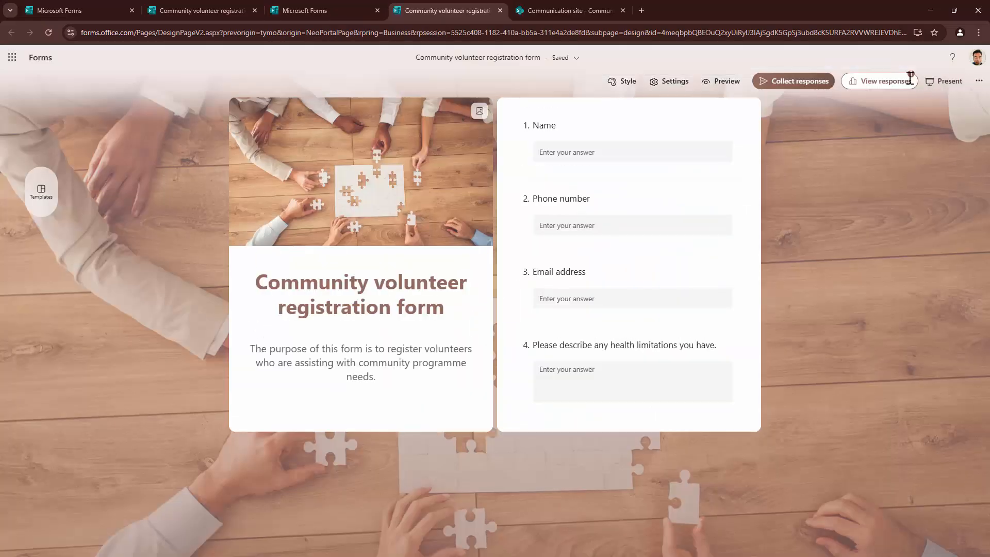
{"action": "left_click", "coordinate": [909, 79]}
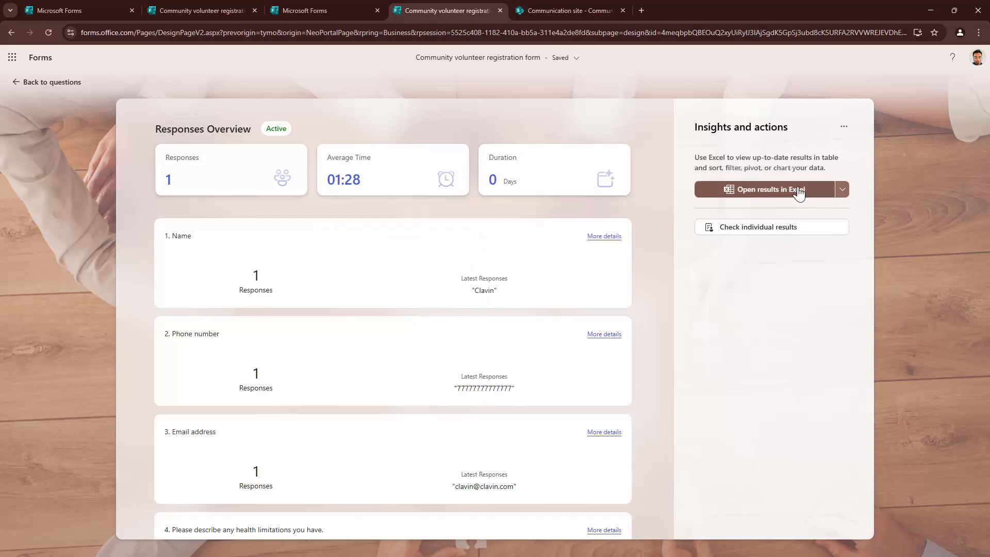
{"action": "left_click", "coordinate": [799, 192]}
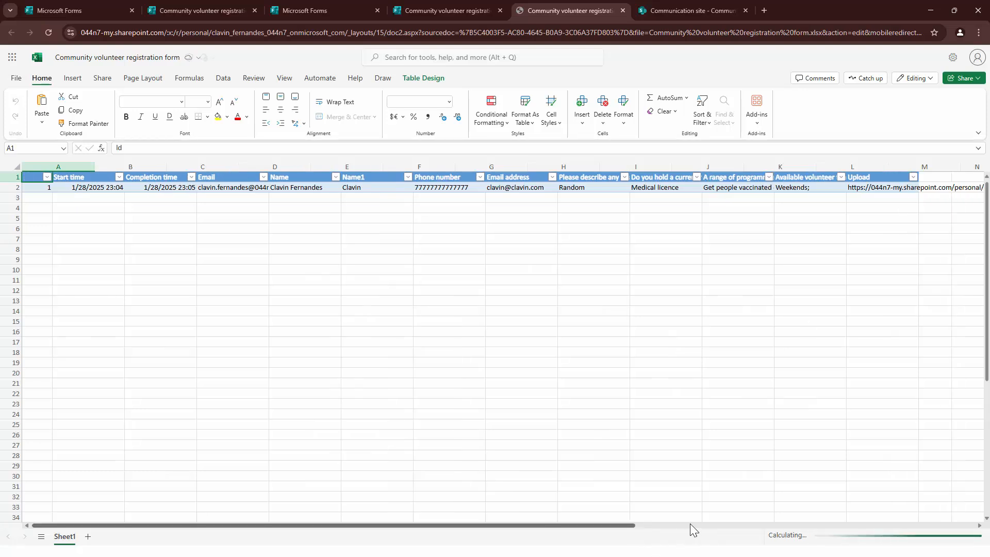
- Scroll the response row right to the Upload column's SharePoint file link
{"action": "left_click_drag", "start_coordinate": [690, 524], "coordinate": [731, 523]}
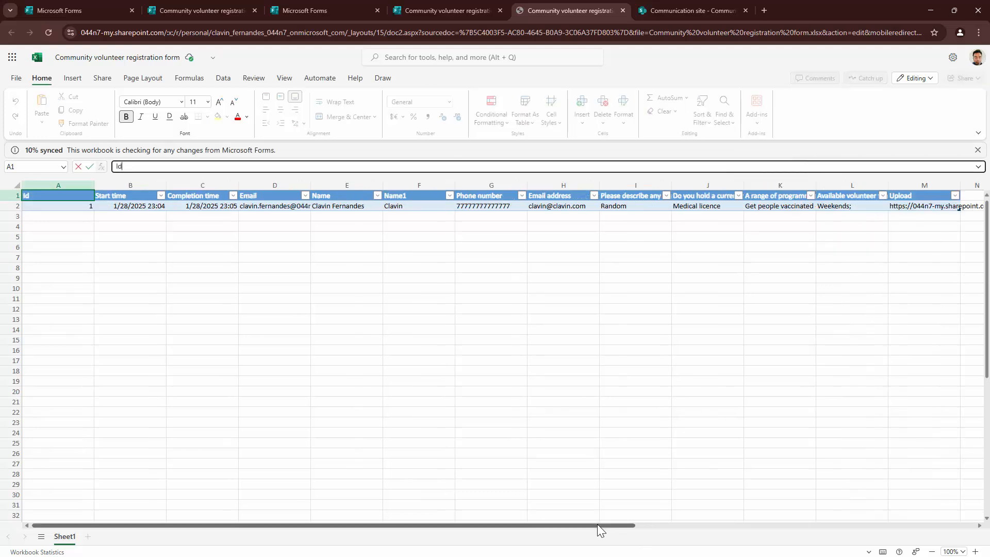
{"action": "left_click_drag", "start_coordinate": [599, 525], "coordinate": [787, 524]}
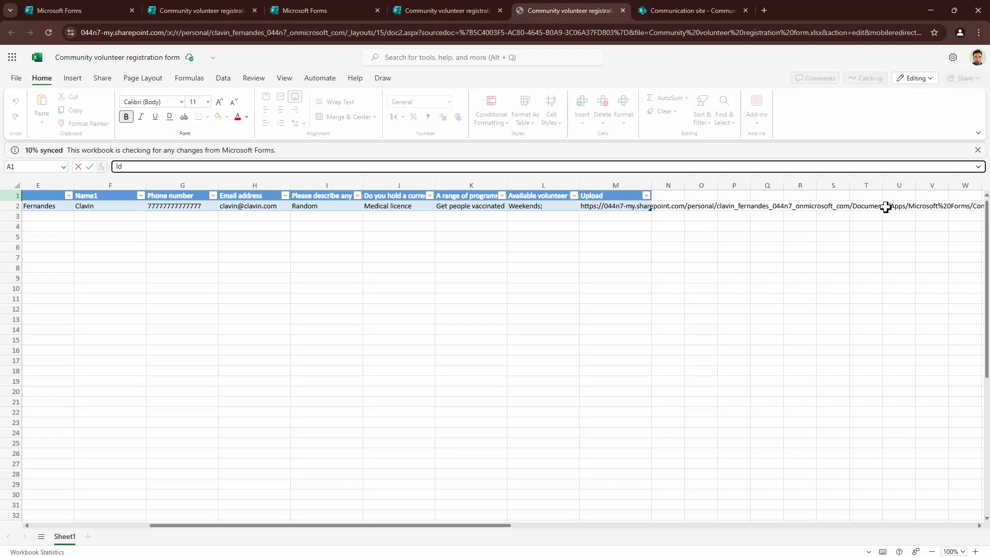
{"action": "left_click_drag", "start_coordinate": [497, 524], "coordinate": [593, 524]}
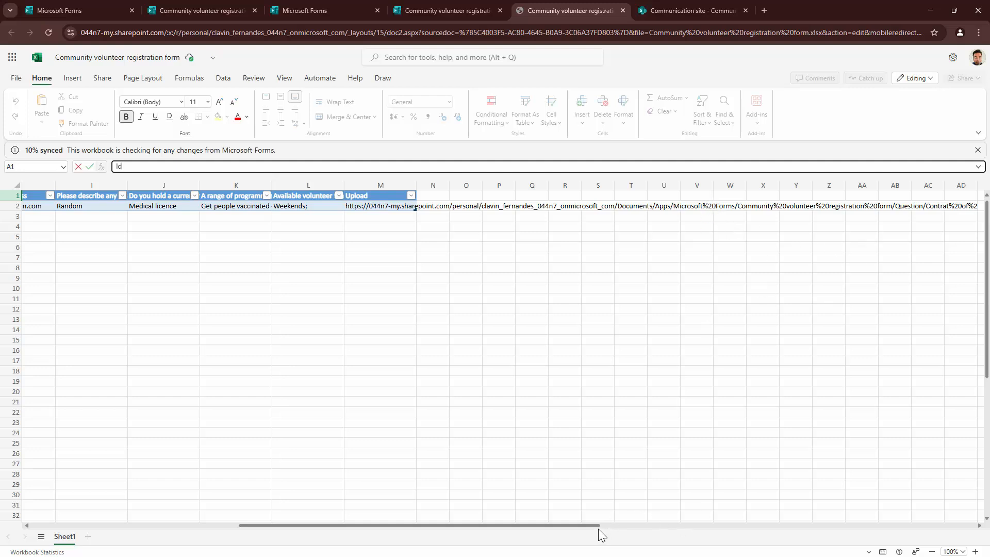
{"action": "left_click_drag", "start_coordinate": [589, 525], "coordinate": [673, 524]}
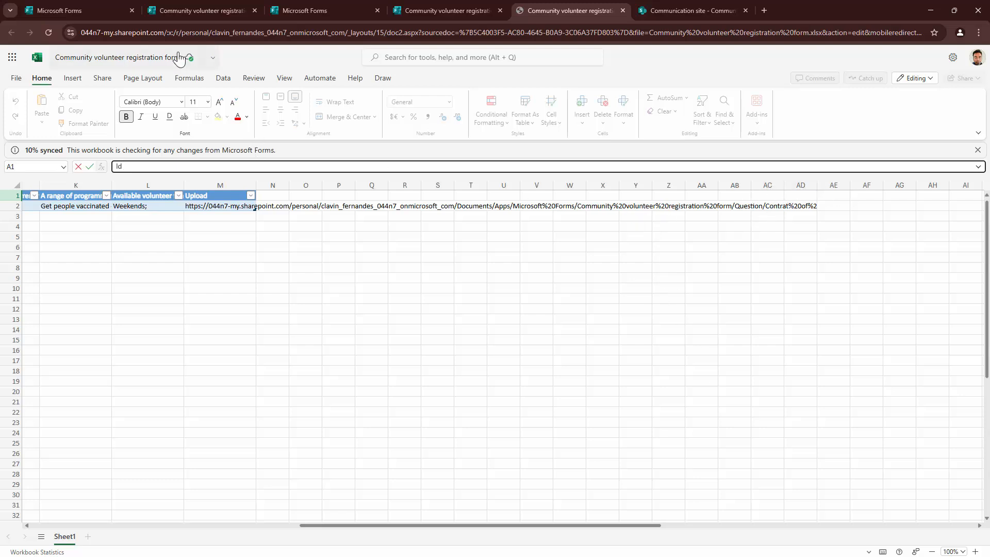
{"action": "left_click", "coordinate": [13, 58]}
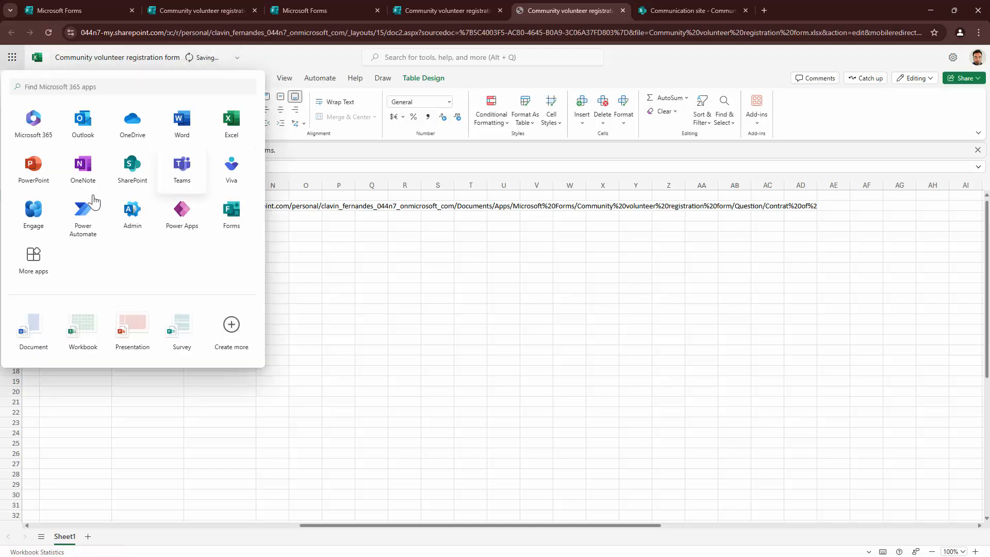
- In OneDrive, browse Apps > Microsoft Forms > Community volunteer registration form > Question to the uploaded PDF
{"action": "left_click", "coordinate": [133, 126]}
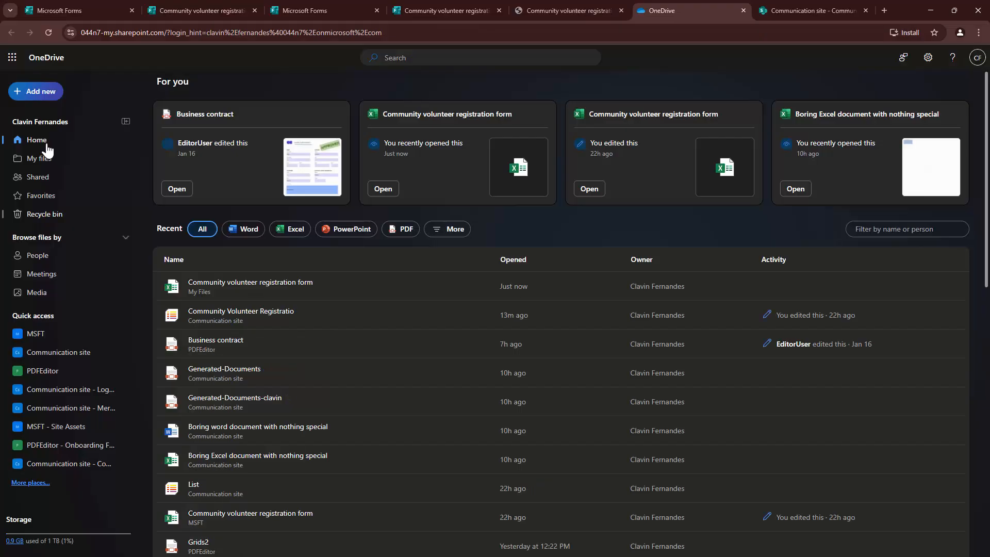
{"action": "left_click", "coordinate": [41, 158]}
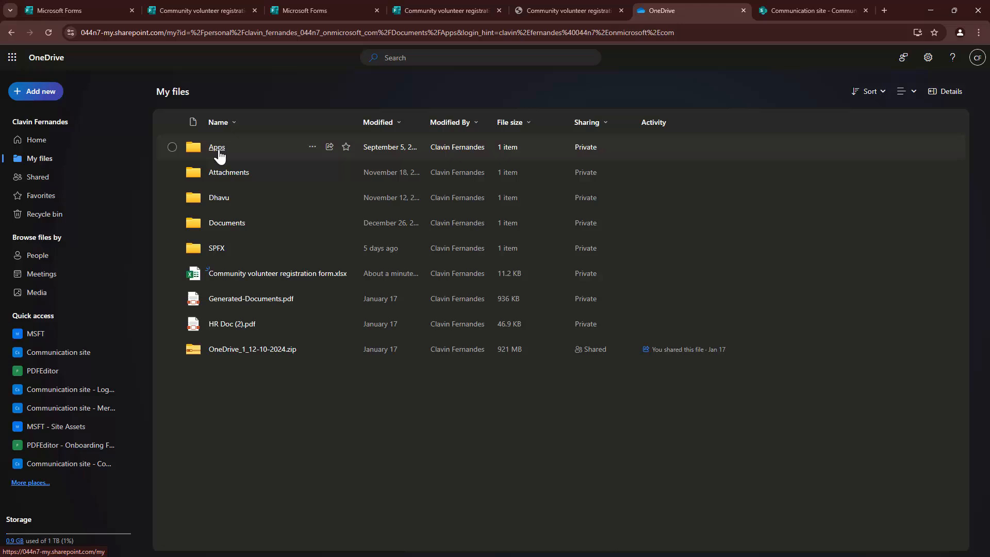
{"action": "left_click", "coordinate": [218, 149]}
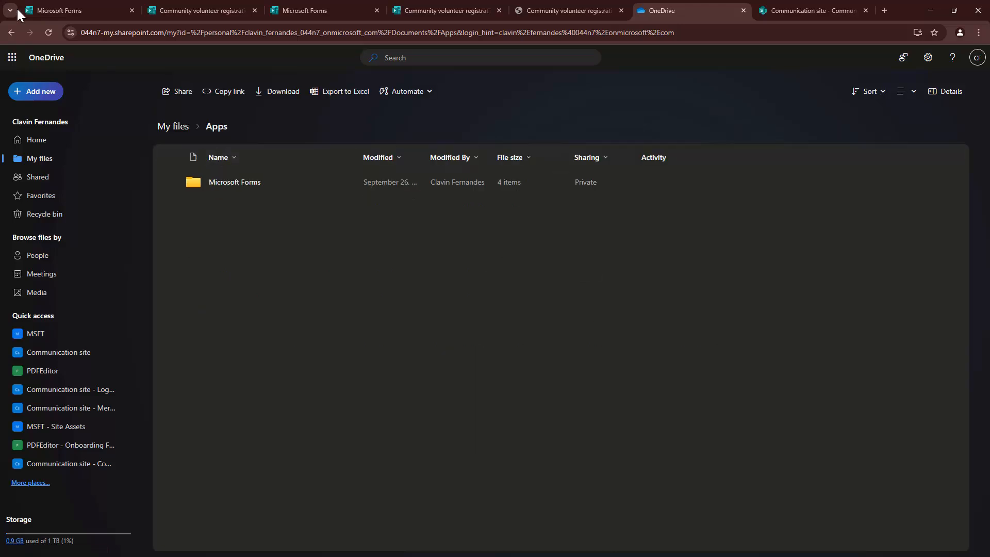
{"action": "left_click", "coordinate": [11, 34]}
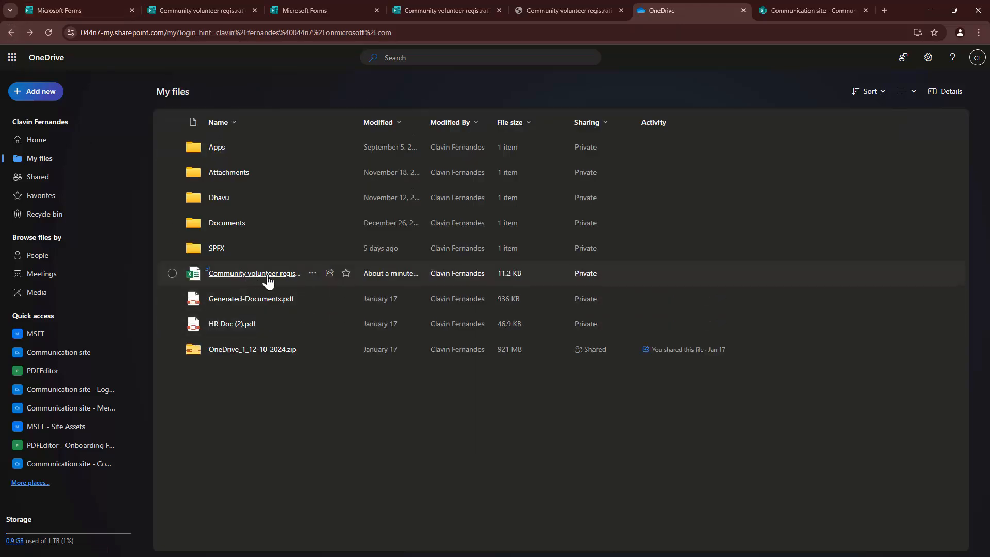
{"action": "left_click", "coordinate": [212, 152]}
{"action": "left_click", "coordinate": [213, 150]}
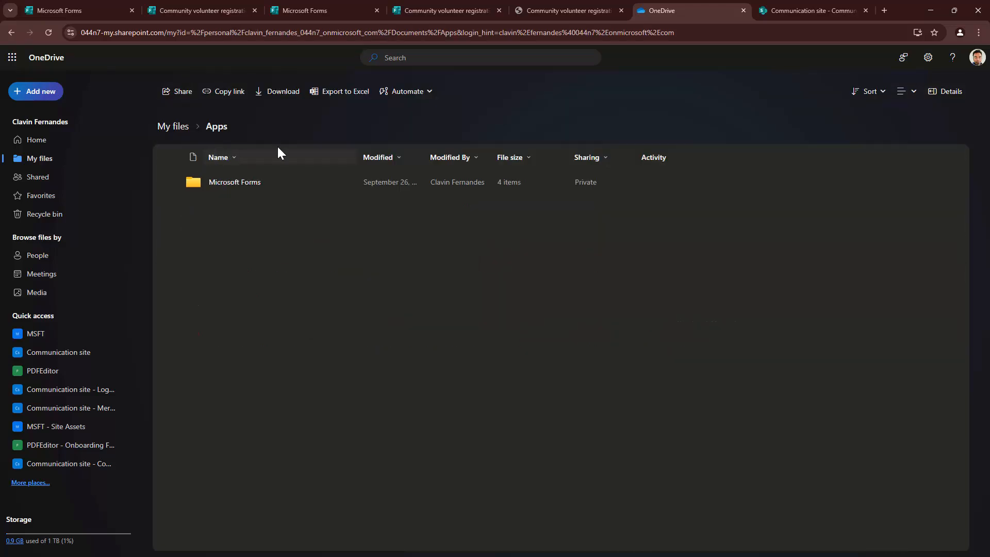
{"action": "left_click", "coordinate": [246, 183]}
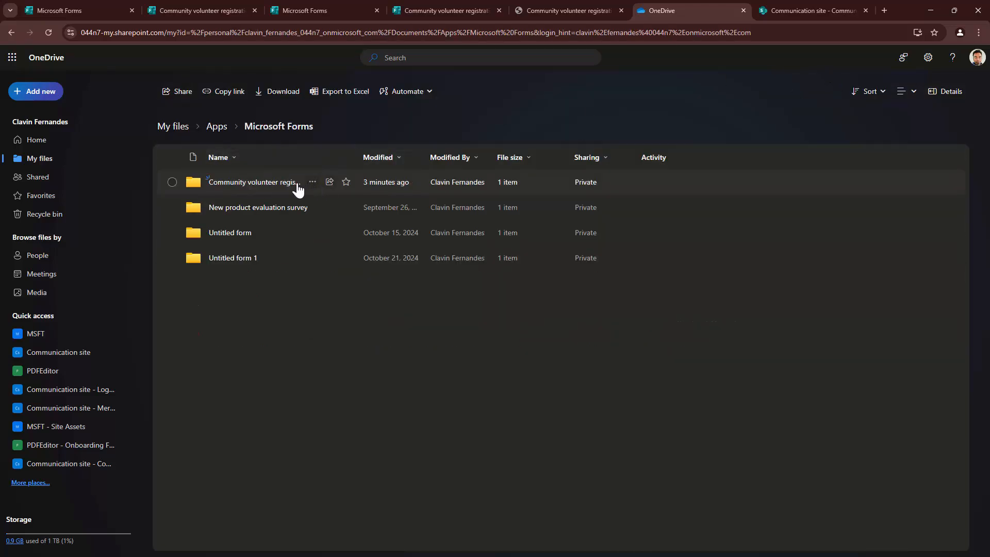
{"action": "left_click", "coordinate": [257, 183]}
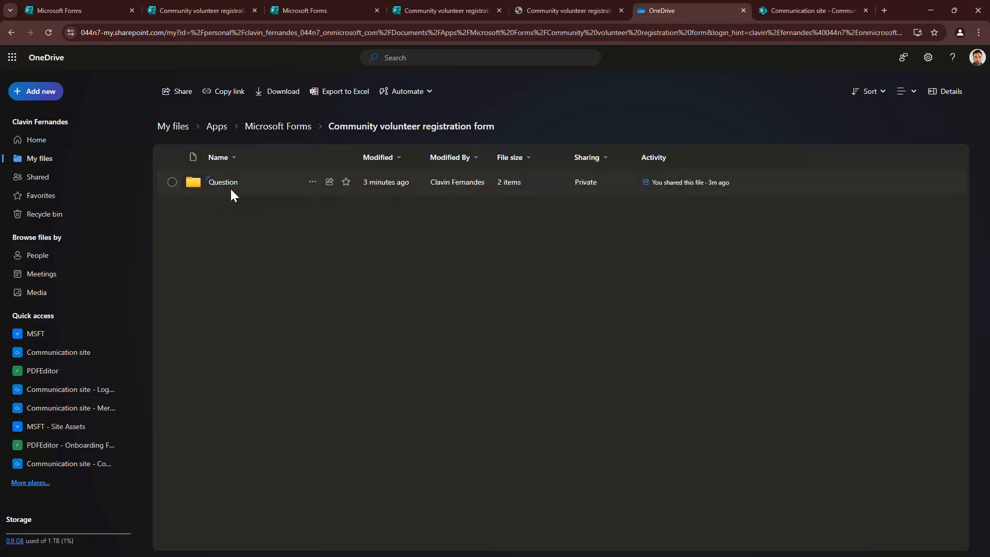
{"action": "left_click", "coordinate": [224, 185]}
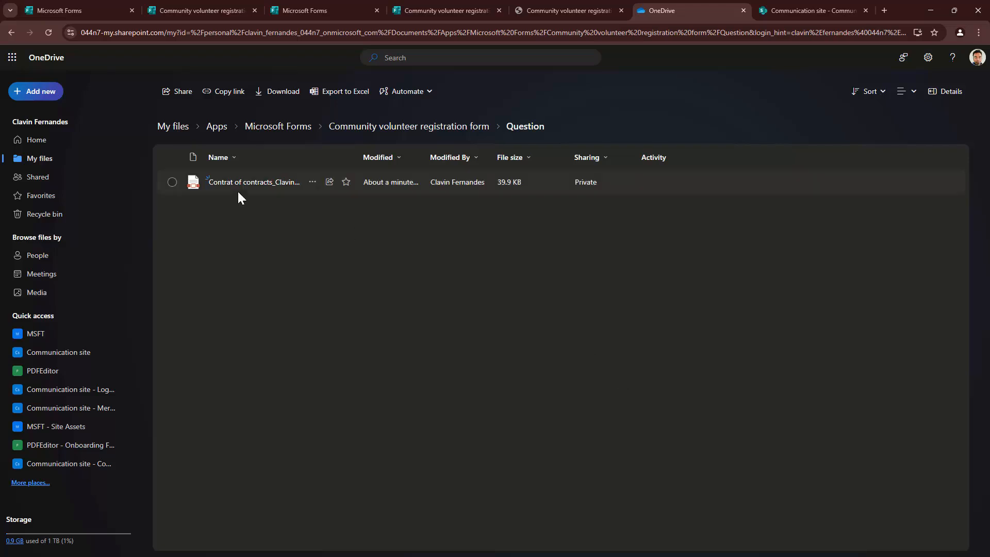
{"action": "double_click", "coordinate": [360, 157]}
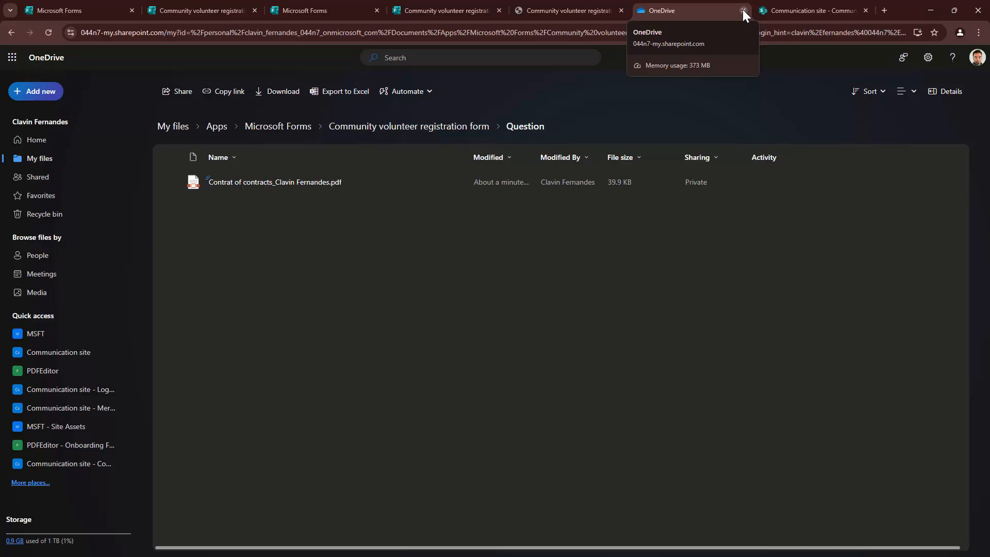
- Move the Community volunteer registration form into the MSFT group
{"action": "left_click", "coordinate": [286, 9]}
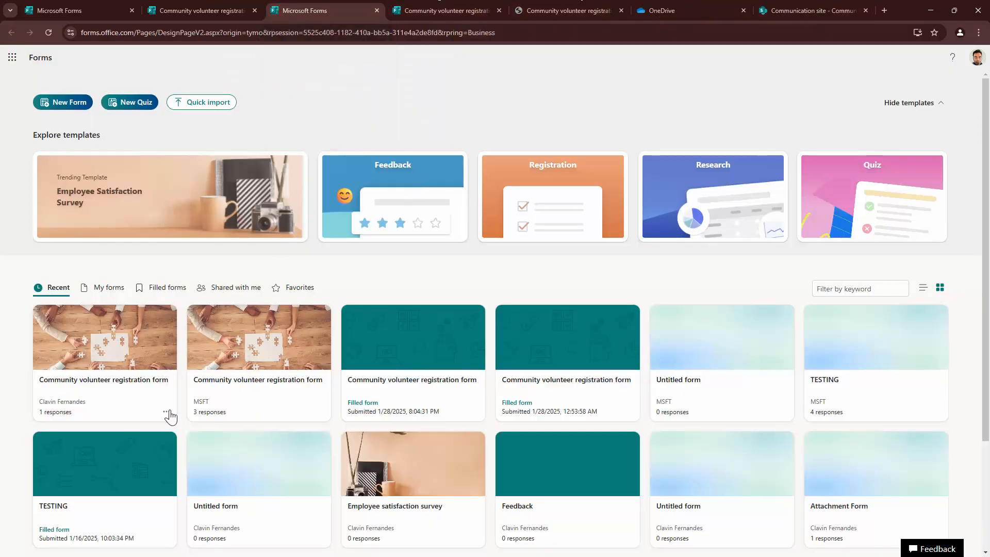
{"action": "left_click", "coordinate": [167, 412]}
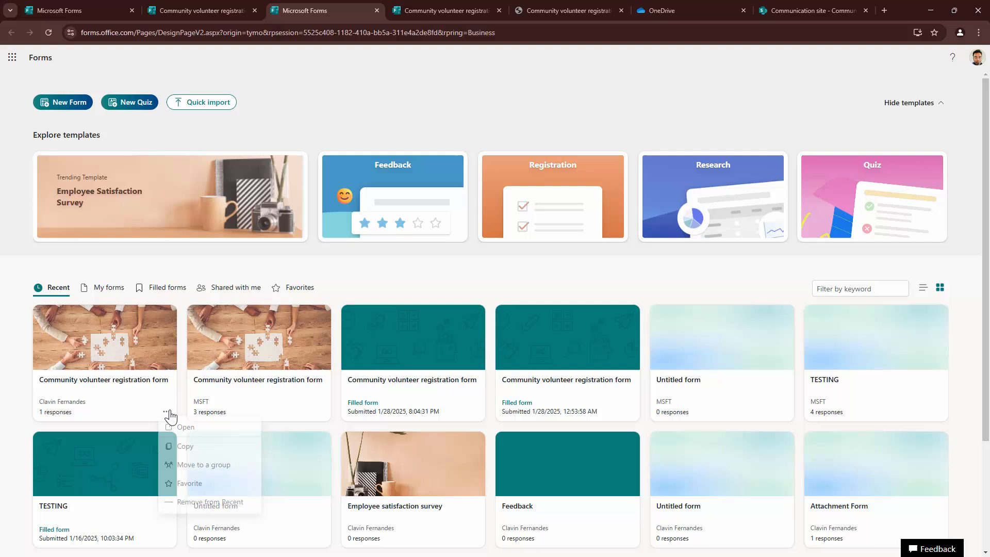
{"action": "left_click", "coordinate": [240, 470]}
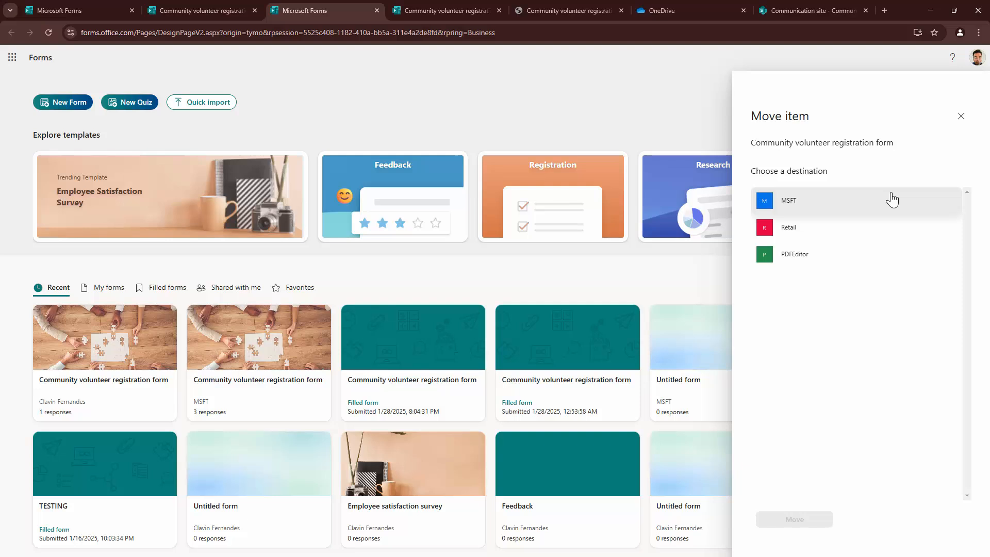
{"action": "left_click", "coordinate": [843, 209]}
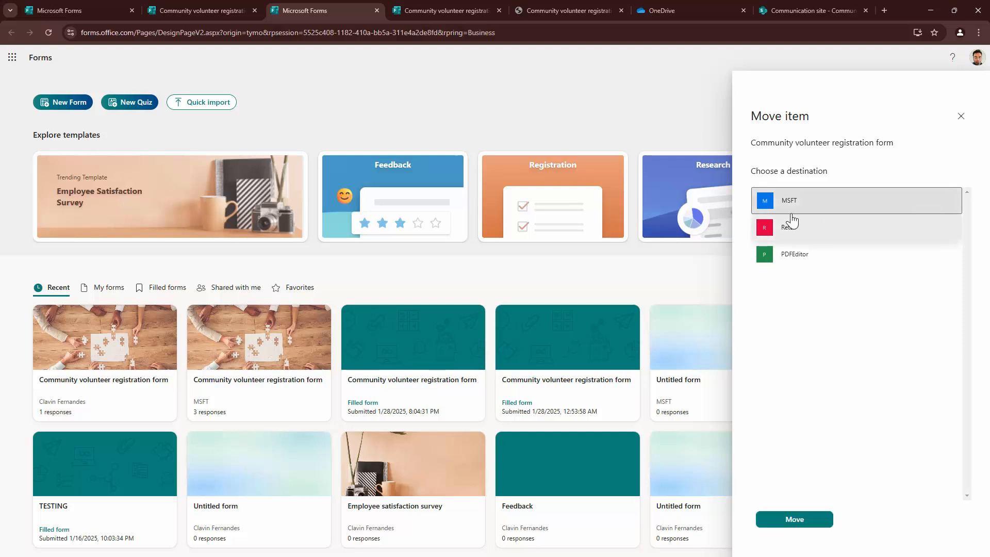
{"action": "left_click", "coordinate": [809, 524]}
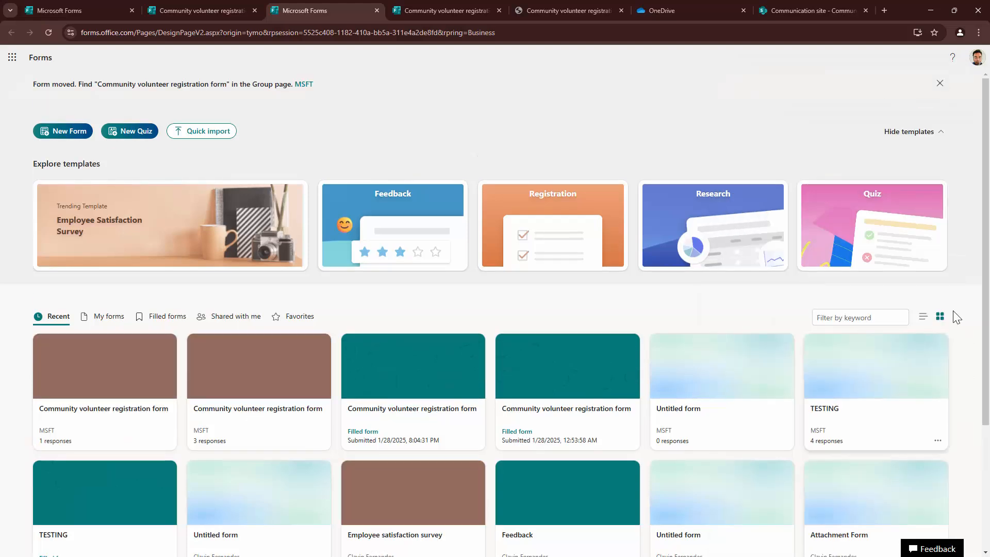
{"action": "scroll", "coordinate": [645, 211], "scroll_direction": "down", "scroll_amount": 2}
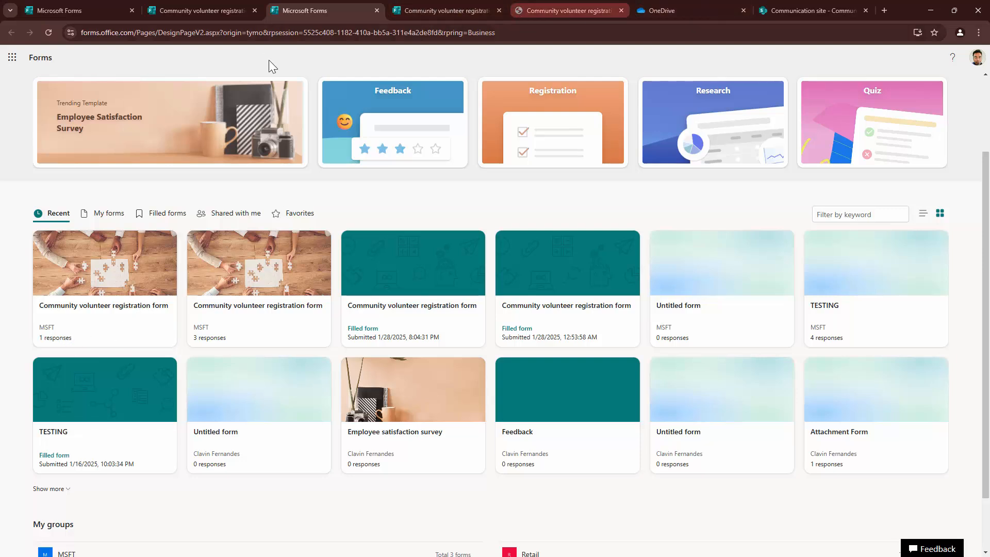
- Copy the volunteer form's response link and open it in a new browser tab
{"action": "left_click", "coordinate": [745, 9]}
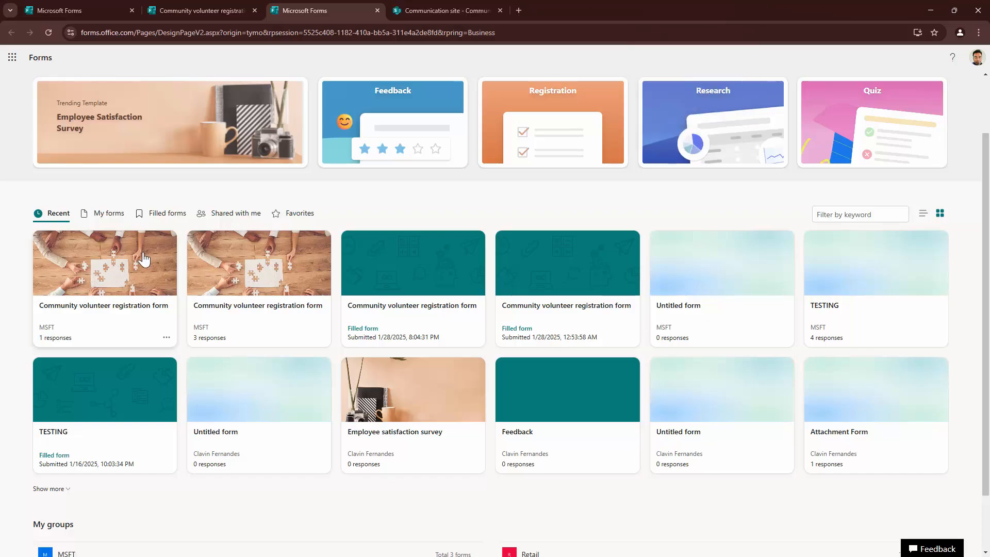
{"action": "left_click", "coordinate": [144, 256]}
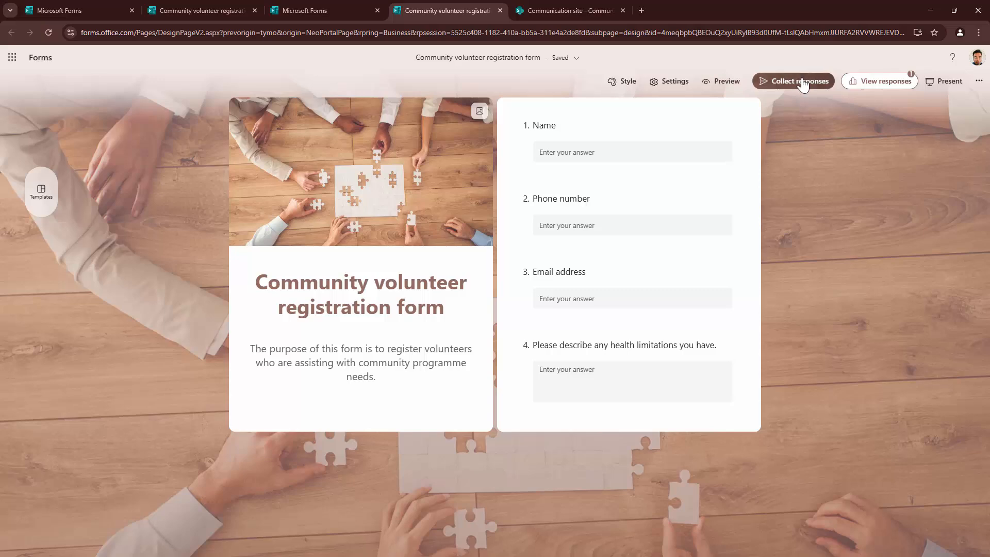
{"action": "left_click", "coordinate": [766, 80]}
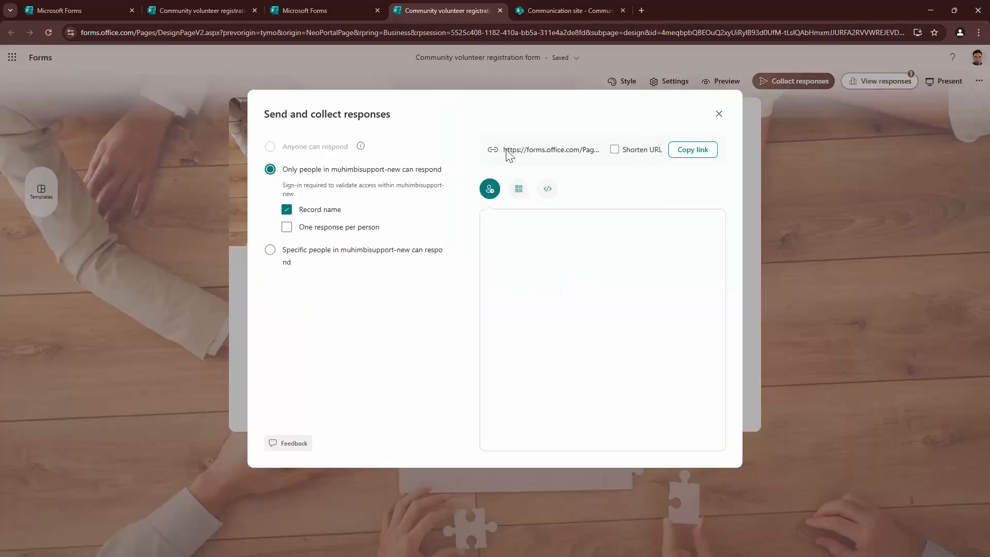
{"action": "left_click", "coordinate": [699, 152]}
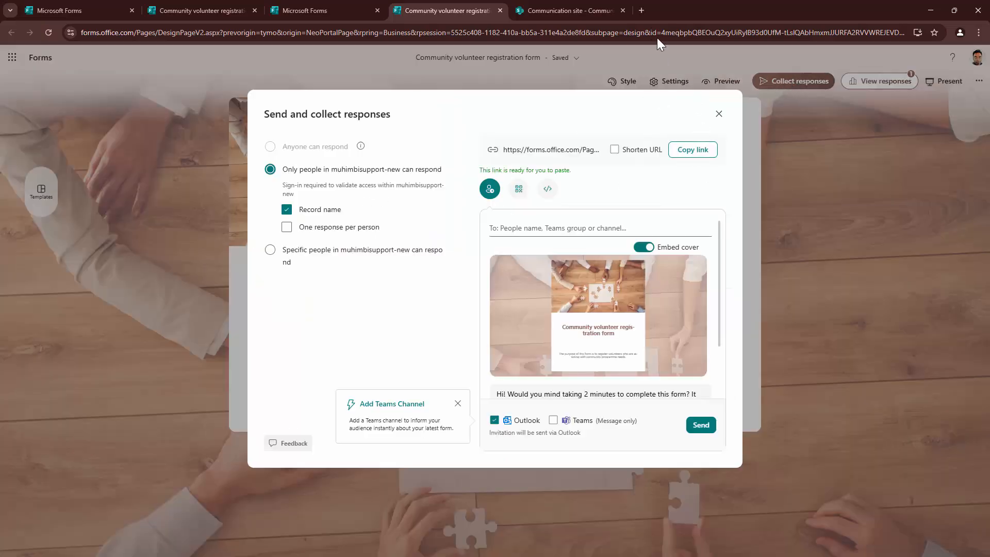
{"action": "left_click", "coordinate": [641, 11]}
{"action": "key", "text": "ctrl+v"}
{"action": "key", "text": "Return"}
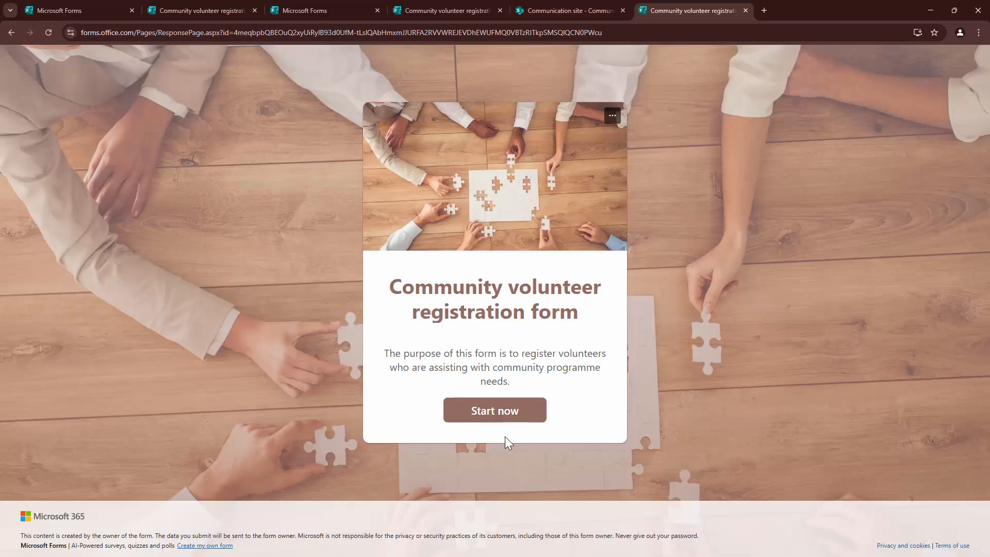
- Enter a name, phone number, email address and health-limitations answer
{"action": "left_click", "coordinate": [495, 410]}
{"action": "left_click", "coordinate": [438, 246]}
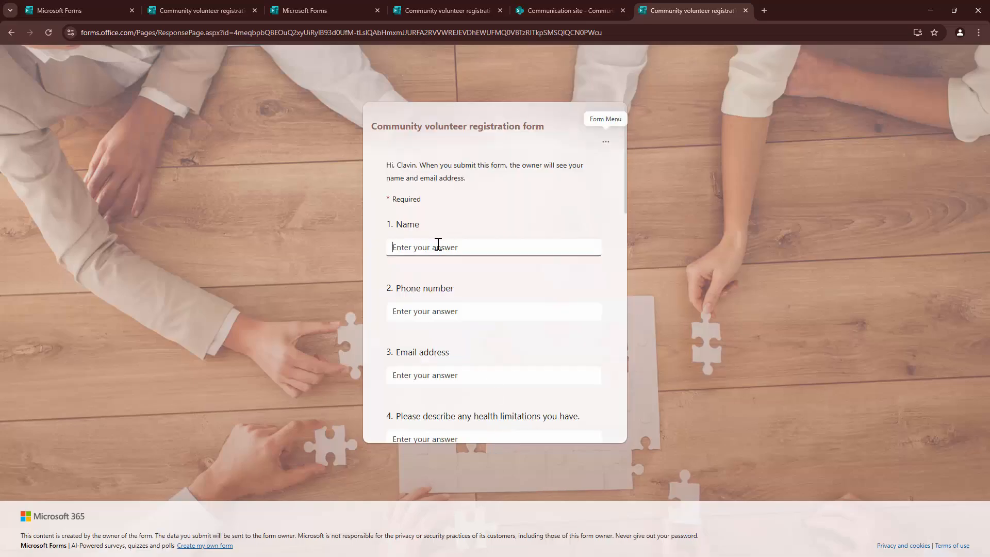
{"action": "type", "text": "Fernandes"}
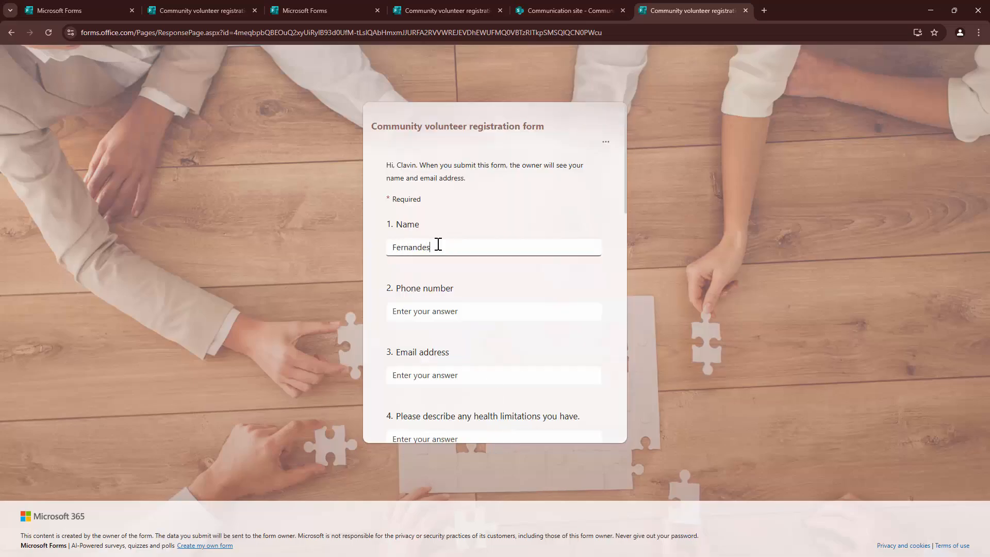
{"action": "left_click", "coordinate": [433, 310]}
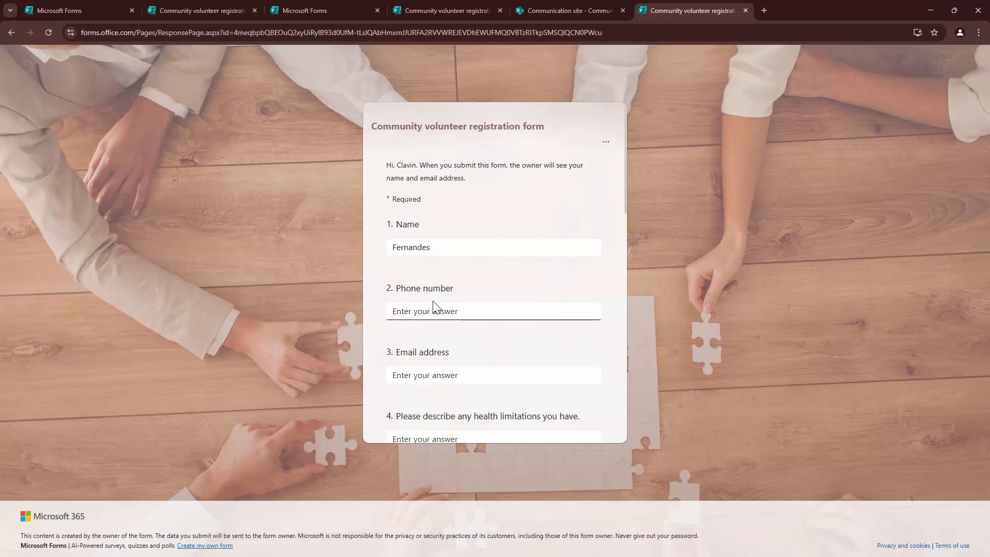
{"action": "type", "text": "888888888888888"}
{"action": "left_click", "coordinate": [424, 372]}
{"action": "type", "text": "clavin@clavin"}
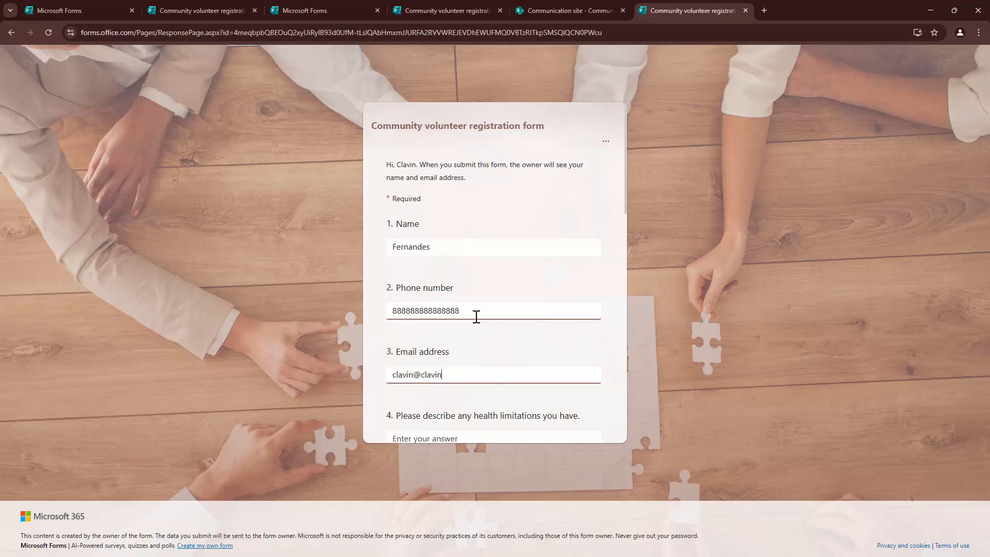
{"action": "scroll", "coordinate": [473, 305], "scroll_direction": "down", "scroll_amount": 3}
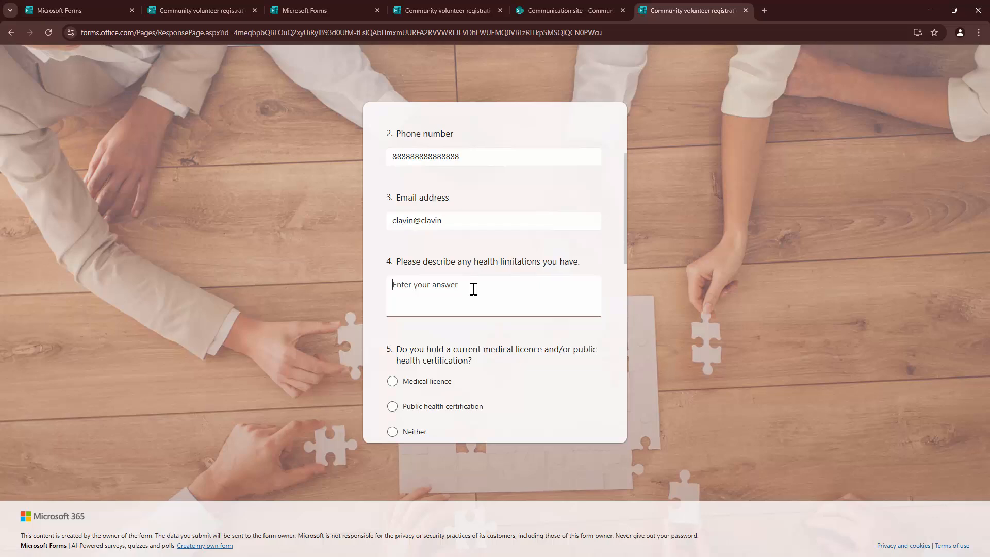
{"action": "type", "text": "Sick"}
- Choose Medical licence, two programmes, Monday-Friday daytime and evenings, attach a PDF, and submit
{"action": "left_click", "coordinate": [421, 383]}
{"action": "scroll", "coordinate": [423, 387], "scroll_direction": "down", "scroll_amount": 4}
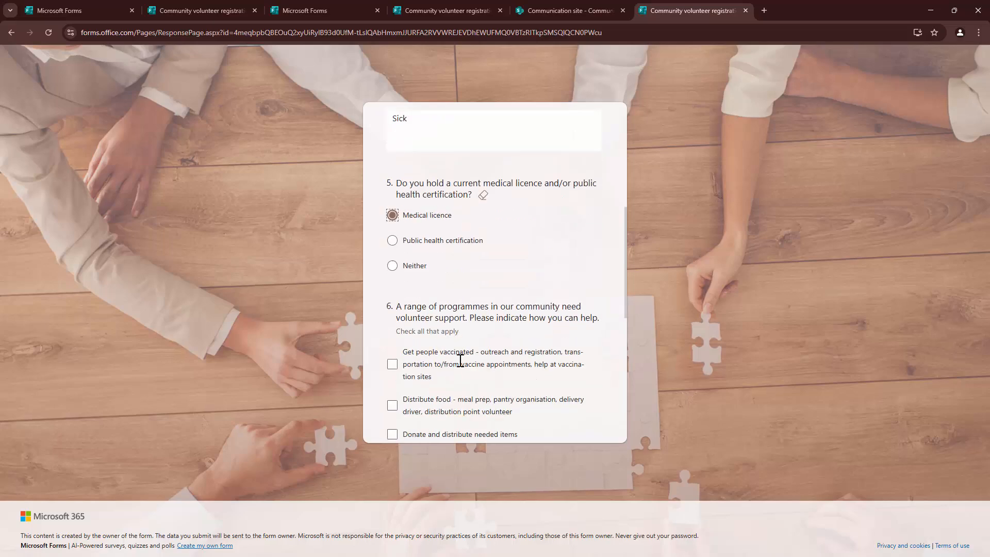
{"action": "left_click", "coordinate": [392, 325]}
{"action": "left_click", "coordinate": [393, 364]}
{"action": "scroll", "coordinate": [430, 350], "scroll_direction": "down", "scroll_amount": 4}
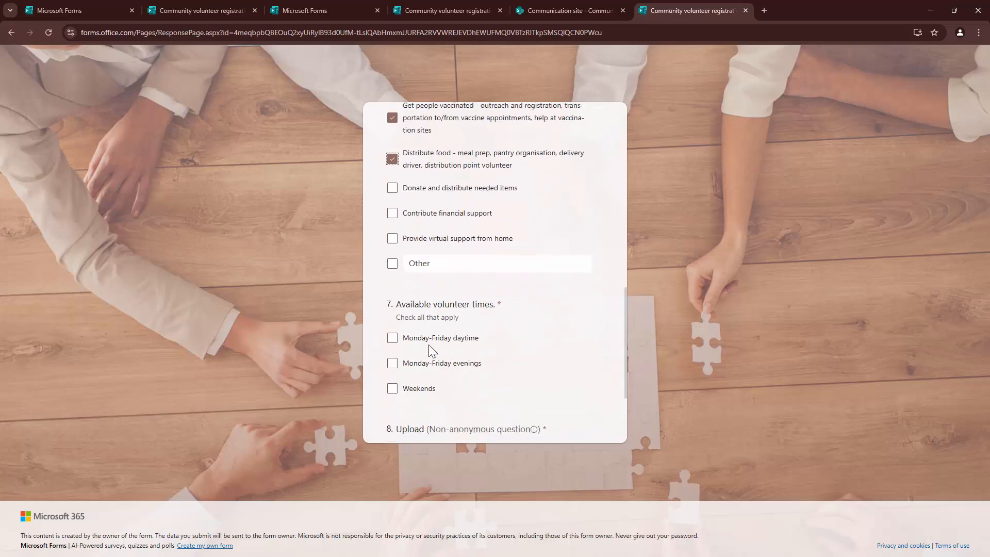
{"action": "left_click", "coordinate": [393, 338]}
{"action": "left_click", "coordinate": [393, 364]}
{"action": "scroll", "coordinate": [423, 356], "scroll_direction": "down", "scroll_amount": 3}
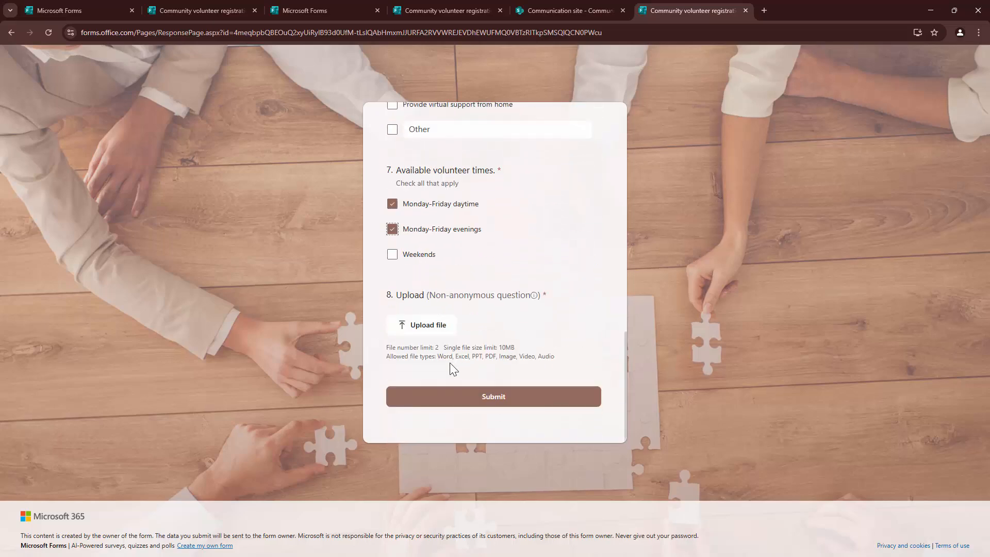
{"action": "left_click", "coordinate": [430, 331]}
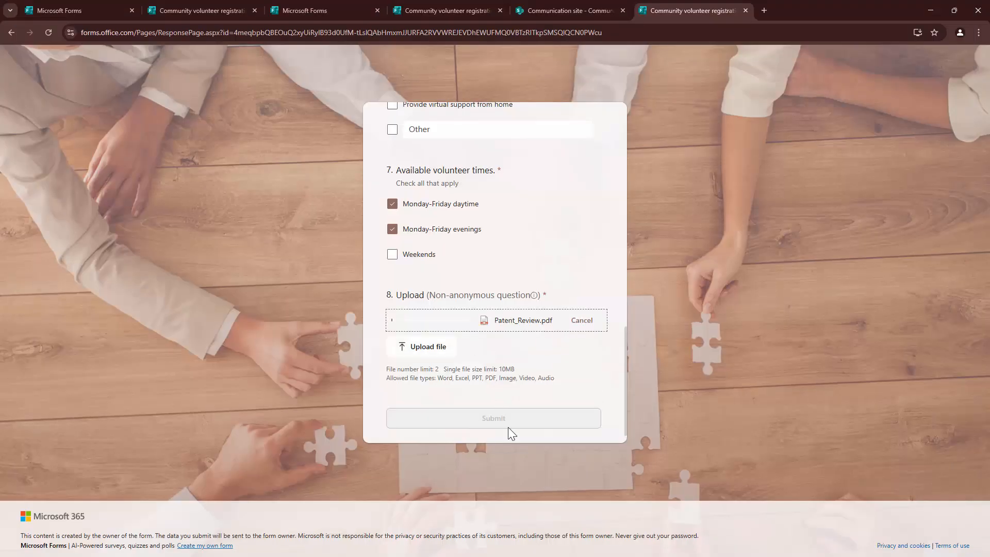
{"action": "left_click", "coordinate": [508, 426]}
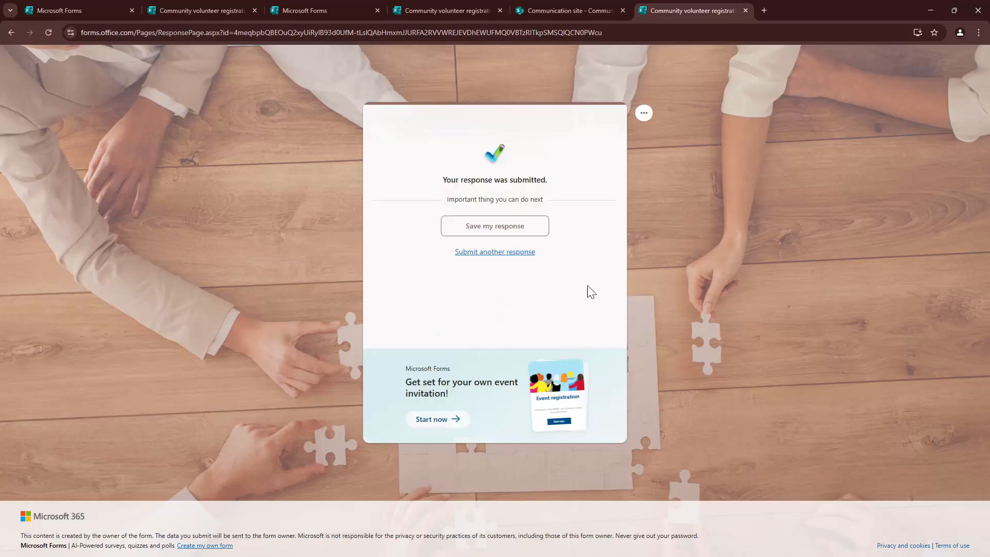
- Close the respondent tab and Send dialog, view the 2 responses, and open results in Excel
{"action": "left_click", "coordinate": [510, 255]}
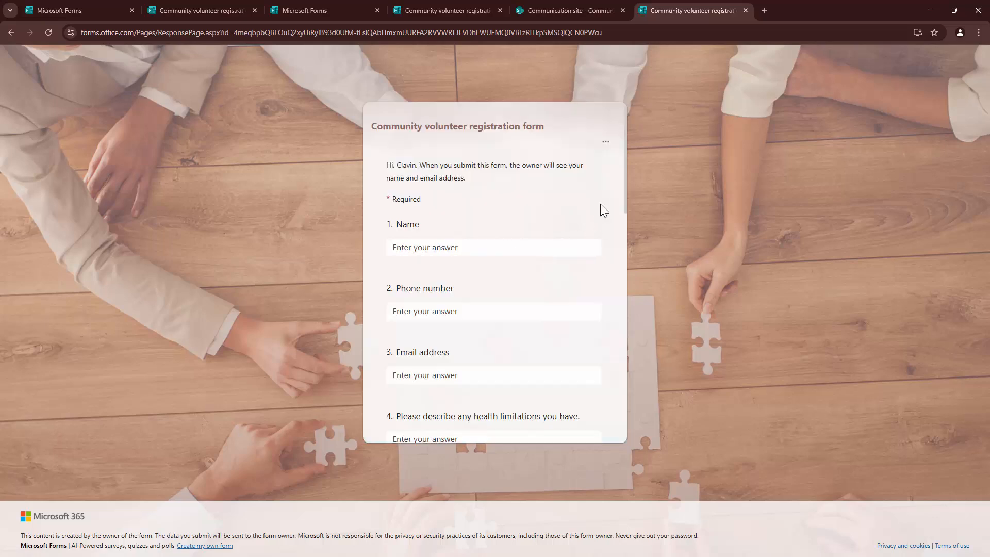
{"action": "left_click", "coordinate": [746, 10]}
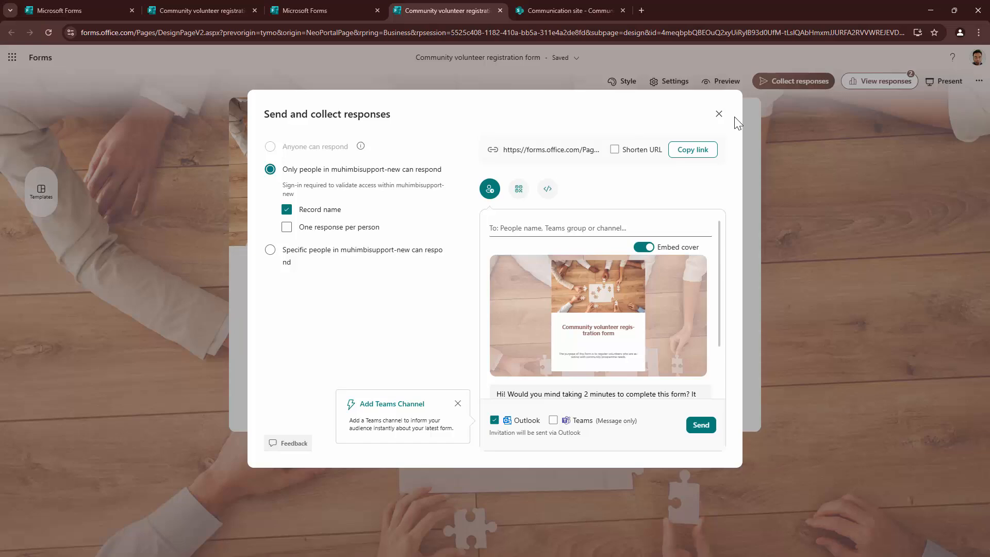
{"action": "left_click", "coordinate": [719, 114]}
{"action": "left_click", "coordinate": [882, 81]}
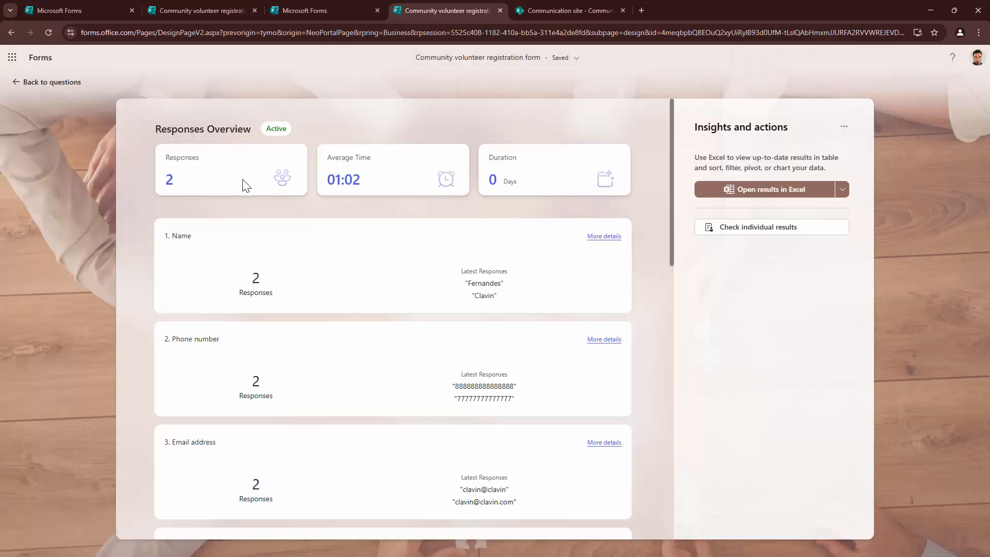
{"action": "left_click", "coordinate": [767, 191]}
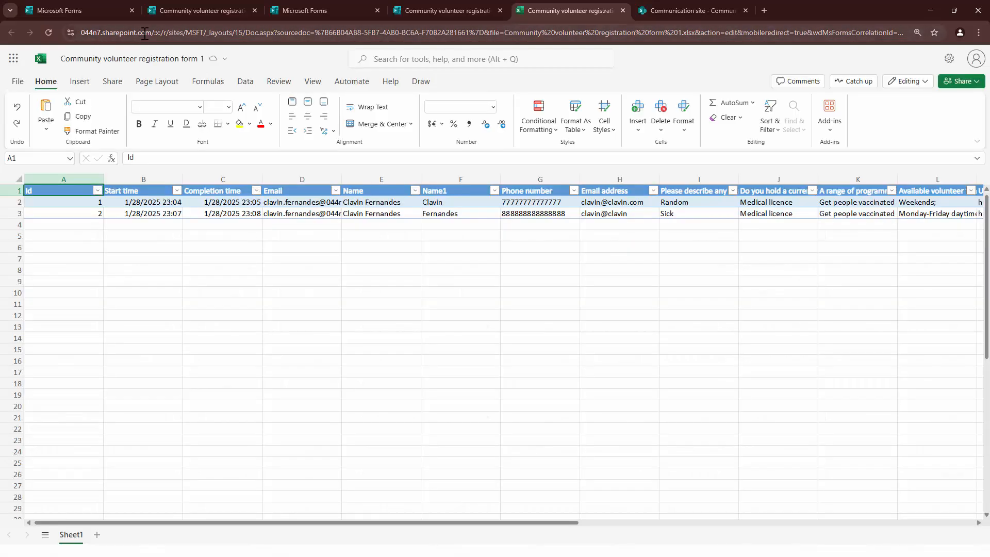
- Autofit Upload column M, copy cell M3's file link, and paste it into a new tab
{"action": "left_click_drag", "start_coordinate": [153, 32], "coordinate": [77, 29]}
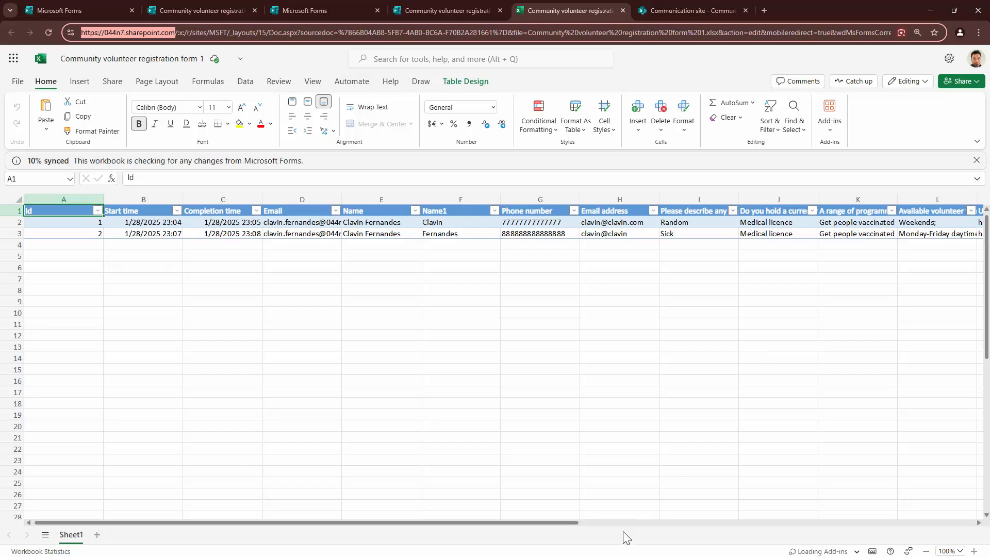
{"action": "left_click_drag", "start_coordinate": [556, 524], "coordinate": [927, 512]}
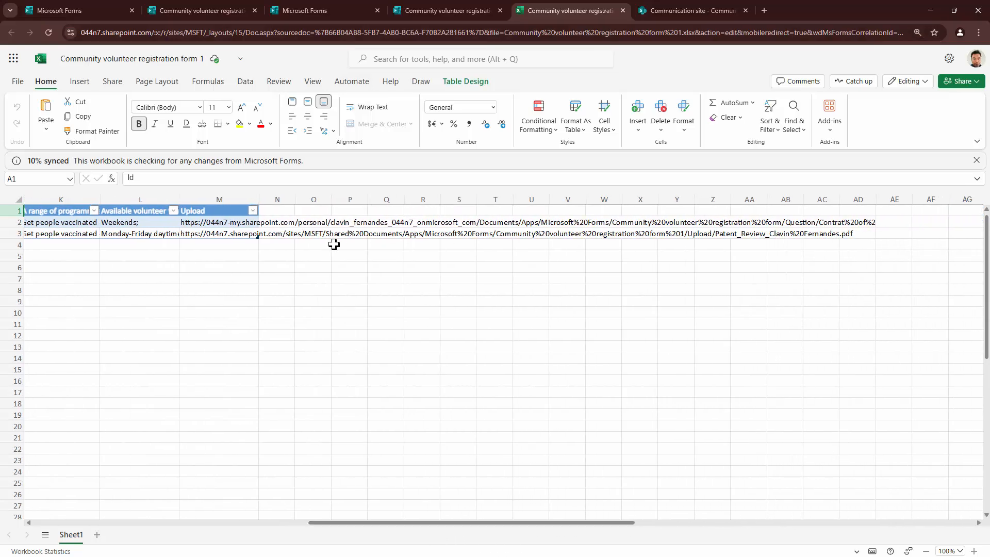
{"action": "left_click", "coordinate": [246, 224]}
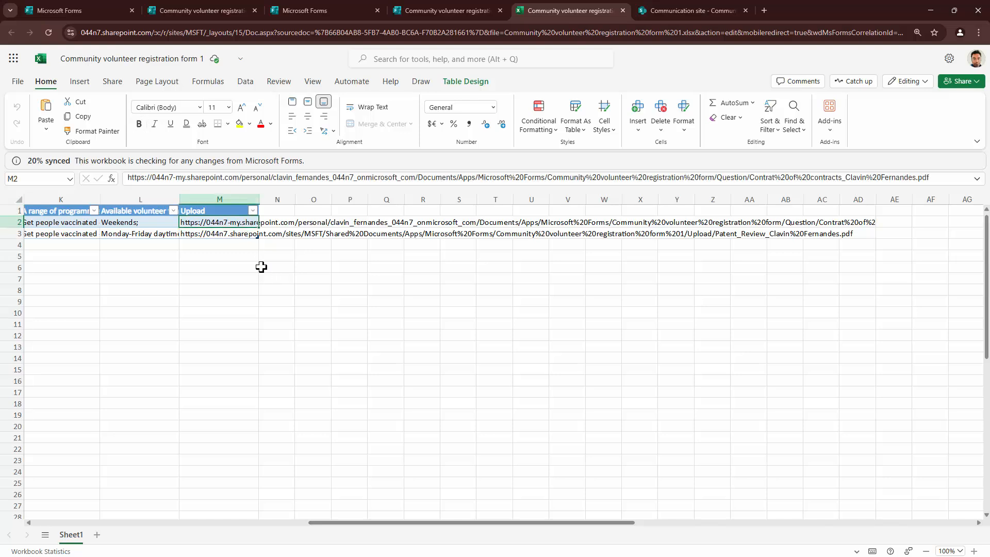
{"action": "left_click", "coordinate": [241, 236]}
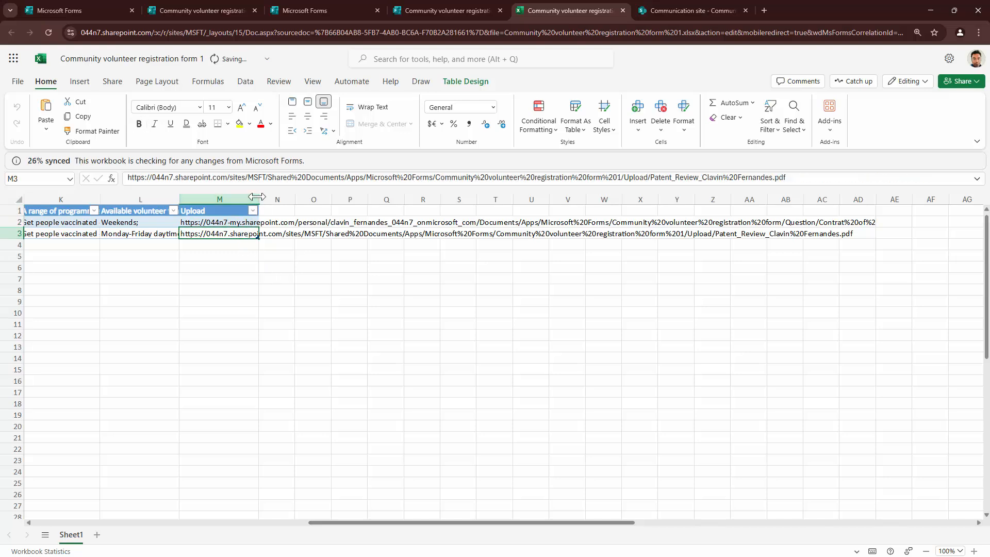
{"action": "double_click", "coordinate": [259, 199]}
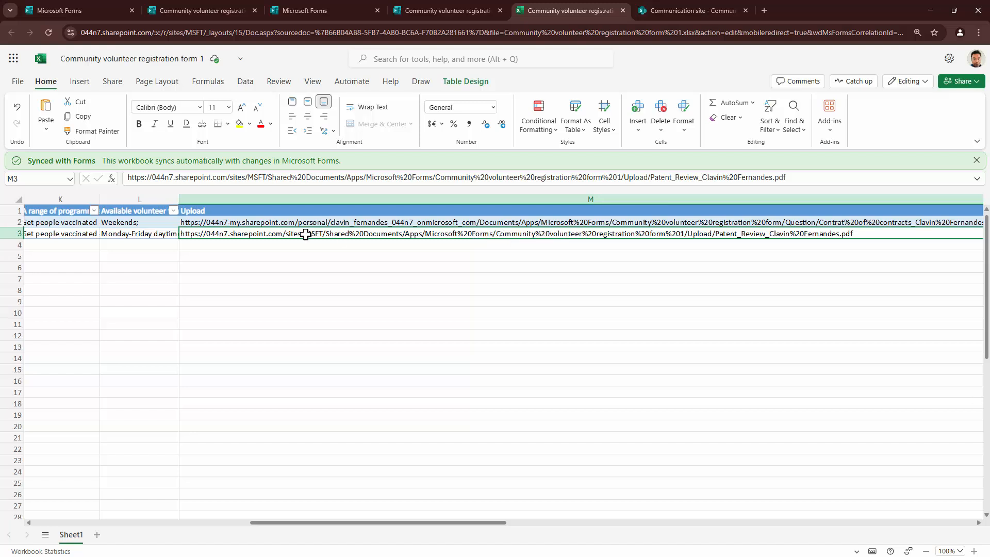
{"action": "key", "text": "ctrl+c"}
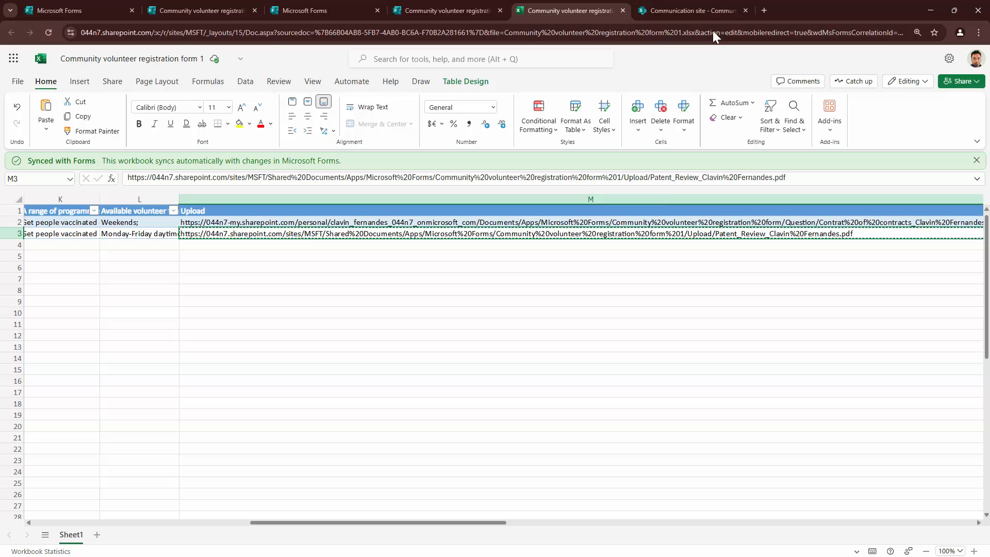
{"action": "left_click", "coordinate": [764, 10]}
{"action": "key", "text": "ctrl+v"}
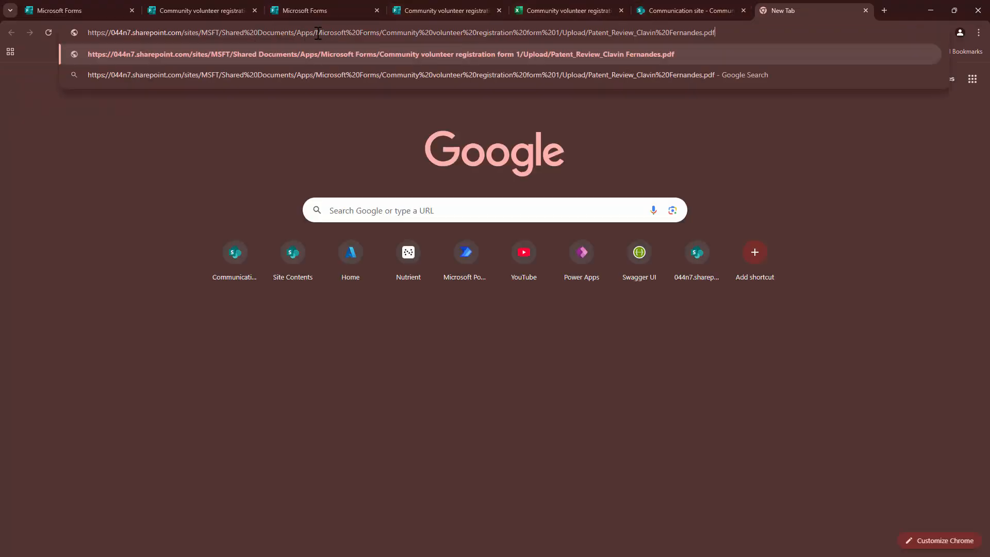
- Trim the pasted site URL down to the Shared Documents library and load it
{"action": "left_click_drag", "start_coordinate": [297, 32], "coordinate": [958, 24]}
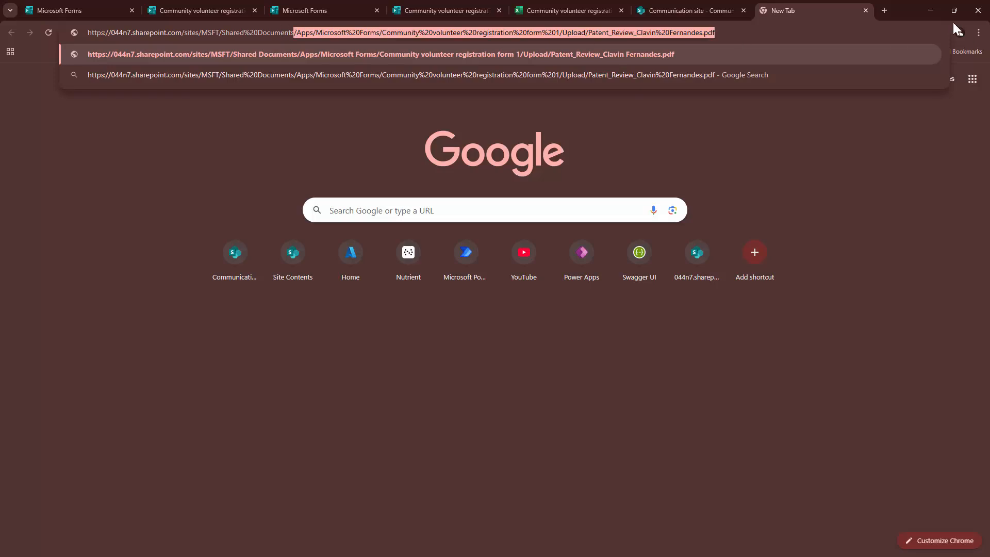
{"action": "key", "text": "BackSpace"}
{"action": "key", "text": "Return"}
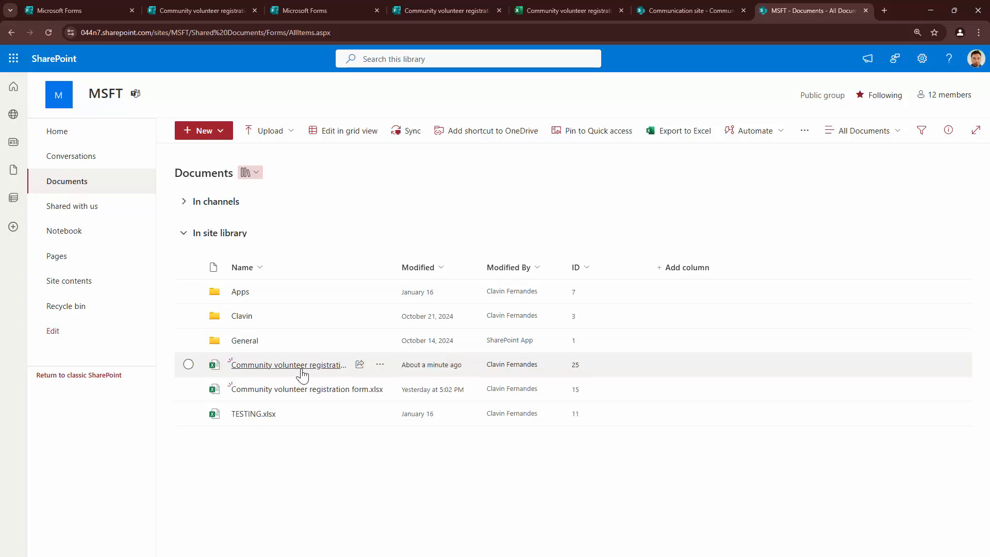
- Go to Apps > Microsoft Forms > Community volunteer registration form 1 > Upload and widen the Name column
{"action": "left_click", "coordinate": [238, 298]}
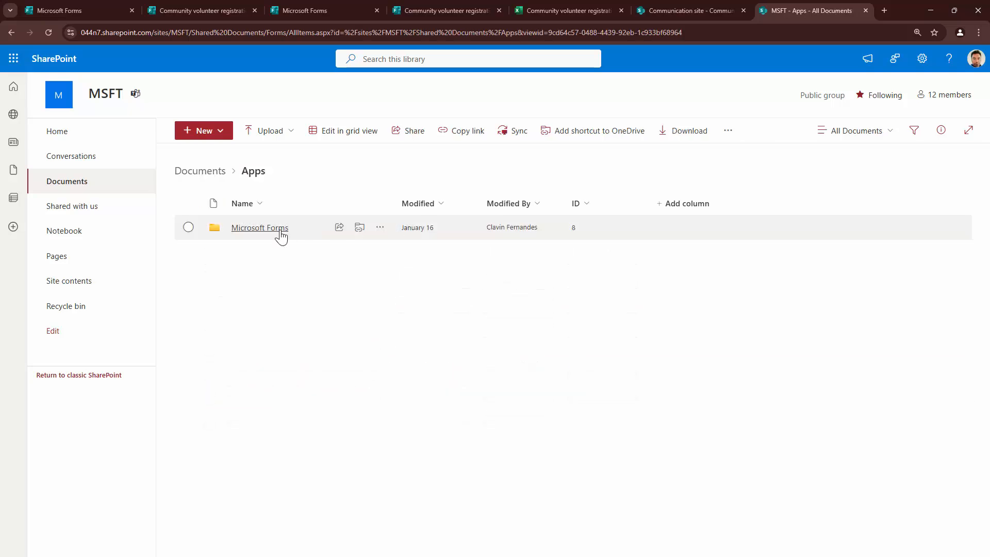
{"action": "left_click", "coordinate": [281, 234]}
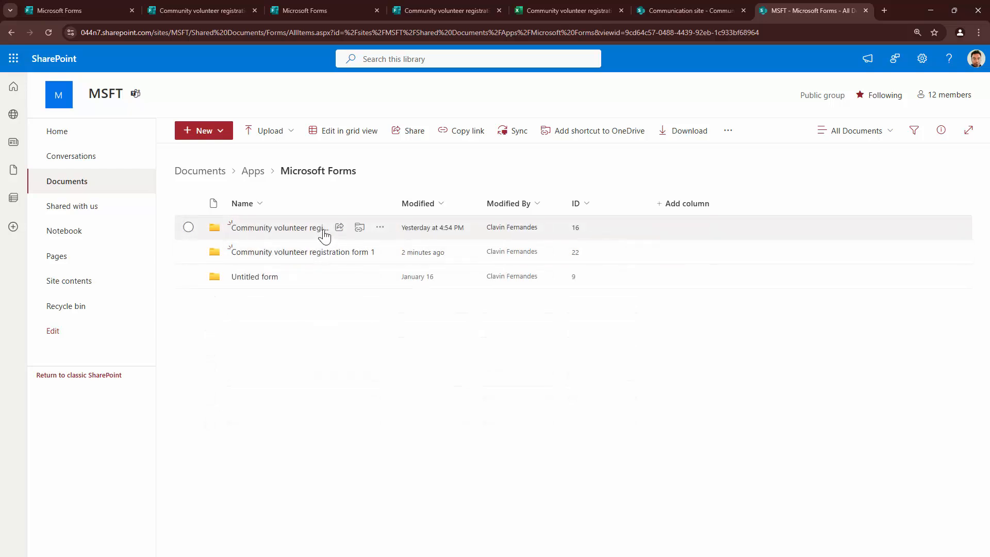
{"action": "left_click", "coordinate": [290, 252]}
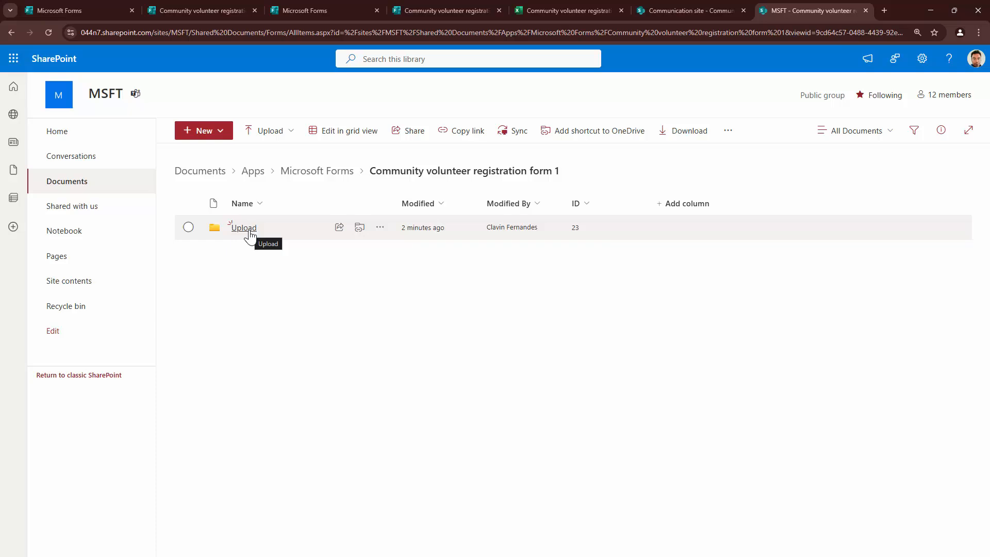
{"action": "left_click", "coordinate": [249, 232]}
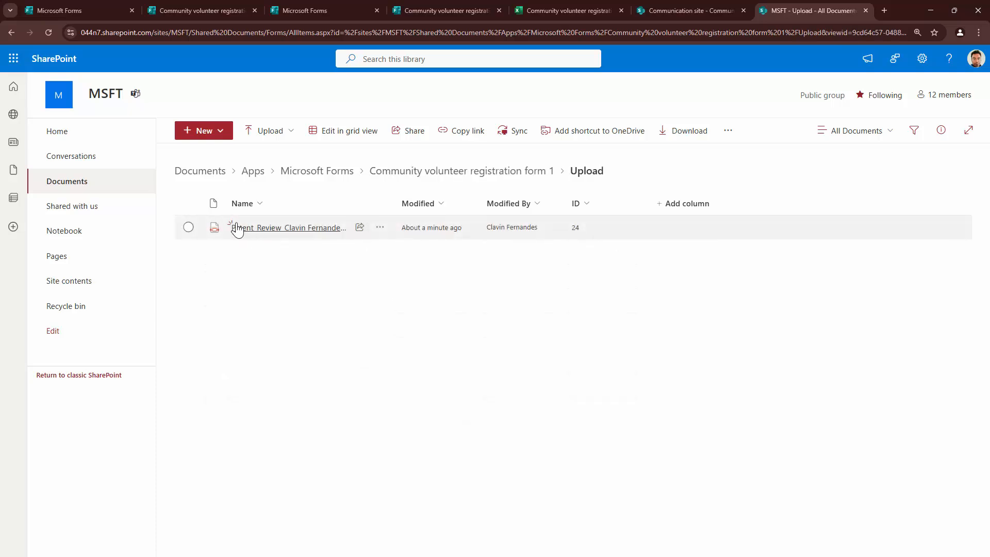
{"action": "left_click_drag", "start_coordinate": [395, 205], "coordinate": [489, 206]}
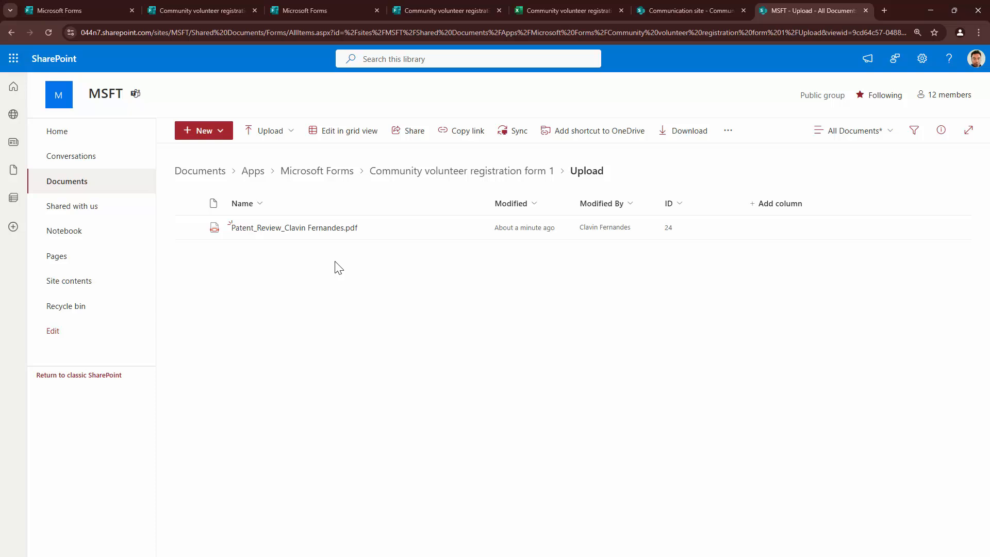
- Show the empty Community Volunteer Registration list and widen its health limitations and medical licence columns
{"action": "left_click", "coordinate": [680, 10]}
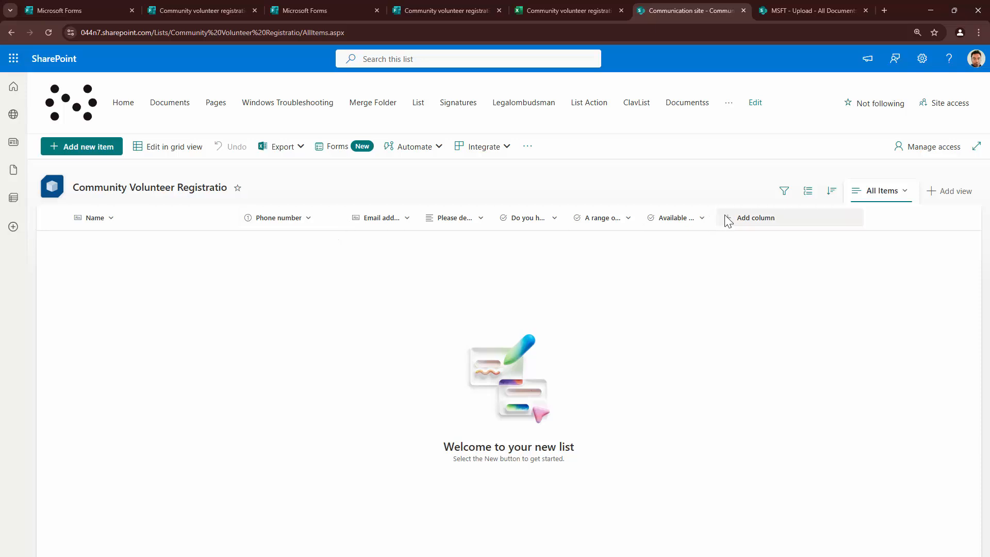
{"action": "left_click_drag", "start_coordinate": [421, 217], "coordinate": [488, 218]}
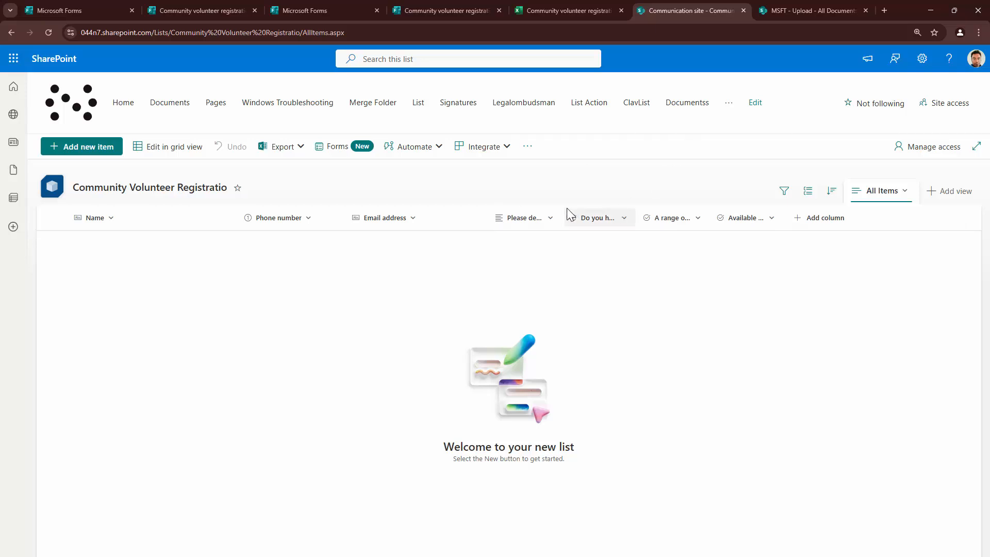
{"action": "left_click_drag", "start_coordinate": [490, 212], "coordinate": [463, 212]}
{"action": "left_click_drag", "start_coordinate": [537, 210], "coordinate": [578, 209]}
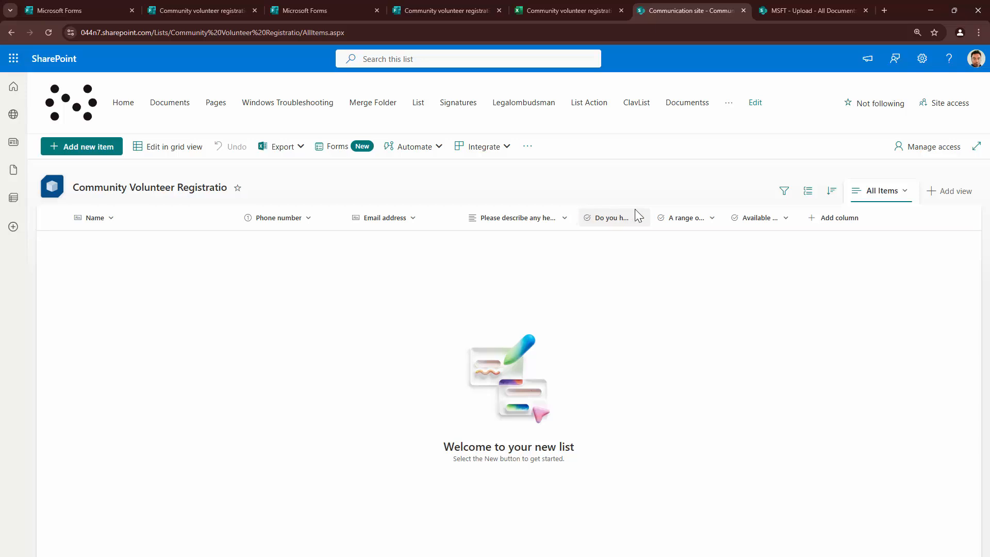
{"action": "left_click_drag", "start_coordinate": [637, 213], "coordinate": [756, 216]}
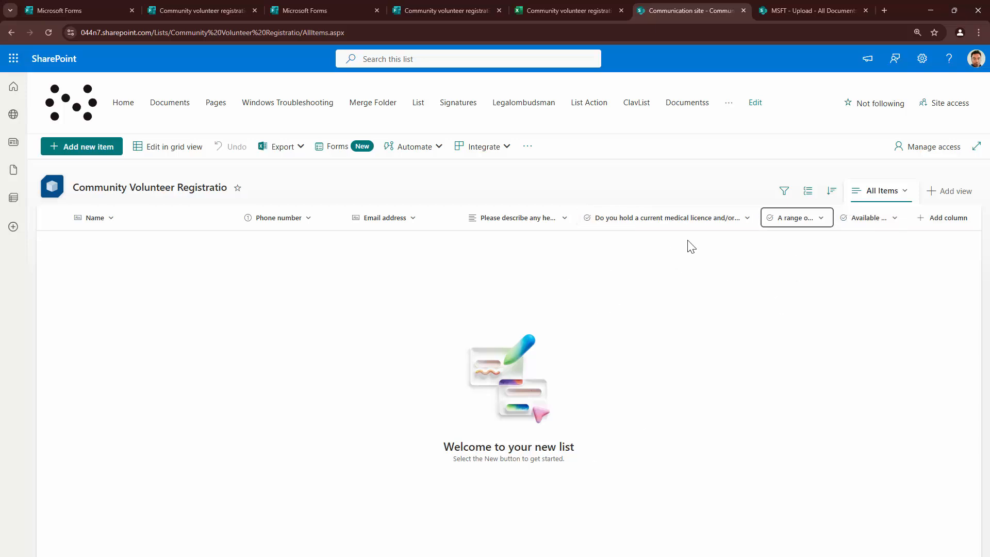
- Start a new item in the Community Volunteer Registration list
{"action": "left_click", "coordinate": [692, 225]}
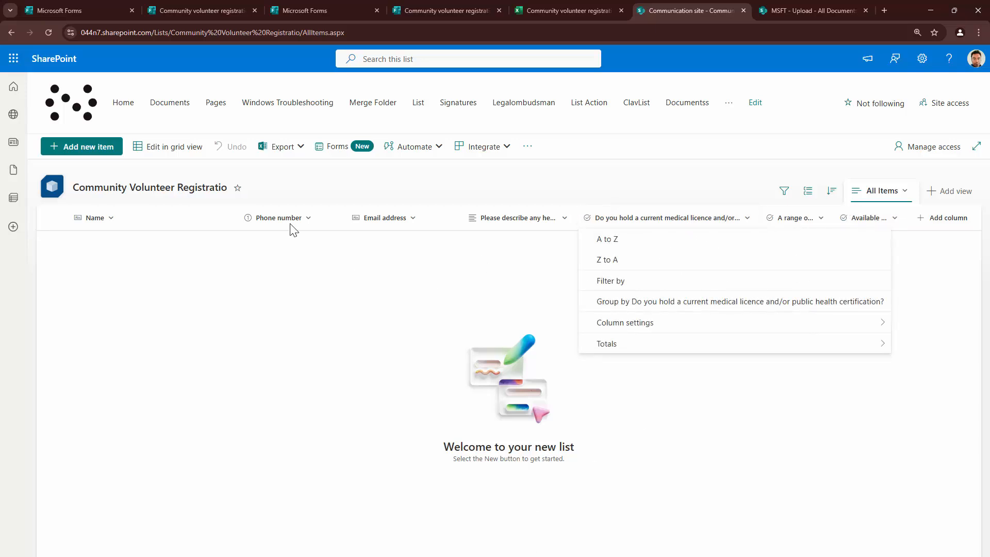
{"action": "key", "text": "Escape"}
{"action": "left_click", "coordinate": [109, 153]}
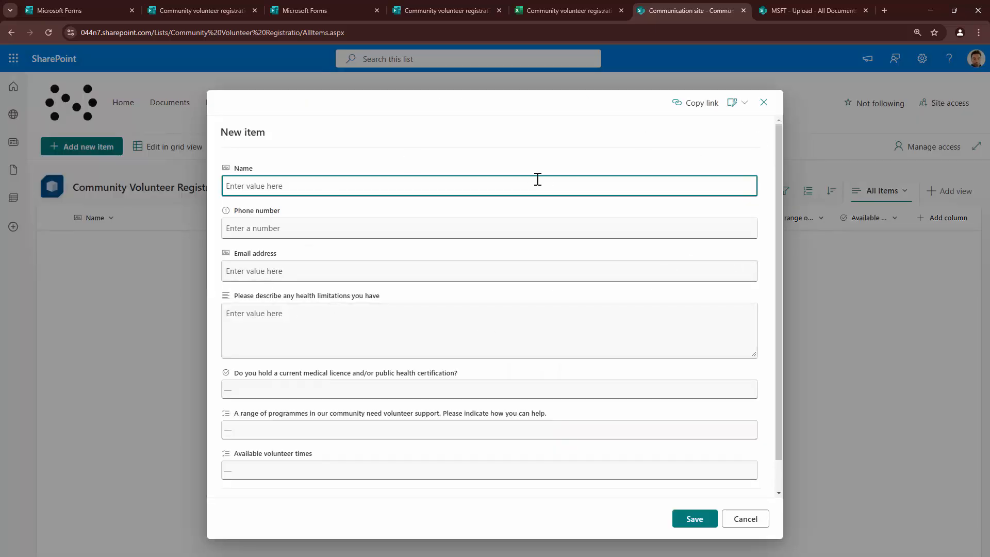
- Snap the list window and the MSFT document library window side by side
{"action": "left_click_drag", "start_coordinate": [688, 10], "coordinate": [692, 44]}
{"action": "mouse_move", "coordinate": [841, 52]}
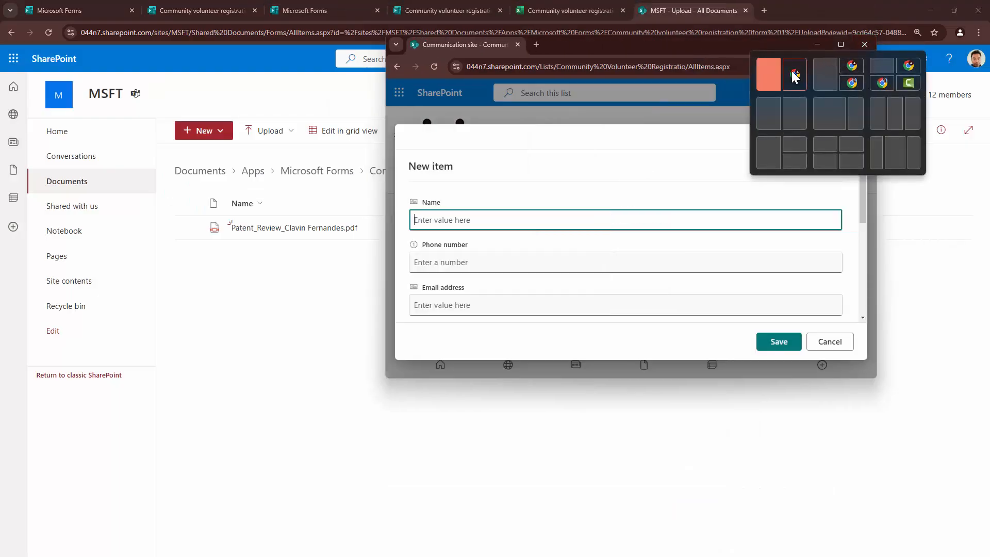
{"action": "left_click", "coordinate": [792, 74]}
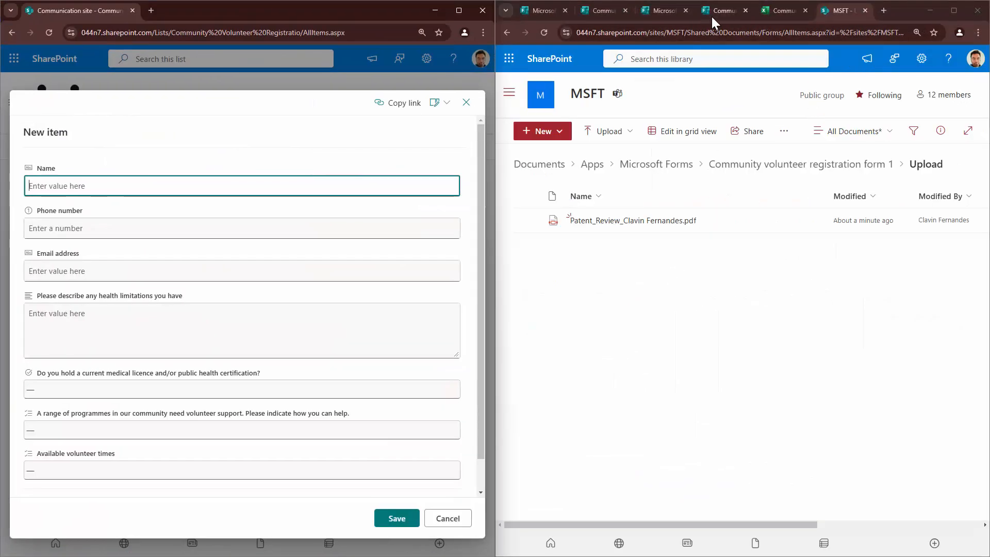
- Show the Community volunteer registration form from Microsoft Forms in the right-hand window
{"action": "left_click", "coordinate": [659, 12]}
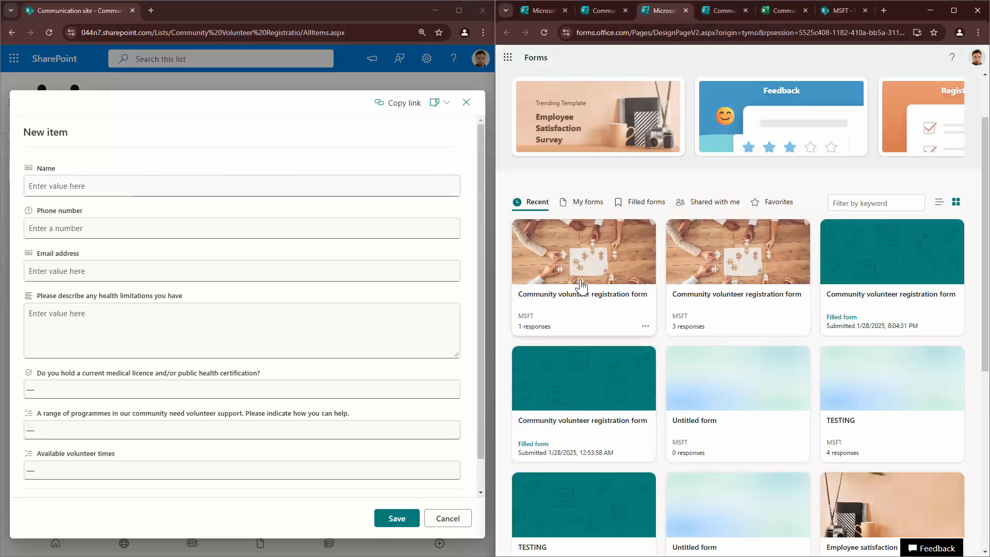
{"action": "left_click", "coordinate": [582, 286]}
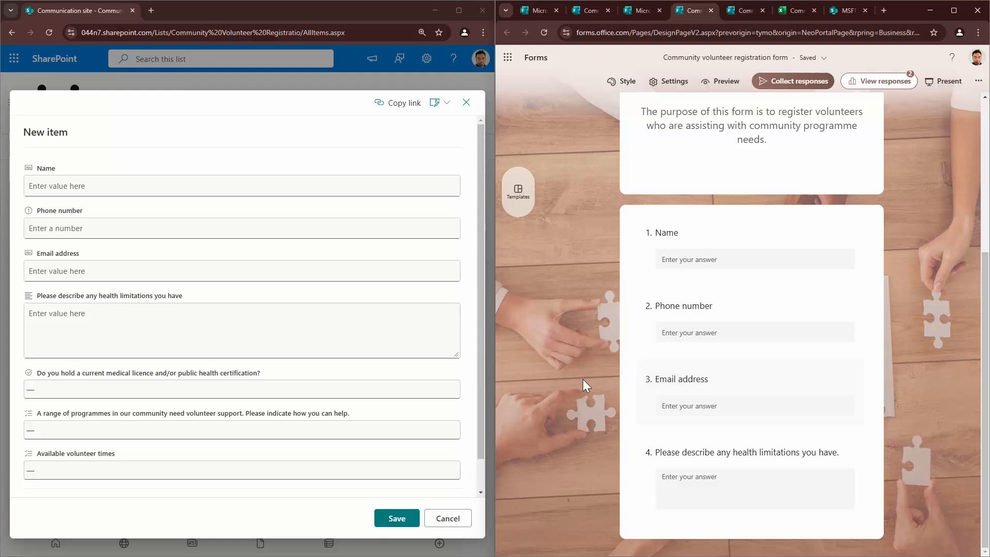
{"action": "scroll", "coordinate": [582, 379], "scroll_direction": "down", "scroll_amount": 2}
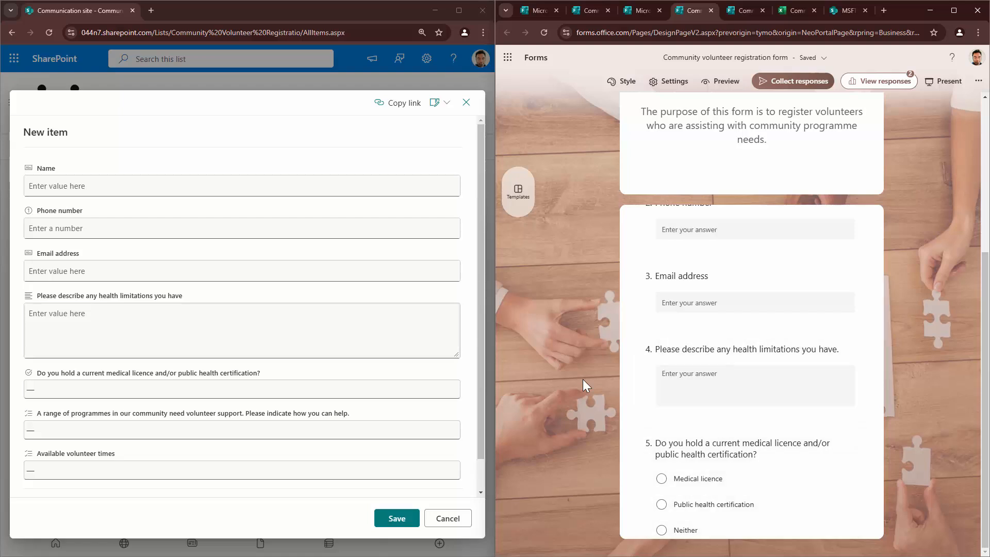
{"action": "scroll", "coordinate": [583, 379], "scroll_direction": "down", "scroll_amount": 2}
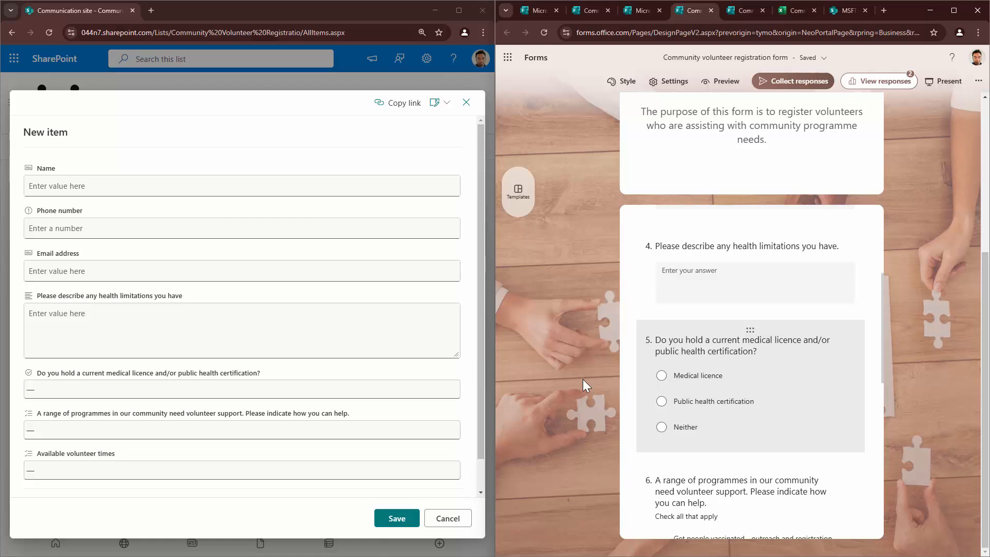
- Compare the medical licence and programmes choice fields with the form's questions
{"action": "left_click", "coordinate": [242, 390]}
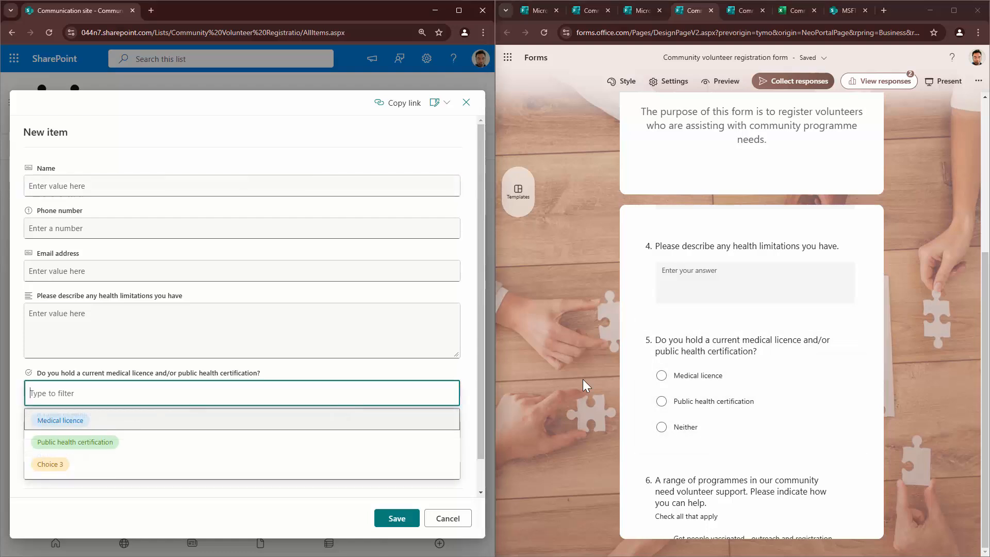
{"action": "key", "text": "Escape"}
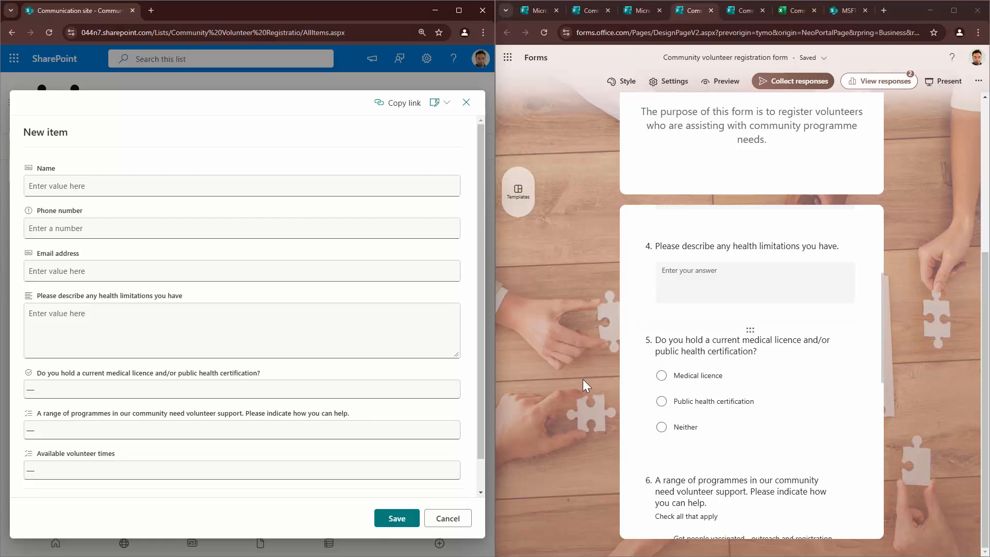
{"action": "scroll", "coordinate": [751, 335], "scroll_direction": "down", "scroll_amount": 5}
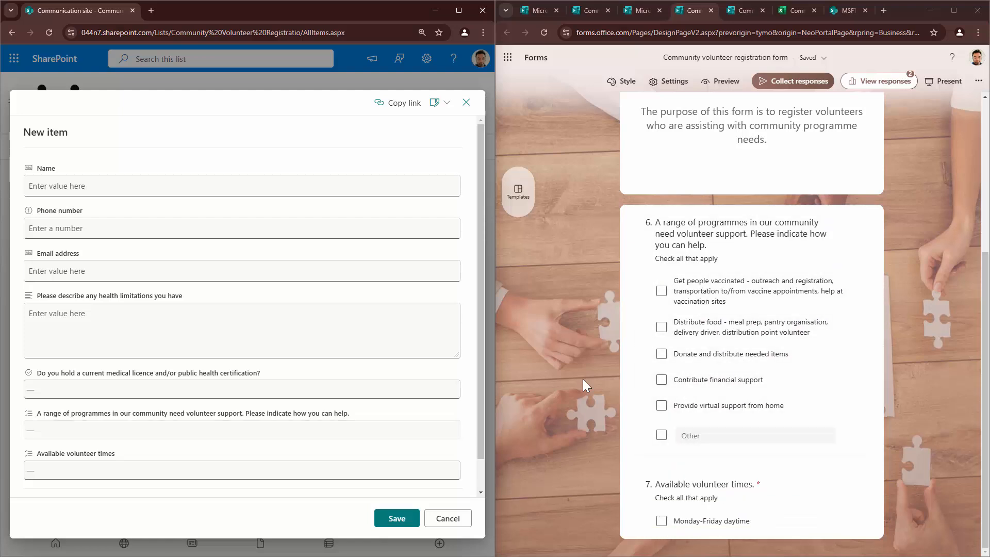
{"action": "left_click", "coordinate": [241, 430]}
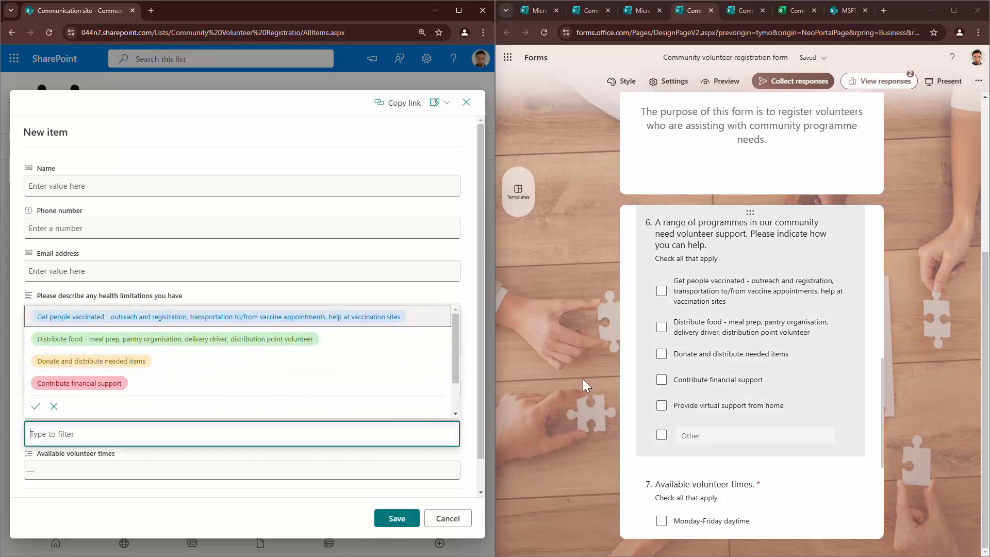
{"action": "scroll", "coordinate": [237, 361], "scroll_direction": "down", "scroll_amount": 2}
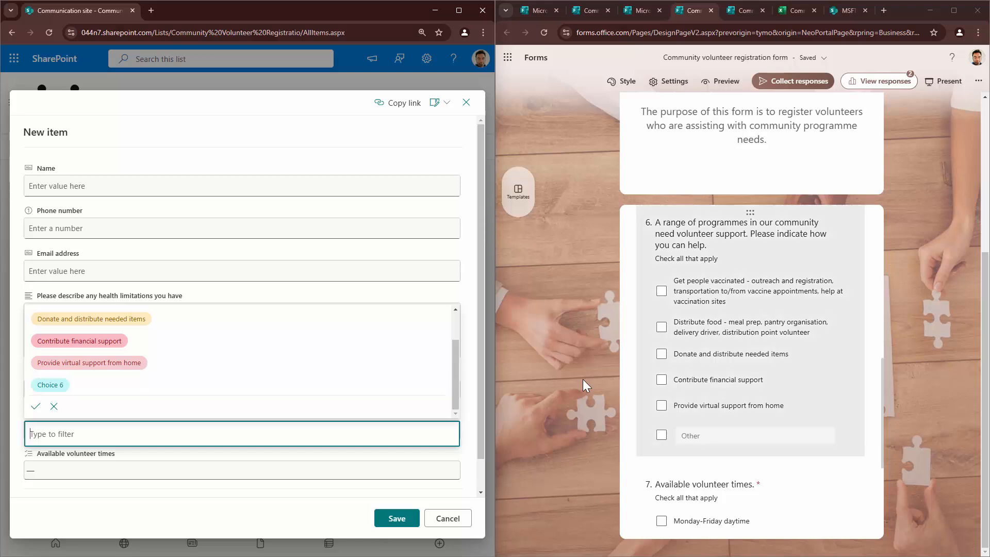
{"action": "left_click", "coordinate": [582, 379]}
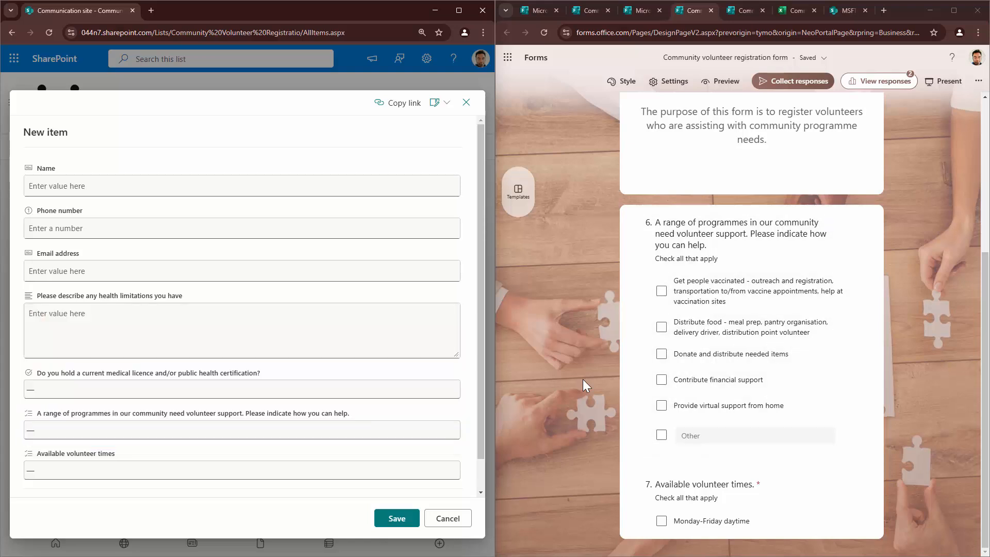
- Check the volunteer times choices, then close the New item form unsaved and maximize Forms
{"action": "scroll", "coordinate": [582, 379], "scroll_direction": "down", "scroll_amount": 3}
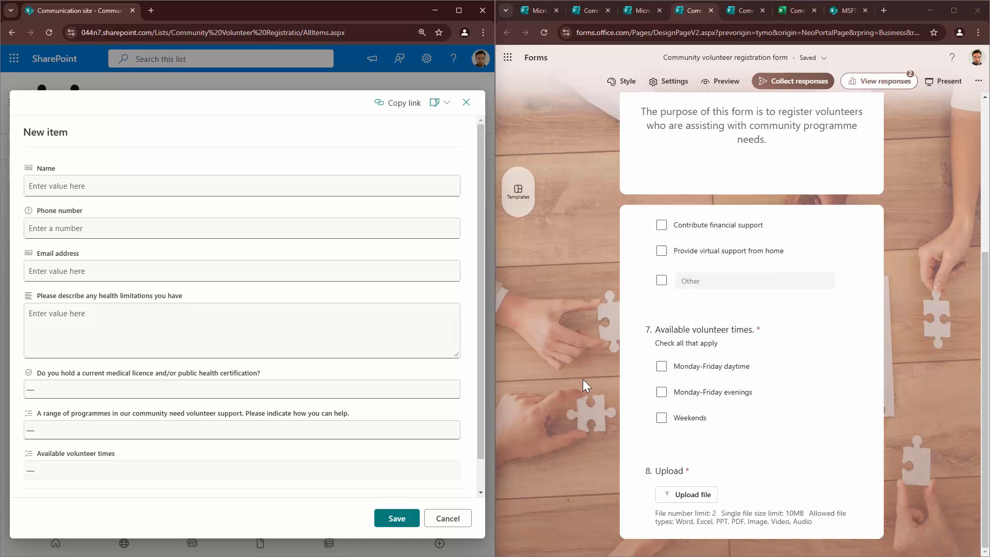
{"action": "left_click", "coordinate": [242, 471]}
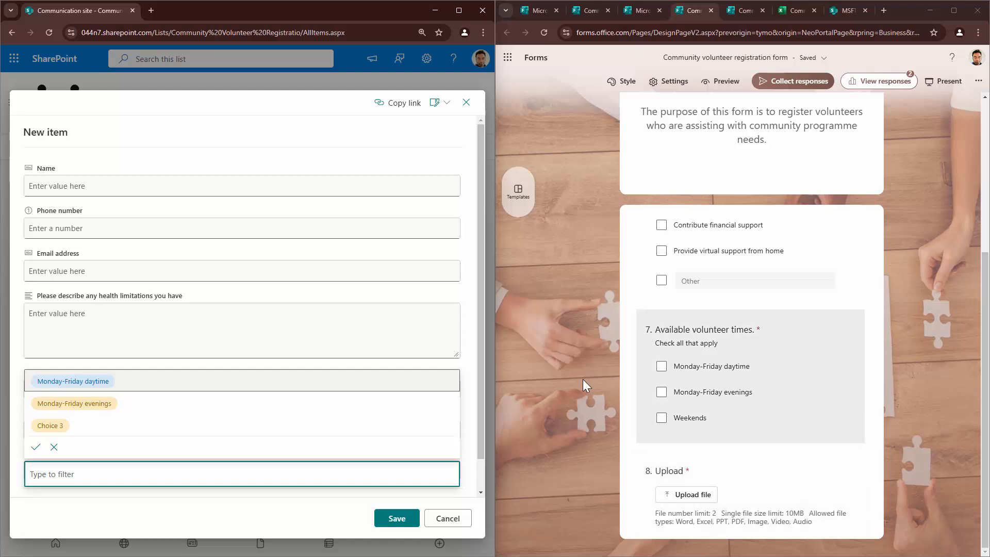
{"action": "left_click", "coordinate": [469, 402]}
{"action": "scroll", "coordinate": [242, 310], "scroll_direction": "down", "scroll_amount": 1}
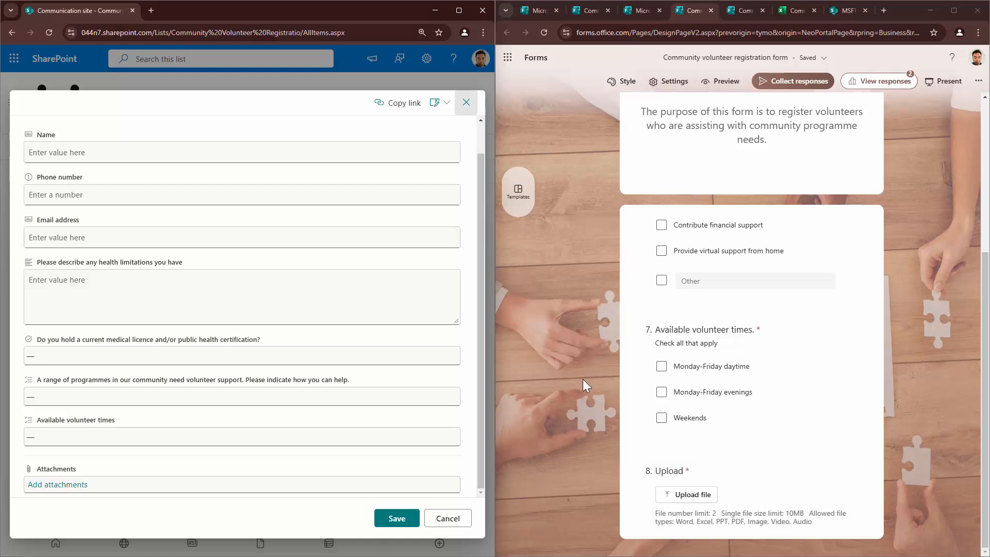
{"action": "left_click", "coordinate": [466, 102]}
{"action": "left_click", "coordinate": [954, 10]}
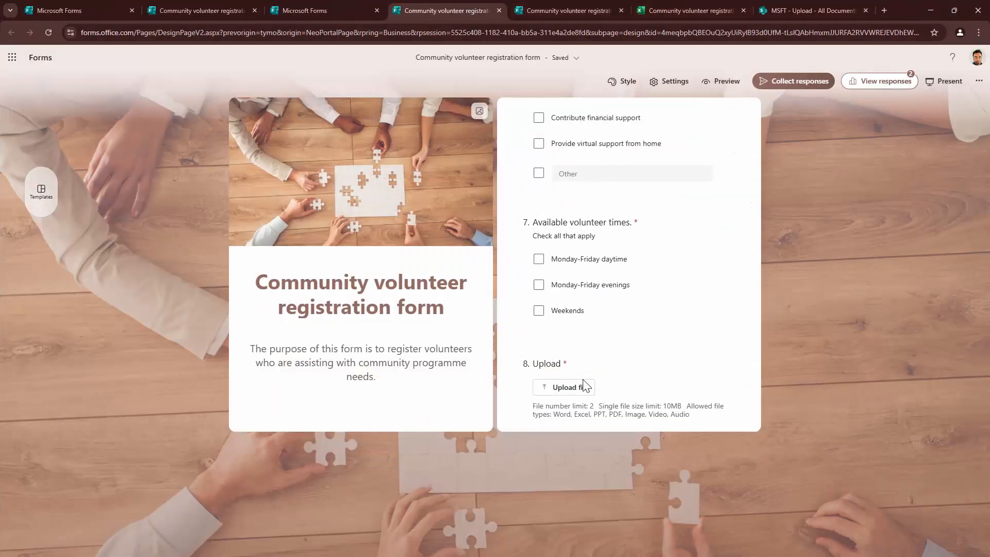
- Create an automated cloud flow triggered by Microsoft Forms 'When a new response is submitted'
{"action": "left_click", "coordinate": [885, 11]}
{"action": "type", "text": "p"}
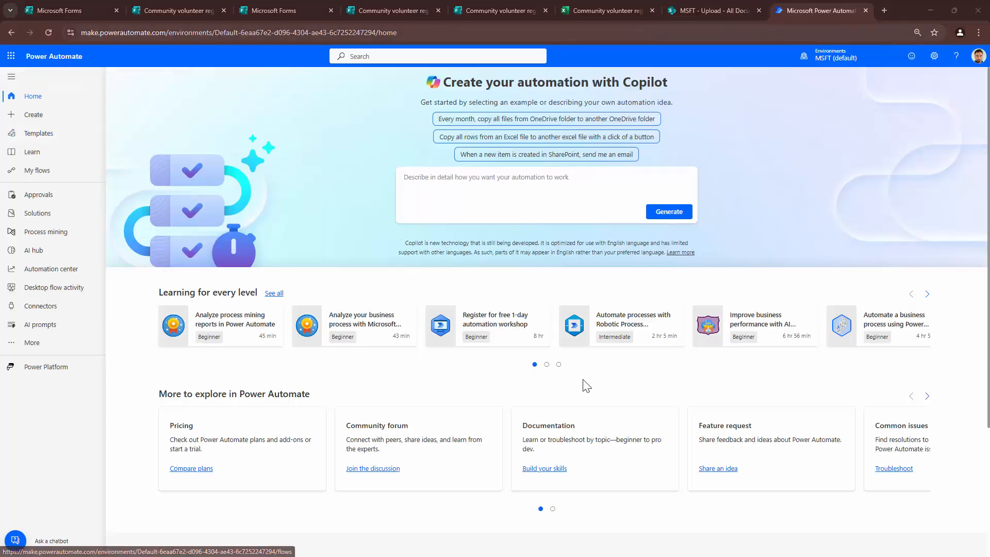
{"action": "left_click", "coordinate": [33, 115]}
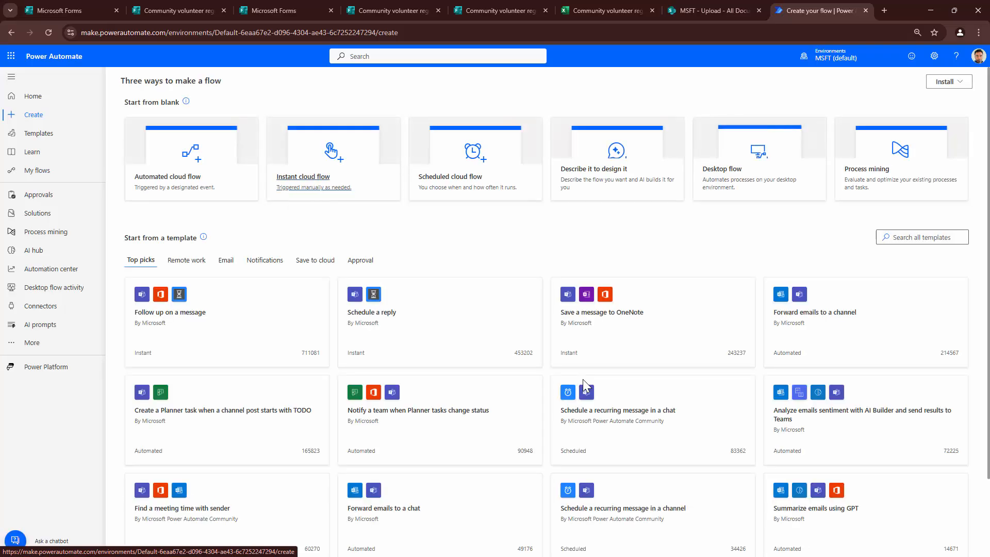
{"action": "left_click", "coordinate": [178, 173]}
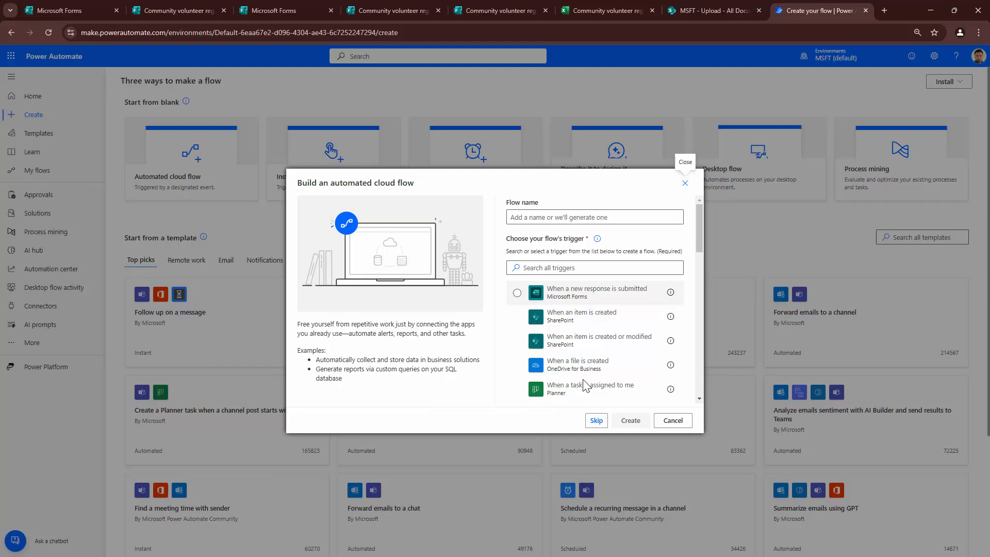
{"action": "left_click", "coordinate": [517, 292]}
{"action": "left_click", "coordinate": [631, 421]}
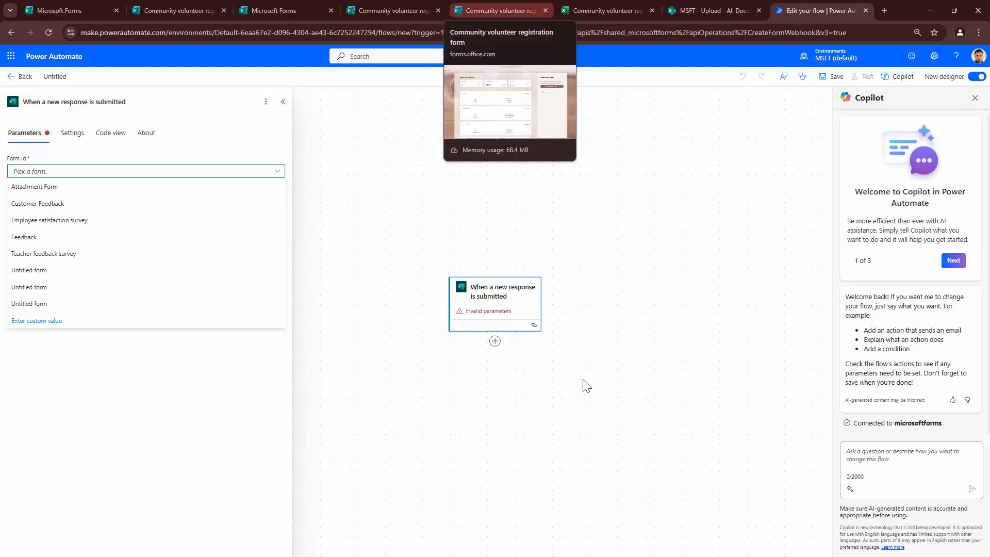
- Copy the registration form's response link from its sharing options
{"action": "left_click", "coordinate": [499, 10]}
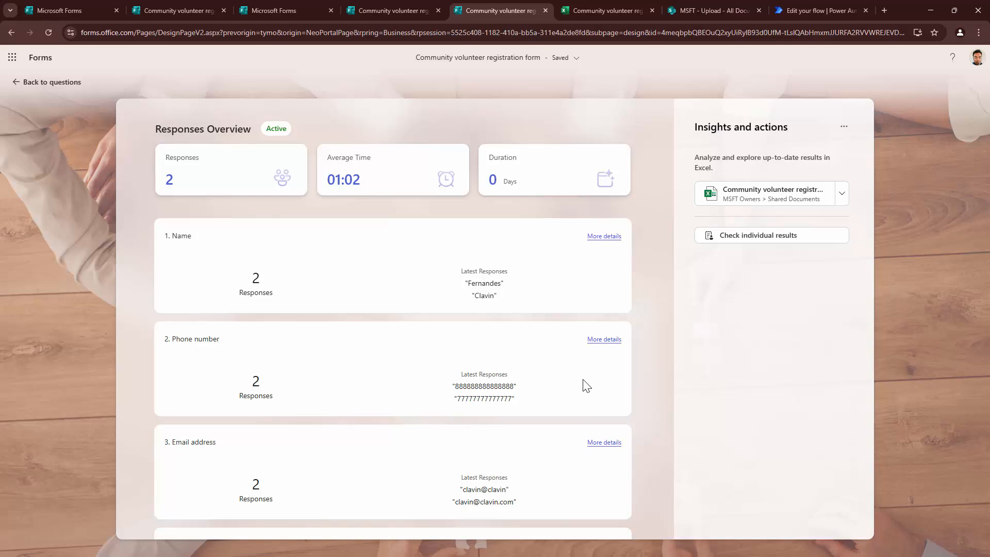
{"action": "left_click", "coordinate": [47, 82]}
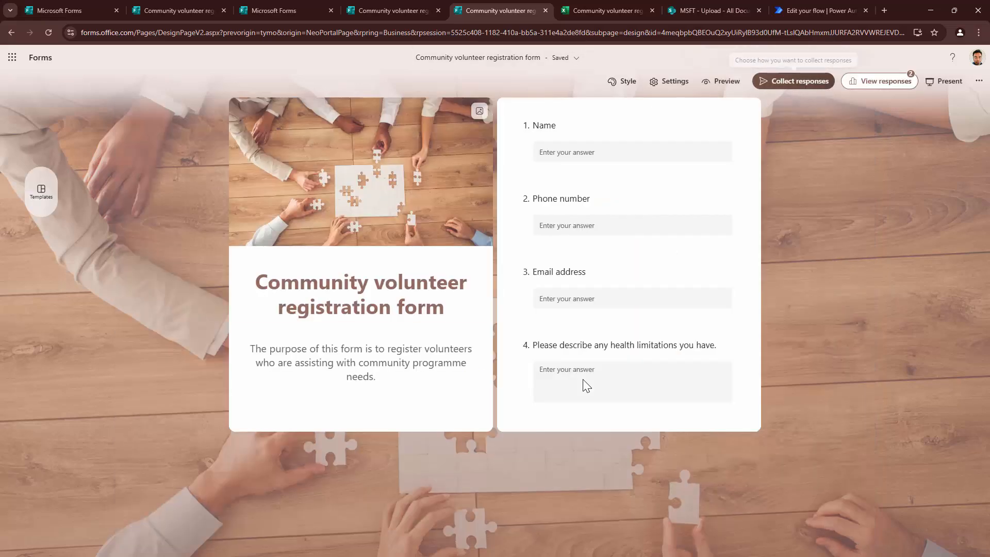
{"action": "left_click", "coordinate": [793, 81]}
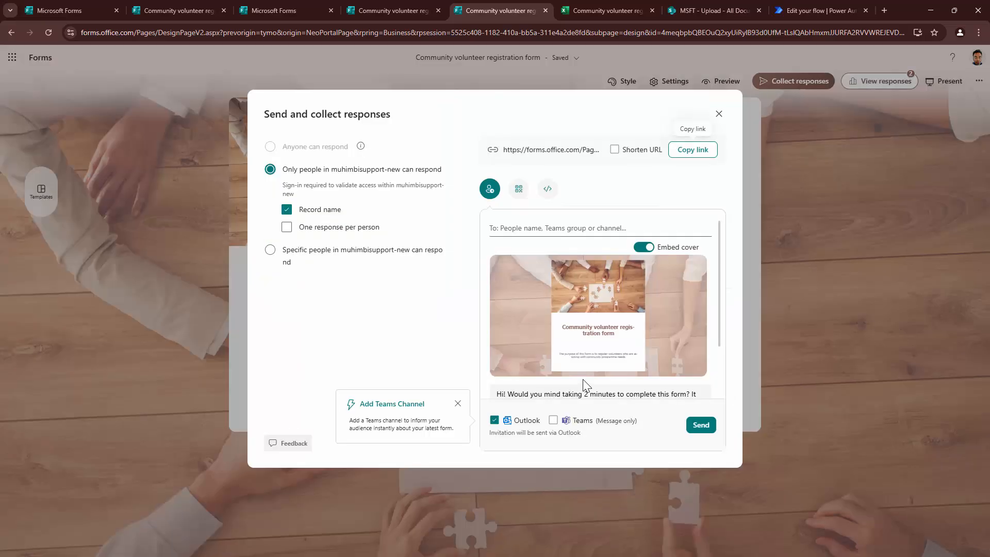
{"action": "left_click", "coordinate": [693, 149]}
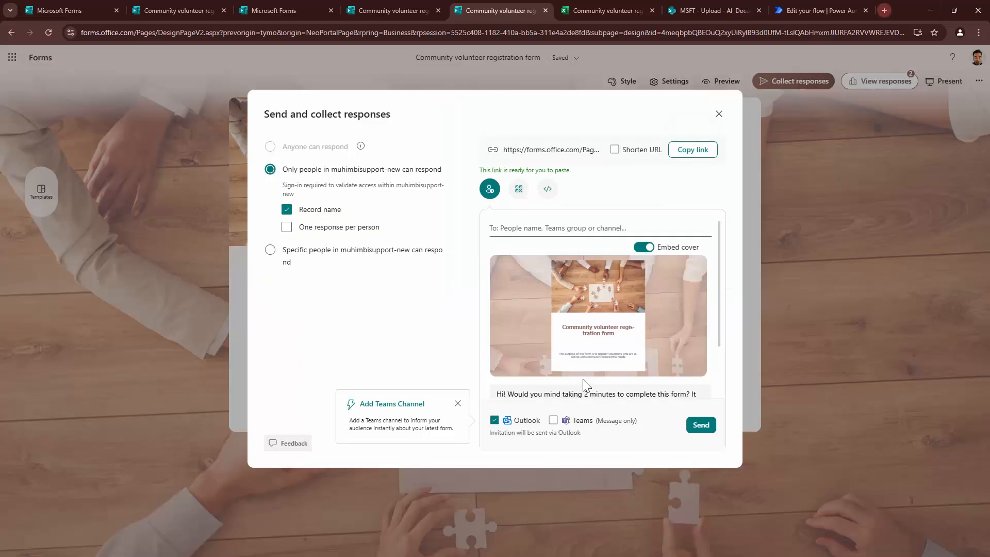
- Paste the link into a new tab, select the form ID after id=, and return to the flow
{"action": "key", "text": "ctrl+t"}
{"action": "key", "text": "ctrl+v"}
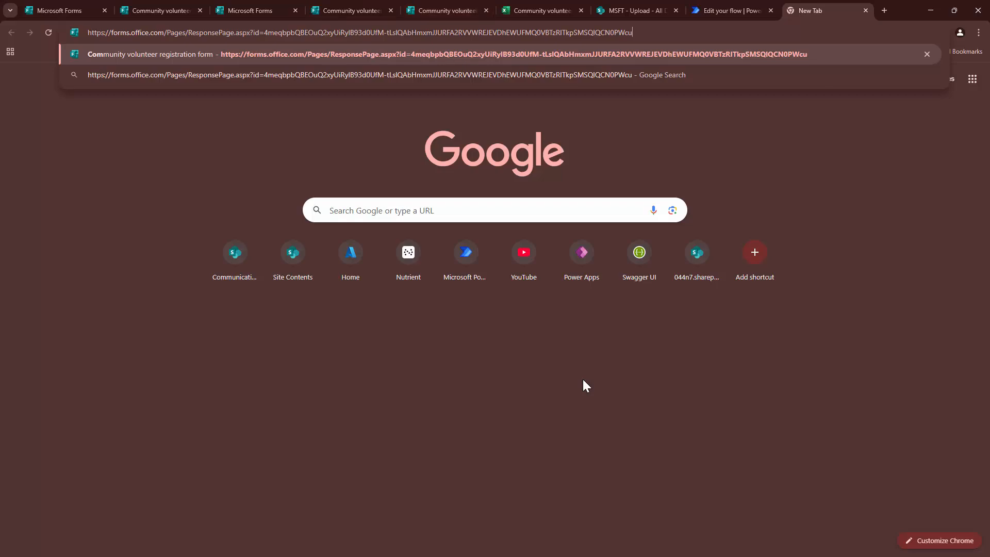
{"action": "key", "text": "shift+End"}
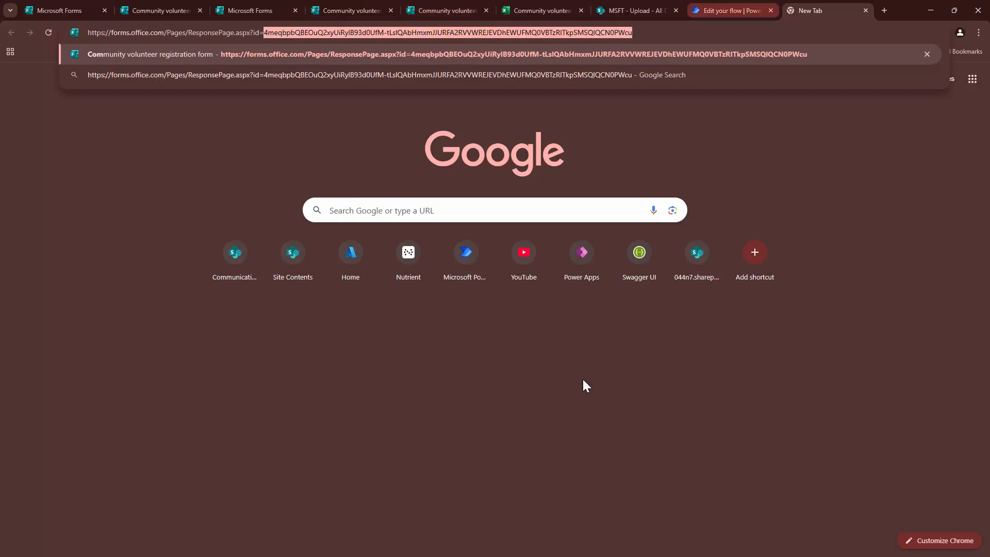
{"action": "key", "text": "ctrl+shift+Tab"}
{"action": "key", "text": "Up"}
- Set the trigger's Form Id to the pasted custom form ID
{"action": "key", "text": "Down"}
{"action": "key", "text": "Down"}
{"action": "key", "text": "Down"}
{"action": "key", "text": "Down"}
{"action": "key", "text": "Down"}
{"action": "key", "text": "Down"}
{"action": "key", "text": "Down"}
{"action": "key", "text": "Down"}
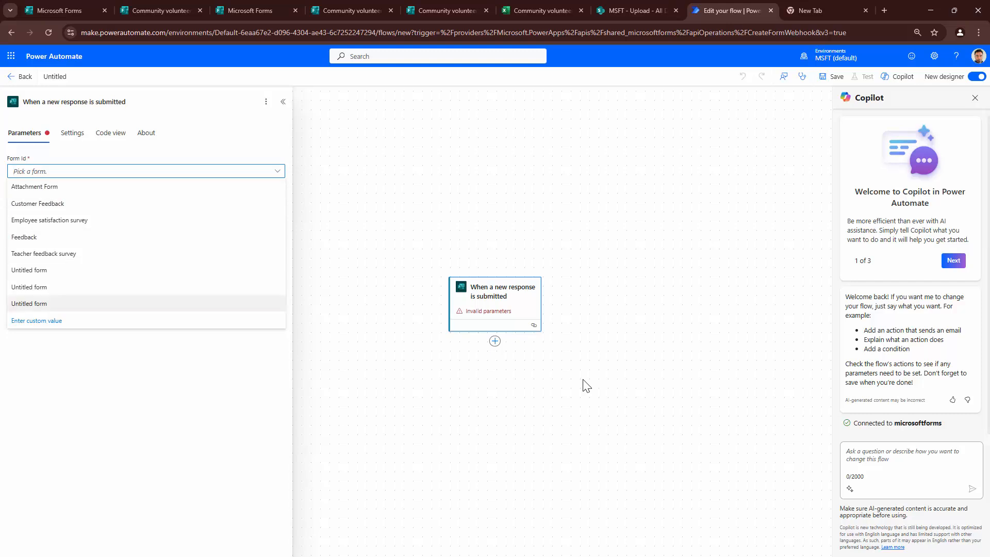
{"action": "key", "text": "Return"}
{"action": "key", "text": "ctrl+v"}
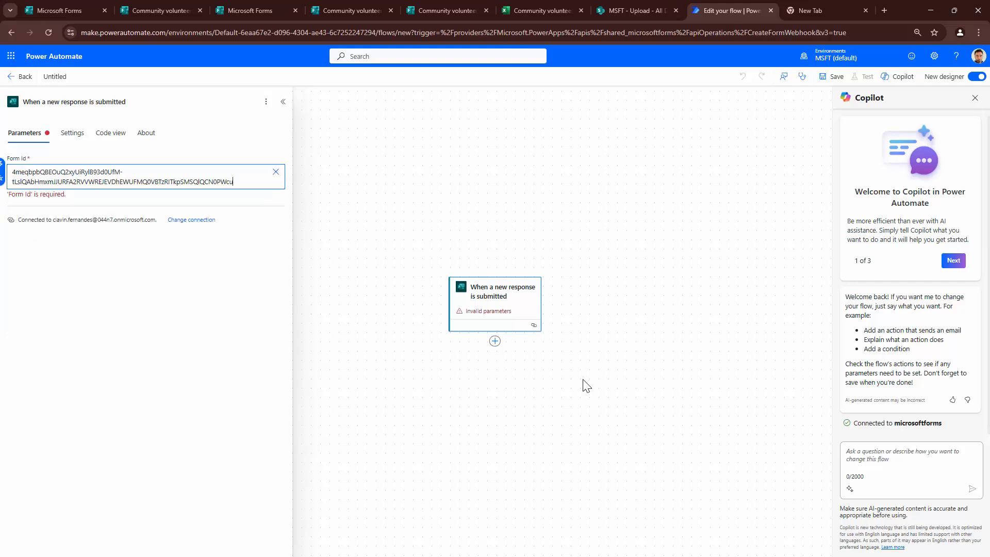
{"action": "left_click", "coordinate": [587, 386]}
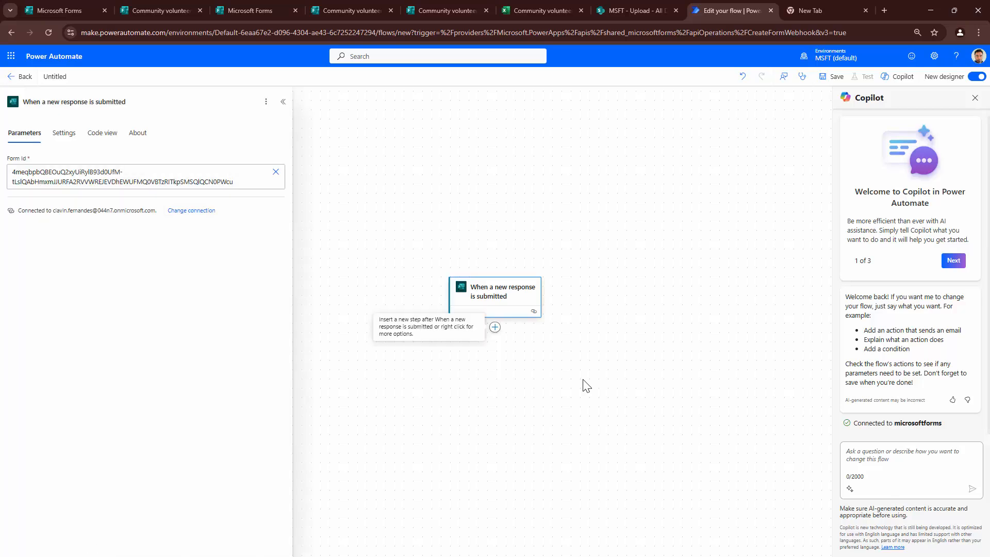
- Add Get response details with the custom form ID and the trigger's Response Id
{"action": "key", "text": "Return"}
{"action": "key", "text": "Return"}
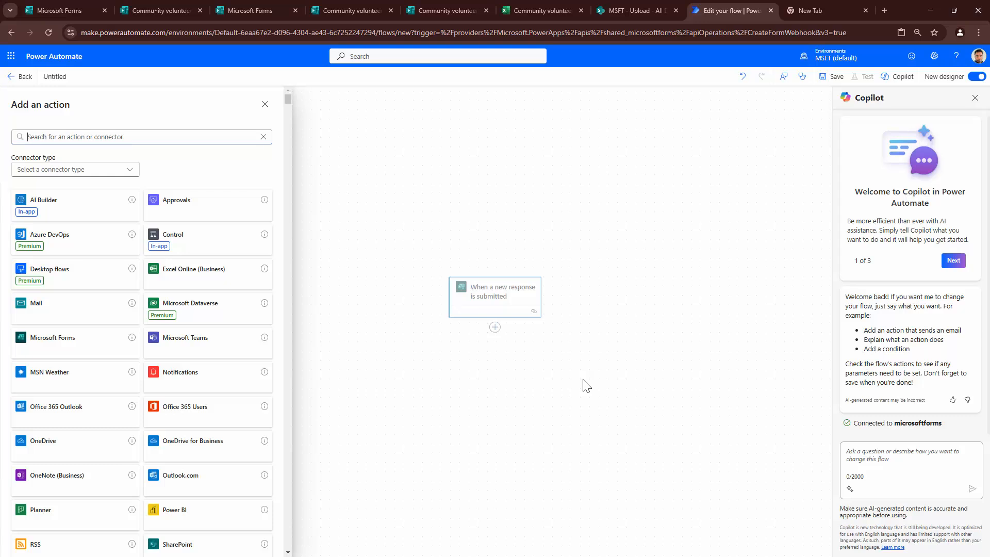
{"action": "type", "text": "Microsof"}
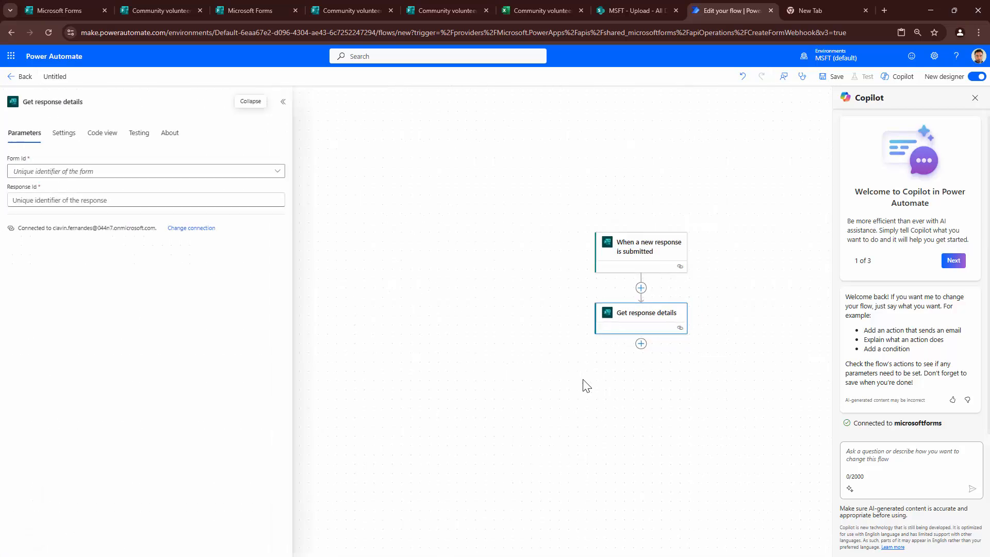
{"action": "key", "text": "Tab"}
{"action": "key", "text": "Tab"}
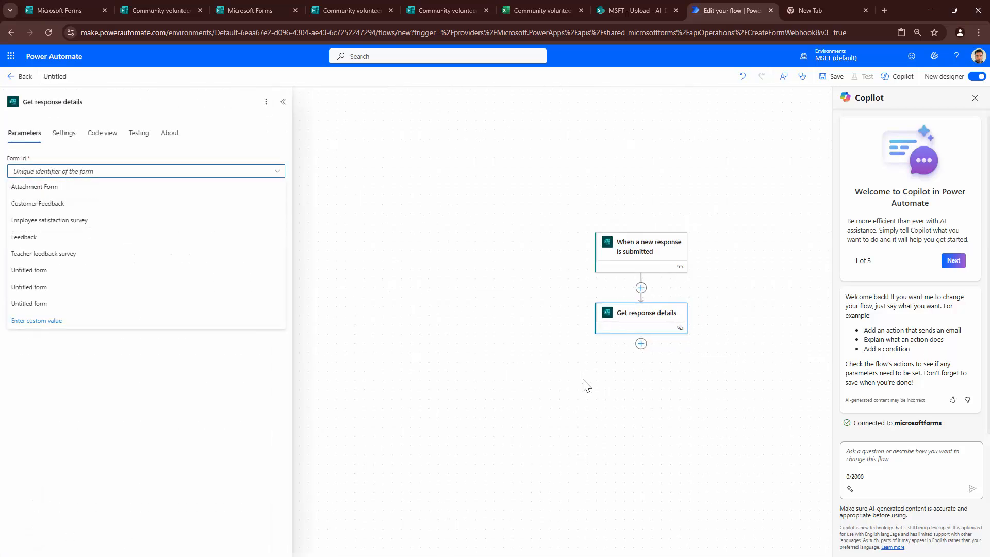
{"action": "key", "text": "Up"}
{"action": "key", "text": "Return"}
{"action": "key", "text": "ctrl+v"}
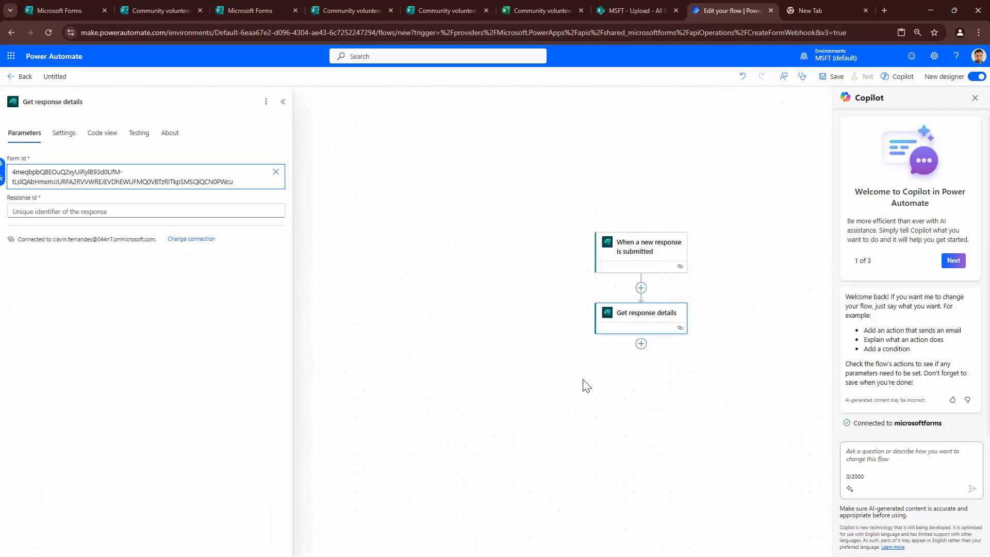
{"action": "key", "text": "Tab"}
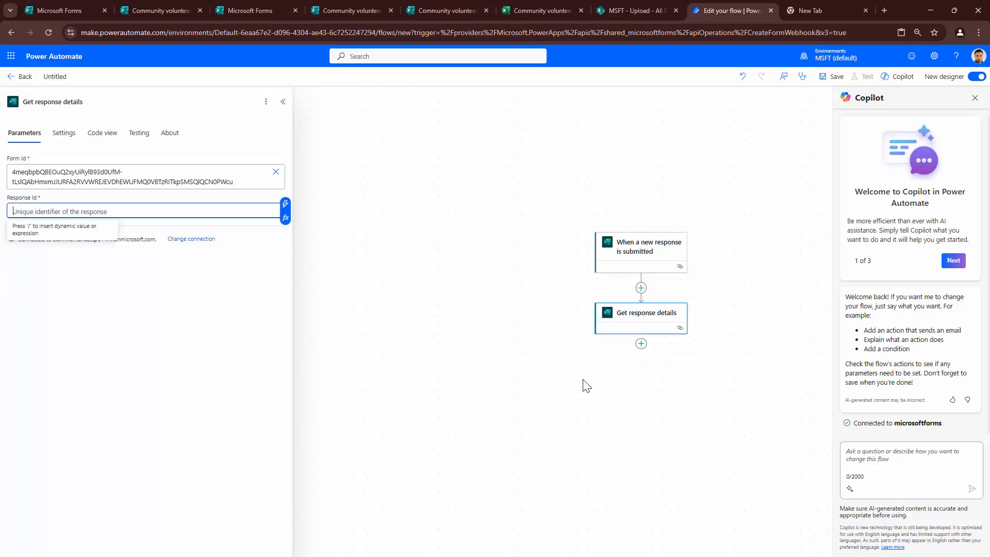
{"action": "key", "text": "Tab"}
{"action": "key", "text": "Return"}
{"action": "key", "text": "Return"}
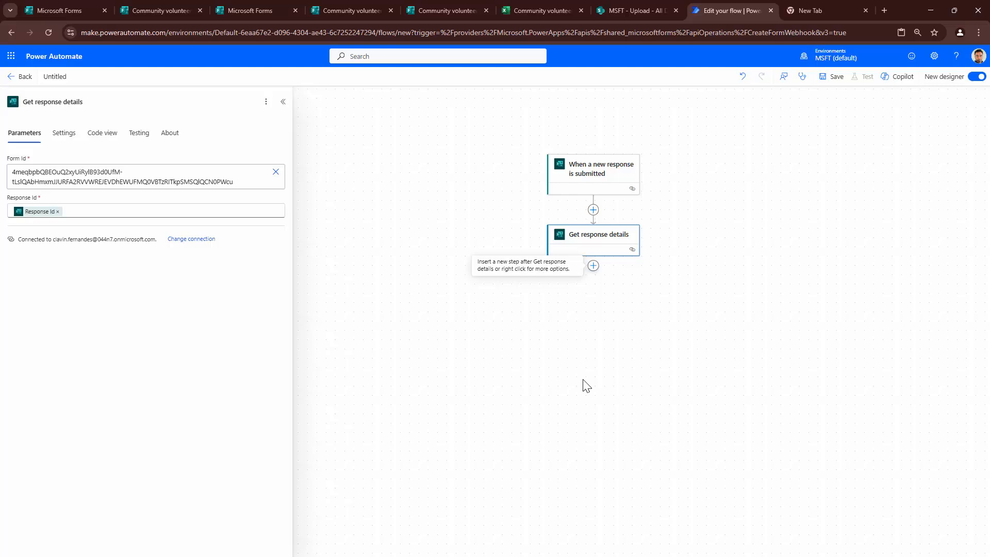
- Add a Compose action directly after Get response details
{"action": "left_click", "coordinate": [593, 265]}
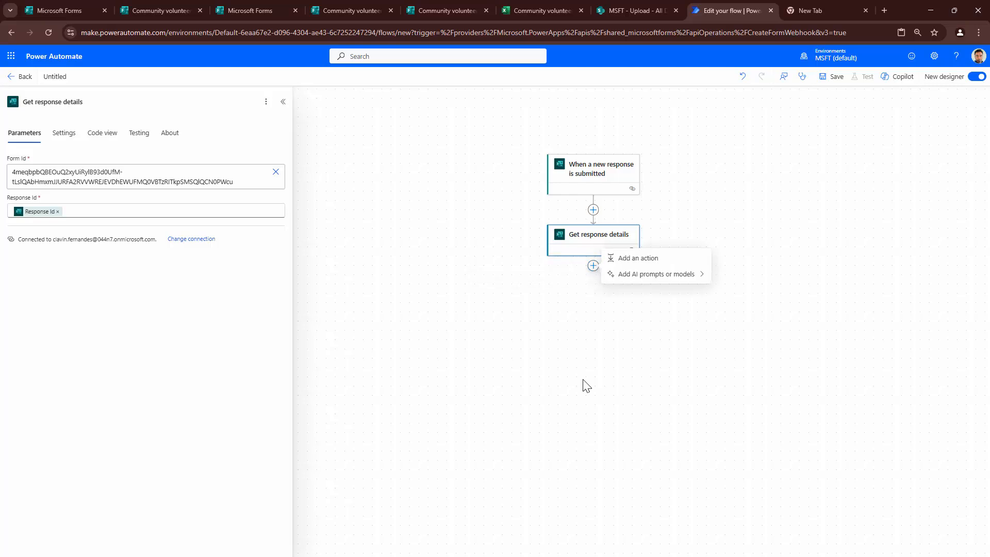
{"action": "key", "text": "Return"}
{"action": "type", "text": "Compose"}
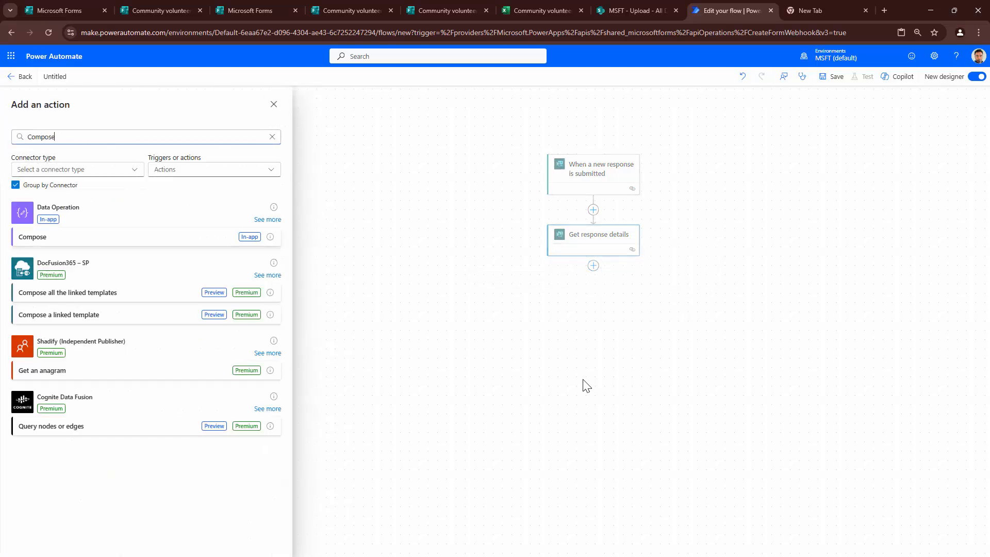
{"action": "key", "text": "Tab"}
{"action": "key", "text": "Return"}
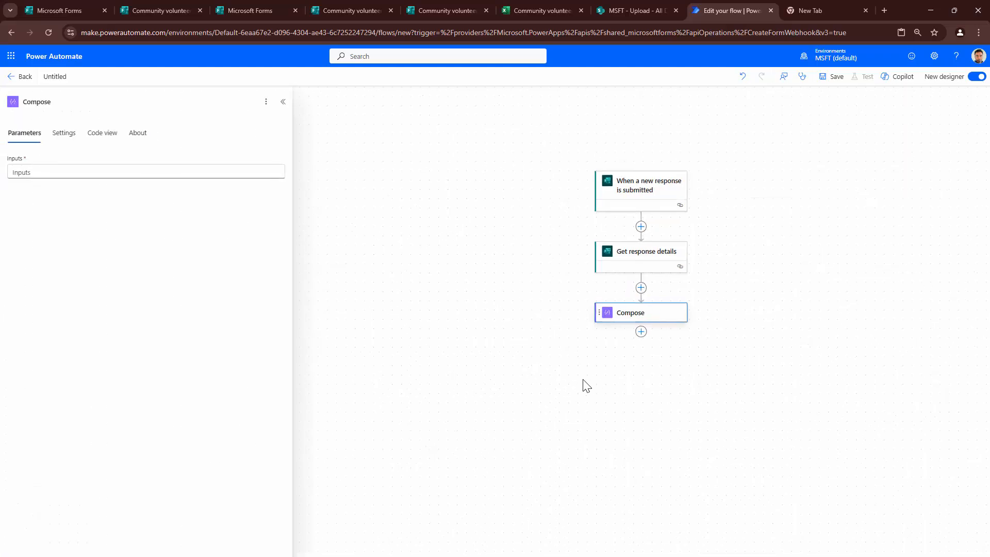
- Browse the Get response details dynamic values for the Compose Inputs
{"action": "key", "text": "Tab"}
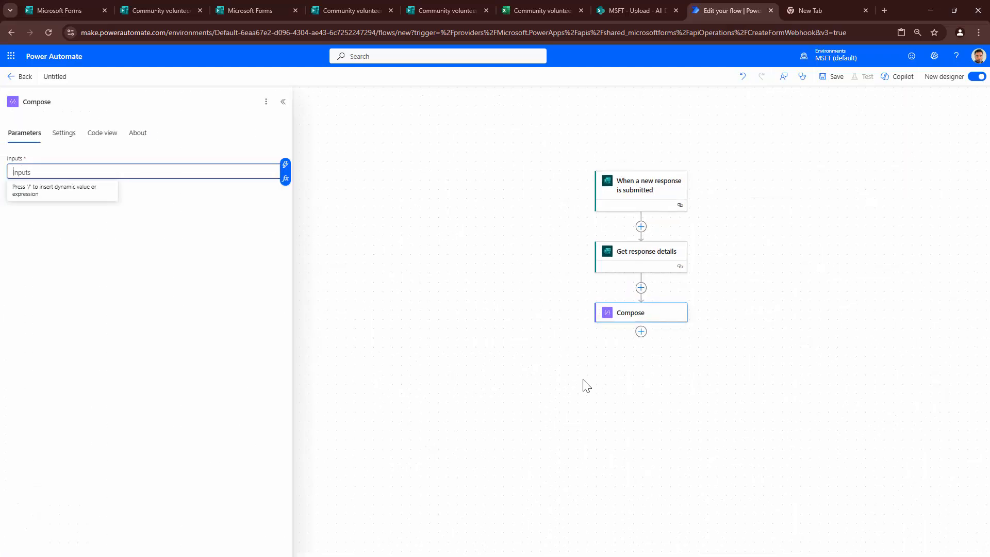
{"action": "key", "text": "slash"}
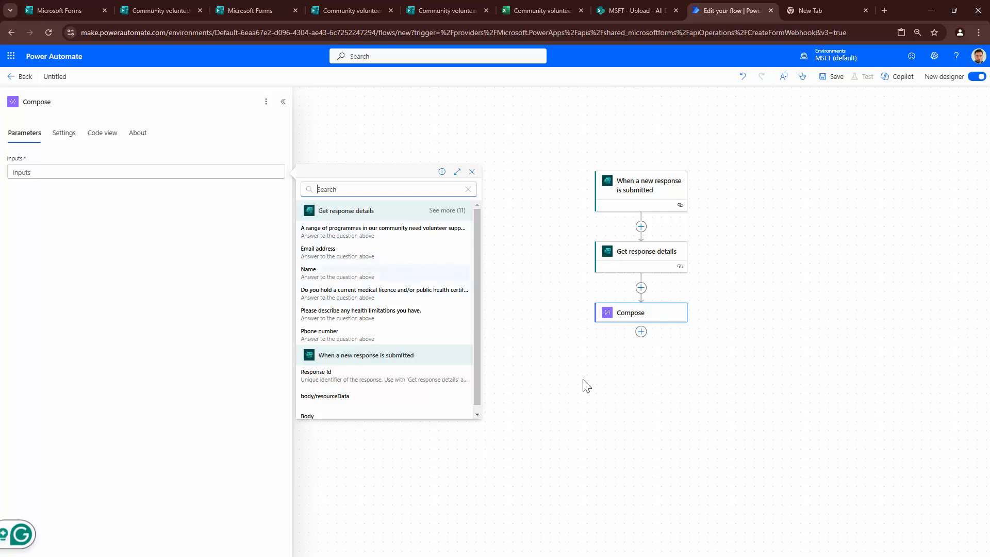
{"action": "key", "text": "Tab"}
{"action": "key", "text": "Return"}
{"action": "scroll", "coordinate": [387, 300], "scroll_direction": "down", "scroll_amount": 3}
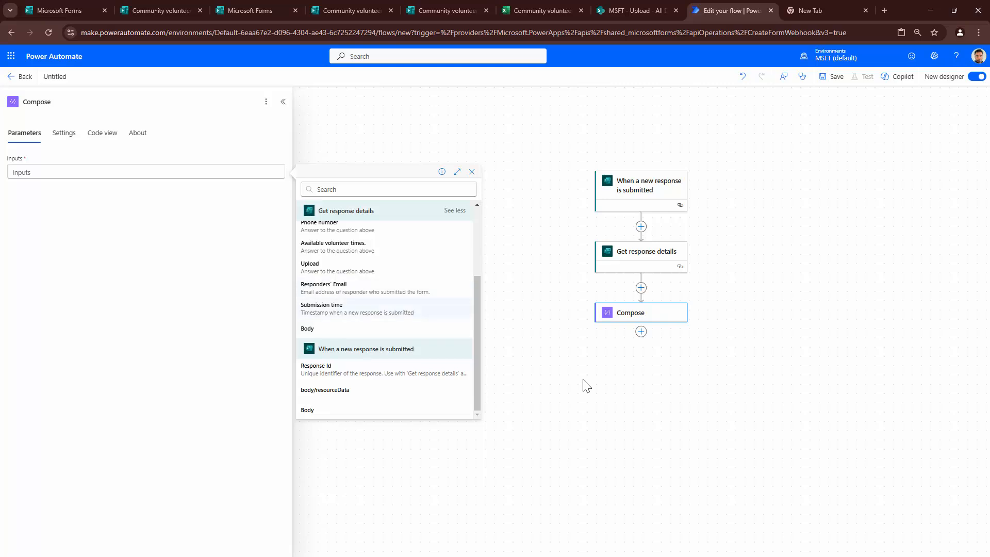
{"action": "scroll", "coordinate": [386, 300], "scroll_direction": "up", "scroll_amount": 3}
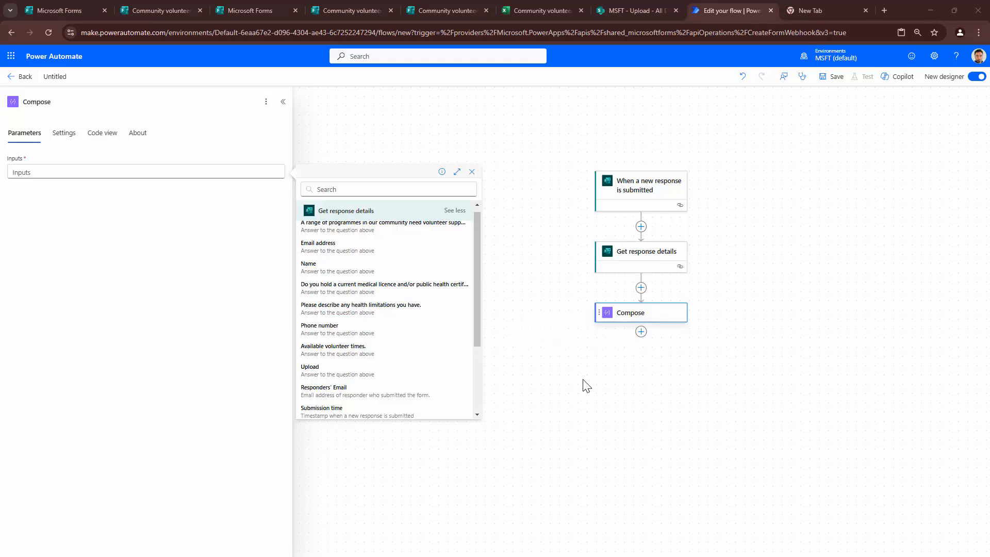
{"action": "left_click", "coordinate": [586, 386]}
- Open the add-action panel below Compose and glance at the SharePoint Upload library
{"action": "key", "text": "Return"}
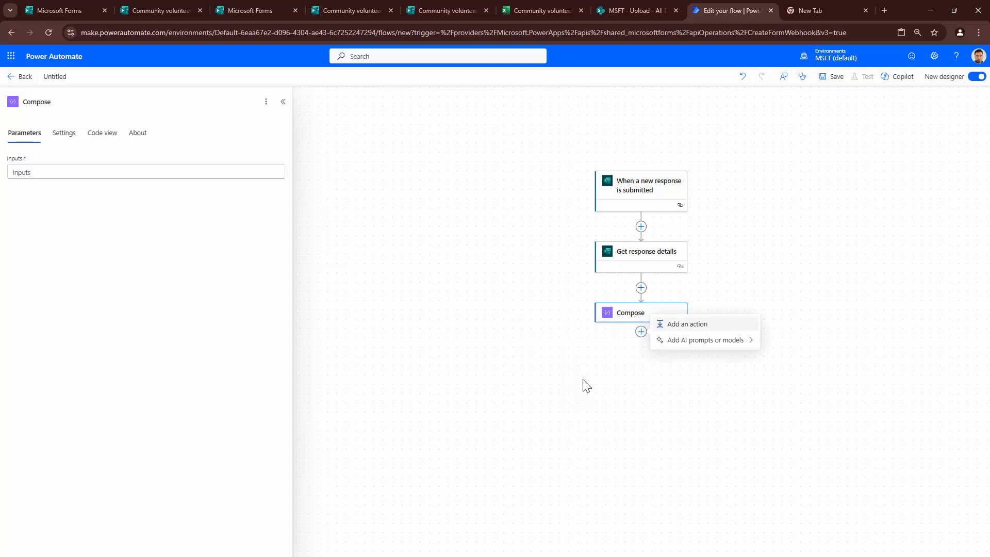
{"action": "key", "text": "Return"}
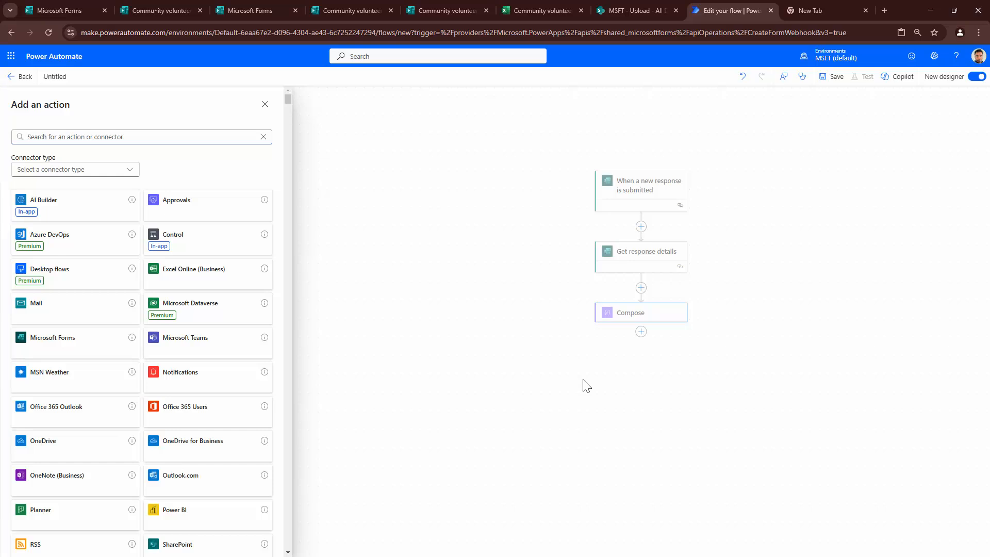
{"action": "key", "text": "ctrl+shift+Tab"}
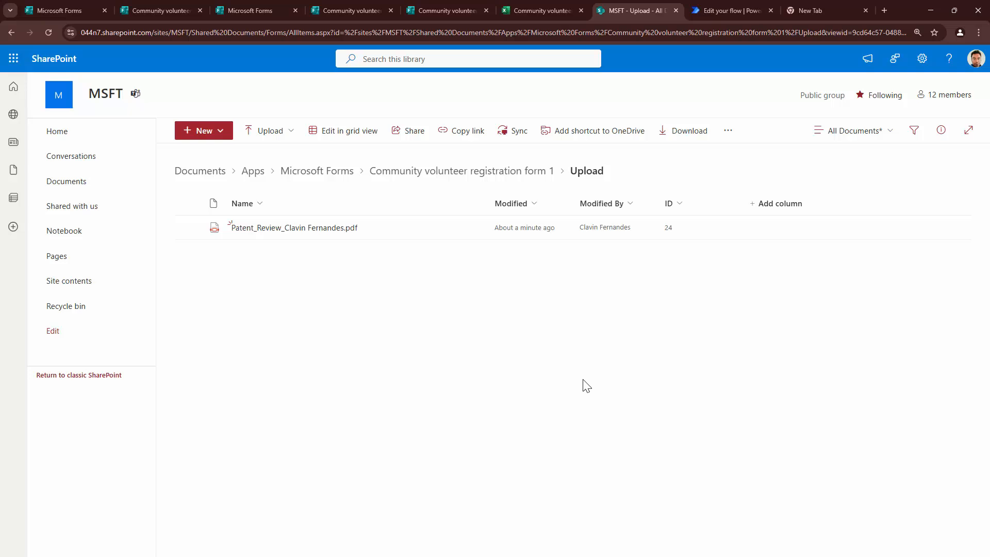
{"action": "key", "text": "ctrl+Tab"}
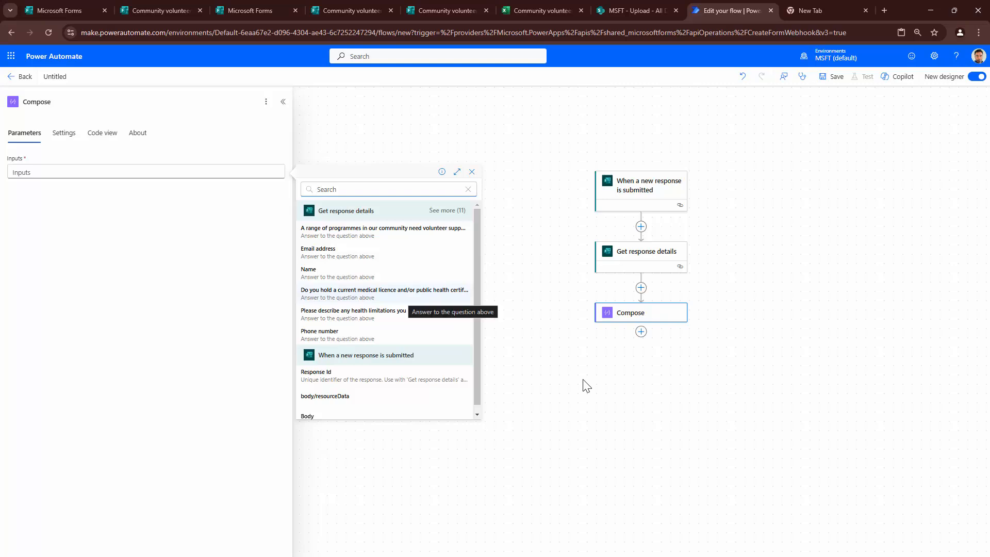
- Insert the Upload answer from Get response details into the Compose Inputs
{"action": "left_click", "coordinate": [448, 210]}
{"action": "scroll", "coordinate": [423, 306], "scroll_direction": "down", "scroll_amount": 1}
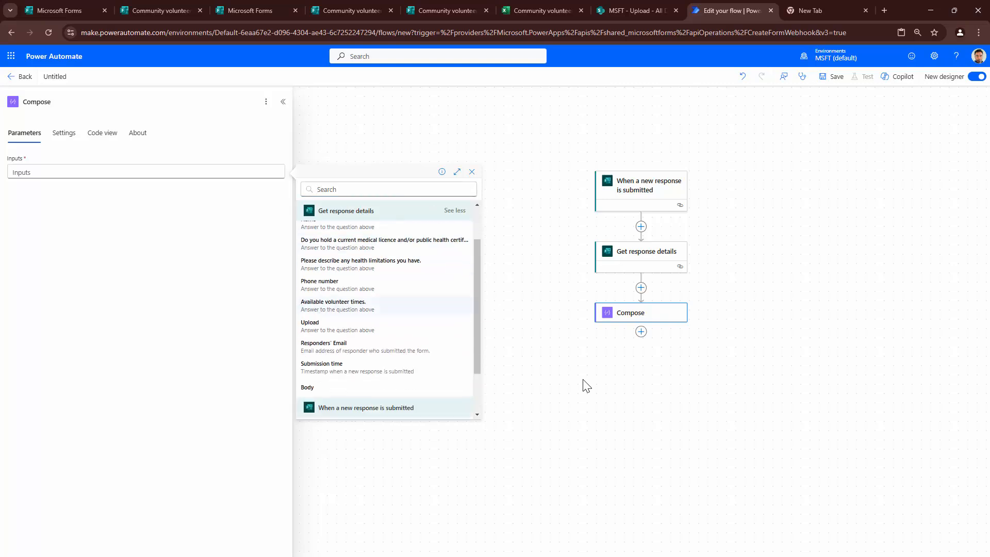
{"action": "left_click", "coordinate": [340, 326]}
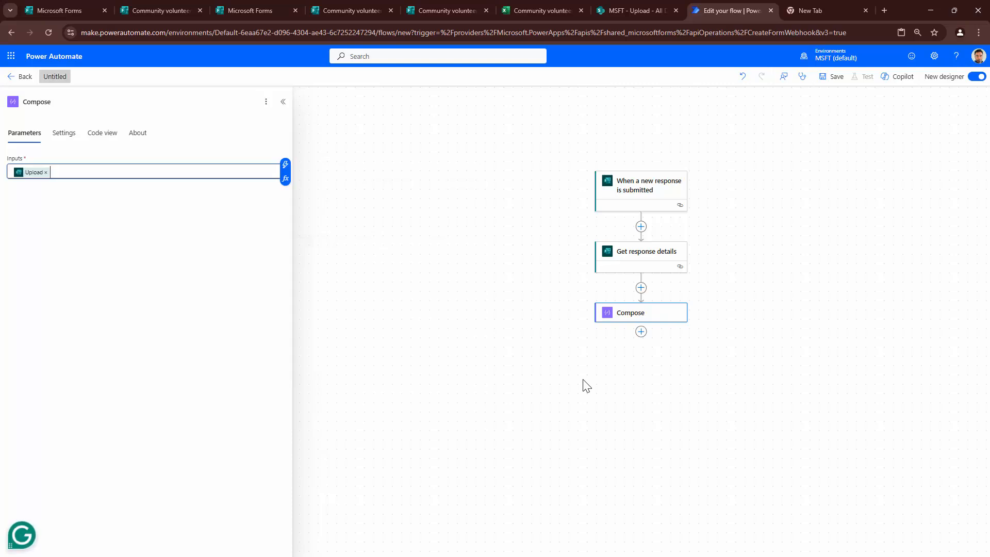
- Rename the flow 'Sample Demo Forms' and save it
{"action": "left_click", "coordinate": [54, 76]}
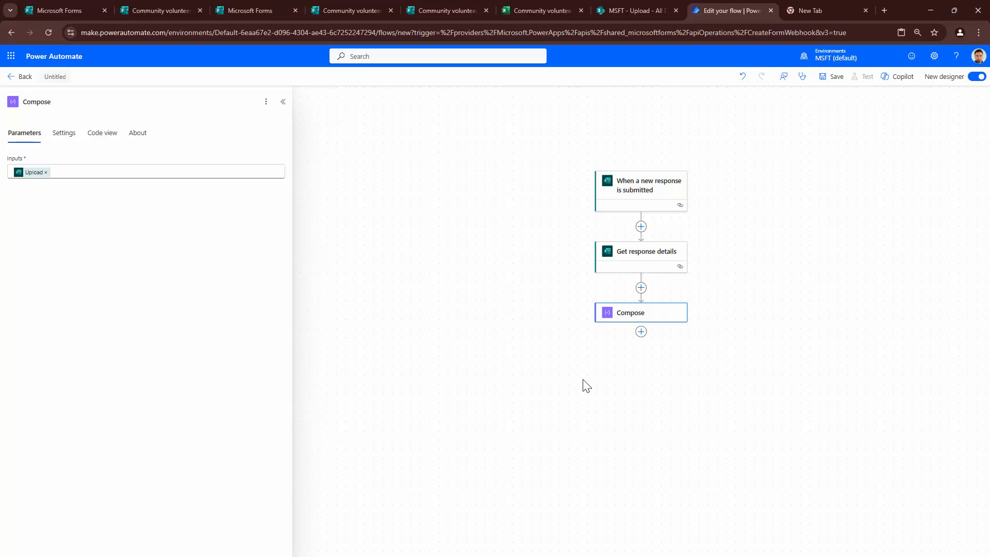
{"action": "type", "text": "Sample Demo Forms"}
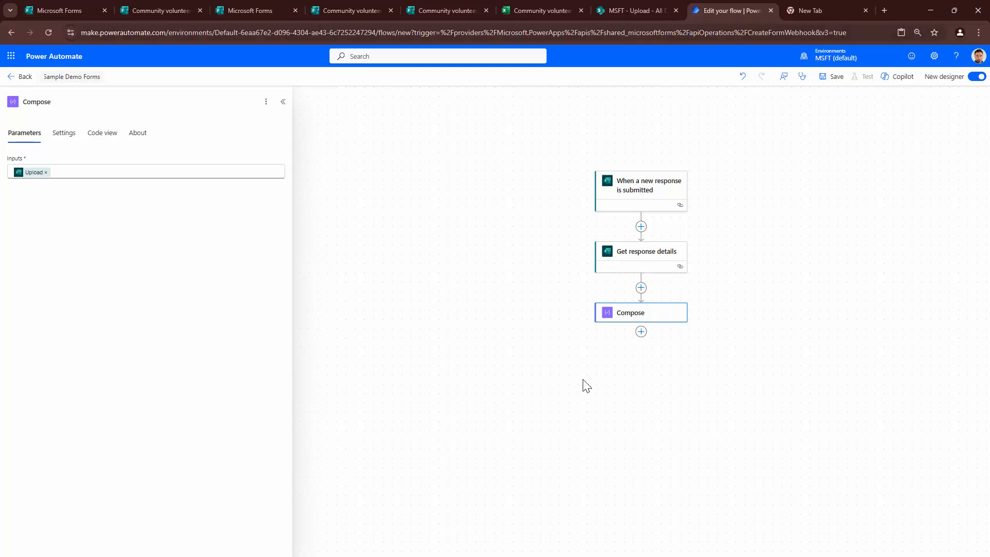
{"action": "key", "text": "ctrl+s"}
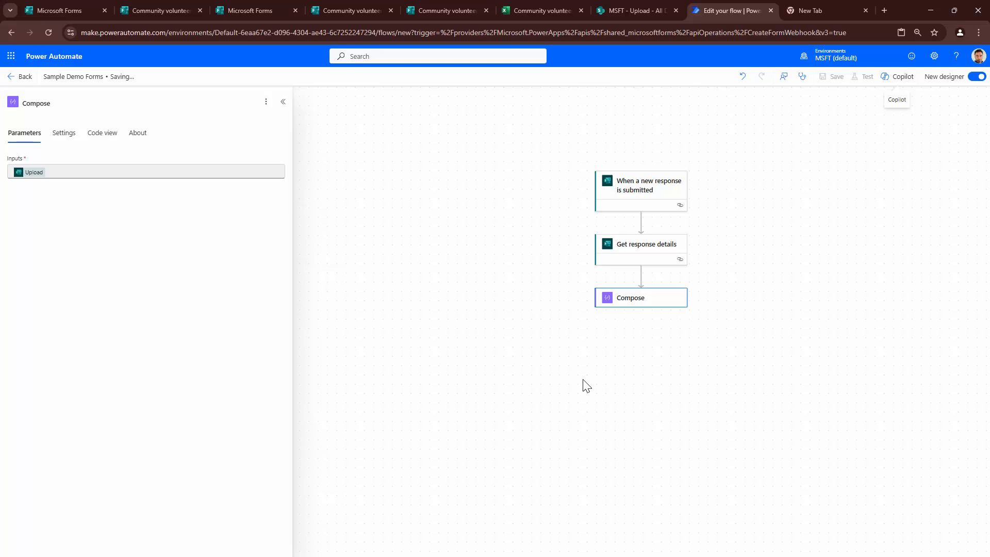
- Start a manual test of the flow and go to the form's sharing page
{"action": "key", "text": "shift+Tab"}
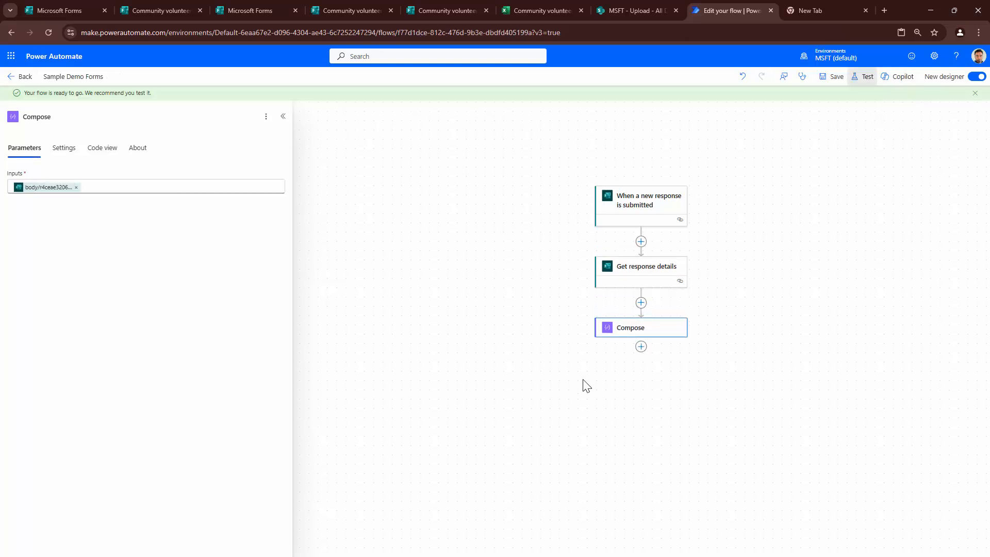
{"action": "key", "text": "Return"}
{"action": "key", "text": "space"}
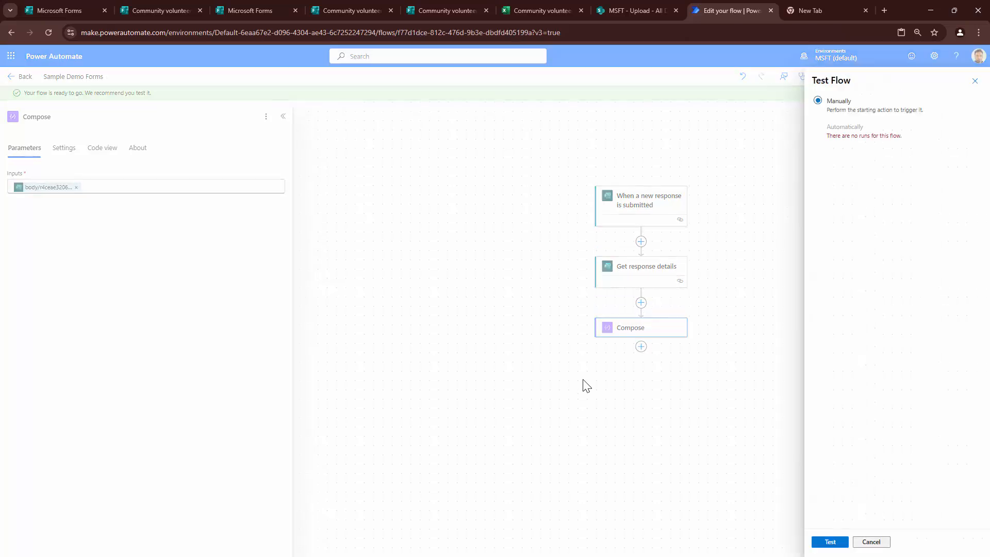
{"action": "key", "text": "Tab"}
{"action": "key", "text": "Return"}
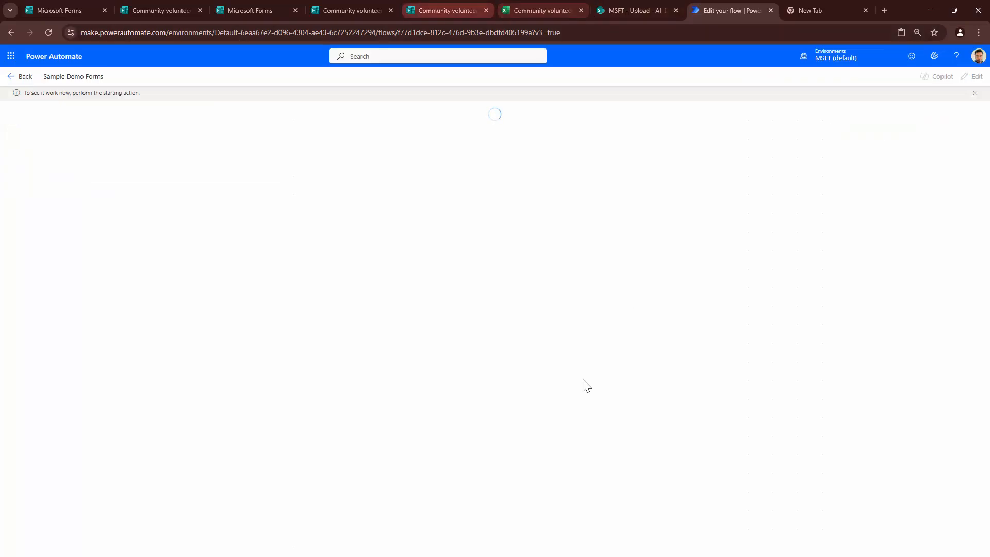
{"action": "key", "text": "ctrl+5"}
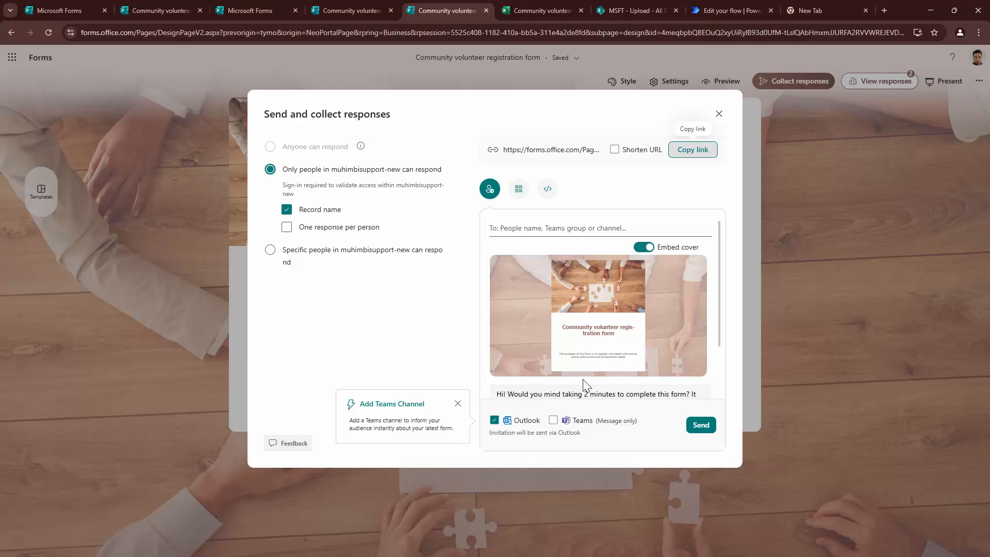
- Open the form's response link in a new tab and begin a response
{"action": "left_click", "coordinate": [692, 149]}
{"action": "key", "text": "ctrl+9"}
{"action": "type", "text": "https://forms.office.com/Pages/ResponsePage.aspx?id=4meqbpbQBEOuQ2xyUiRyIB93d0UfM-tLsIQAbHmxmJJURFA2RVVWREJEVDhEWUFMQ0VBTzRITkpSMSQlQCN0PWcu"}
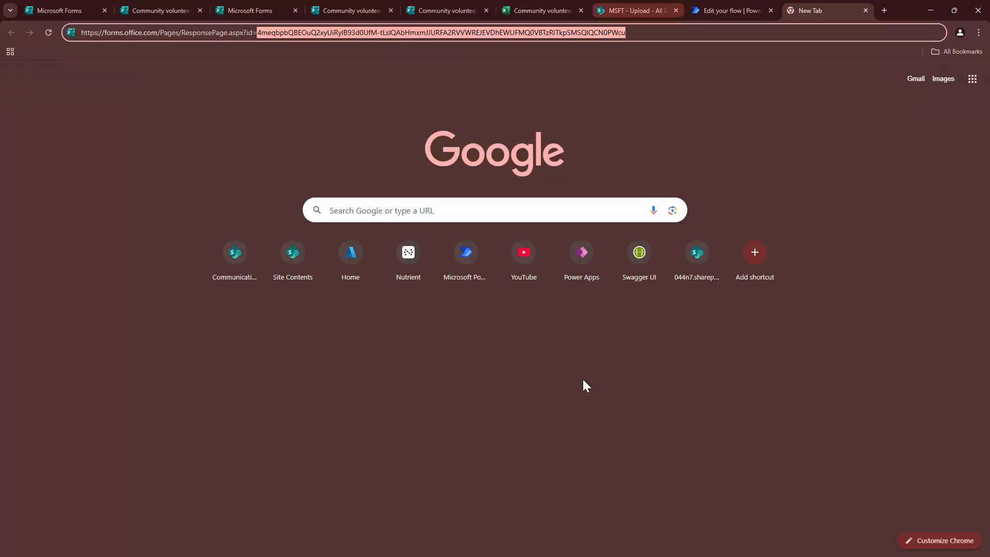
{"action": "key", "text": "Return"}
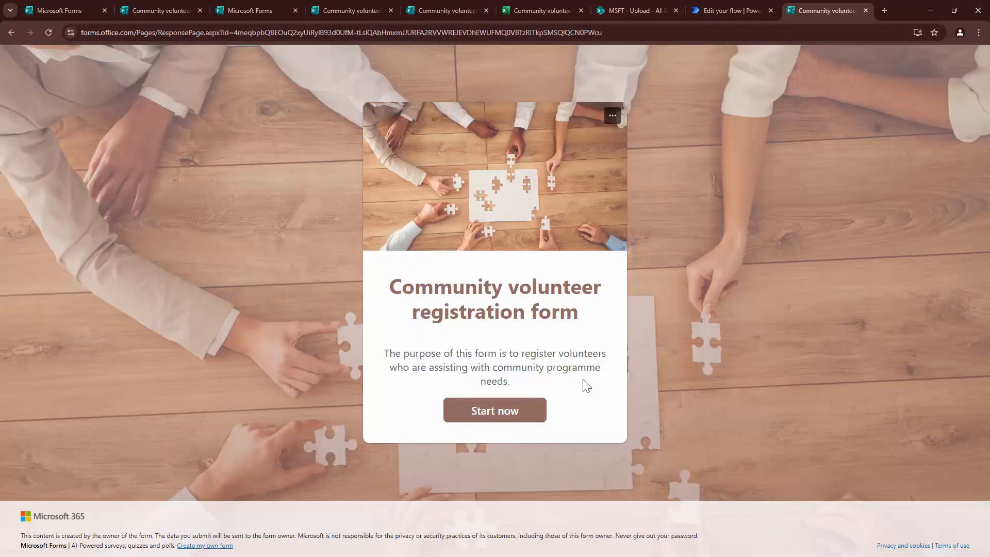
{"action": "left_click", "coordinate": [495, 410]}
- Enter the volunteer's name, phone number and e-mail, and 'No limitation' for health
{"action": "left_click", "coordinate": [494, 248]}
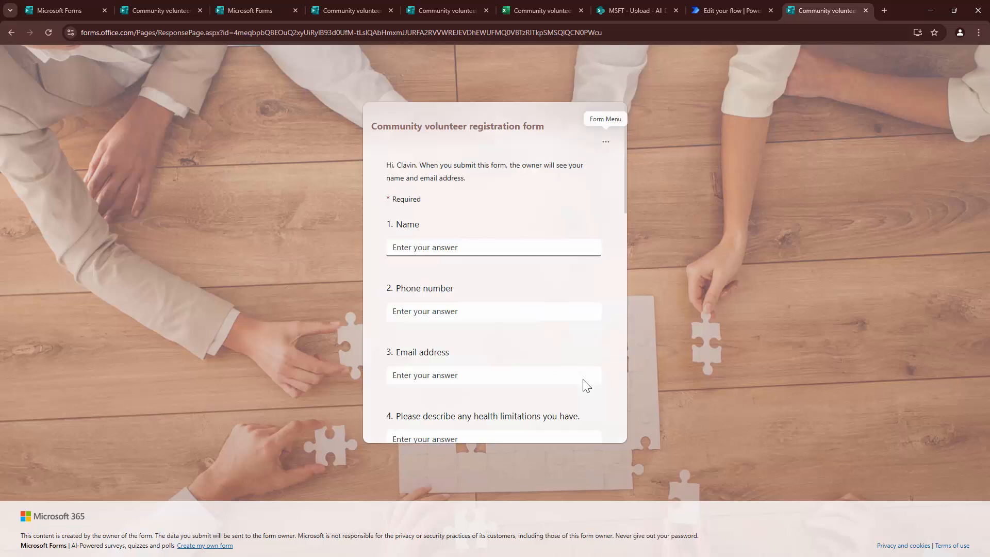
{"action": "type", "text": "Clavin"}
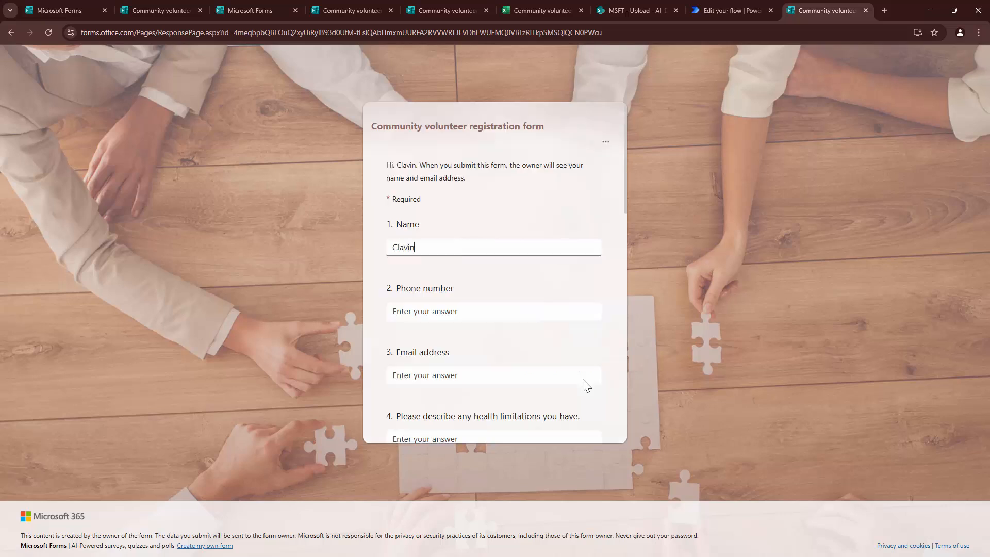
{"action": "key", "text": "Tab"}
{"action": "type", "text": "9"}
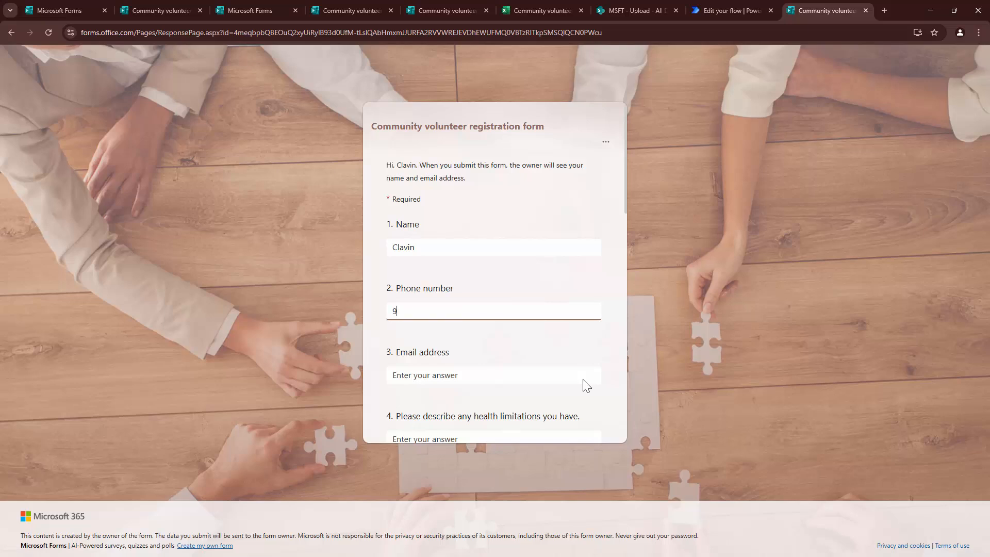
{"action": "type", "text": "9999999999"}
{"action": "key", "text": "Tab"}
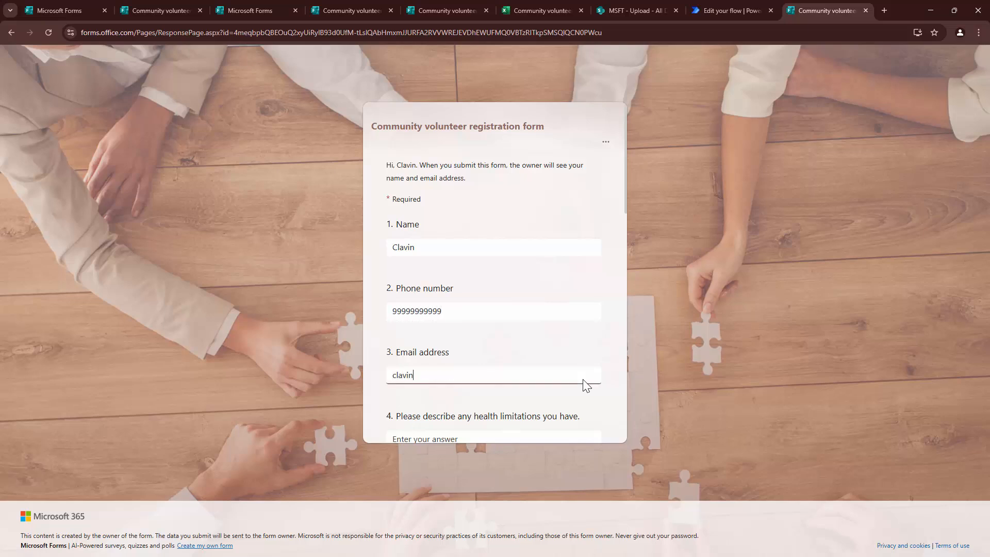
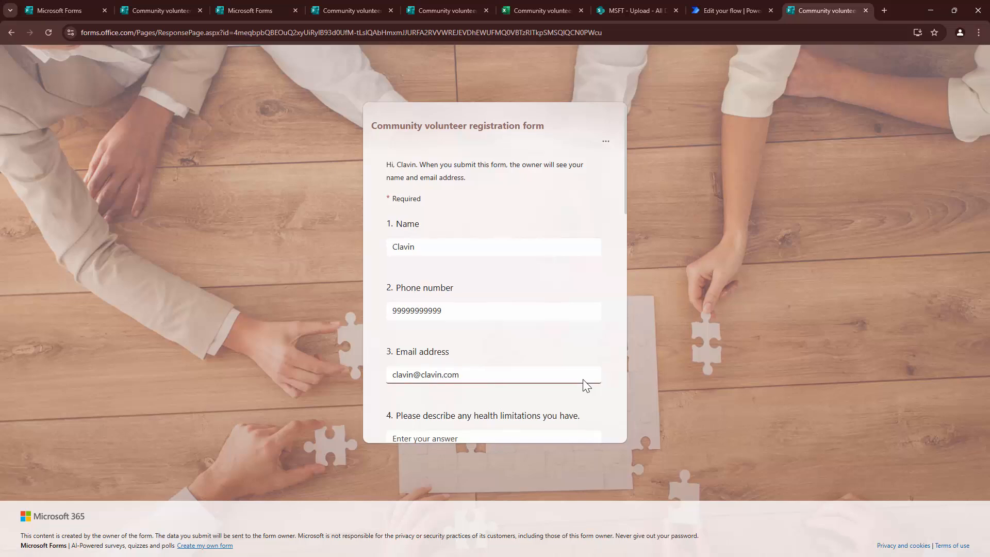
{"action": "scroll", "coordinate": [587, 386], "scroll_direction": "down", "scroll_amount": 3}
{"action": "key", "text": "BackSpace"}
{"action": "key", "text": "BackSpace"}
{"action": "key", "text": "BackSpace"}
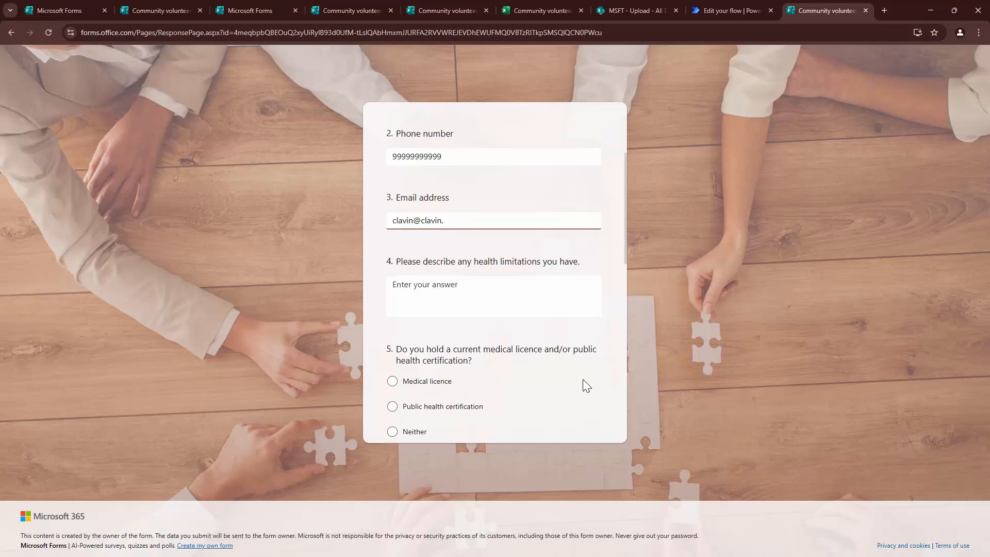
{"action": "type", "text": ".clavin"}
{"action": "key", "text": "Tab"}
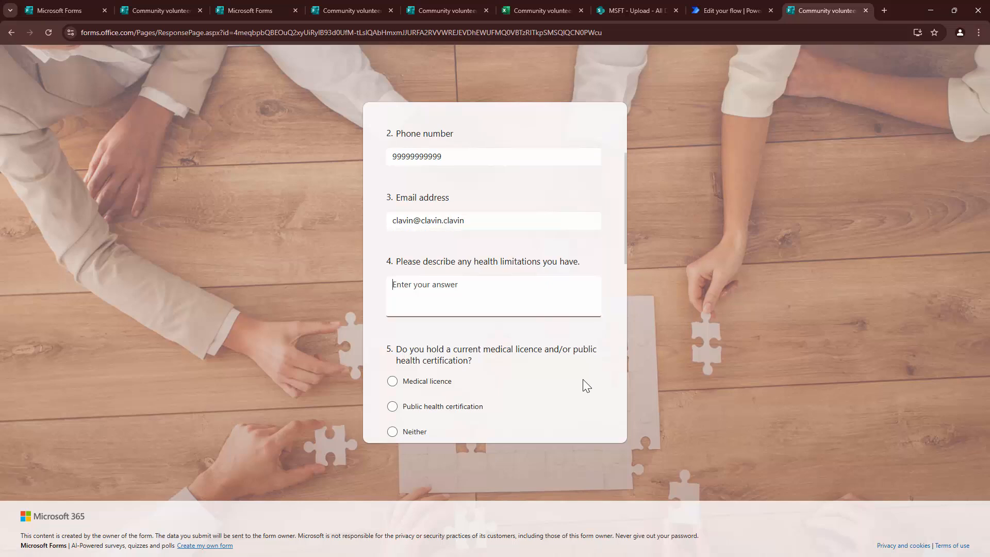
{"action": "type", "text": "No limitation"}
{"action": "scroll", "coordinate": [587, 386], "scroll_direction": "down", "scroll_amount": 2}
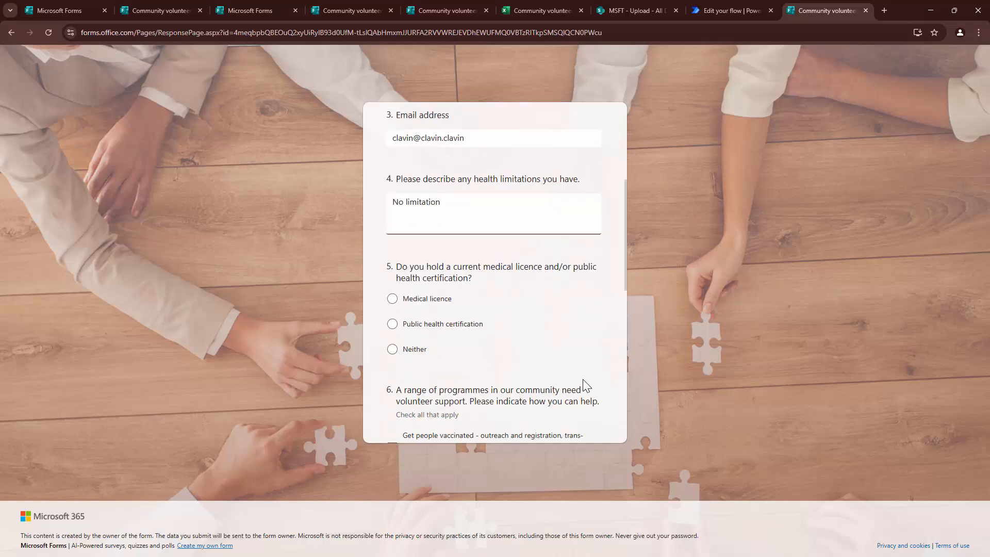
- Choose Neither for the licence question and tick the vaccination and donation programmes
{"action": "key", "text": "Tab"}
{"action": "key", "text": "Up"}
{"action": "scroll", "coordinate": [587, 386], "scroll_direction": "down", "scroll_amount": 2}
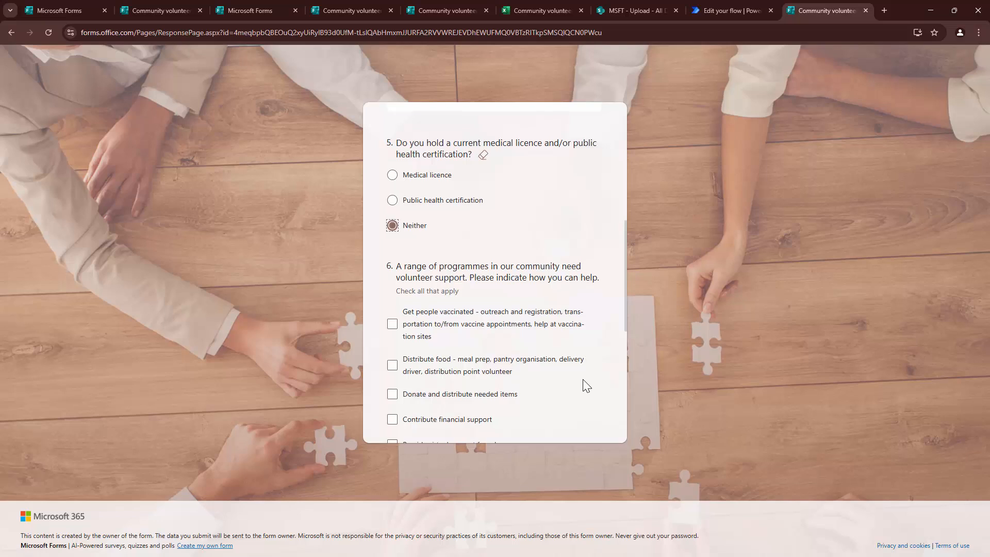
{"action": "key", "text": "Tab"}
{"action": "key", "text": "space"}
{"action": "key", "text": "Tab"}
{"action": "key", "text": "Tab"}
{"action": "key", "text": "space"}
- Tick Provide virtual support from home and select Weekends as the available time
{"action": "scroll", "coordinate": [587, 386], "scroll_direction": "down", "scroll_amount": 2}
{"action": "key", "text": "Tab"}
{"action": "key", "text": "Tab"}
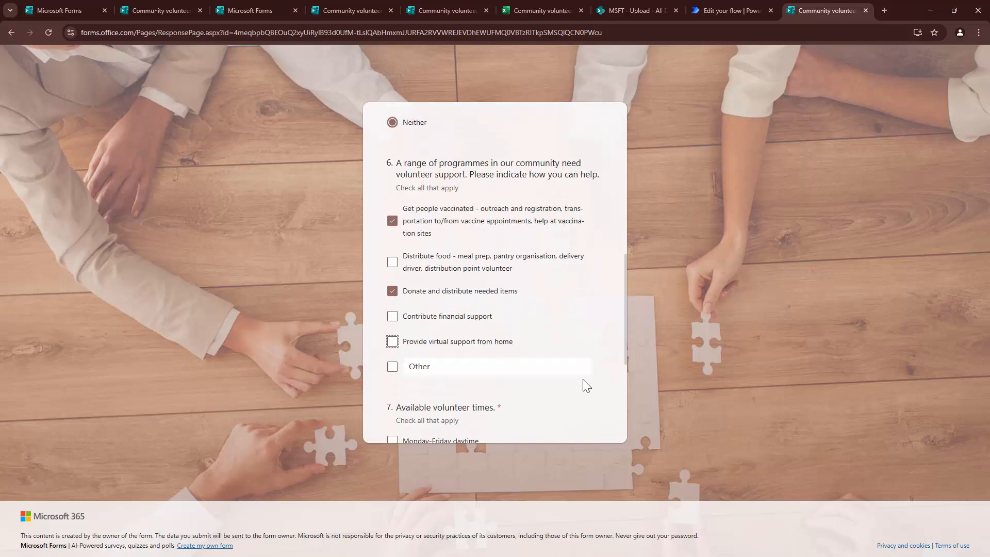
{"action": "key", "text": "space"}
{"action": "scroll", "coordinate": [587, 385], "scroll_direction": "down", "scroll_amount": 3}
{"action": "key", "text": "Tab"}
{"action": "key", "text": "Tab"}
{"action": "key", "text": "Tab"}
{"action": "key", "text": "Tab"}
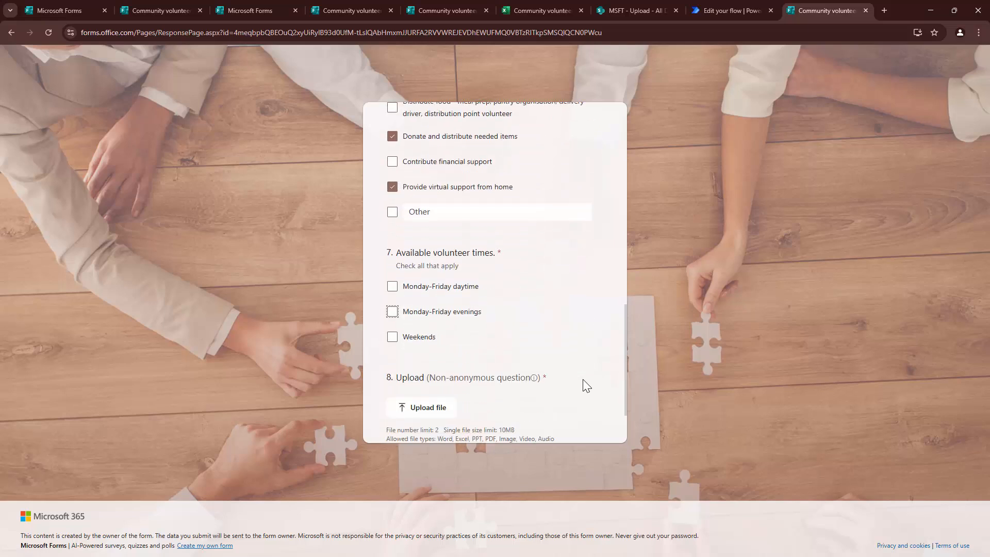
{"action": "key", "text": "space"}
{"action": "key", "text": "space"}
{"action": "key", "text": "Tab"}
{"action": "key", "text": "space"}
{"action": "scroll", "coordinate": [587, 386], "scroll_direction": "down", "scroll_amount": 2}
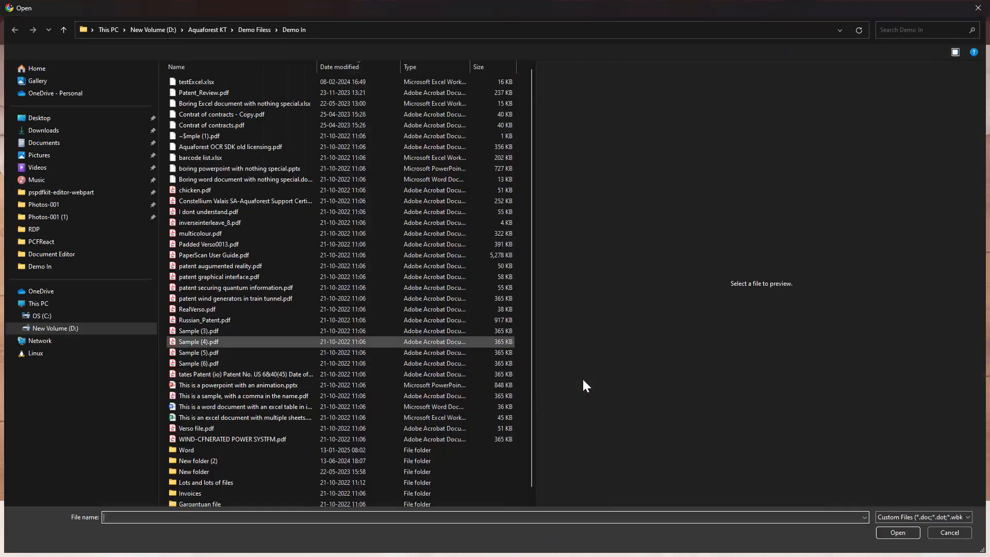
- Attach Contrat of contracts.pdf and Patent_Review.pdf, submit the form, and view the flow's successful run
{"action": "left_click", "coordinate": [211, 126]}
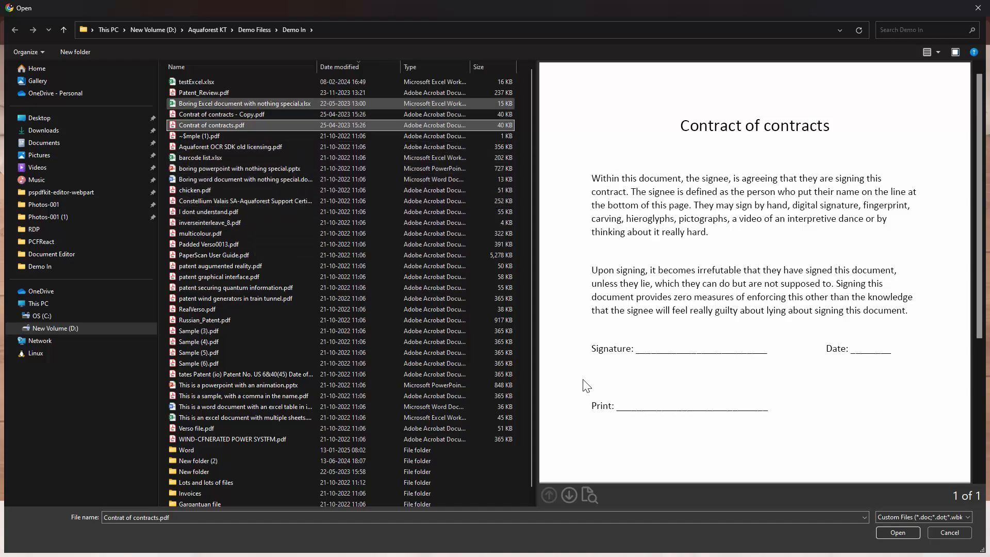
{"action": "left_click", "coordinate": [204, 93], "text": "ctrl"}
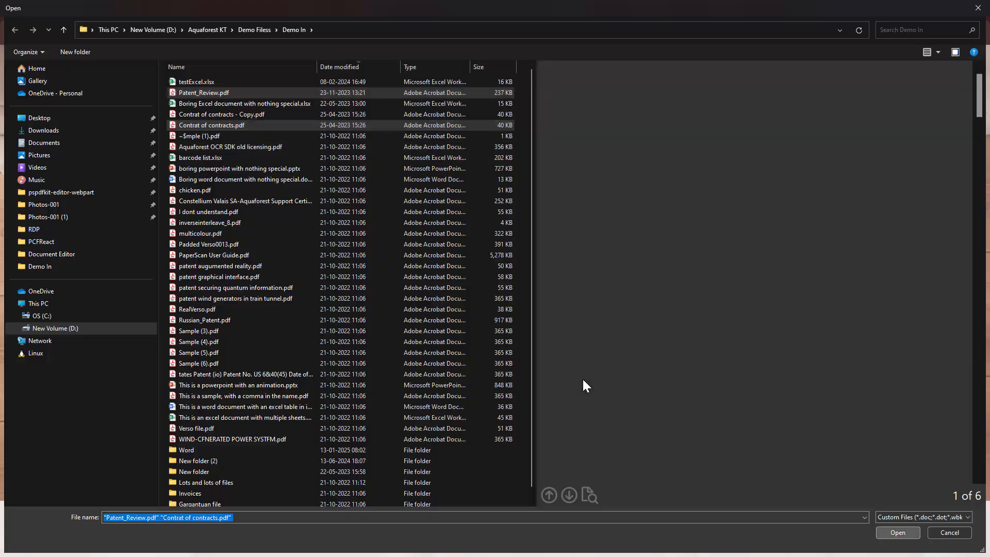
{"action": "key", "text": "Return"}
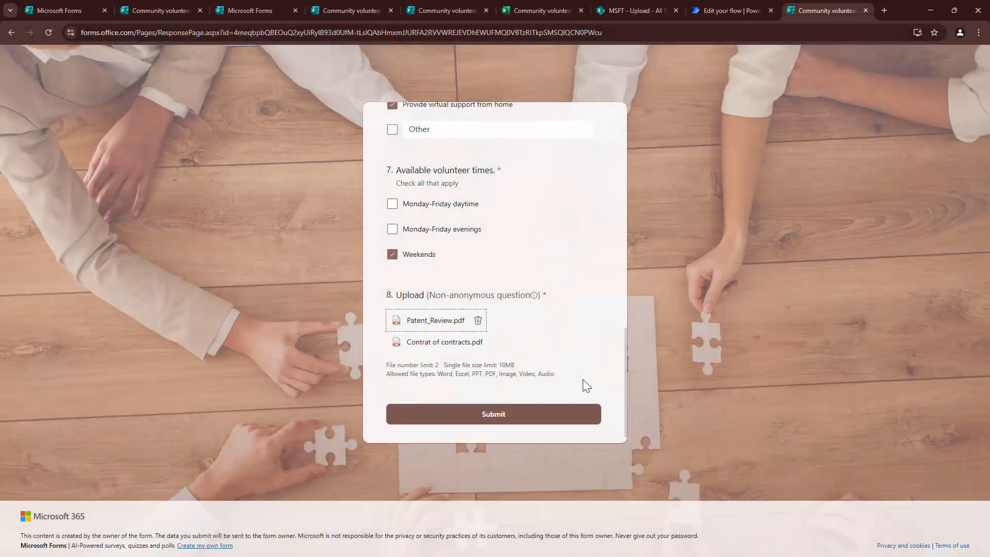
{"action": "left_click", "coordinate": [493, 414]}
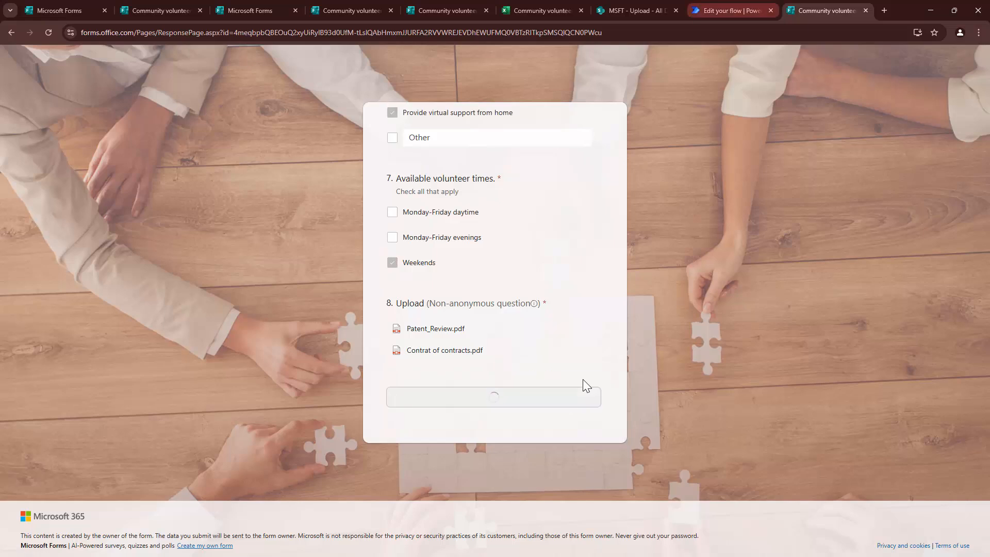
{"action": "key", "text": "ctrl+Page_Up"}
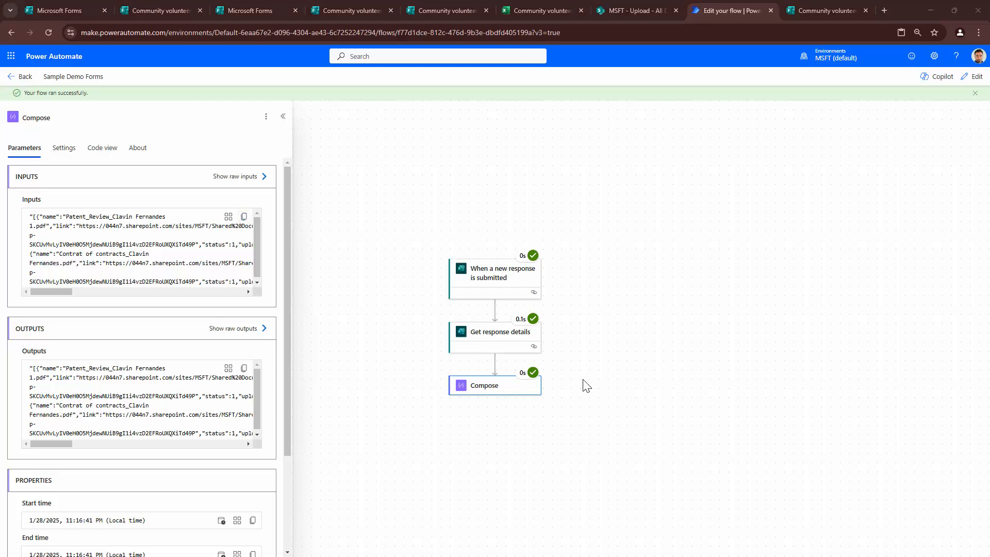
- Paste the Compose output into a new maximized Notepad window and strip its outer double quotes
{"action": "key", "text": "Return"}
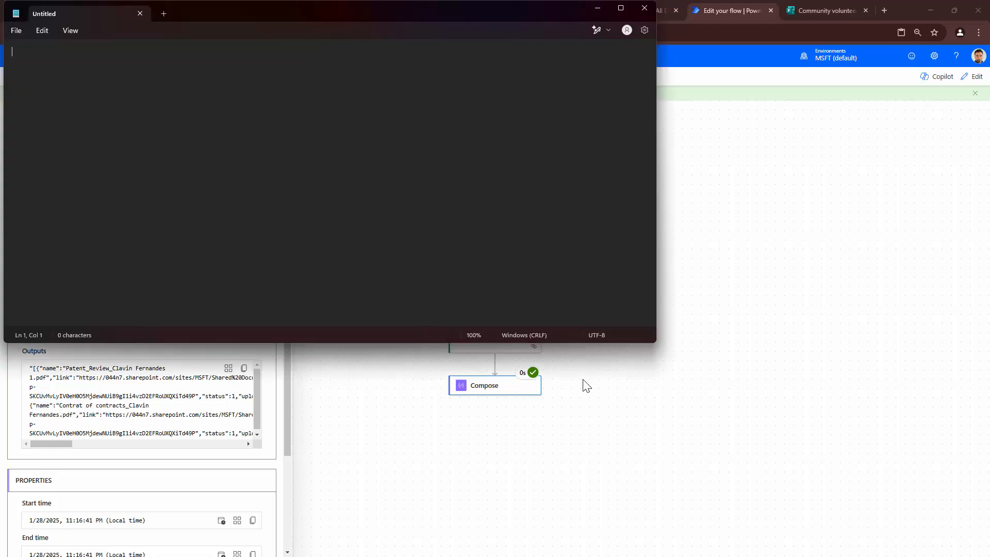
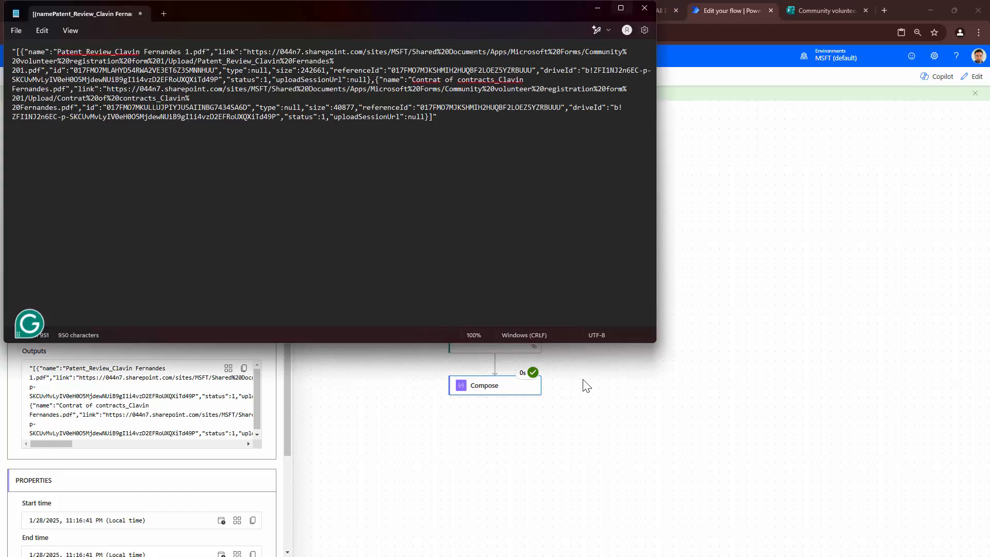
{"action": "key", "text": "super+Up"}
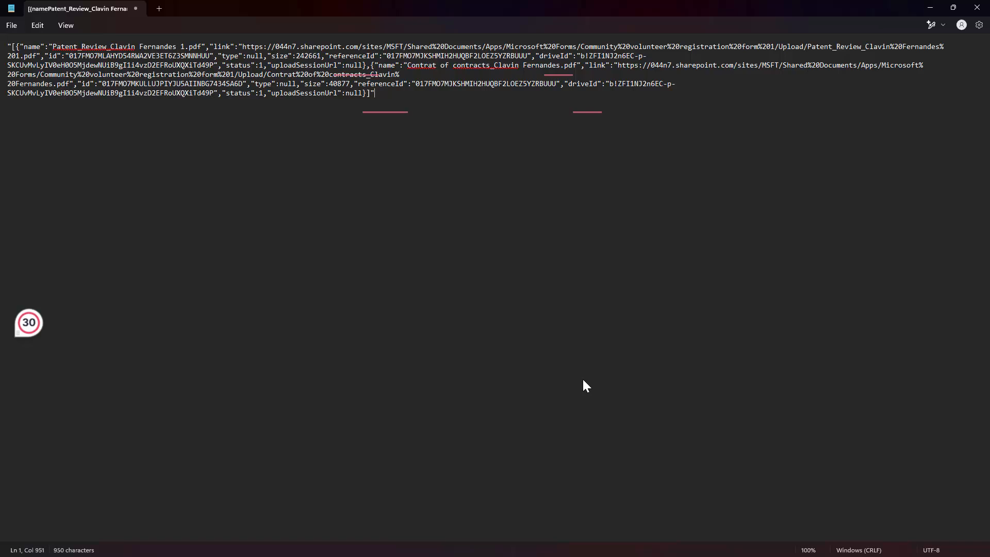
{"action": "key", "text": "ctrl+Home"}
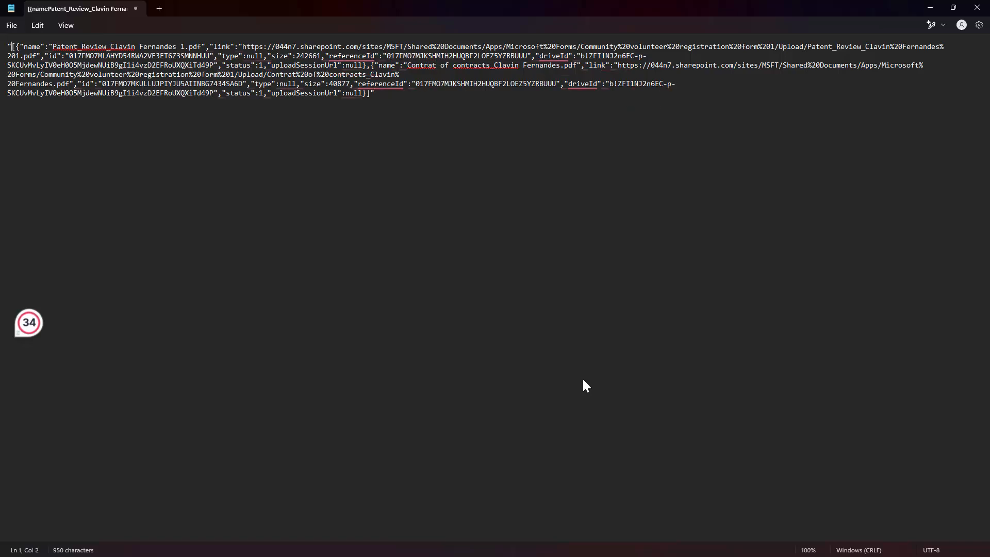
{"action": "key", "text": "Delete"}
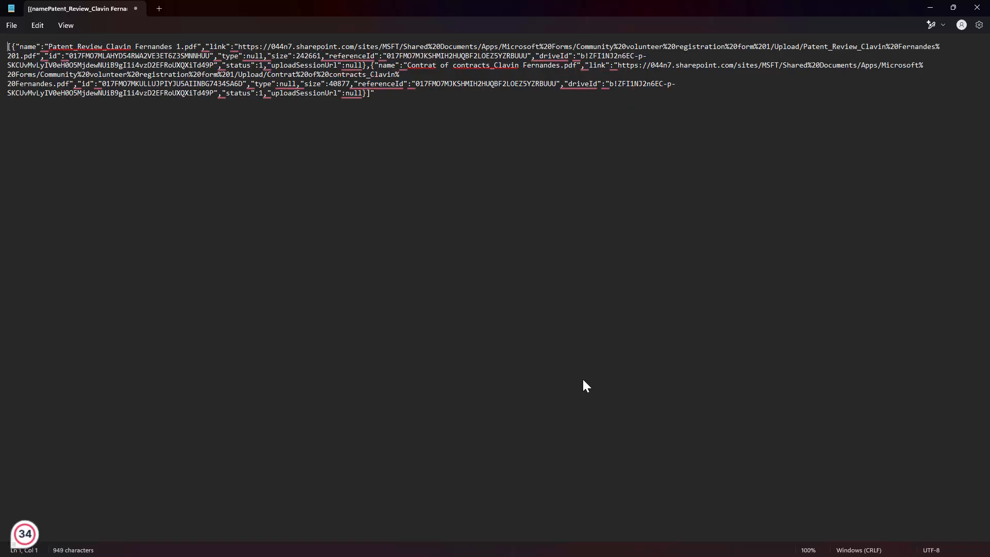
{"action": "key", "text": "ctrl+End"}
{"action": "key", "text": "BackSpace"}
- Put each of the two file objects on its own line in the JSON array
{"action": "key", "text": "ctrl+Home"}
{"action": "key", "text": "Right"}
{"action": "key", "text": "Right"}
{"action": "key", "text": "Right"}
{"action": "key", "text": "Right"}
{"action": "key", "text": "Right"}
{"action": "key", "text": "Right"}
{"action": "key", "text": "Right"}
{"action": "key", "text": "Right"}
{"action": "key", "text": "Right"}
{"action": "key", "text": "Right"}
{"action": "key", "text": "Right"}
{"action": "key", "text": "Right"}
{"action": "key", "text": "Right"}
{"action": "key", "text": "Right"}
{"action": "key", "text": "Right"}
{"action": "key", "text": "Right"}
{"action": "key", "text": "Right"}
{"action": "key", "text": "Right"}
{"action": "key", "text": "Right"}
{"action": "key", "text": "Right"}
{"action": "left_click", "coordinate": [371, 66]}
{"action": "key", "text": "Return"}
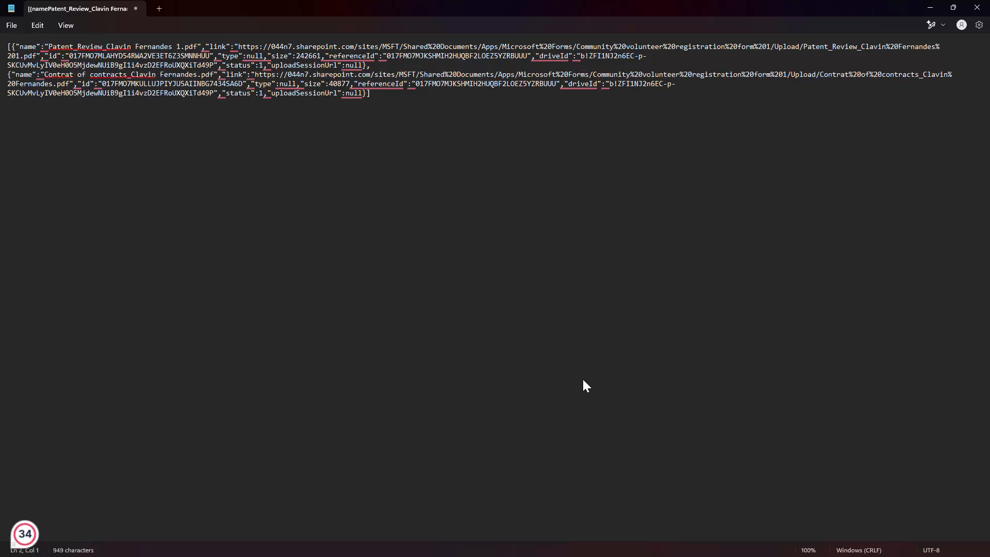
{"action": "key", "text": "ctrl+Home"}
{"action": "key", "text": "Right"}
{"action": "key", "text": "Return"}
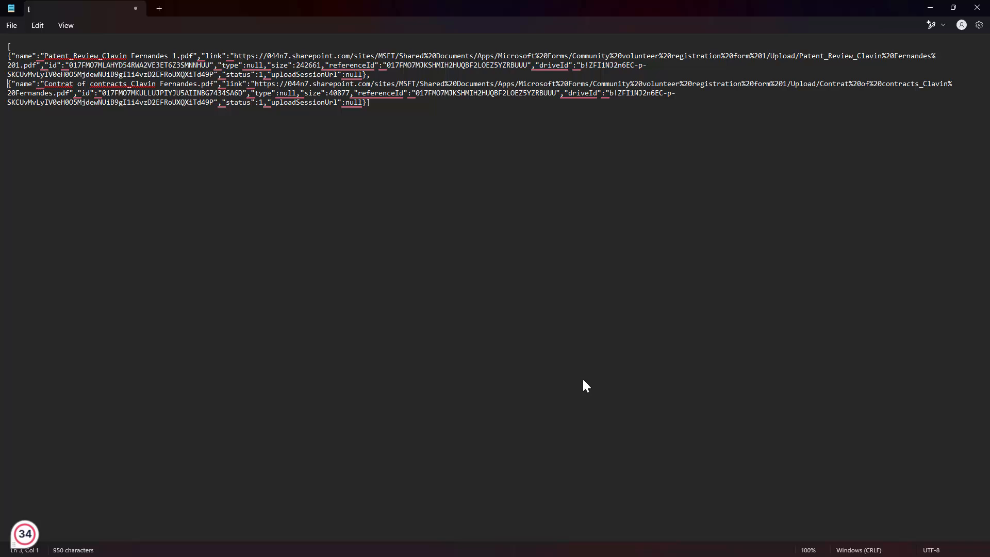
{"action": "key", "text": "alt+Tab"}
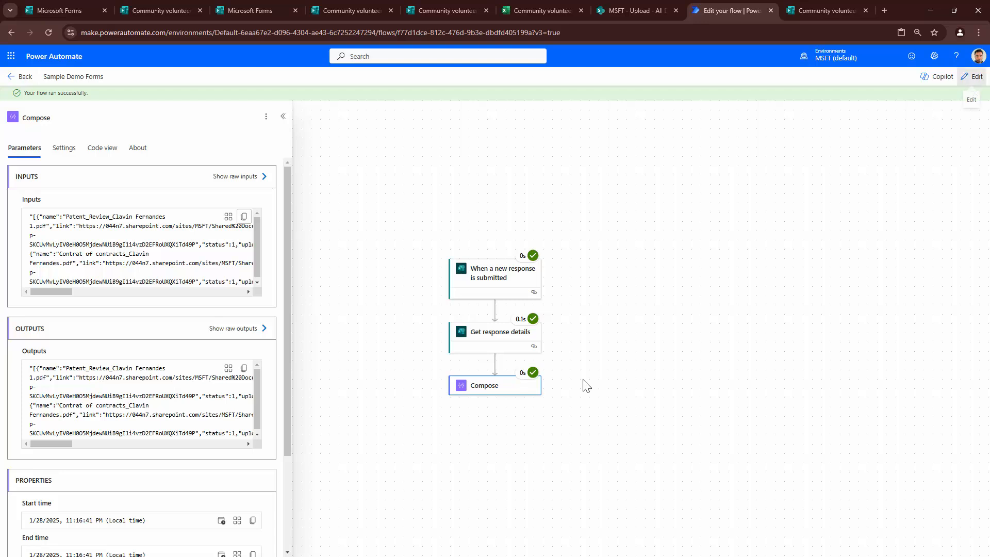
- Insert a Parse JSON action above Compose in the flow editor
{"action": "left_click", "coordinate": [972, 76]}
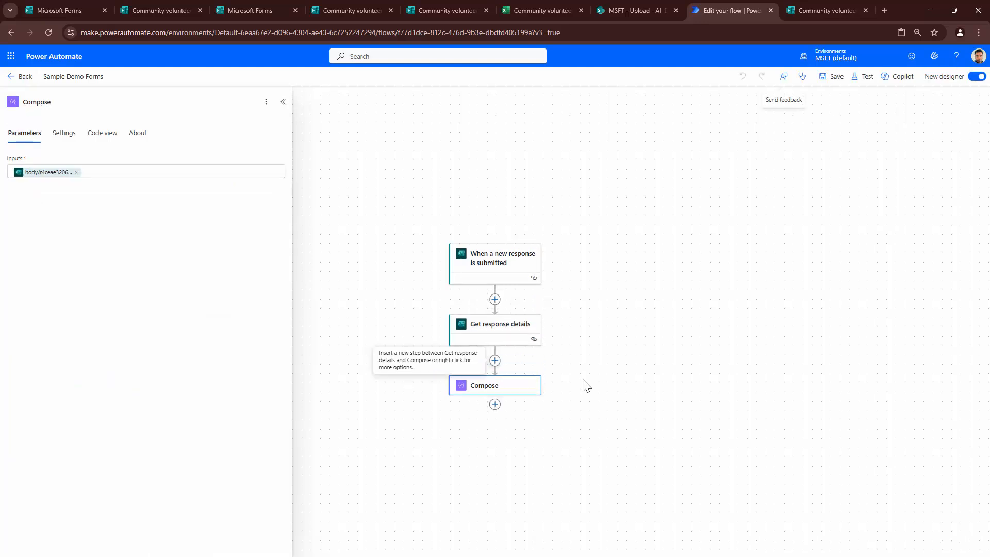
{"action": "left_click", "coordinate": [495, 360]}
{"action": "left_click", "coordinate": [541, 345]}
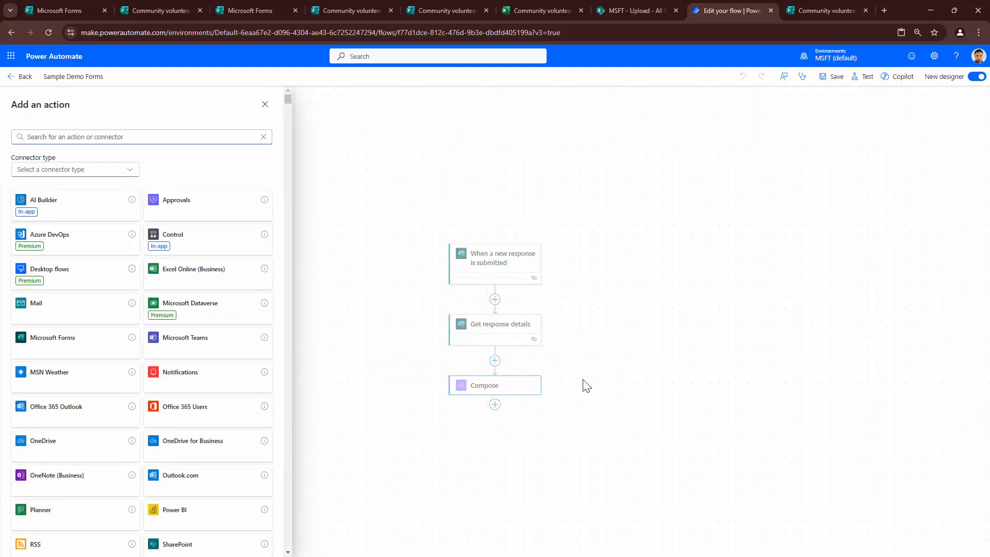
{"action": "type", "text": "Parse"}
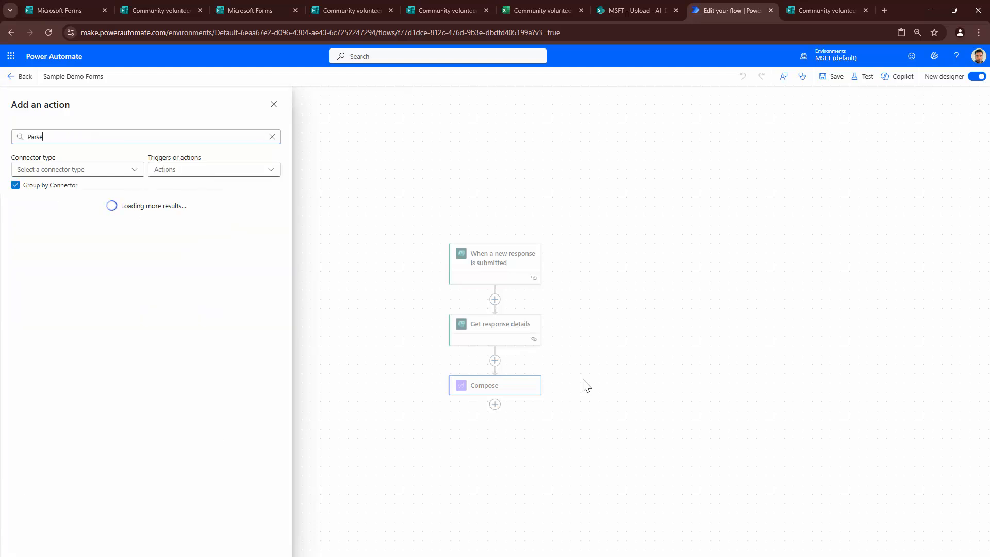
{"action": "type", "text": " JSON"}
{"action": "left_click", "coordinate": [92, 237]}
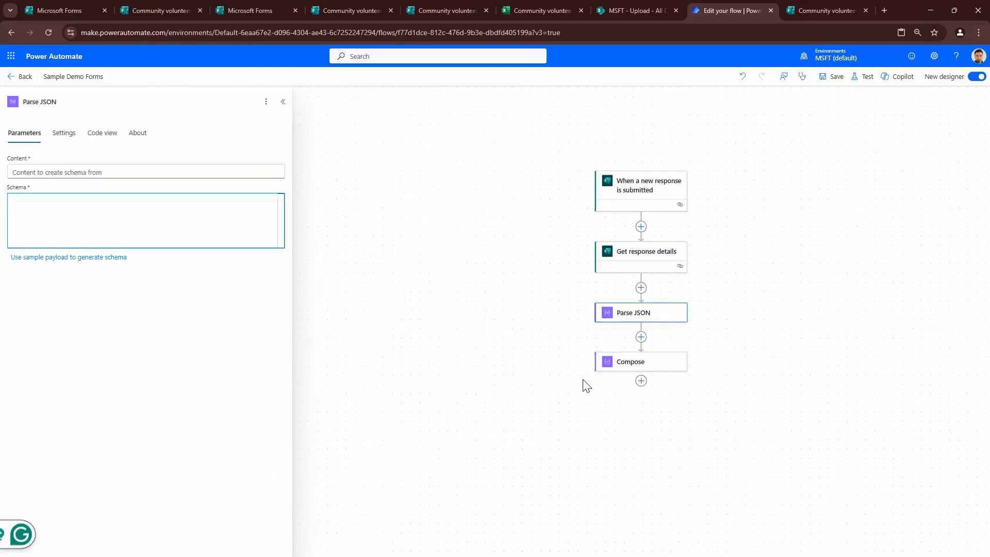
- Generate the Parse JSON schema from the Notepad files JSON as sample payload
{"action": "key", "text": "alt+Tab"}
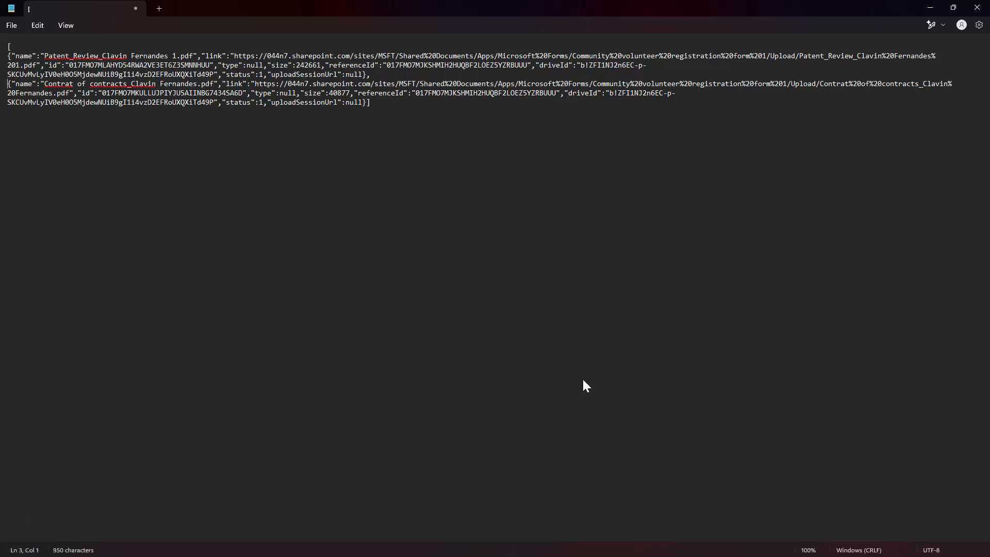
{"action": "key", "text": "ctrl+a"}
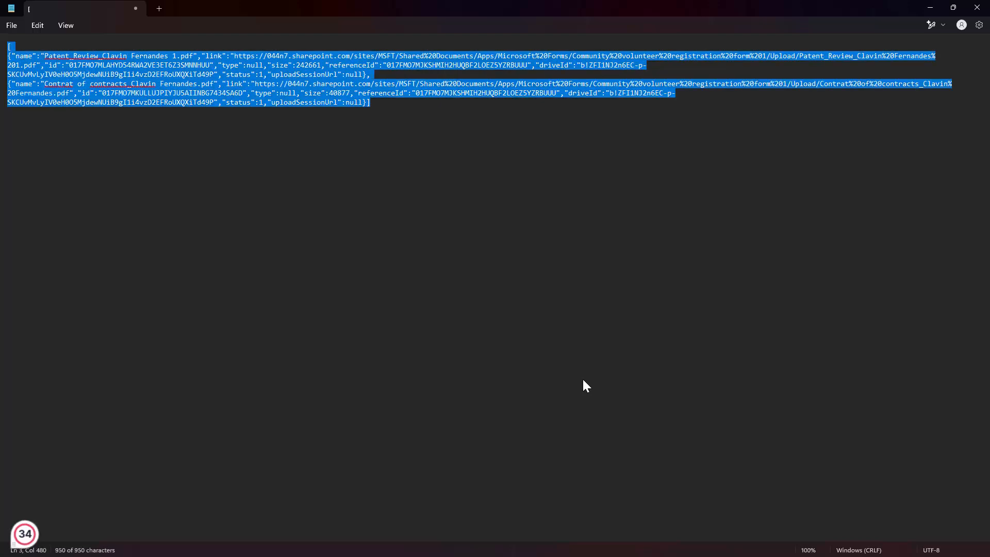
{"action": "key", "text": "alt+Tab"}
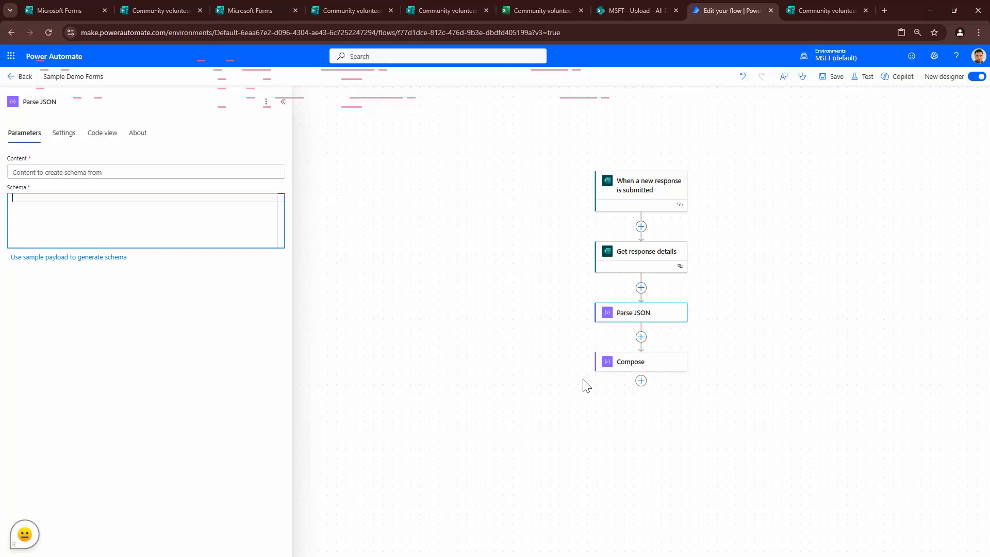
{"action": "key", "text": "ctrl+v"}
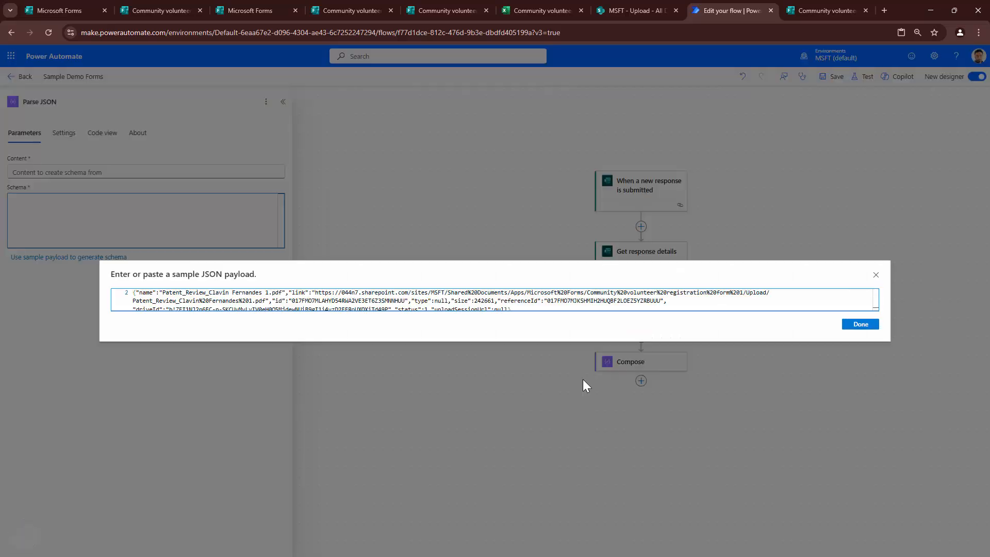
{"action": "key", "text": "Tab"}
{"action": "key", "text": "Return"}
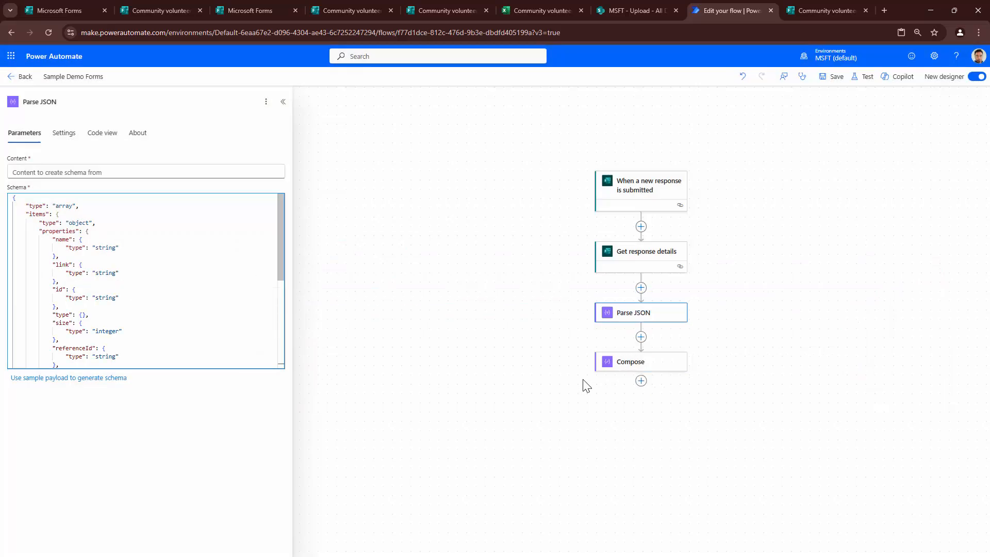
- Set the Parse JSON Content to the Upload answer
{"action": "key", "text": "shift+Tab"}
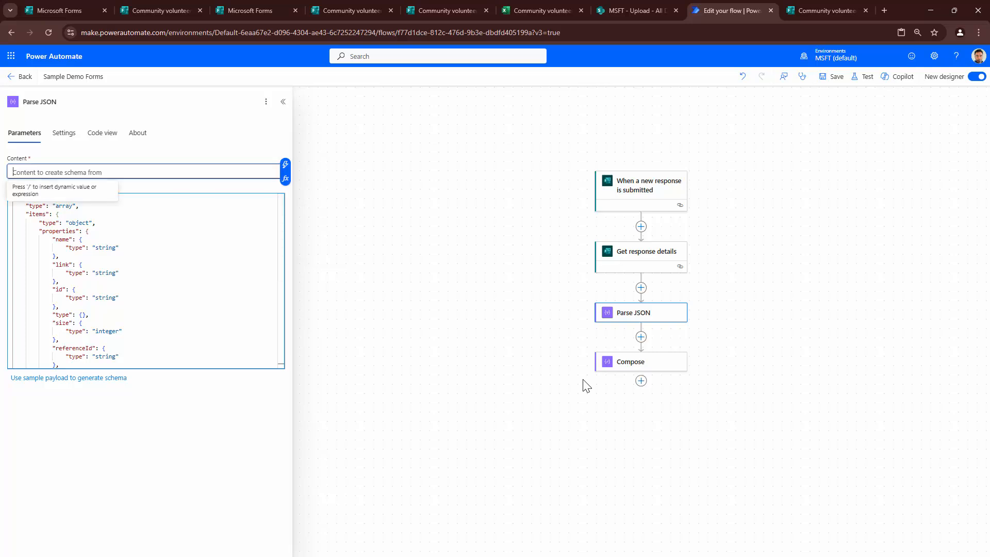
{"action": "key", "text": "Tab"}
{"action": "key", "text": "Return"}
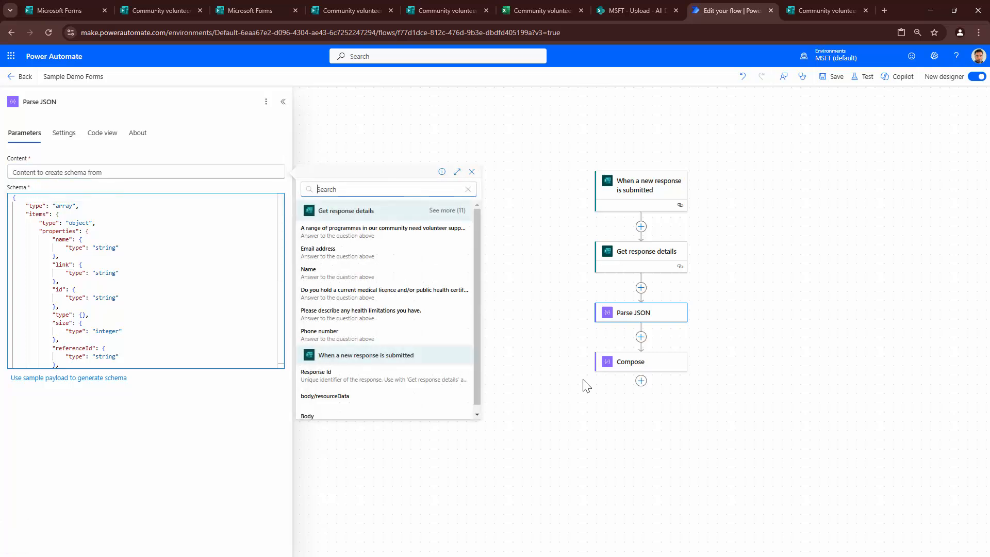
{"action": "type", "text": "uplo"}
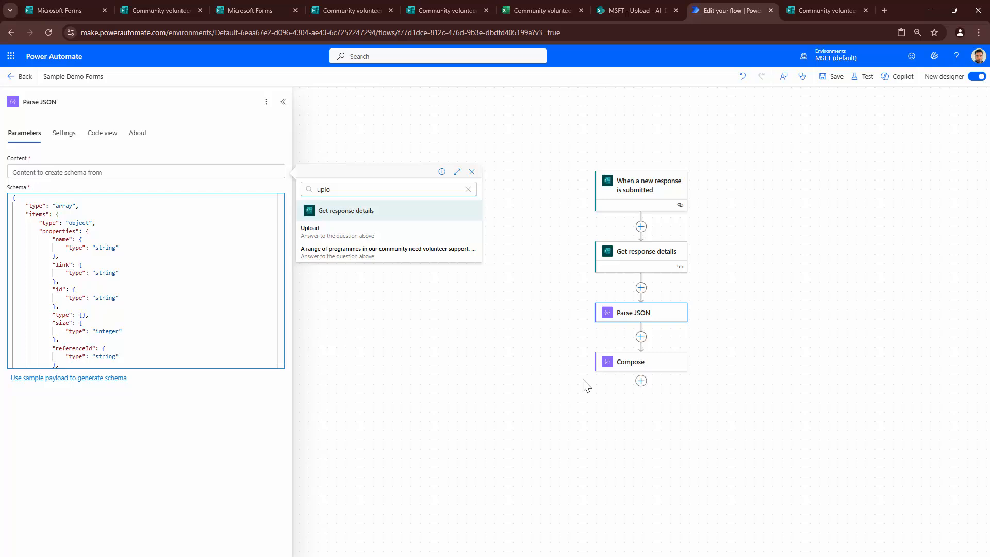
{"action": "key", "text": "Tab"}
{"action": "key", "text": "Return"}
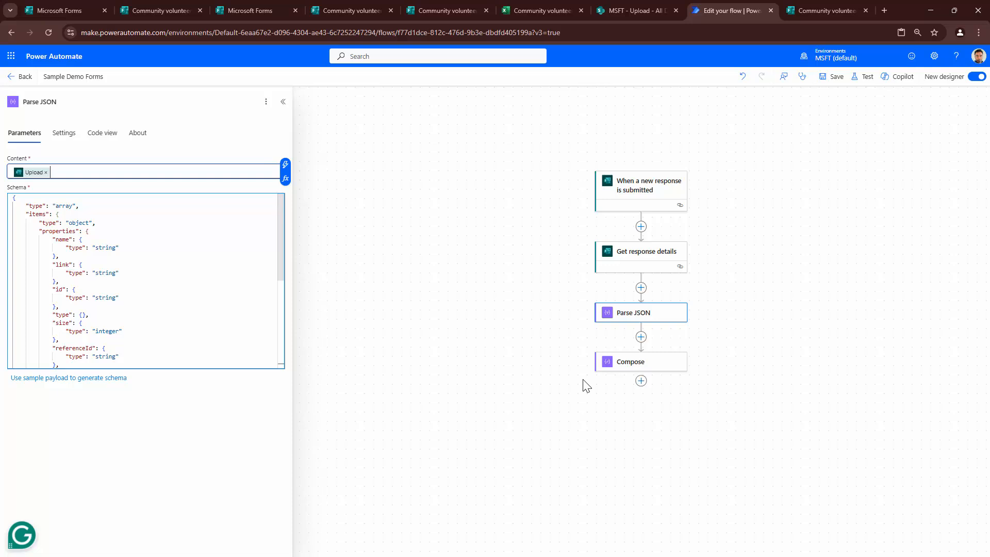
{"action": "left_click", "coordinate": [641, 337]}
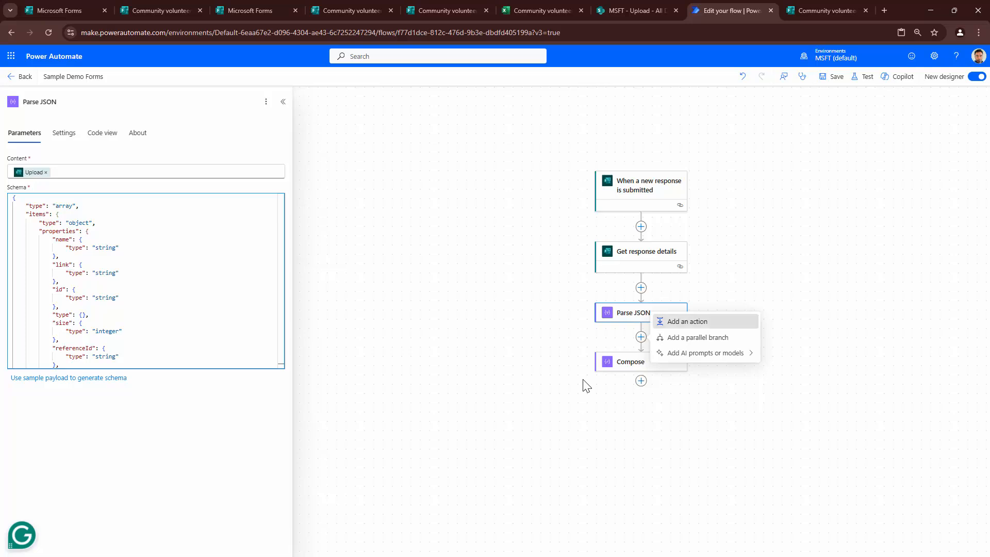
- Add SharePoint 'Get file content using path' after Parse JSON with MSFT as Site Address
{"action": "left_click", "coordinate": [688, 321]}
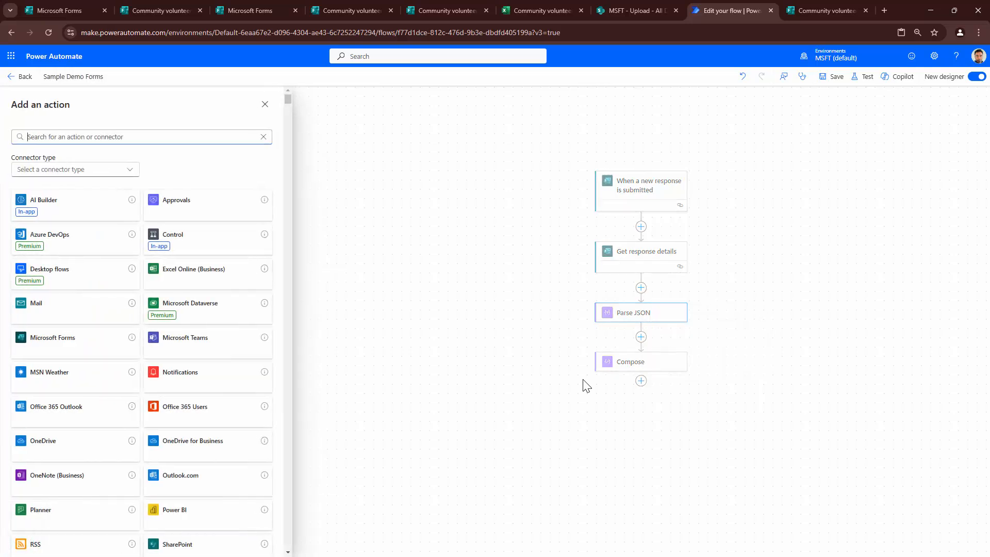
{"action": "type", "text": "File"}
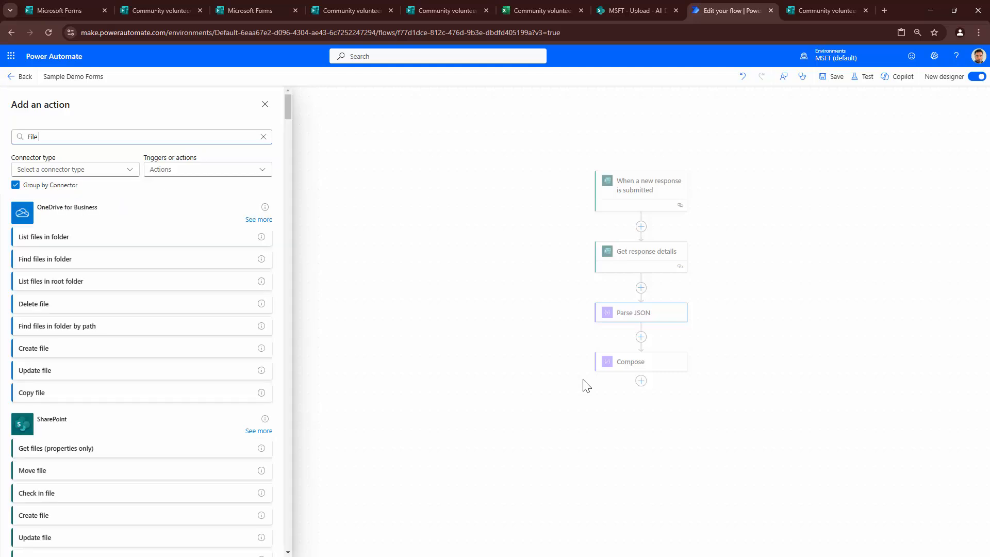
{"action": "type", "text": " c"}
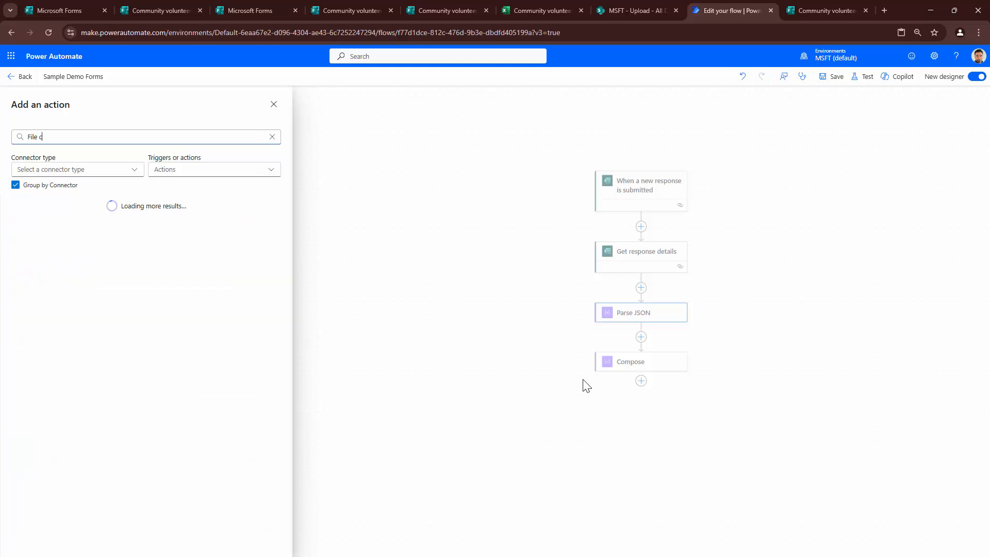
{"action": "type", "text": "ontent"}
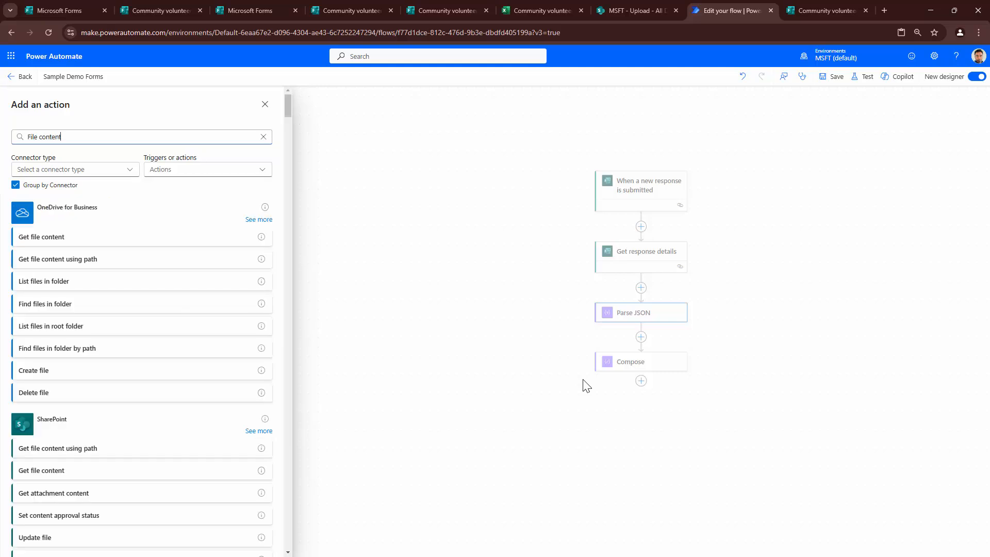
{"action": "scroll", "coordinate": [103, 345], "scroll_direction": "down", "scroll_amount": 2}
{"action": "left_click", "coordinate": [104, 345]}
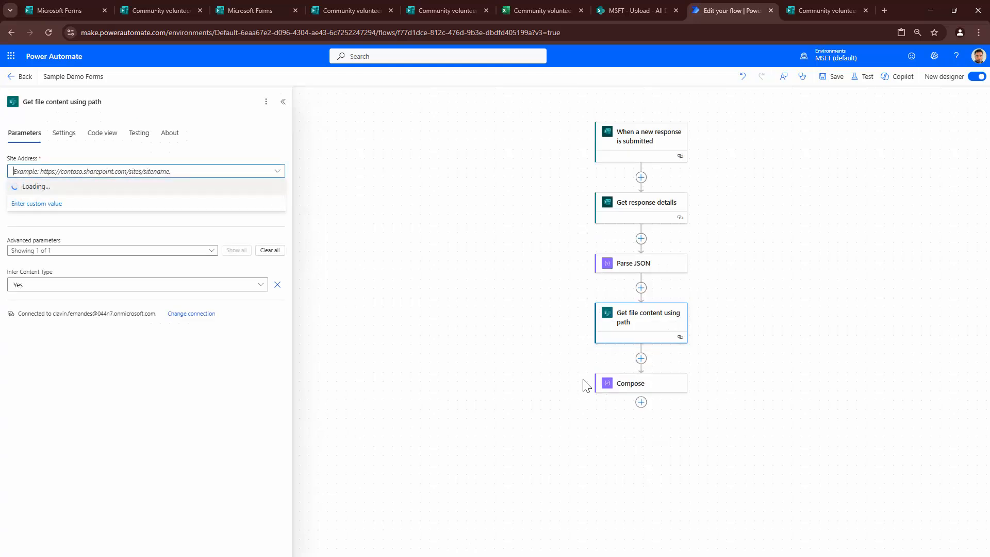
{"action": "key", "text": "Return"}
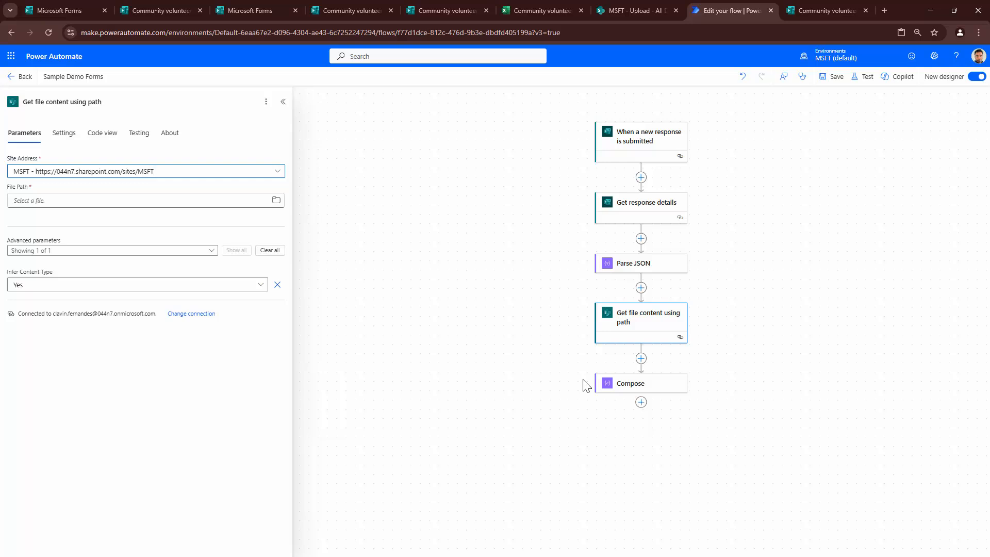
{"action": "key", "text": "ctrl+shift+Tab"}
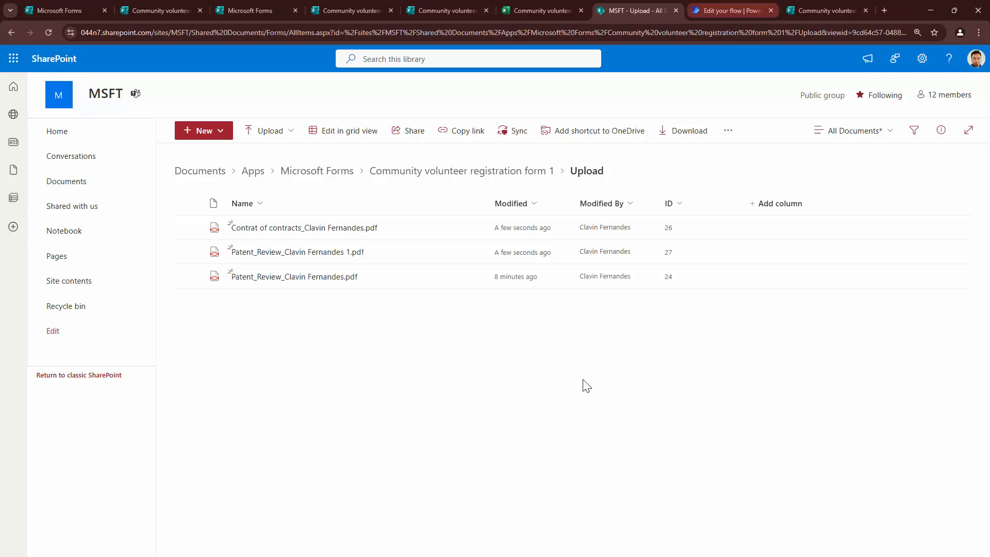
- After reviewing the three PDFs in the Upload folder, return to the flow editor
{"action": "left_click", "coordinate": [732, 10]}
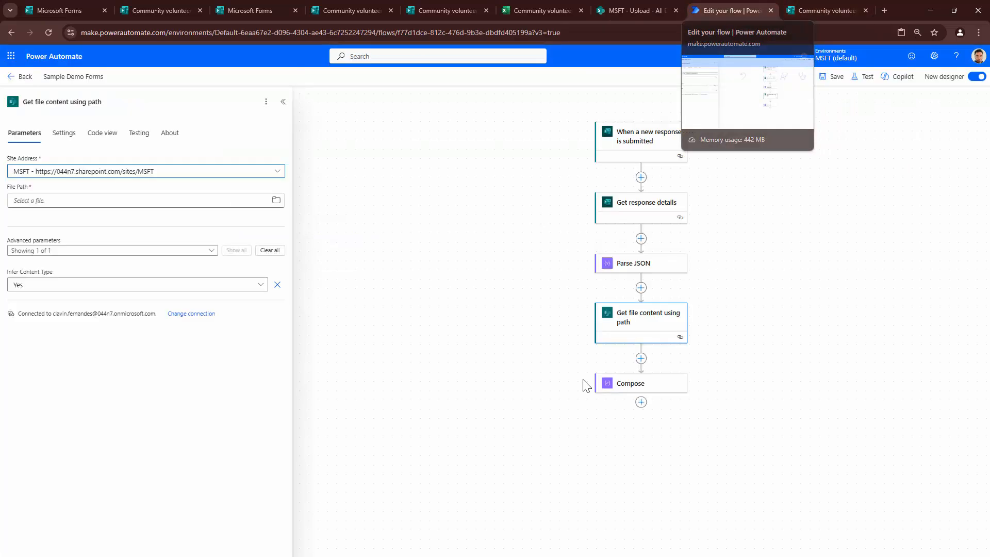
- Browse File Path through Shared Documents/Apps/Microsoft Forms/Community volunteer registration form 1/Upload and pick a PDF
{"action": "left_click", "coordinate": [276, 200]}
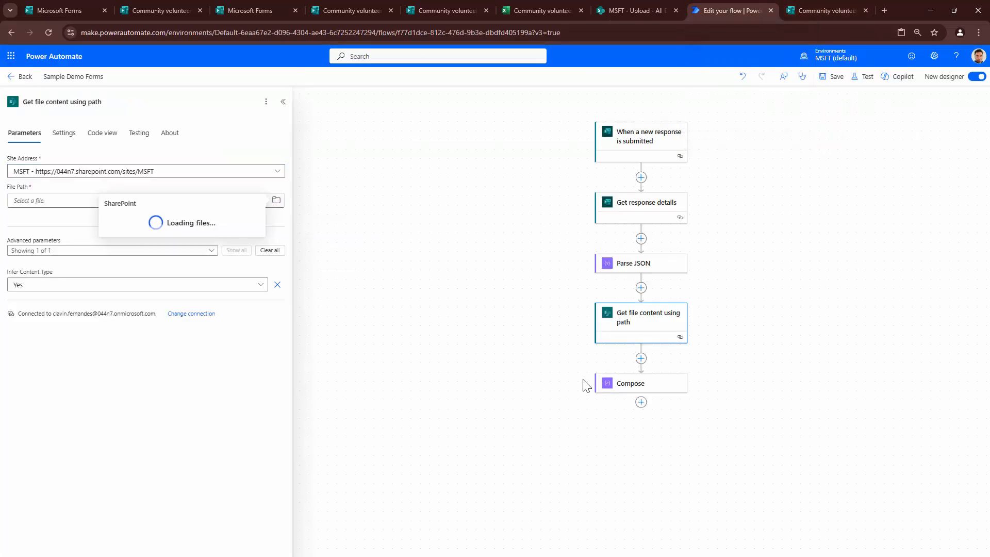
{"action": "scroll", "coordinate": [176, 317], "scroll_direction": "down", "scroll_amount": 1}
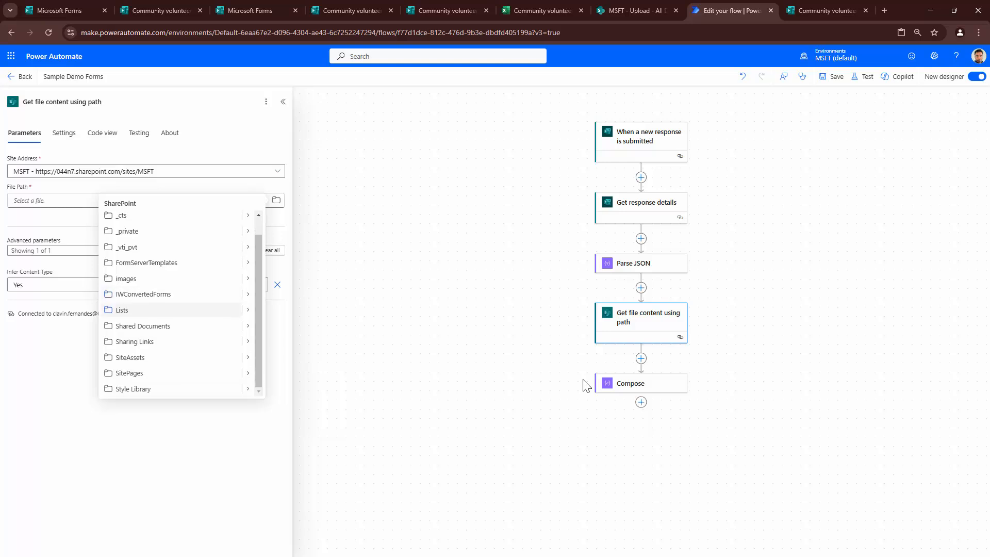
{"action": "left_click", "coordinate": [248, 325]}
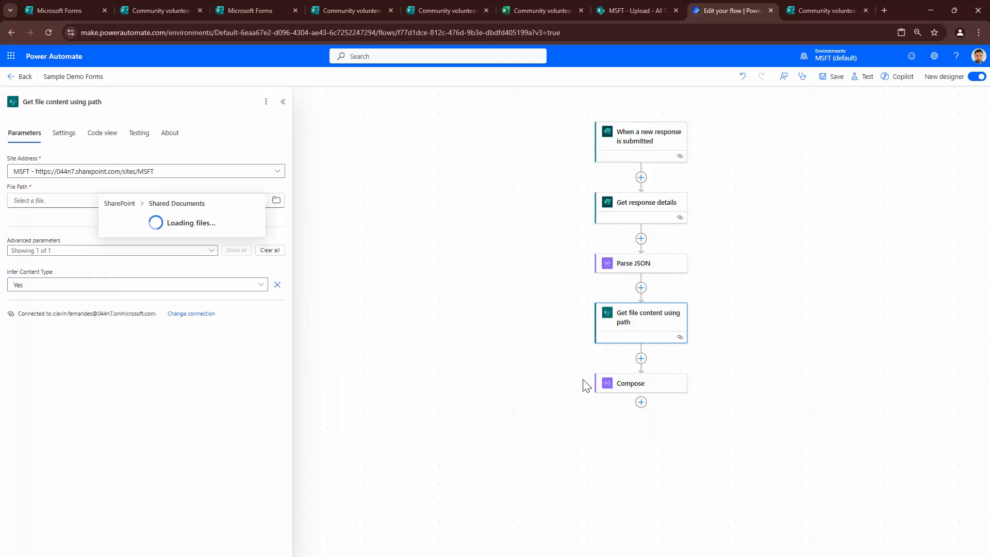
{"action": "left_click", "coordinate": [256, 218]}
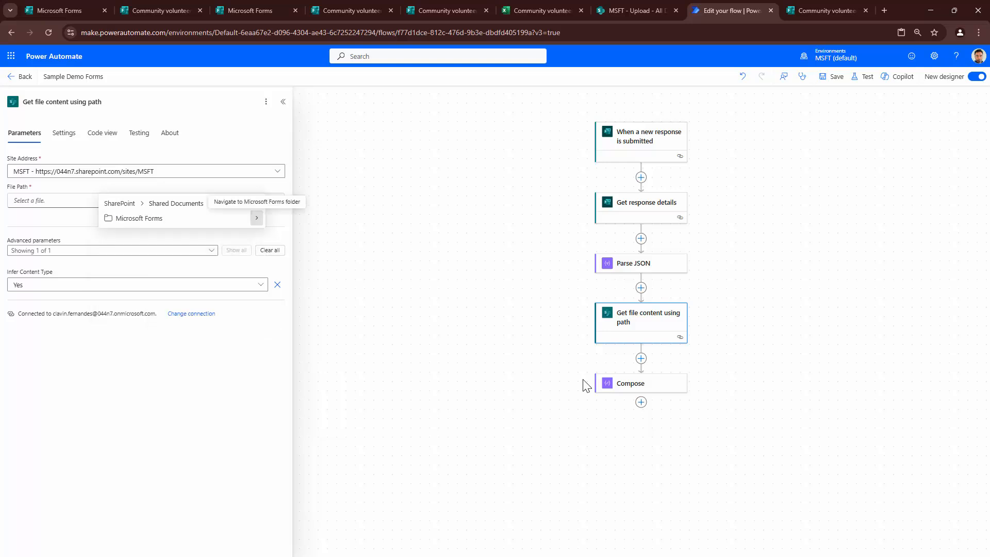
{"action": "left_click", "coordinate": [256, 218]}
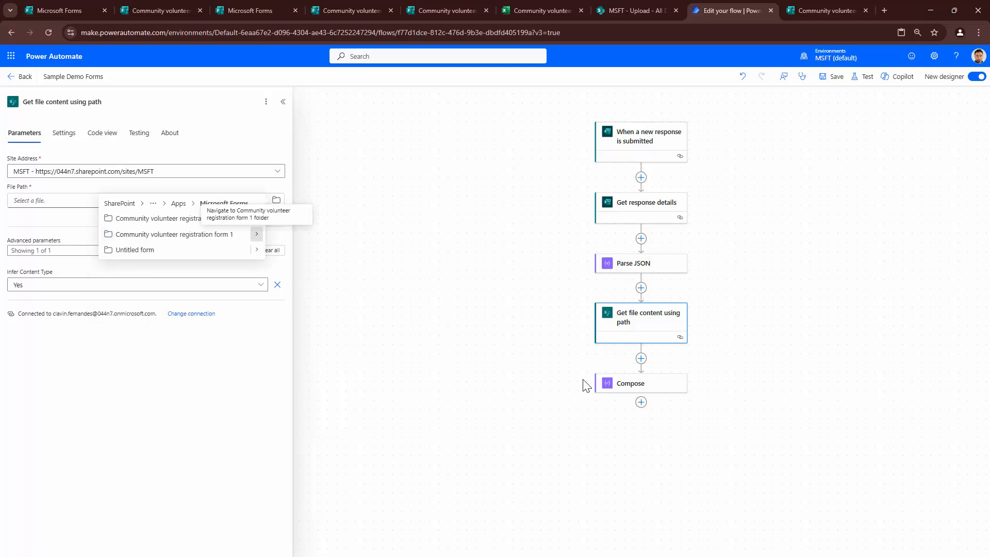
{"action": "left_click", "coordinate": [256, 218]}
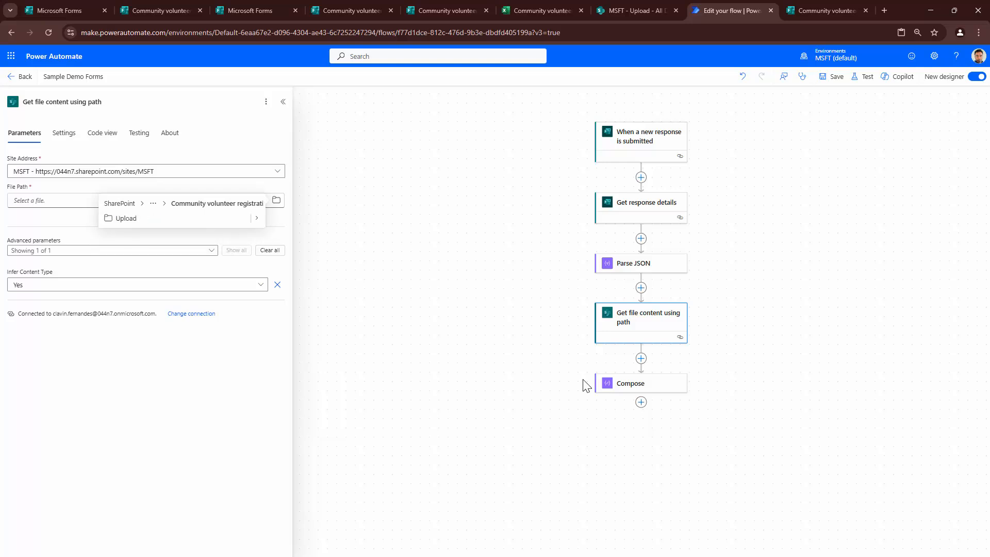
{"action": "left_click", "coordinate": [256, 217]}
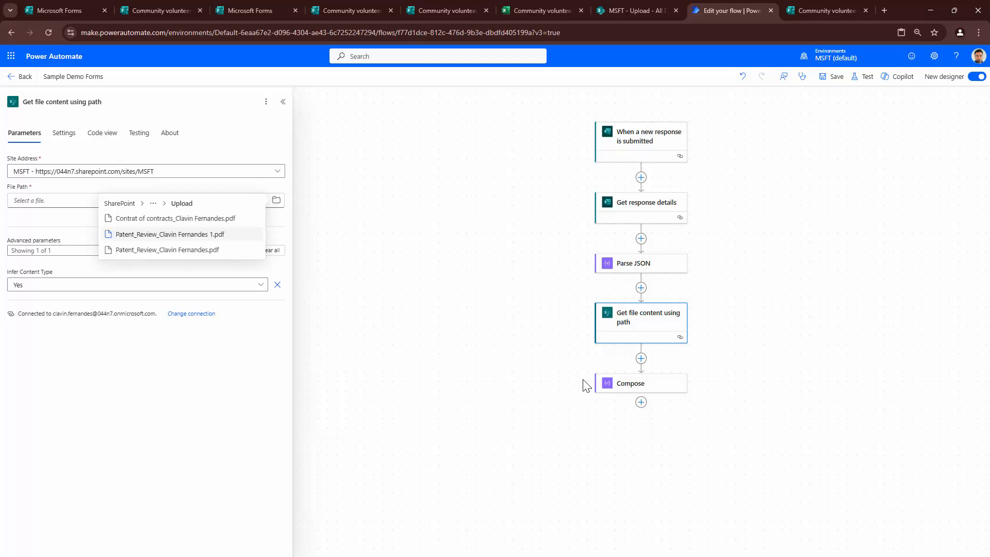
{"action": "left_click", "coordinate": [169, 234]}
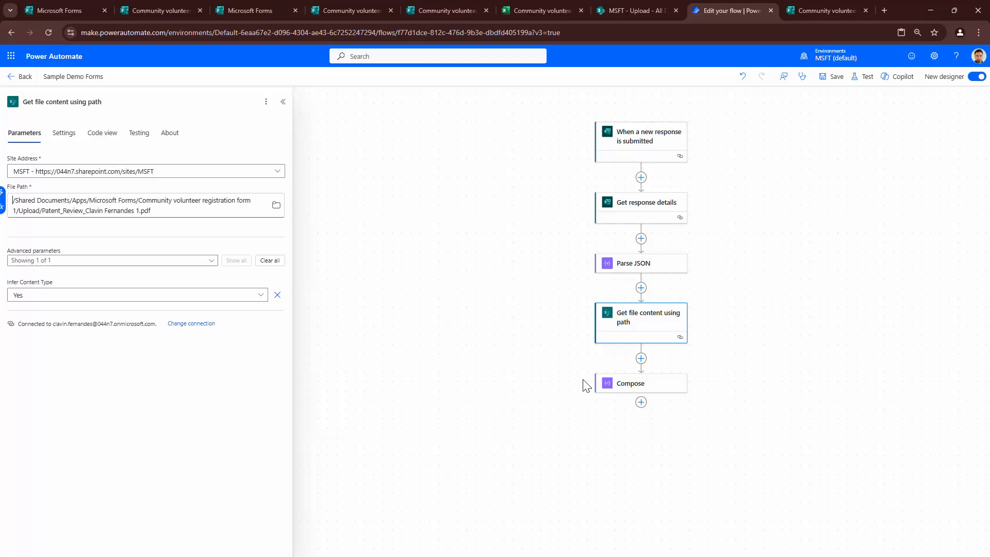
- Replace the hard-coded file name with '/' plus the Parse JSON Body name
{"action": "left_click_drag", "start_coordinate": [42, 211], "coordinate": [151, 211]}
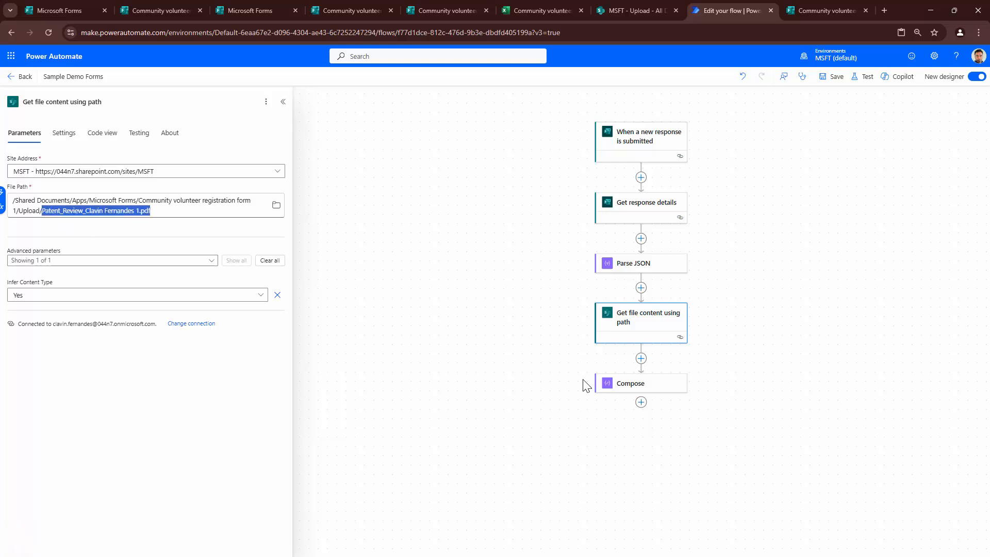
{"action": "key", "text": "BackSpace"}
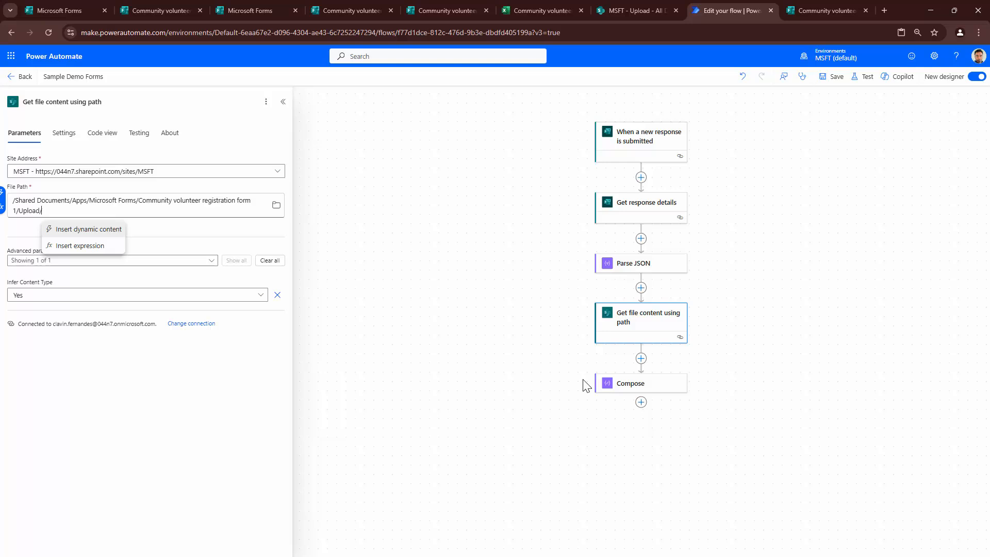
{"action": "left_click", "coordinate": [88, 229]}
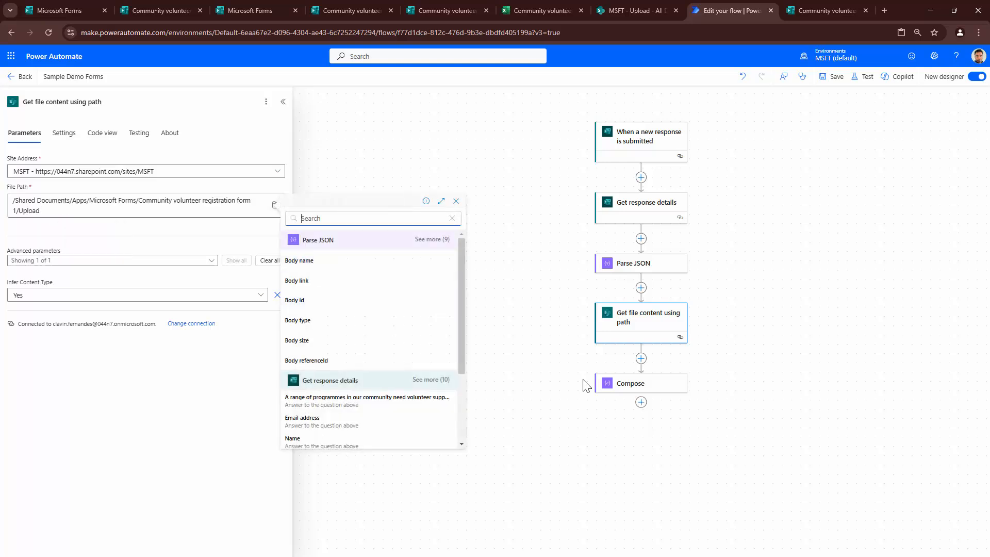
{"action": "left_click", "coordinate": [432, 239]}
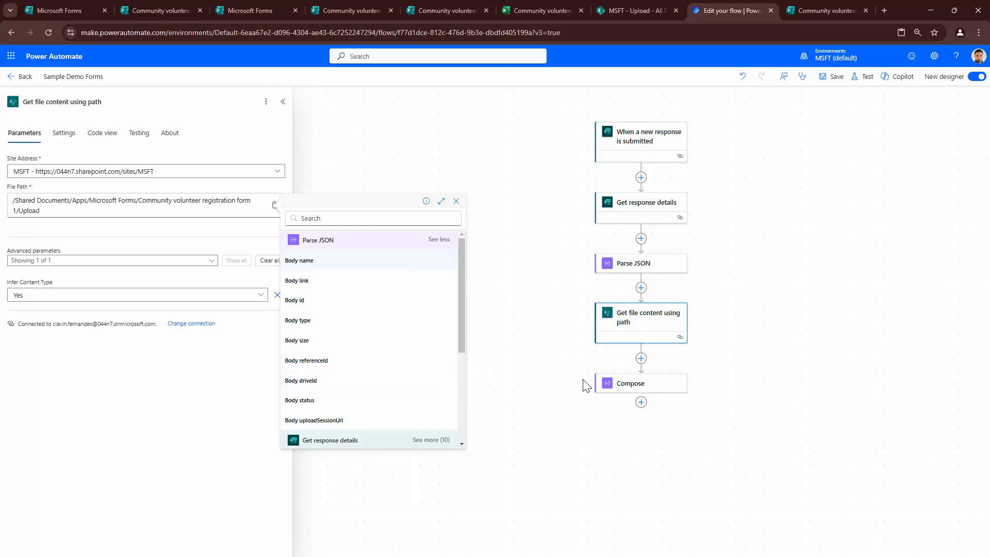
{"action": "left_click", "coordinate": [299, 260]}
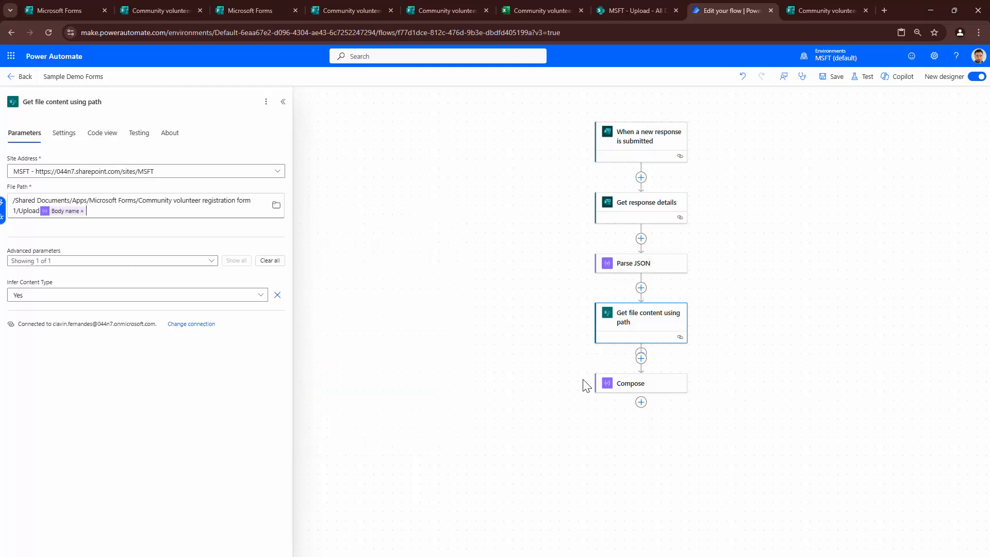
{"action": "key", "text": "Left"}
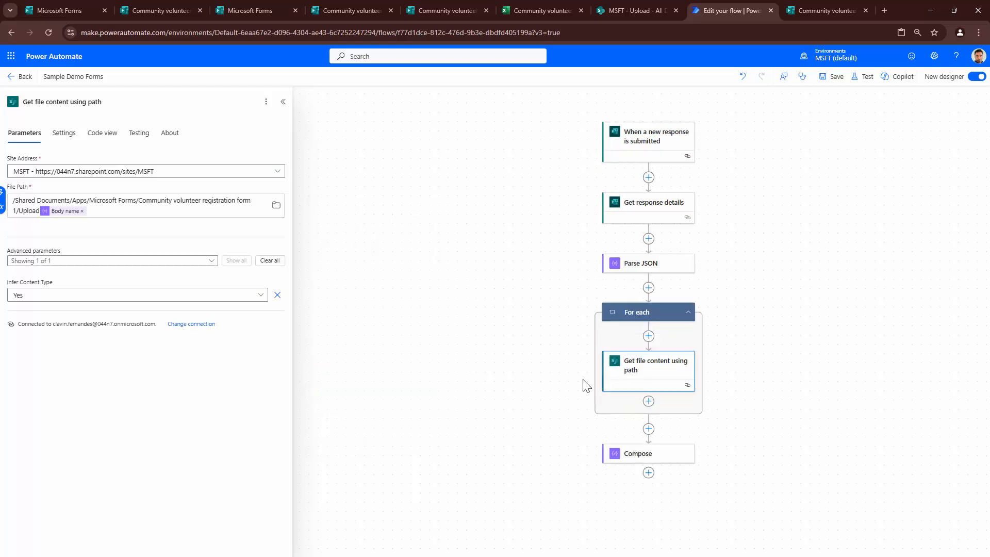
{"action": "type", "text": "/"}
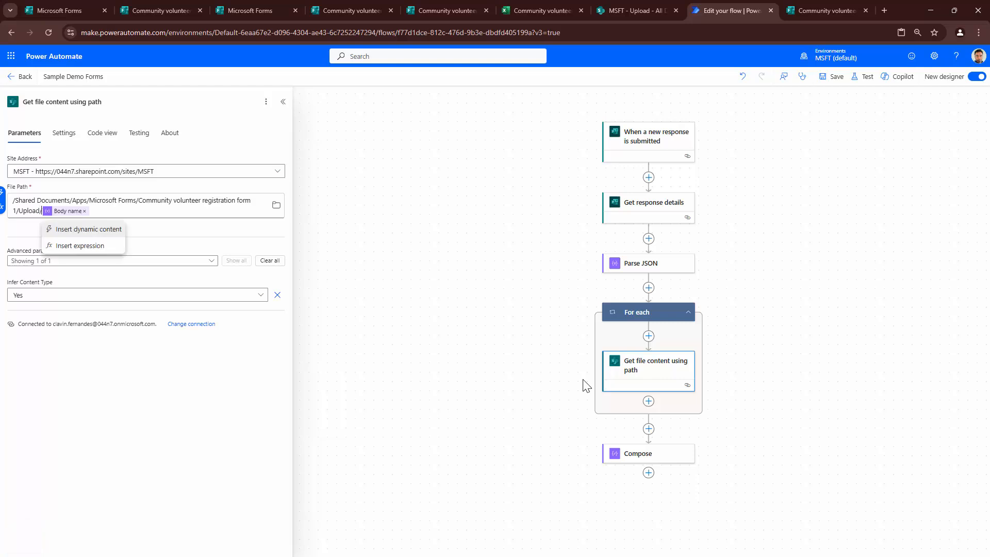
{"action": "key", "text": "Down"}
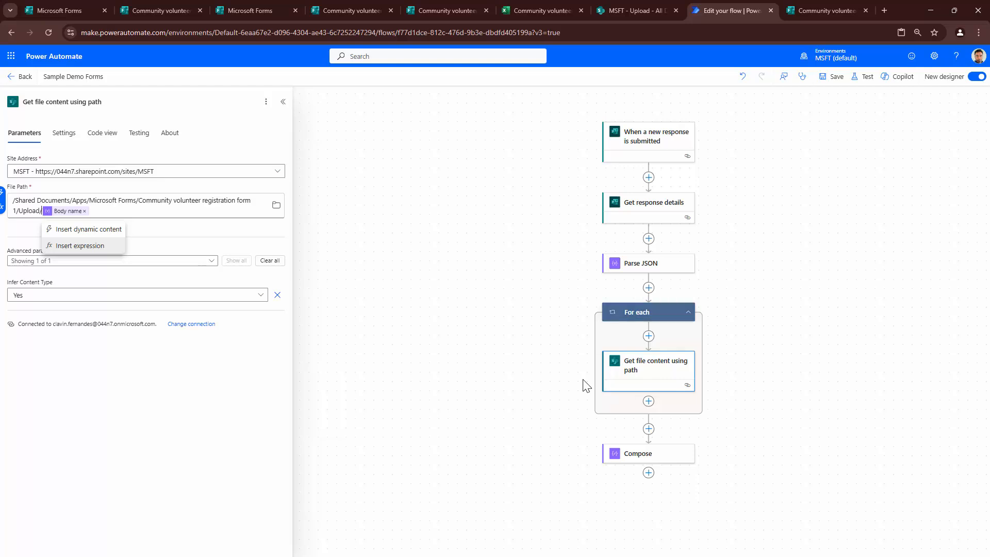
{"action": "scroll", "coordinate": [584, 382], "scroll_direction": "down", "scroll_amount": 1}
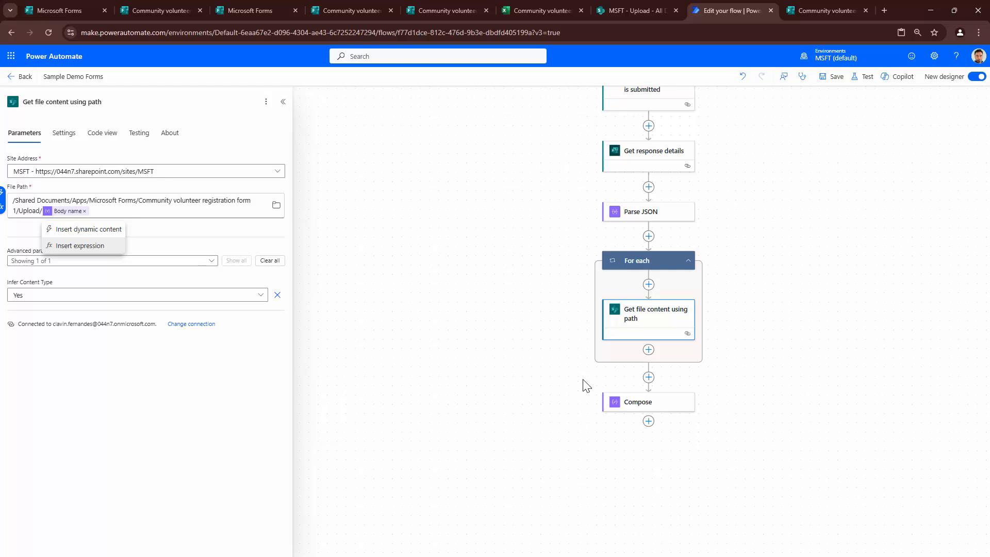
- Add a SharePoint Create item action after the For each loop on the Communication site
{"action": "left_click", "coordinate": [648, 377]}
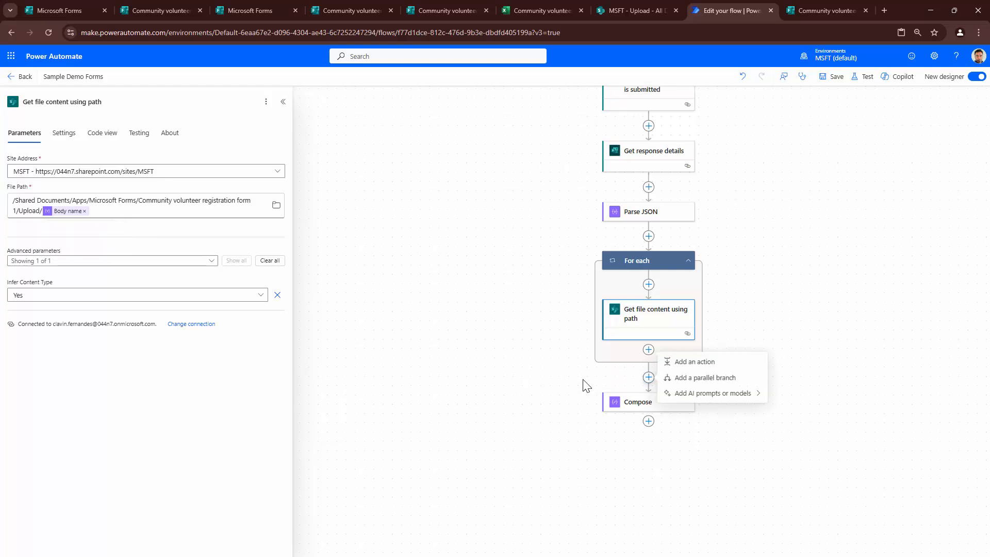
{"action": "left_click", "coordinate": [695, 361]}
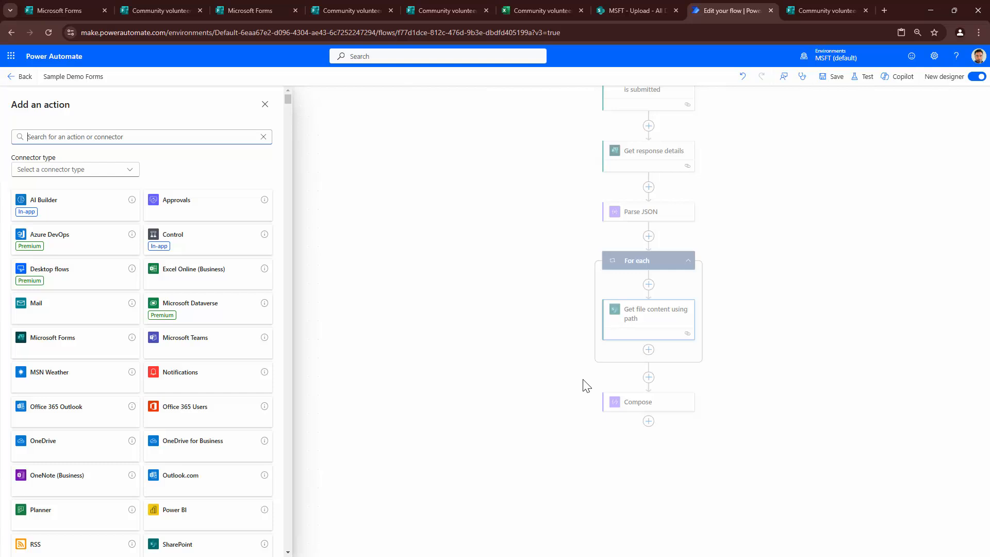
{"action": "type", "text": "Create"}
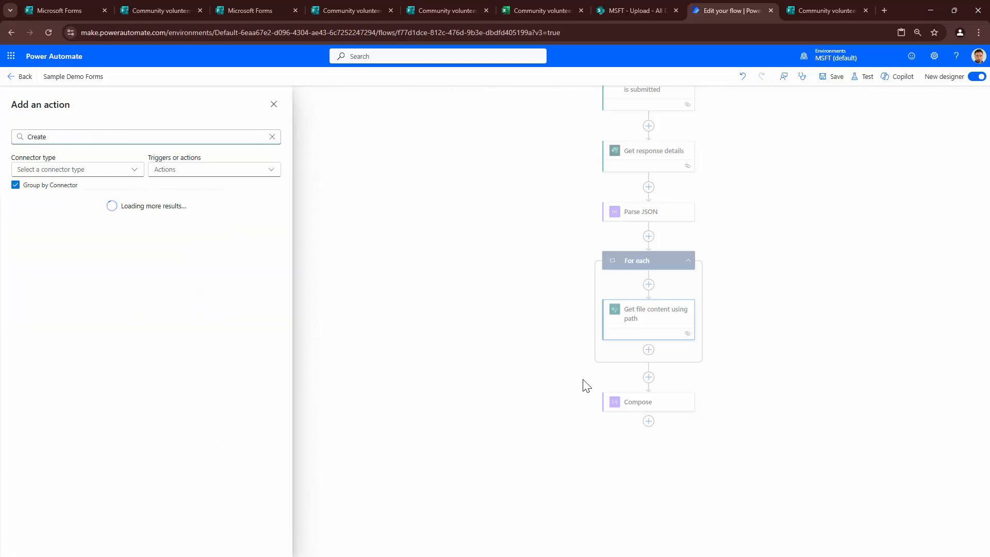
{"action": "type", "text": " item"}
{"action": "key", "text": "Return"}
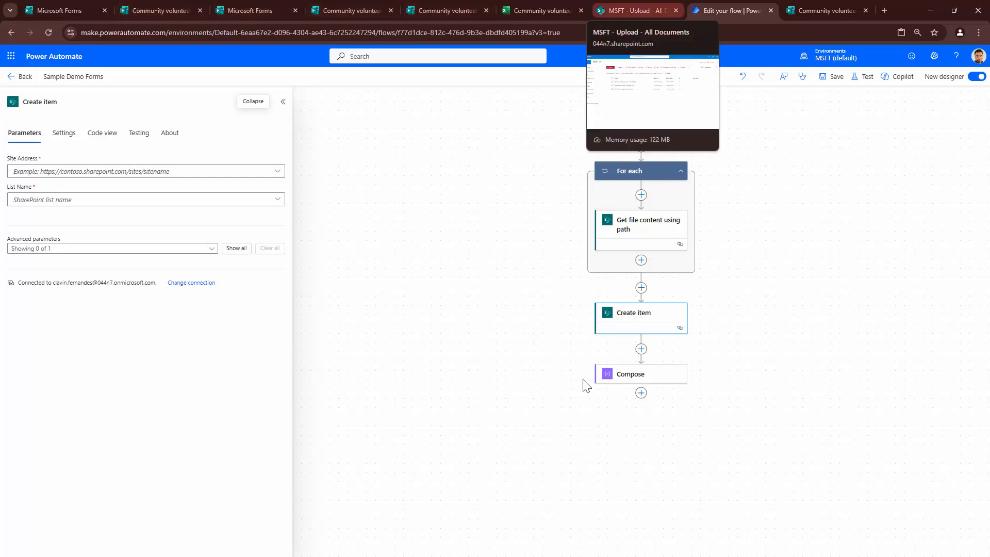
{"action": "left_click", "coordinate": [139, 171]}
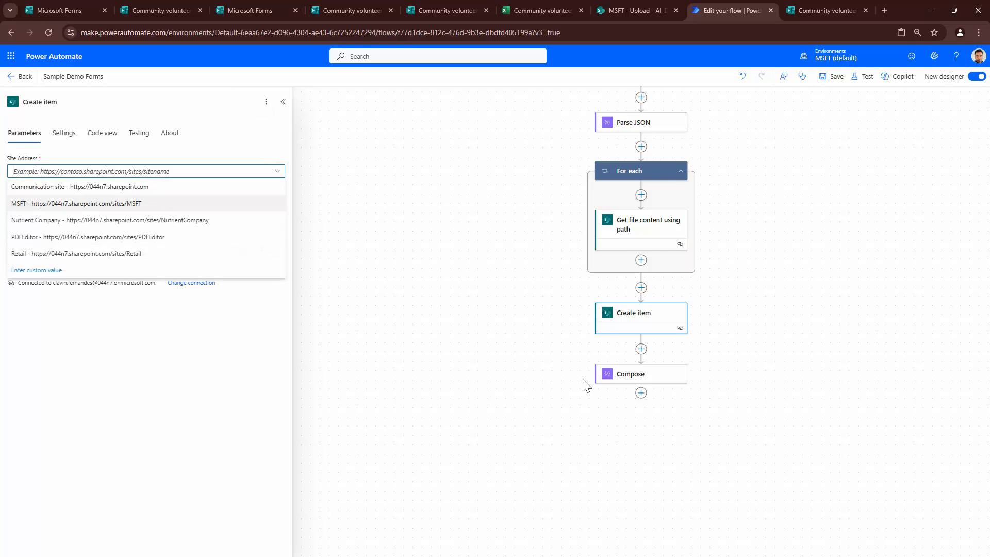
{"action": "left_click", "coordinate": [80, 186]}
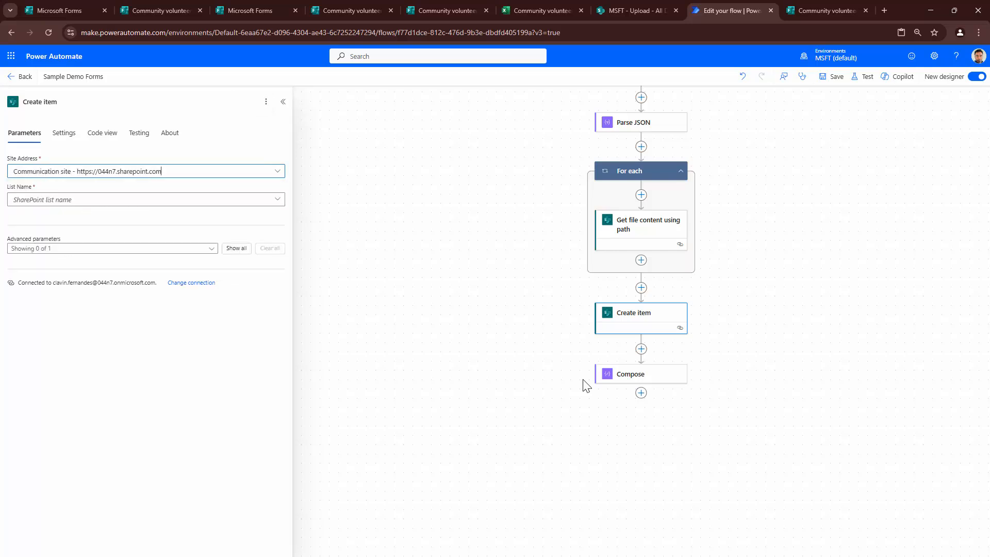
- Target the Community Volunteer Registration list and show all its column fields
{"action": "left_click", "coordinate": [278, 200]}
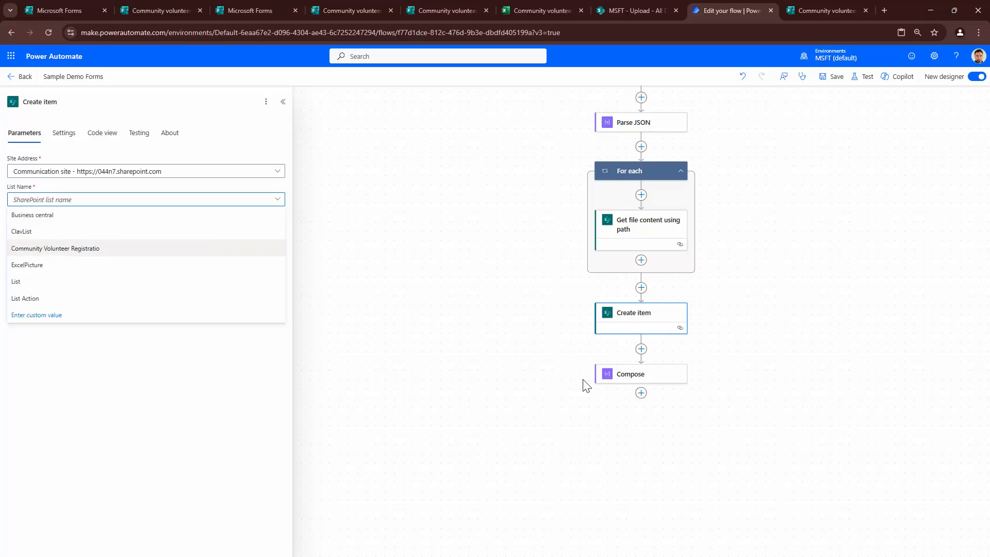
{"action": "left_click", "coordinate": [61, 248]}
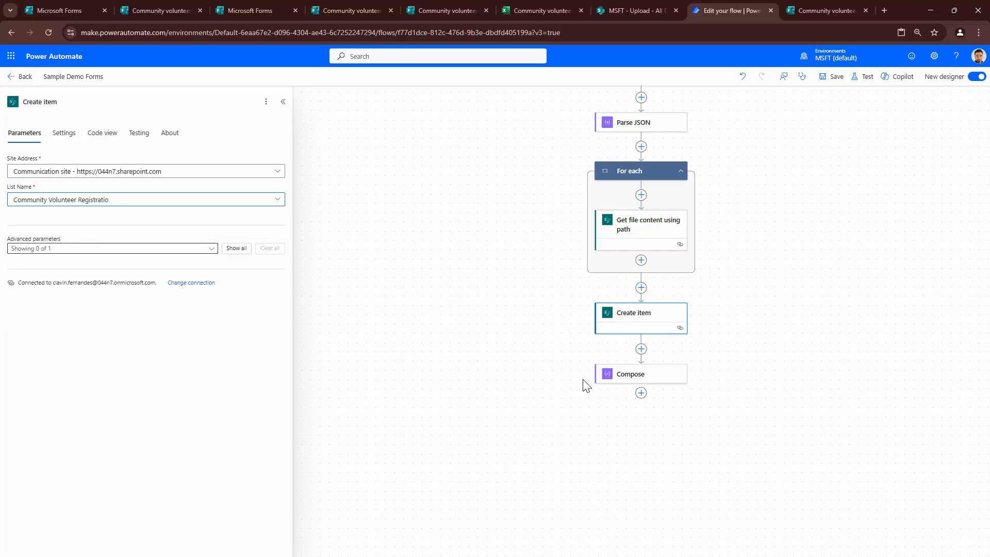
{"action": "left_click", "coordinate": [237, 248]}
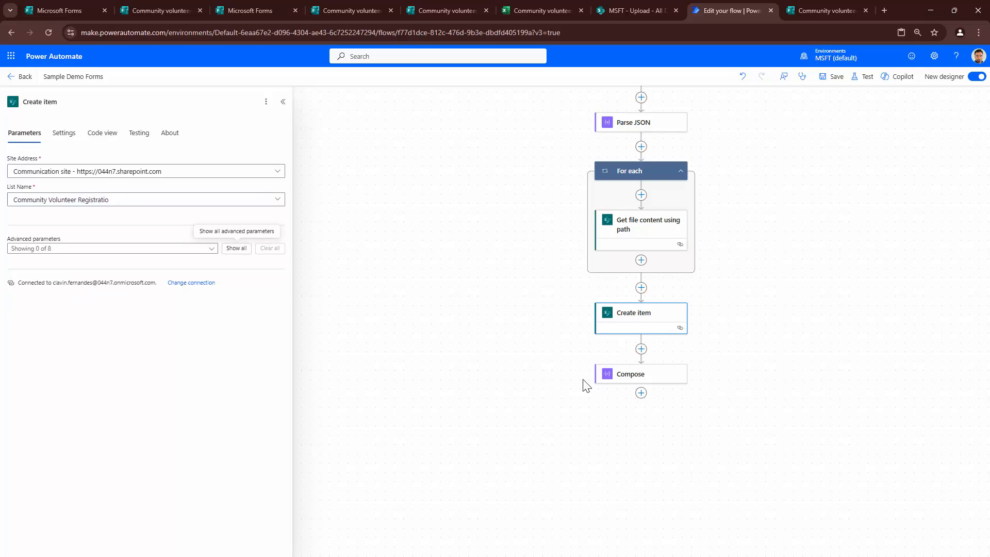
{"action": "scroll", "coordinate": [586, 385], "scroll_direction": "down", "scroll_amount": 1}
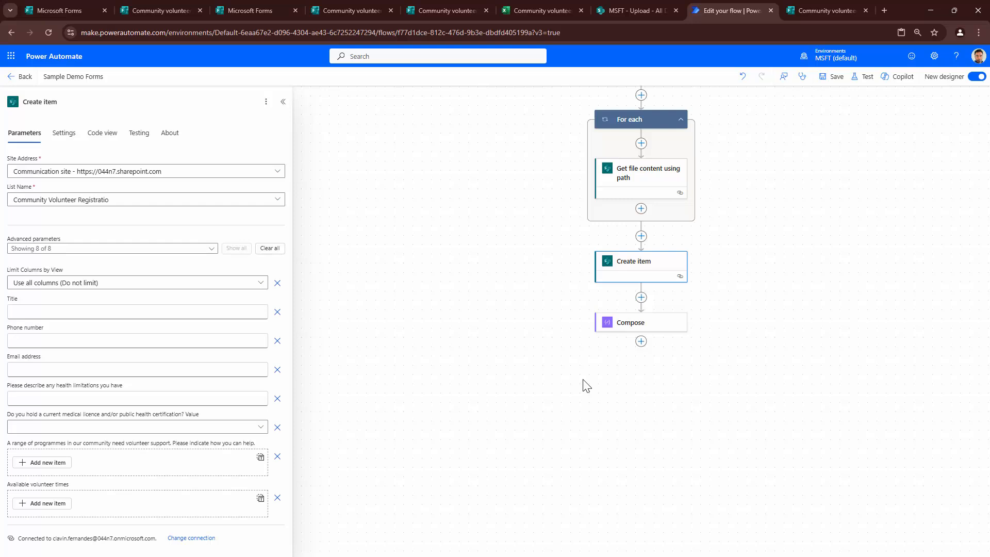
- Map Title to the Name answer and Email address to the email answer
{"action": "left_click", "coordinate": [138, 312]}
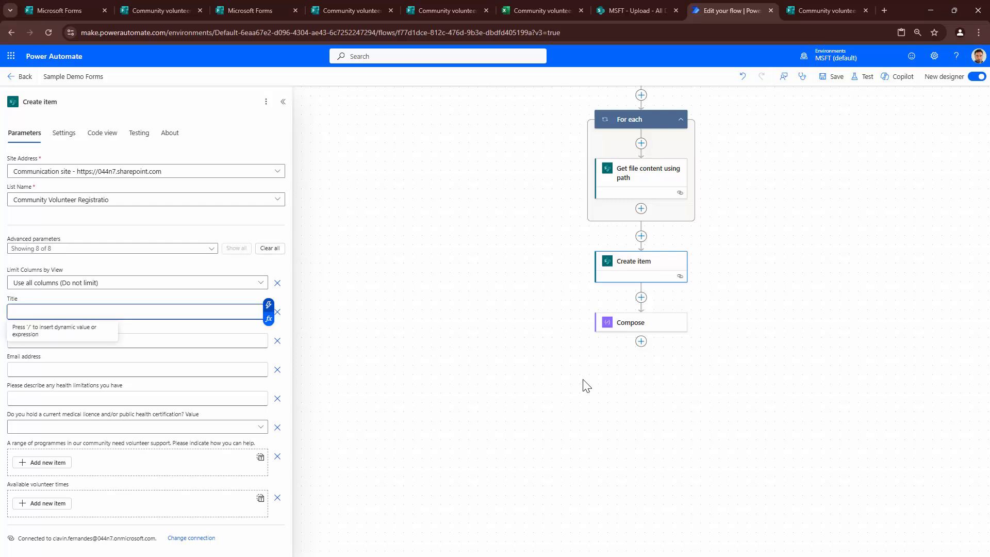
{"action": "left_click", "coordinate": [270, 305]}
{"action": "scroll", "coordinate": [368, 438], "scroll_direction": "down", "scroll_amount": 3}
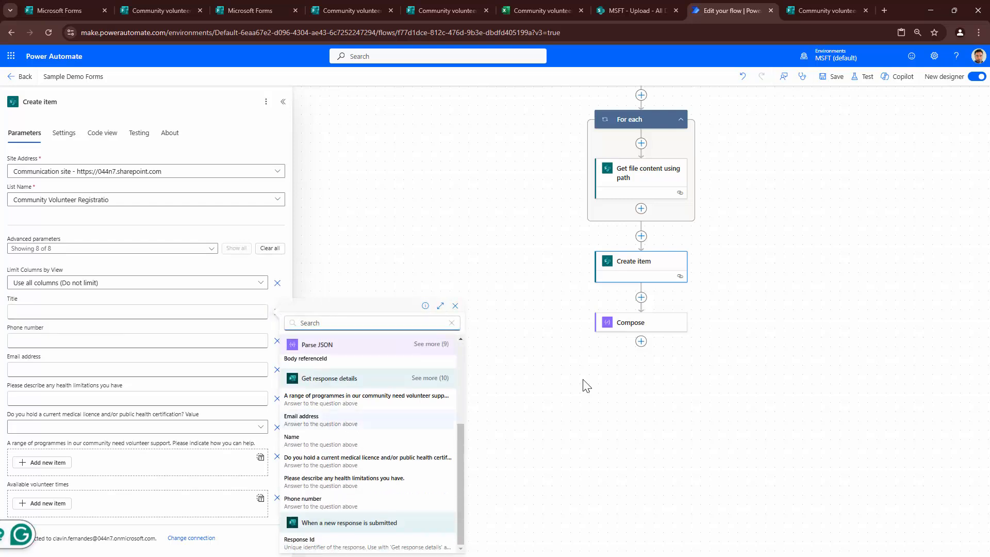
{"action": "left_click", "coordinate": [430, 378]}
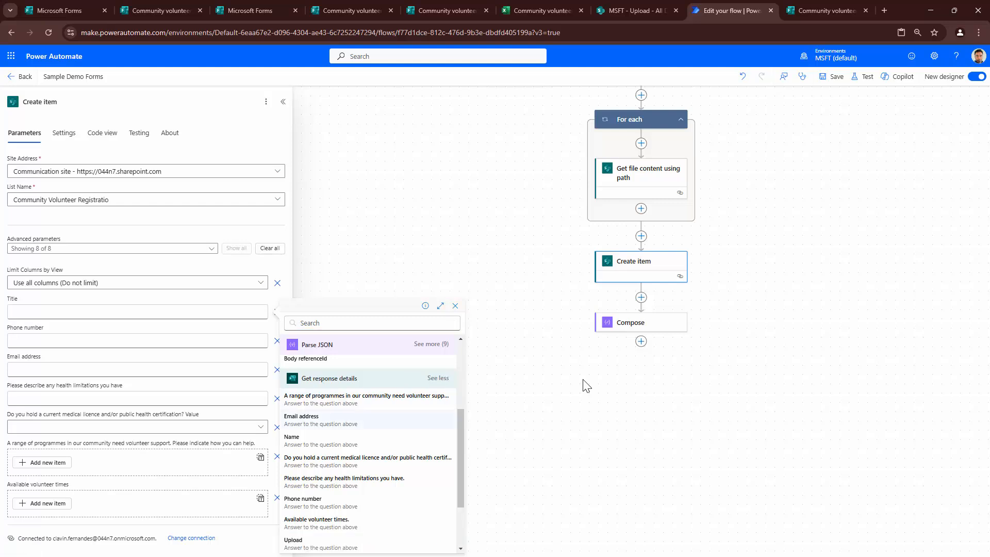
{"action": "scroll", "coordinate": [368, 418], "scroll_direction": "down", "scroll_amount": 1}
{"action": "left_click", "coordinate": [310, 387]}
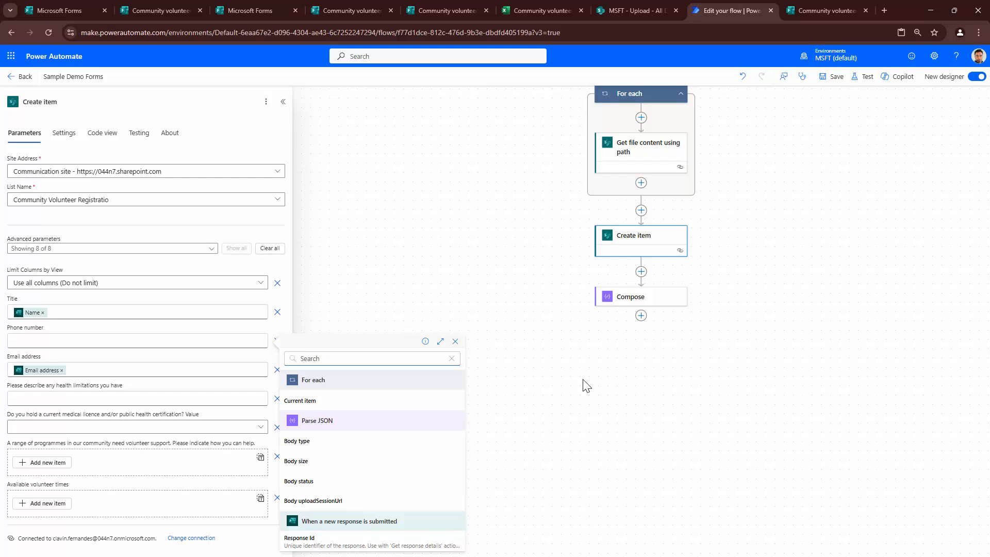
{"action": "left_click", "coordinate": [583, 380]}
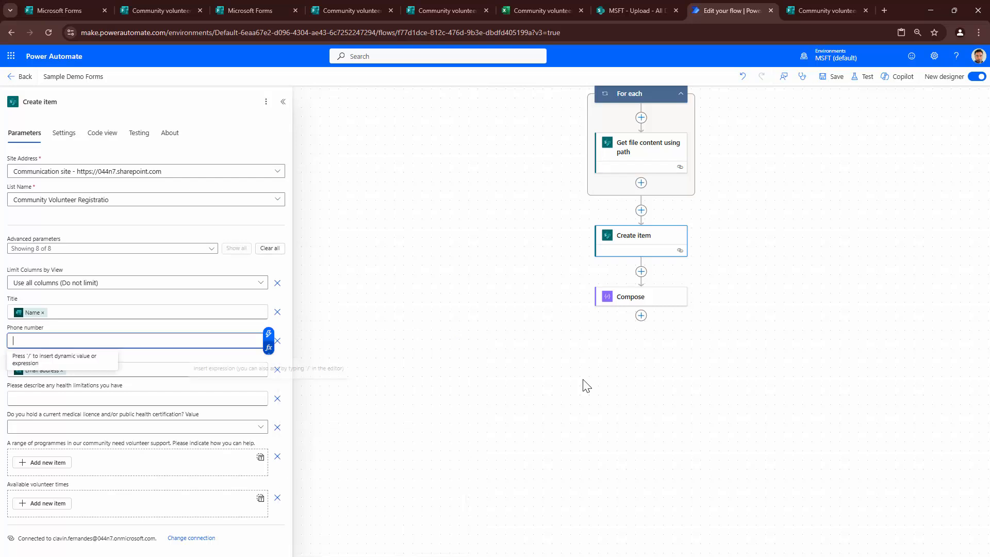
- Set Phone number to a string() expression wrapping the phone answer
{"action": "left_click", "coordinate": [269, 347]}
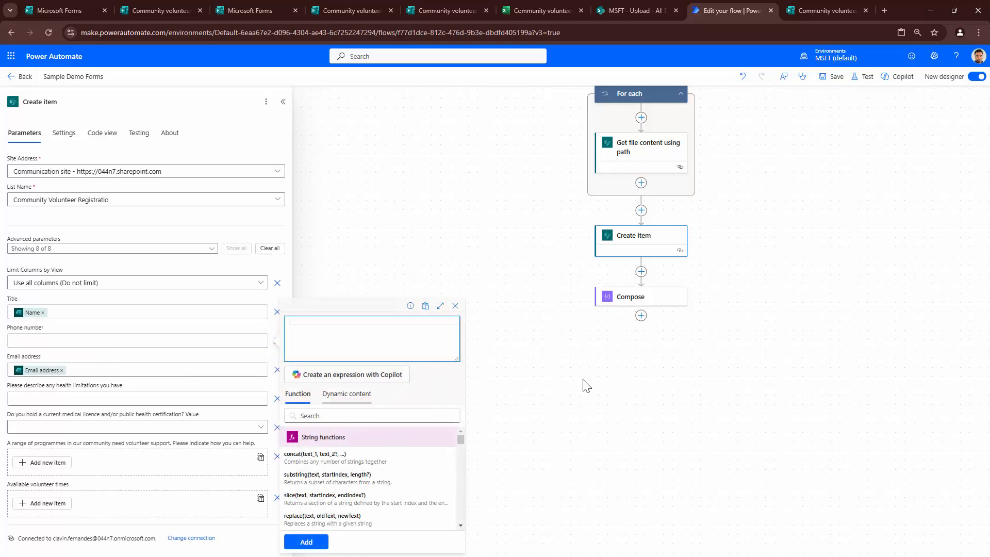
{"action": "type", "text": "string("}
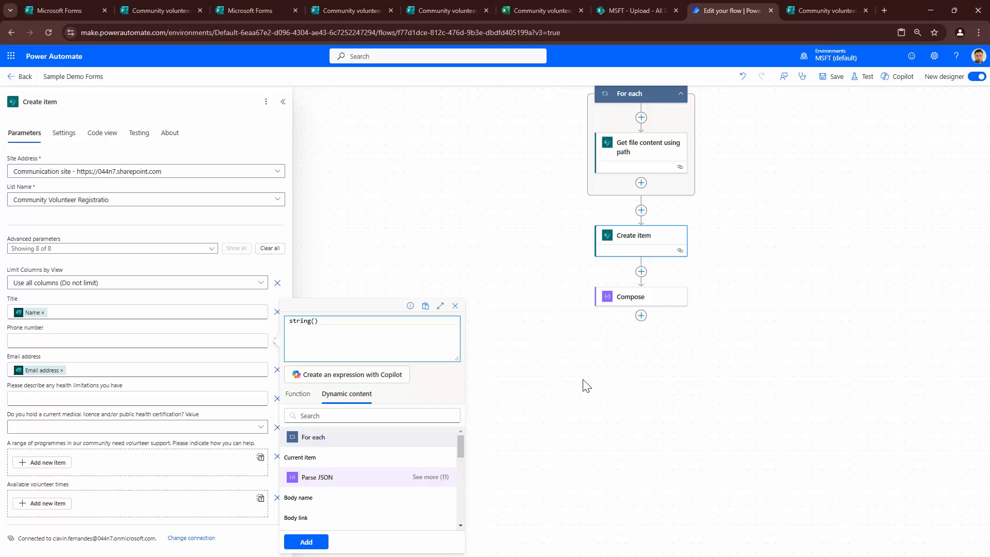
{"action": "scroll", "coordinate": [343, 482], "scroll_direction": "down", "scroll_amount": 2}
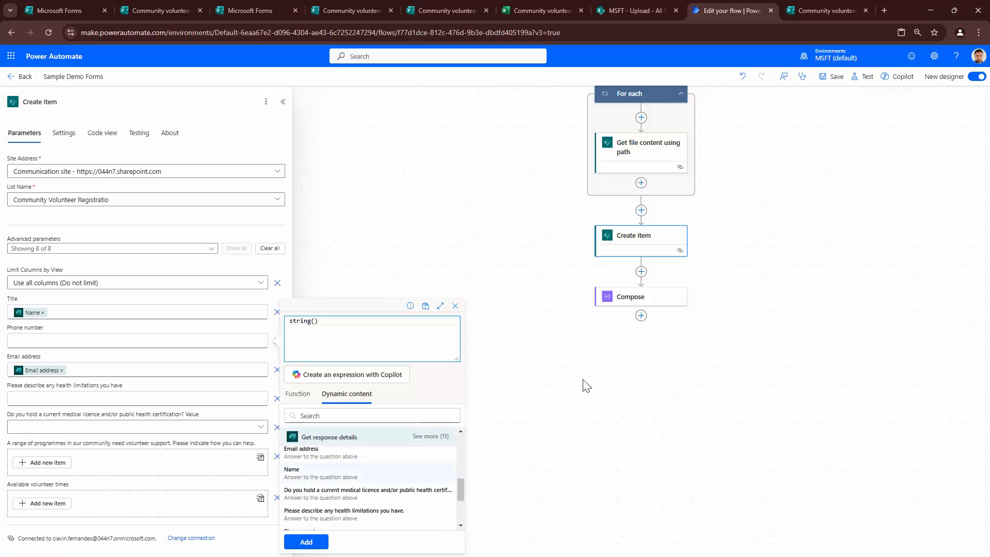
{"action": "left_click", "coordinate": [344, 483]}
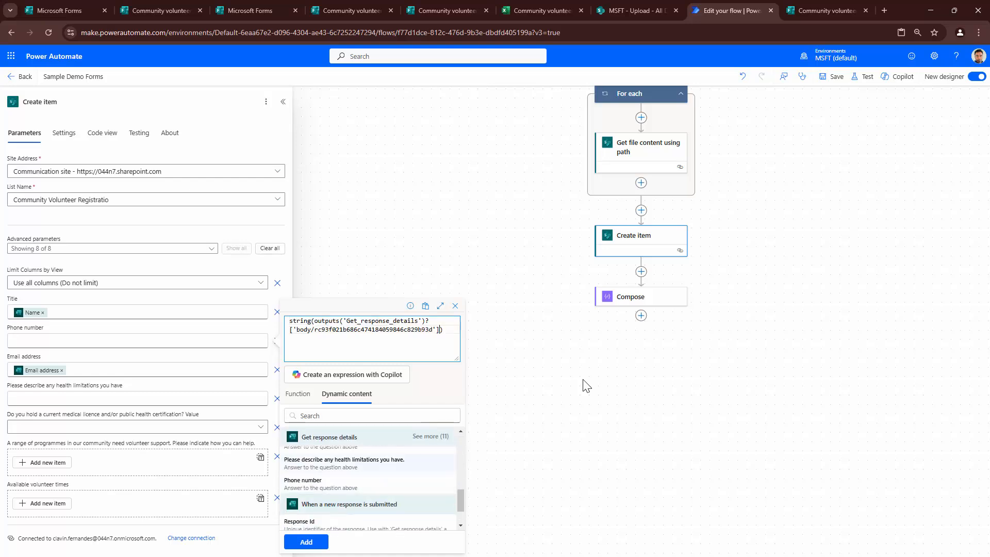
{"action": "key", "text": "Return"}
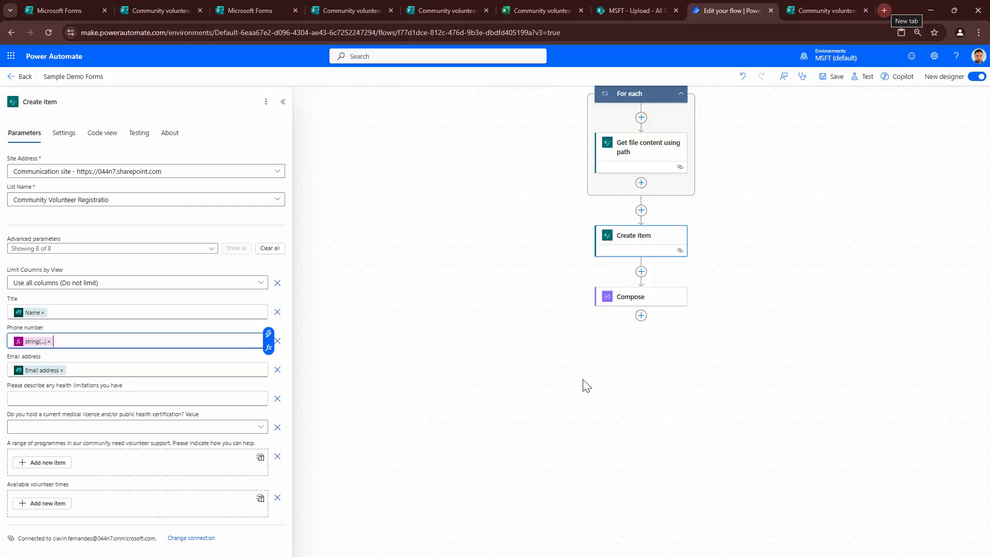
{"action": "key", "text": "ctrl+t"}
- Copy the SharePoint site's root address and load the communication site in the new tab
{"action": "type", "text": "mu"}
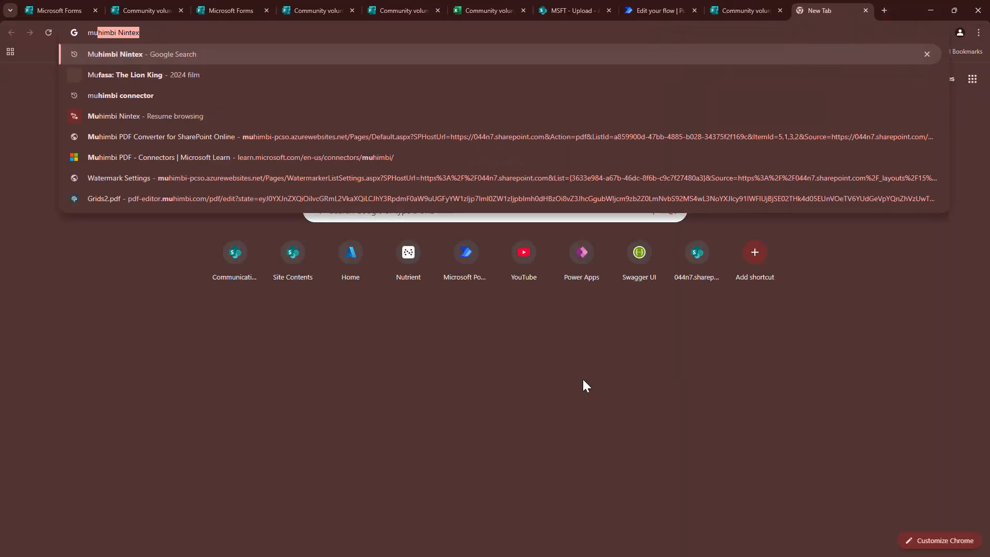
{"action": "key", "text": "BackSpace"}
{"action": "key", "text": "BackSpace"}
{"action": "key", "text": "BackSpace"}
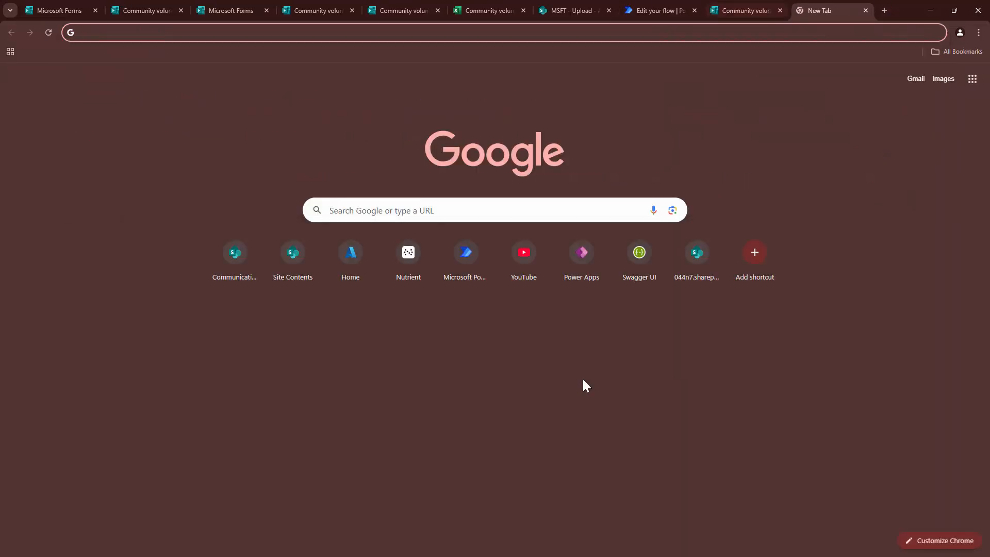
{"action": "left_click", "coordinate": [574, 11]}
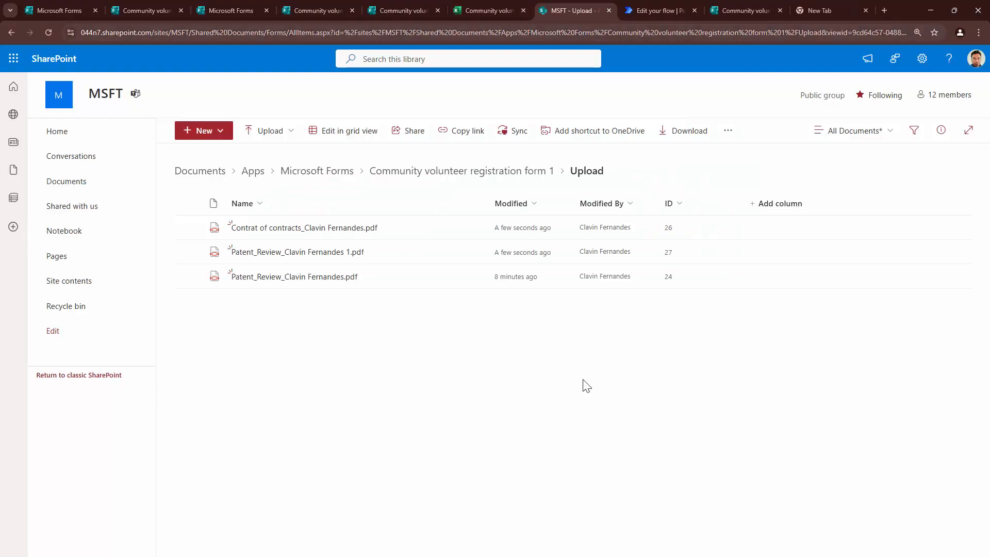
{"action": "left_click_drag", "start_coordinate": [154, 33], "coordinate": [17, 32]}
{"action": "key", "text": "ctrl+c"}
{"action": "left_click", "coordinate": [825, 10]}
{"action": "key", "text": "ctrl+v"}
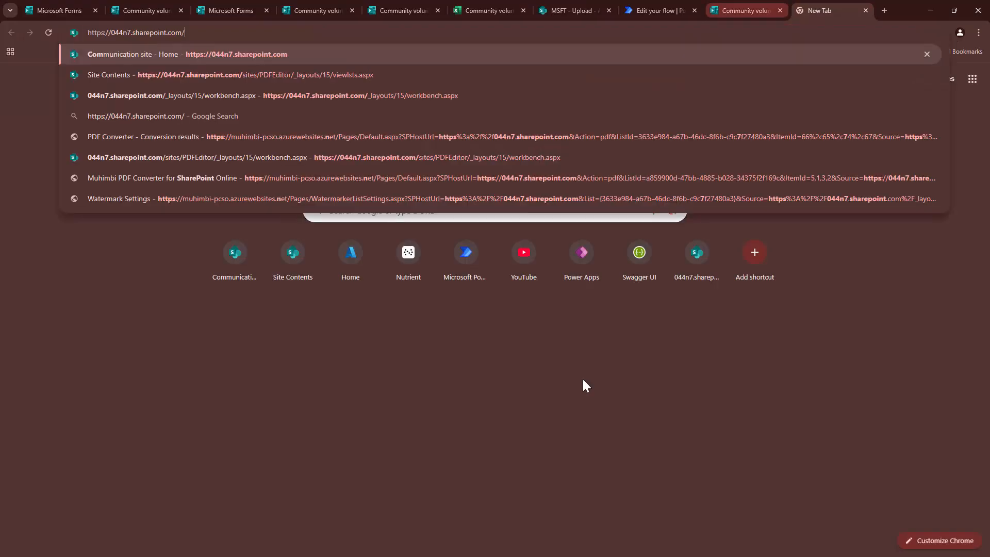
{"action": "key", "text": "Return"}
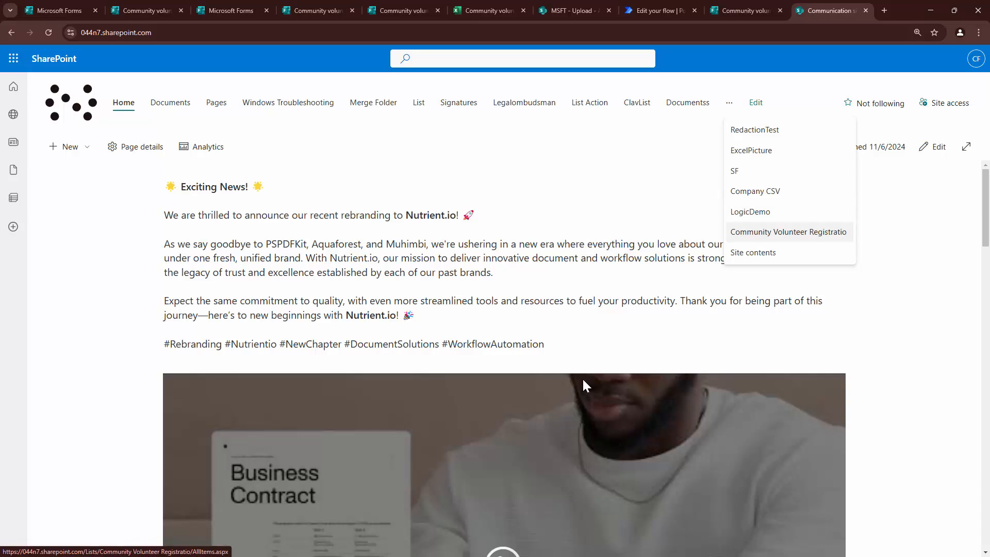
- Open the volunteer registration list's Phone number column settings, revealing its Number type
{"action": "key", "text": "Return"}
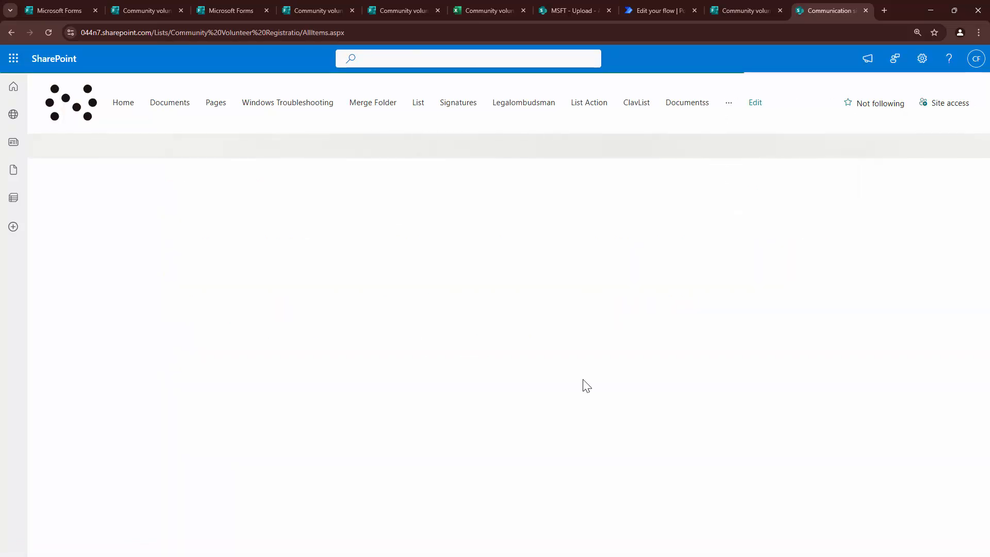
{"action": "key", "text": "Return"}
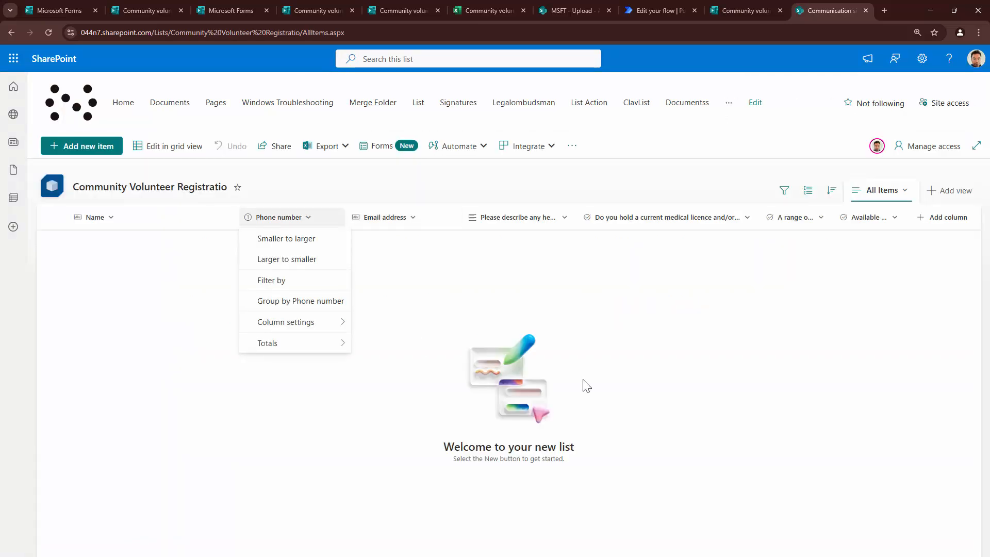
{"action": "key", "text": "Down"}
{"action": "key", "text": "Down"}
{"action": "key", "text": "Down"}
{"action": "key", "text": "Down"}
{"action": "key", "text": "Down"}
{"action": "key", "text": "Right"}
{"action": "key", "text": "Return"}
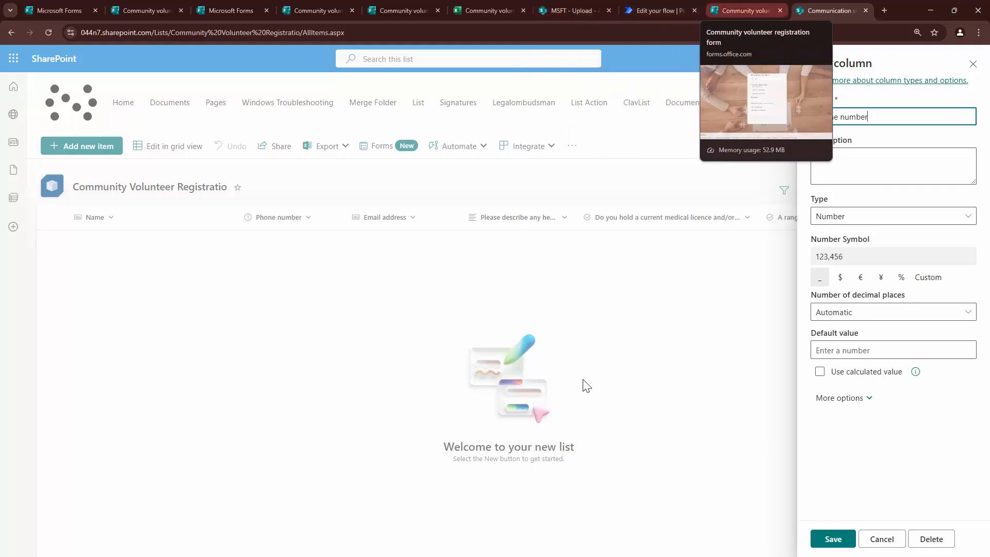
- Replace Phone number's string() expression with int() wrapping the phone answer
{"action": "left_click", "coordinate": [657, 10]}
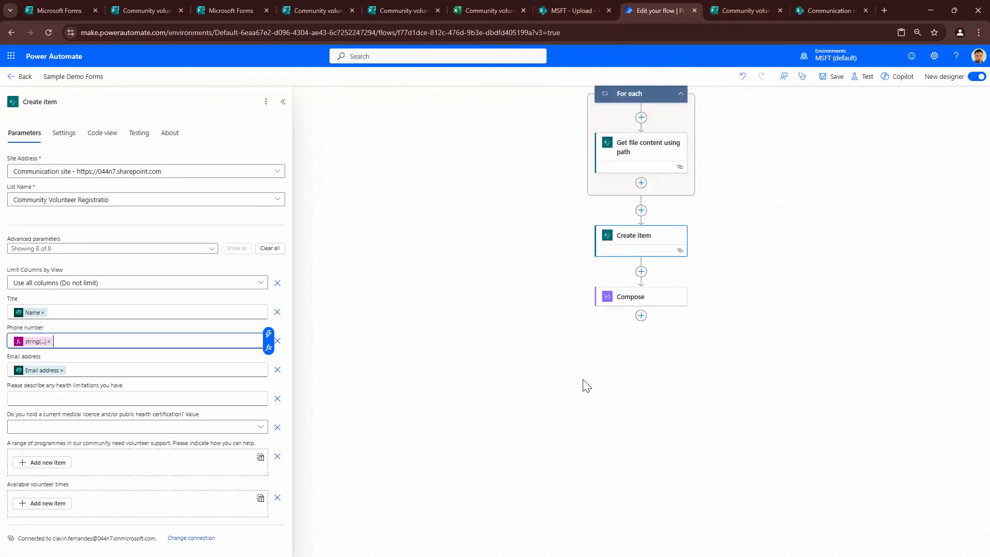
{"action": "key", "text": "BackSpace"}
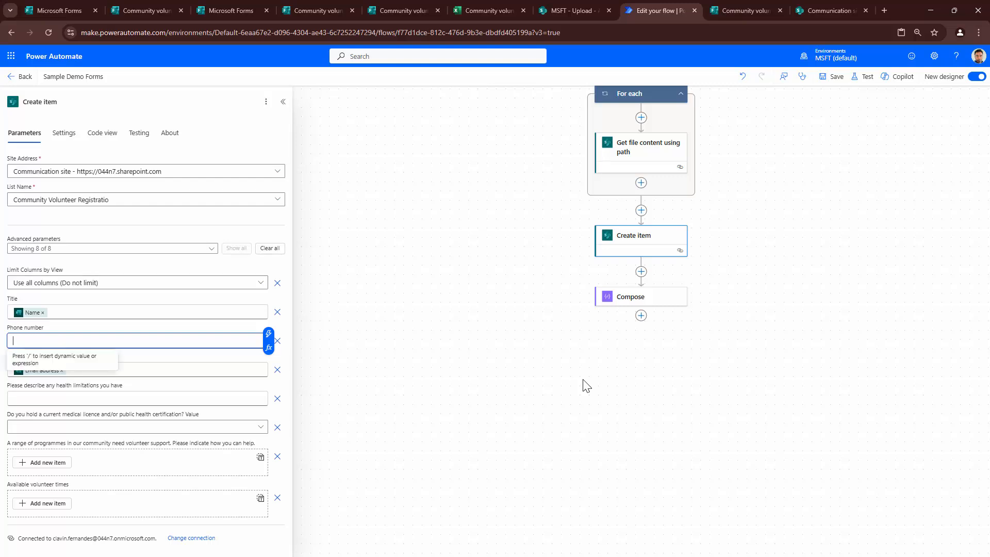
{"action": "key", "text": "slash"}
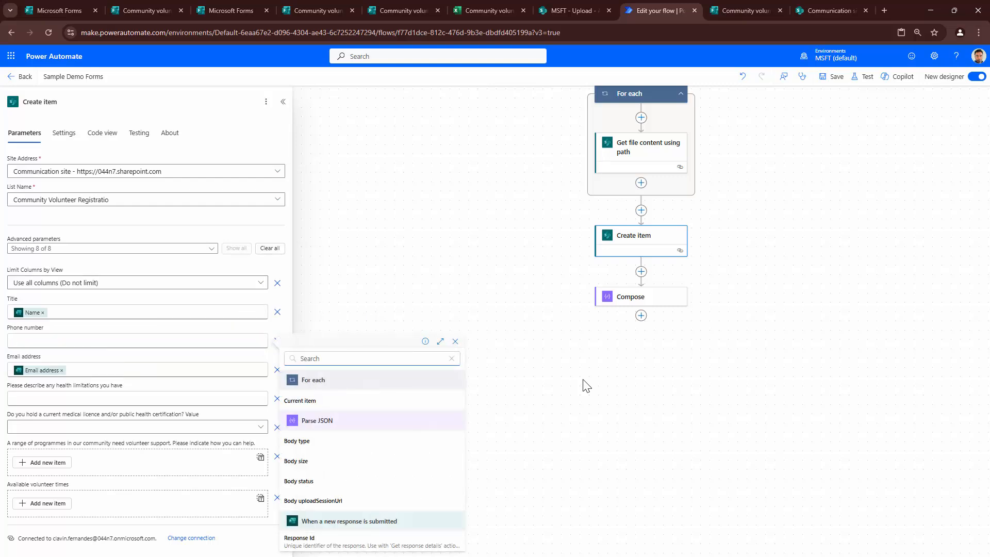
{"action": "type", "text": "int("}
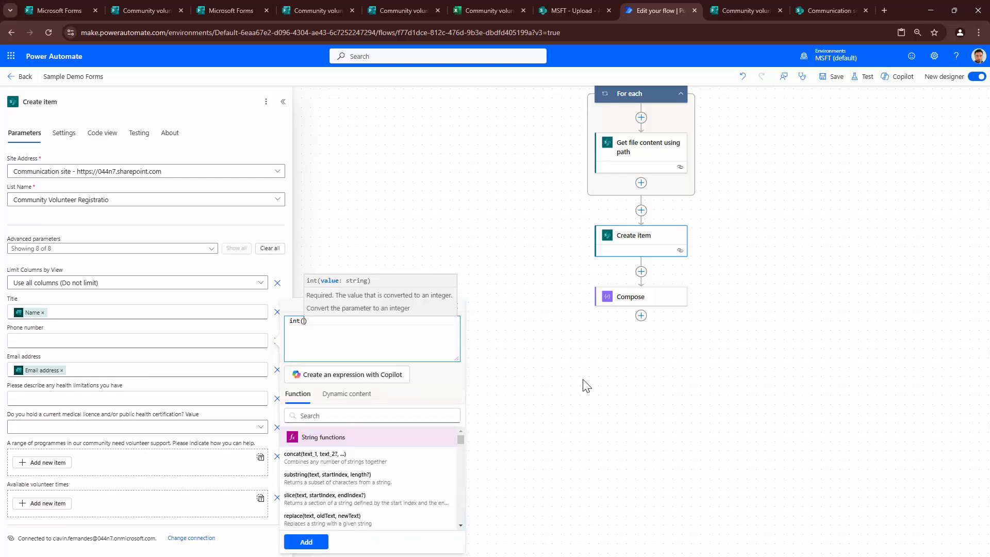
{"action": "left_click", "coordinate": [347, 394]}
{"action": "scroll", "coordinate": [370, 473], "scroll_direction": "down", "scroll_amount": 4}
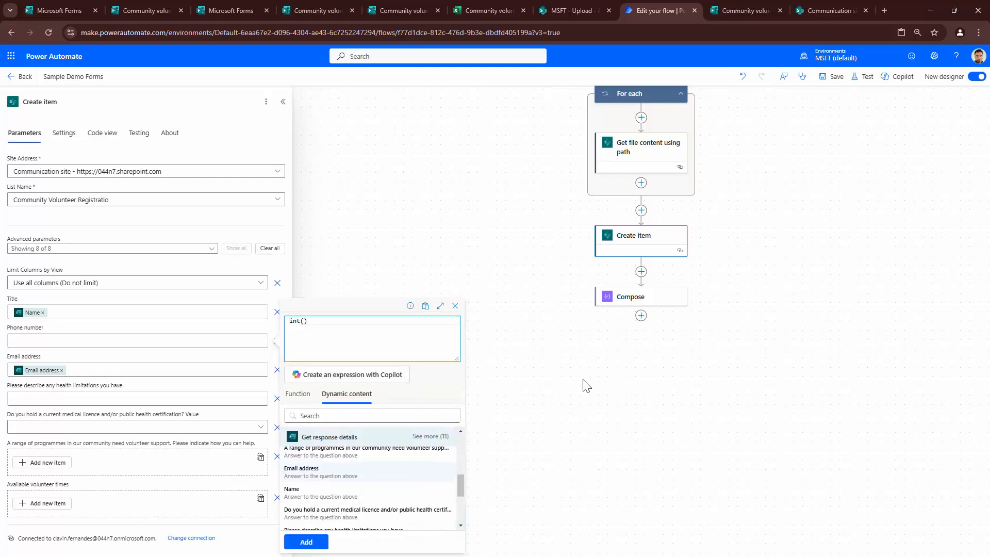
{"action": "scroll", "coordinate": [370, 473], "scroll_direction": "down", "scroll_amount": 1}
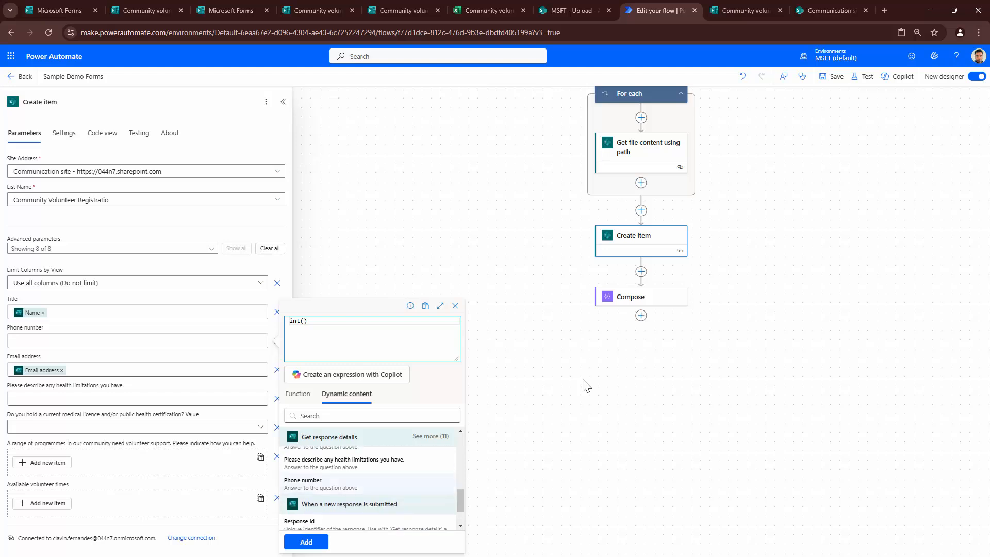
{"action": "left_click", "coordinate": [330, 484]}
{"action": "left_click", "coordinate": [307, 541]}
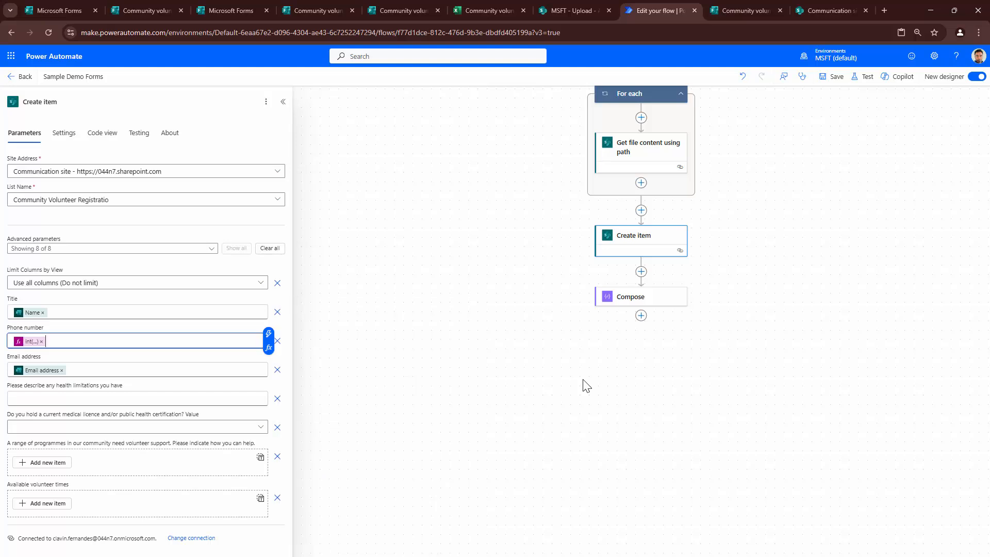
{"action": "scroll", "coordinate": [586, 385], "scroll_direction": "down", "scroll_amount": 2}
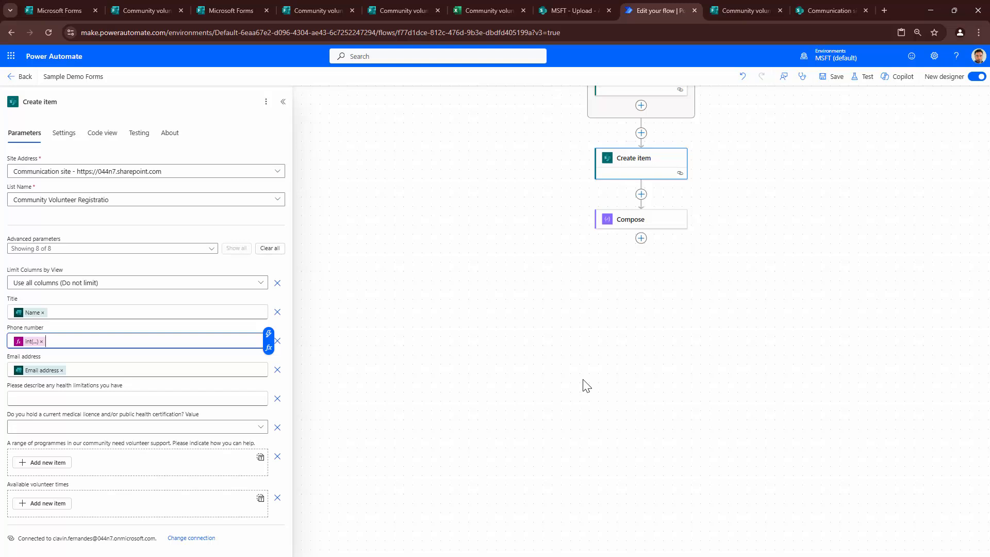
- Fill the health limitations column with the form's health limitations answer
{"action": "key", "text": "Tab"}
{"action": "key", "text": "Tab"}
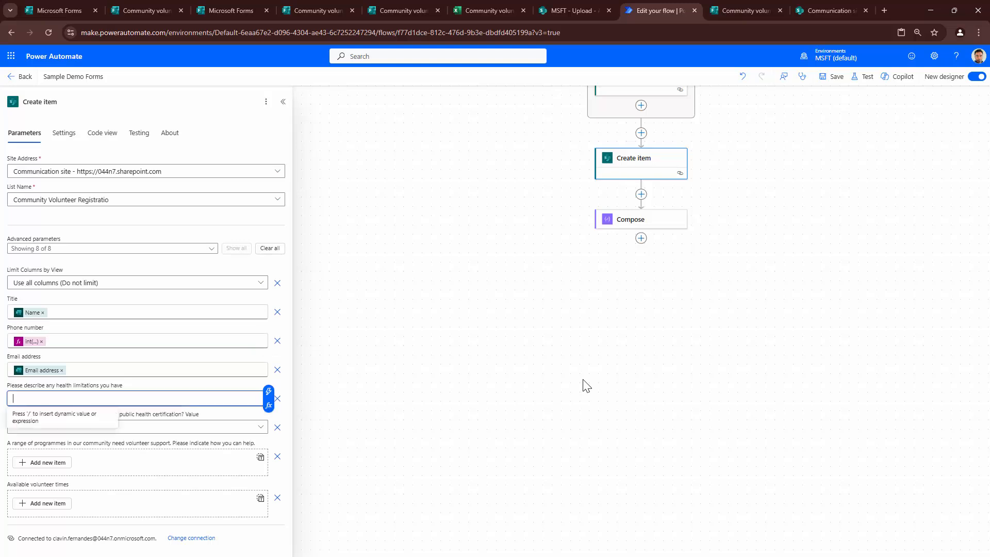
{"action": "key", "text": "/"}
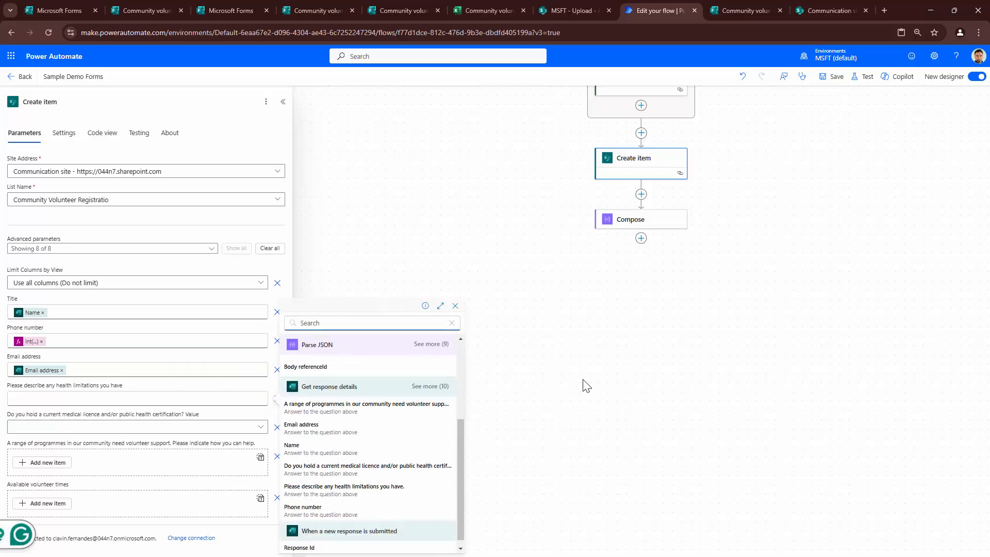
{"action": "key", "text": "Down"}
{"action": "key", "text": "Down"}
{"action": "key", "text": "Return"}
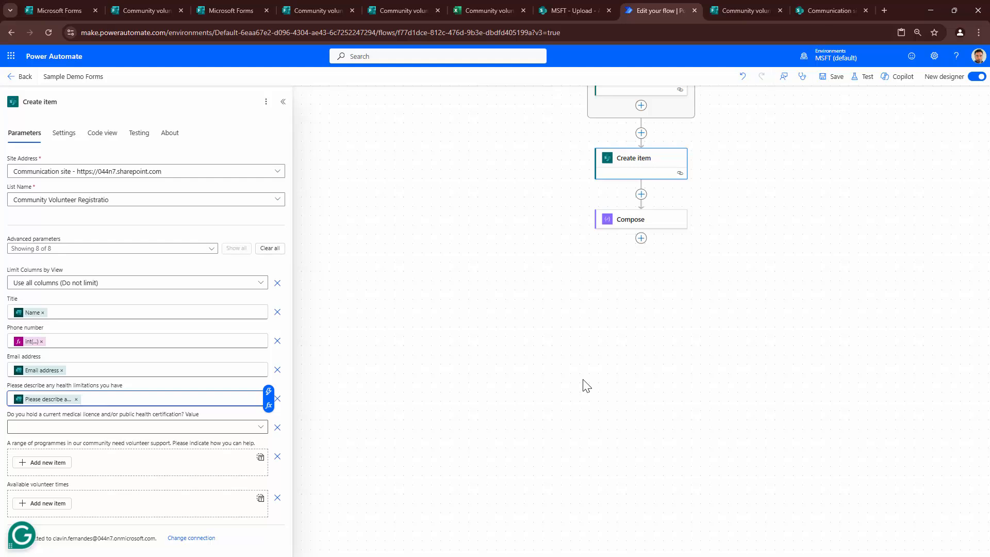
- Reload a blank copy of the volunteer form to review its questions
{"action": "key", "text": "ctrl+Tab"}
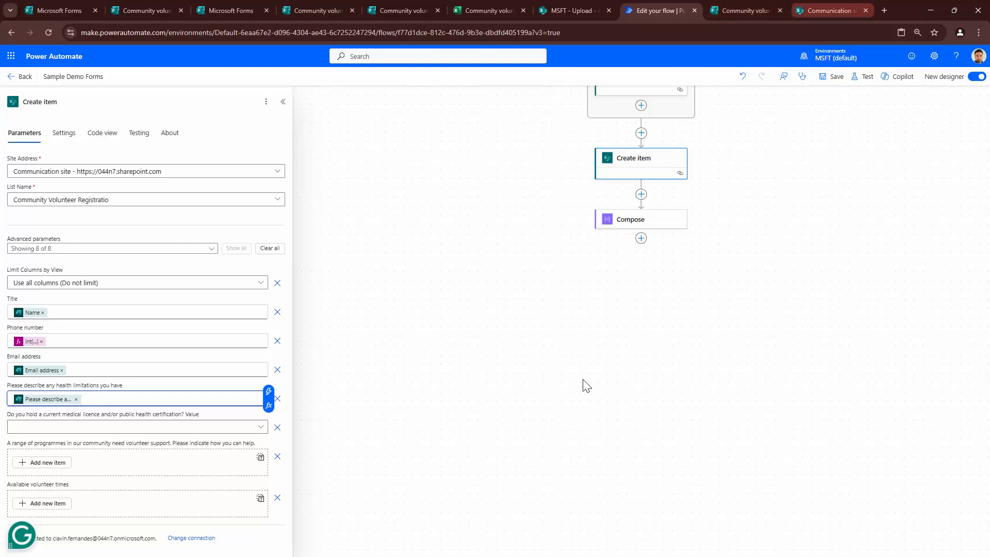
{"action": "key", "text": "ctrl+shift+Tab"}
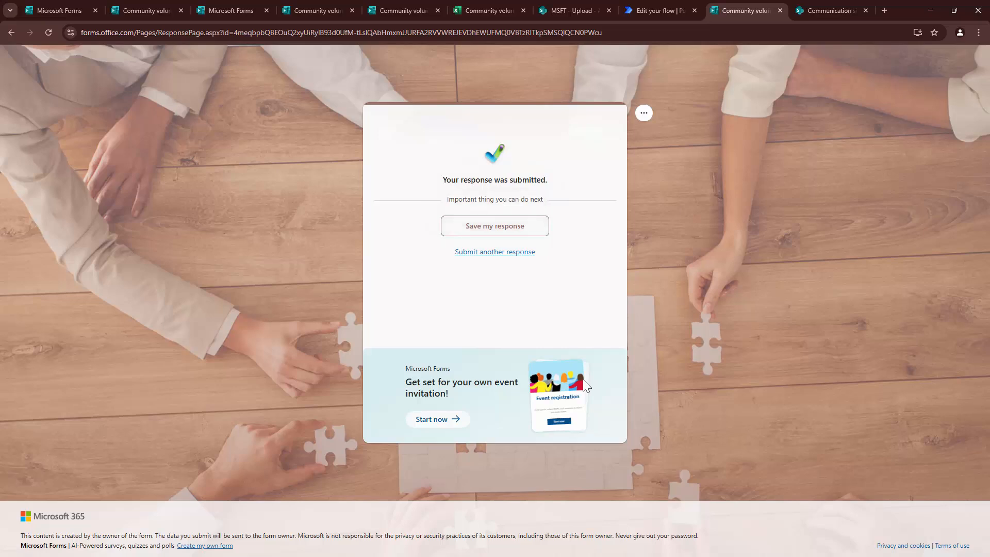
{"action": "key", "text": "F5"}
{"action": "scroll", "coordinate": [586, 386], "scroll_direction": "down", "scroll_amount": 4}
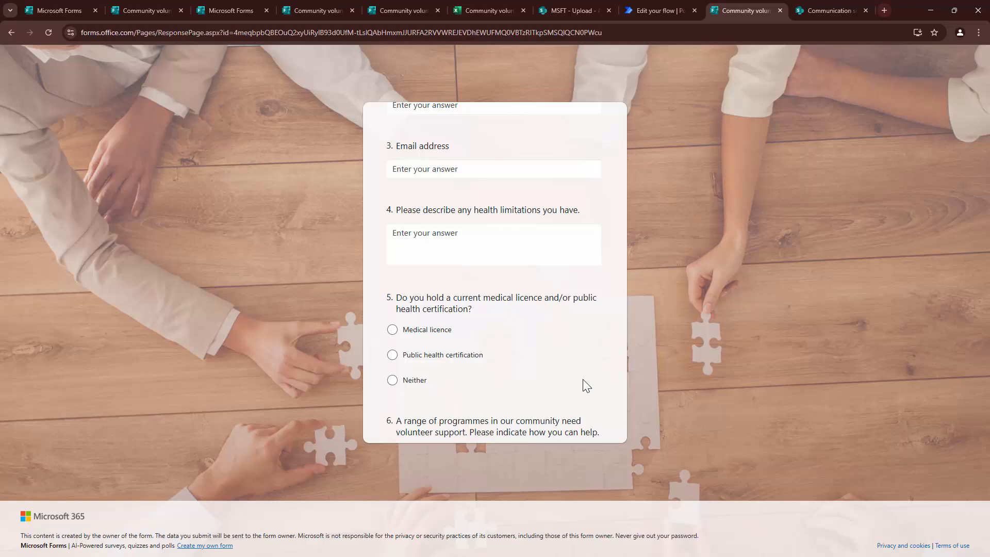
{"action": "key", "text": "ctrl+shift+Tab"}
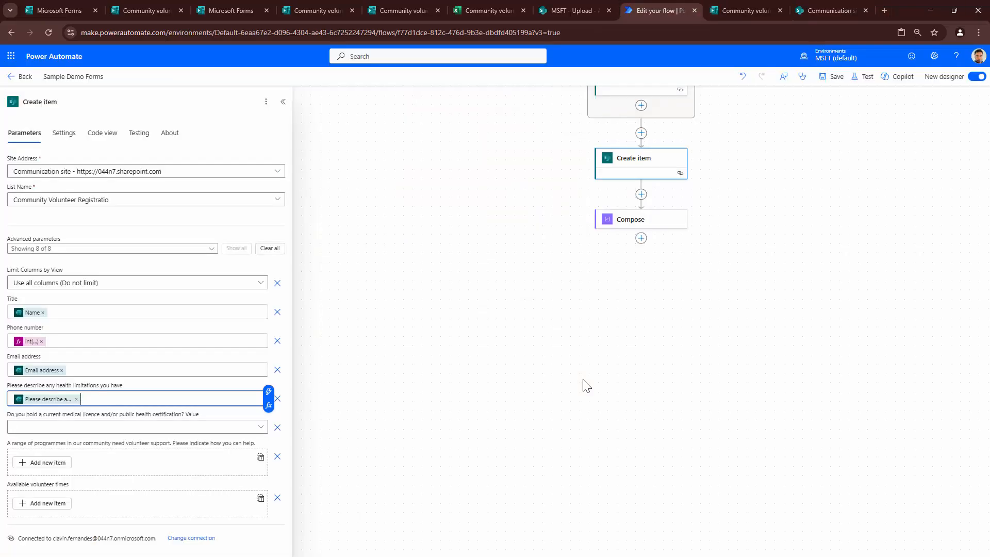
- Set the medical-licence column to the 'Do you hold a current medical licence…' answer
{"action": "key", "text": "Tab"}
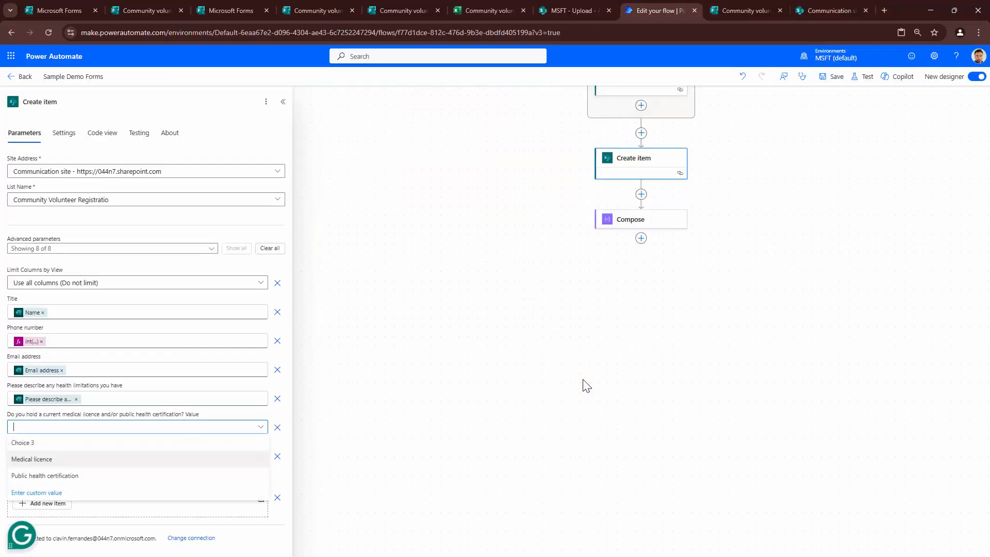
{"action": "key", "text": "Down"}
{"action": "key", "text": "Down"}
{"action": "key", "text": "Return"}
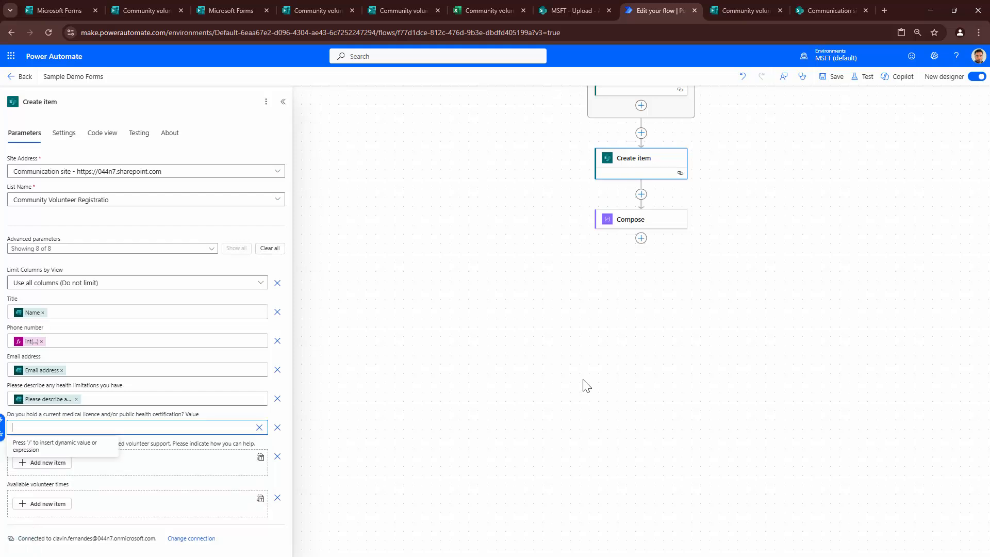
{"action": "key", "text": "/"}
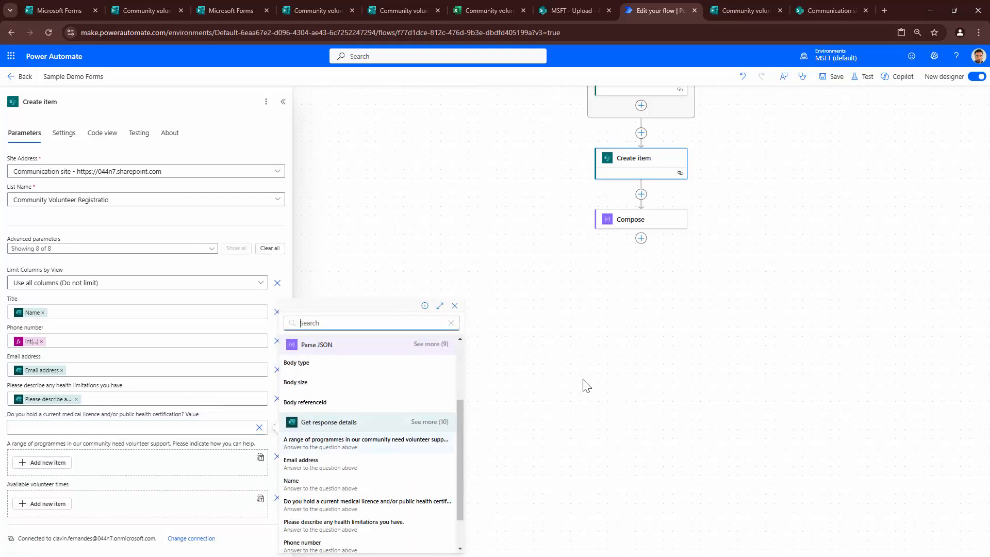
{"action": "key", "text": "Down"}
{"action": "key", "text": "Down"}
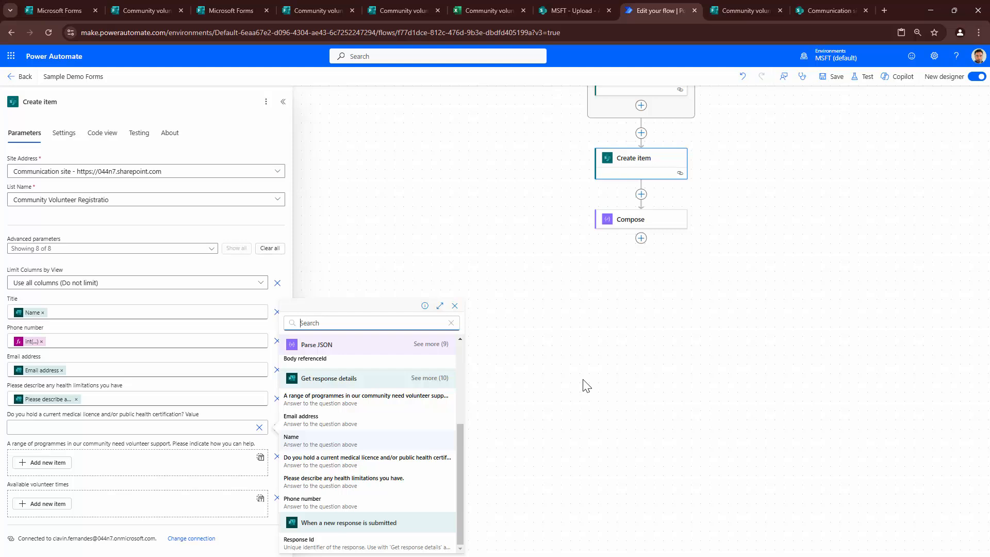
{"action": "key", "text": "Down"}
{"action": "key", "text": "Return"}
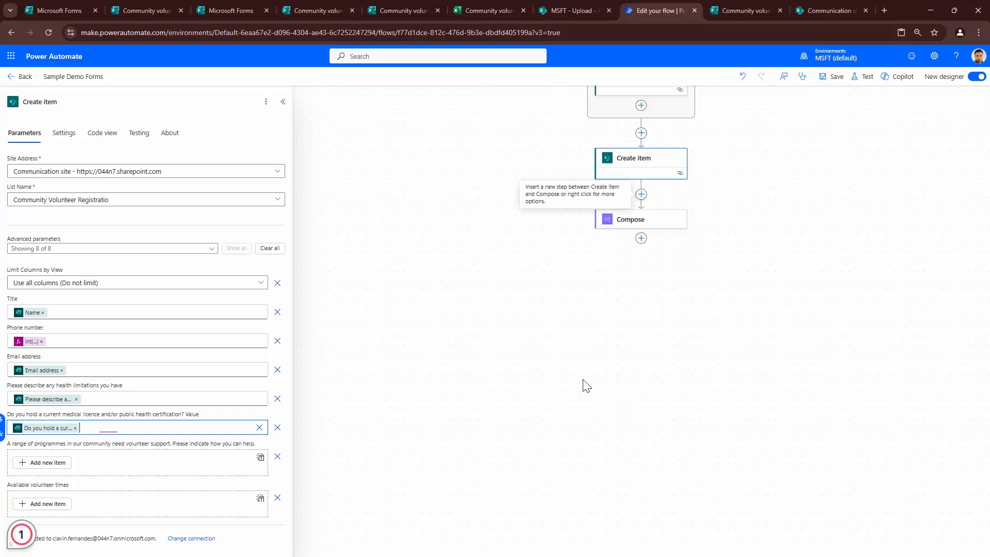
{"action": "left_click", "coordinate": [641, 195]}
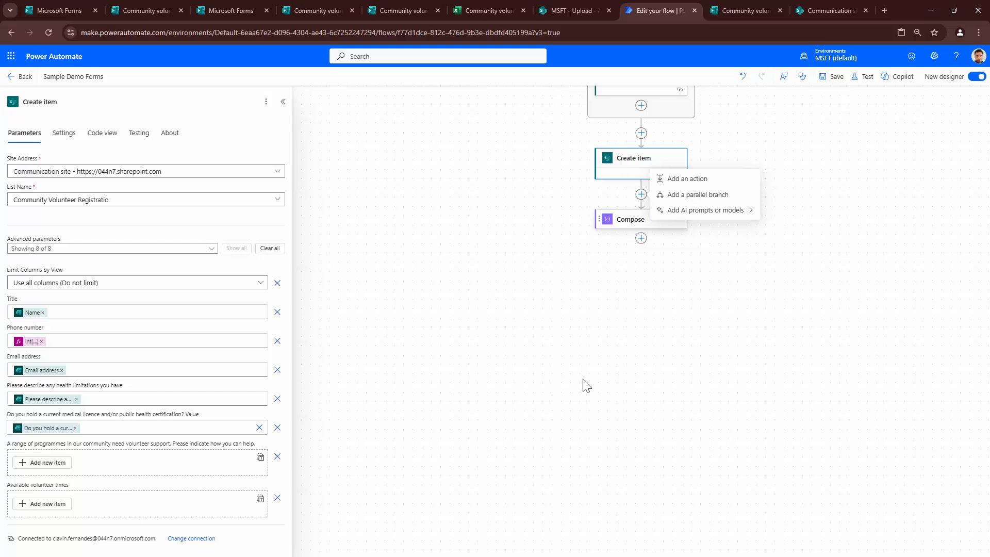
- Replace the Compose input's Upload token with the 'A range of programmes…' answer and save the flow
{"action": "left_click", "coordinate": [631, 220]}
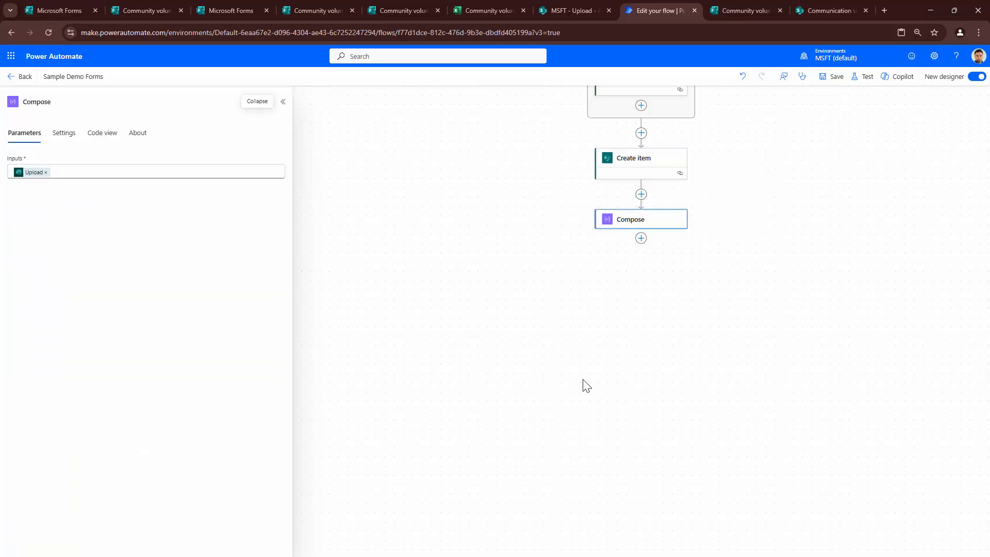
{"action": "left_click", "coordinate": [46, 172]}
{"action": "left_click", "coordinate": [285, 165]}
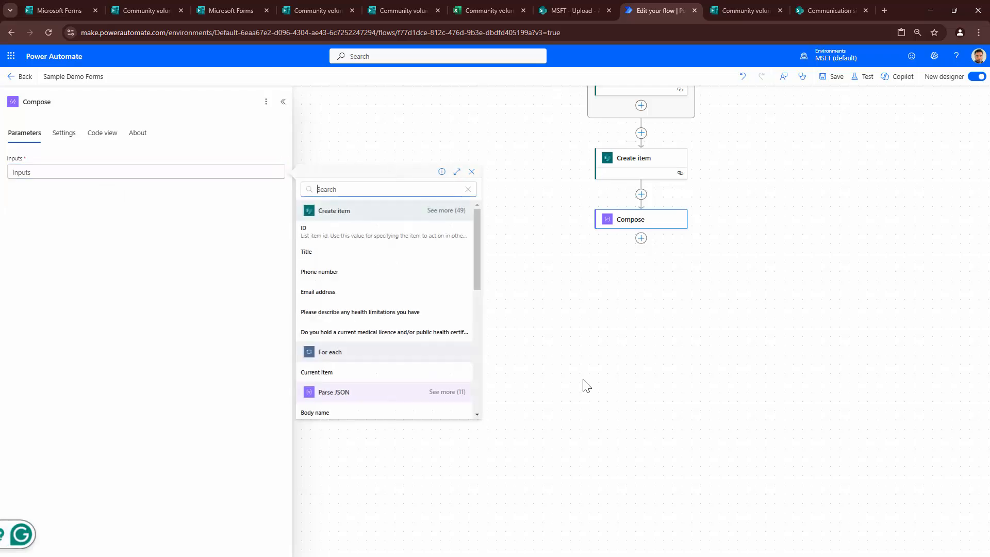
{"action": "scroll", "coordinate": [384, 310], "scroll_direction": "down", "scroll_amount": 5}
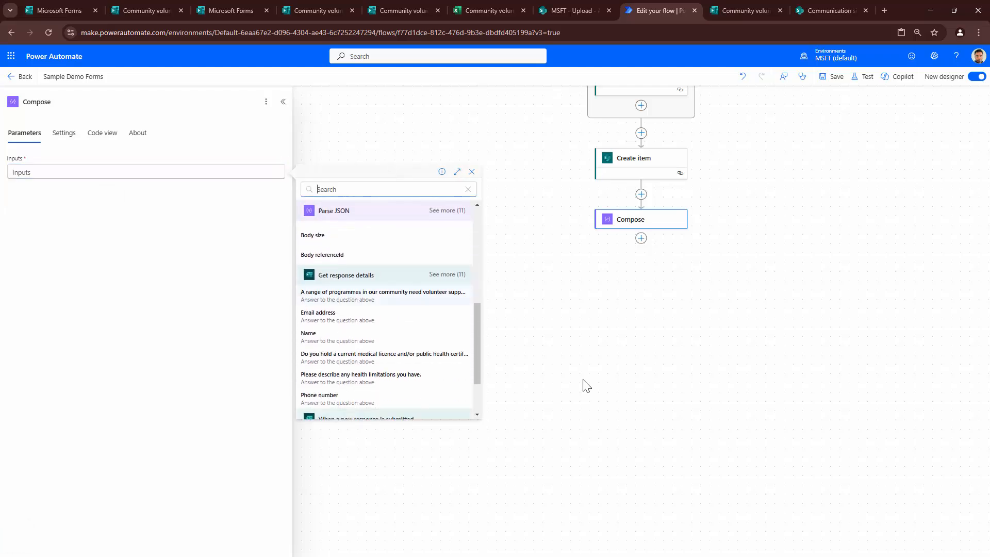
{"action": "left_click", "coordinate": [746, 10]}
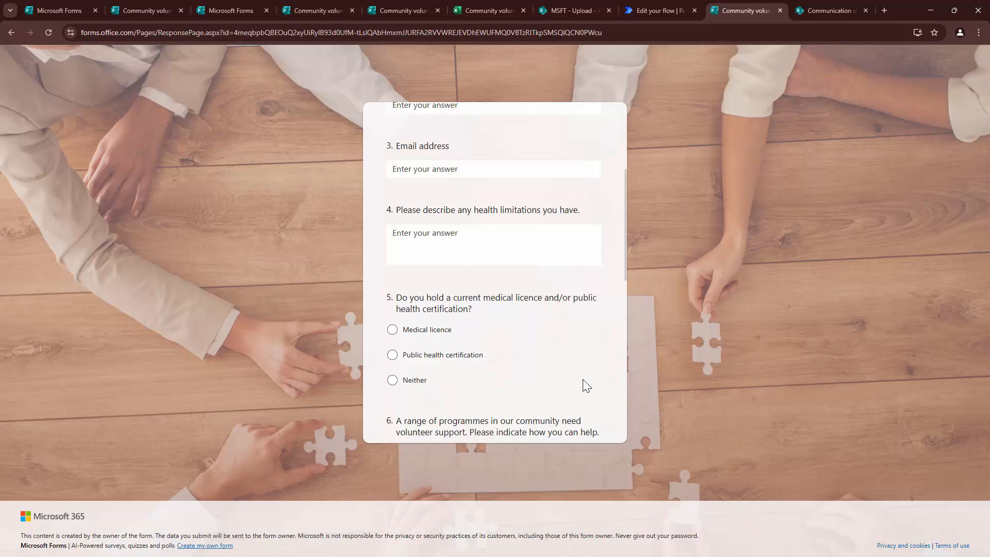
{"action": "scroll", "coordinate": [586, 386], "scroll_direction": "down", "scroll_amount": 2}
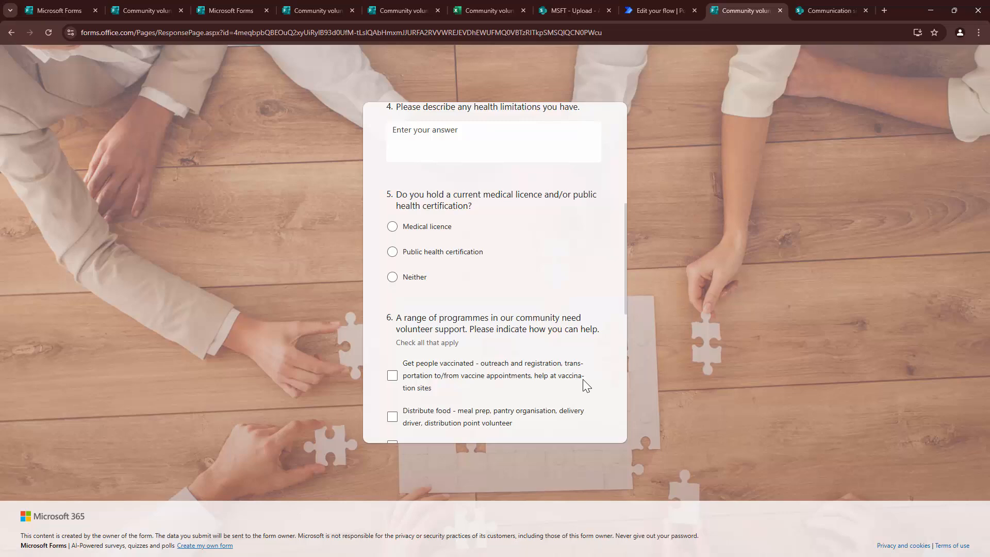
{"action": "key", "text": "ctrl+shift+Tab"}
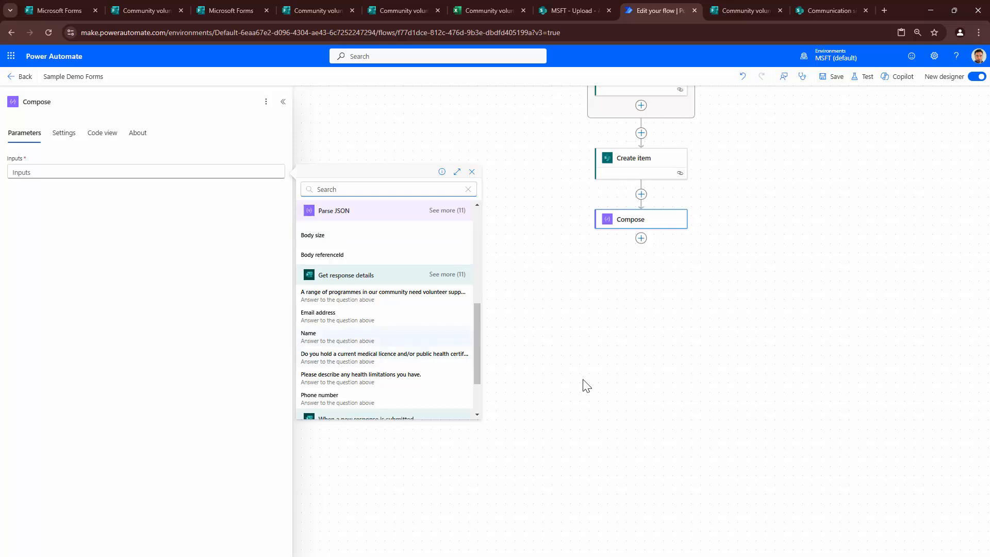
{"action": "left_click", "coordinate": [383, 296]}
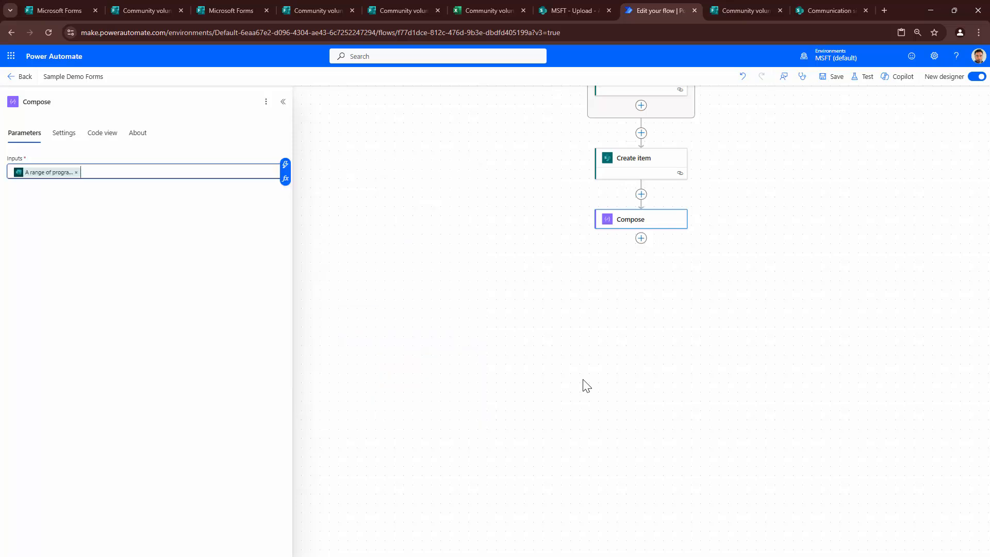
{"action": "left_click", "coordinate": [862, 77]}
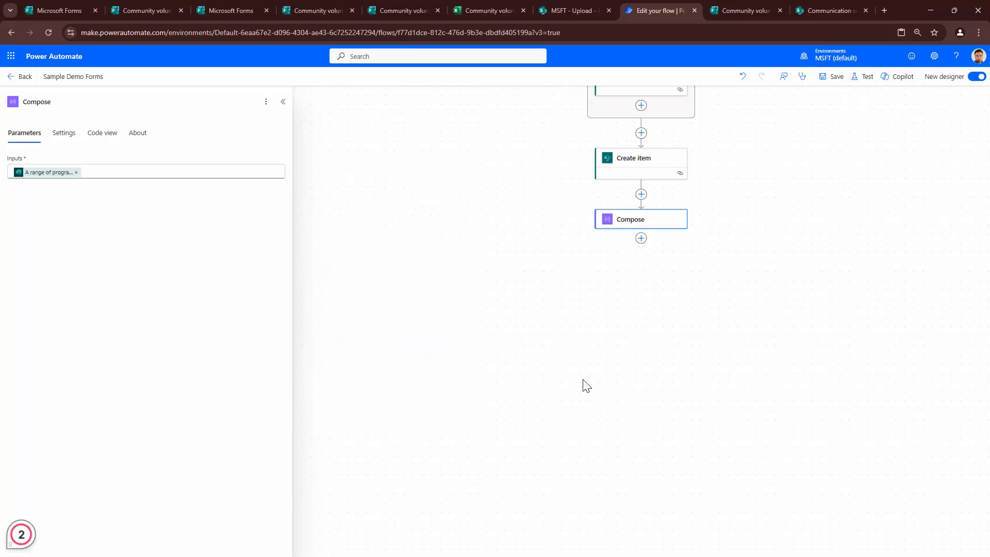
{"action": "left_click", "coordinate": [831, 77]}
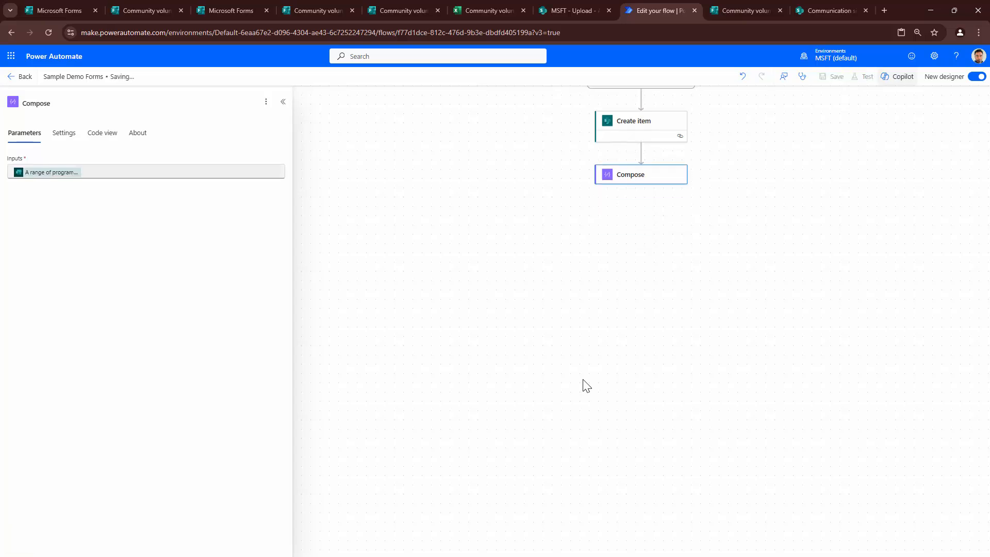
- Test the flow with the recently succeeded trigger run, then reload the SharePoint list
{"action": "left_click", "coordinate": [863, 77]}
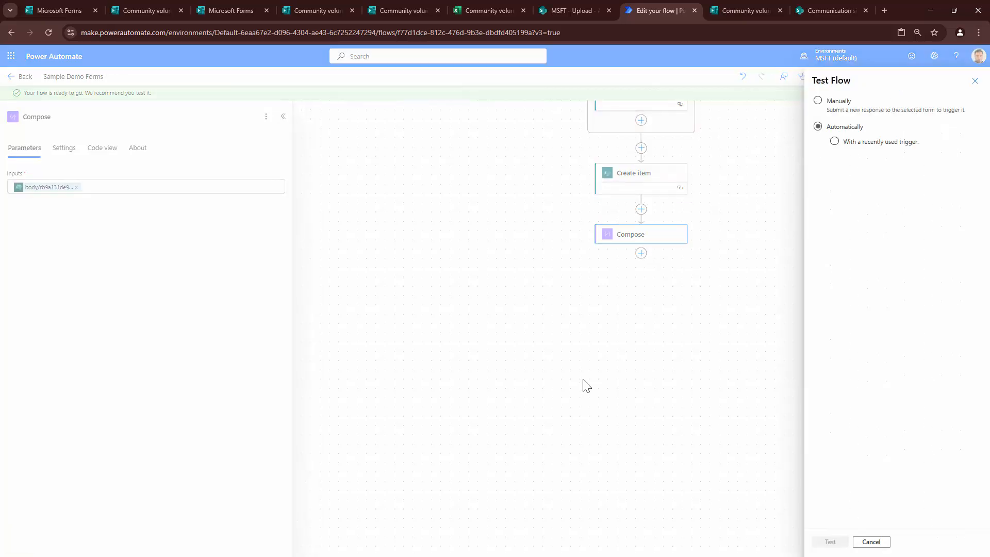
{"action": "left_click", "coordinate": [834, 142]}
{"action": "left_click", "coordinate": [824, 160]}
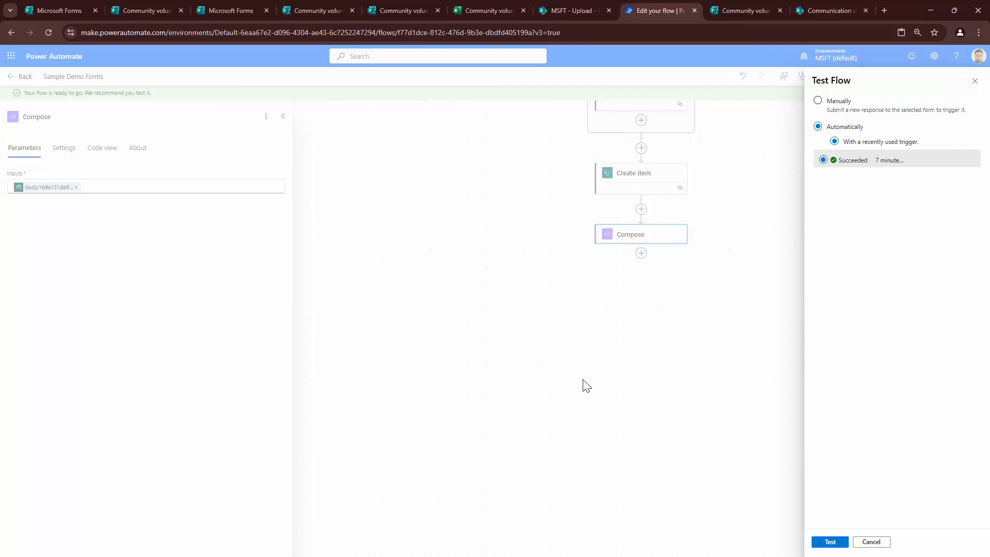
{"action": "left_click", "coordinate": [830, 542]}
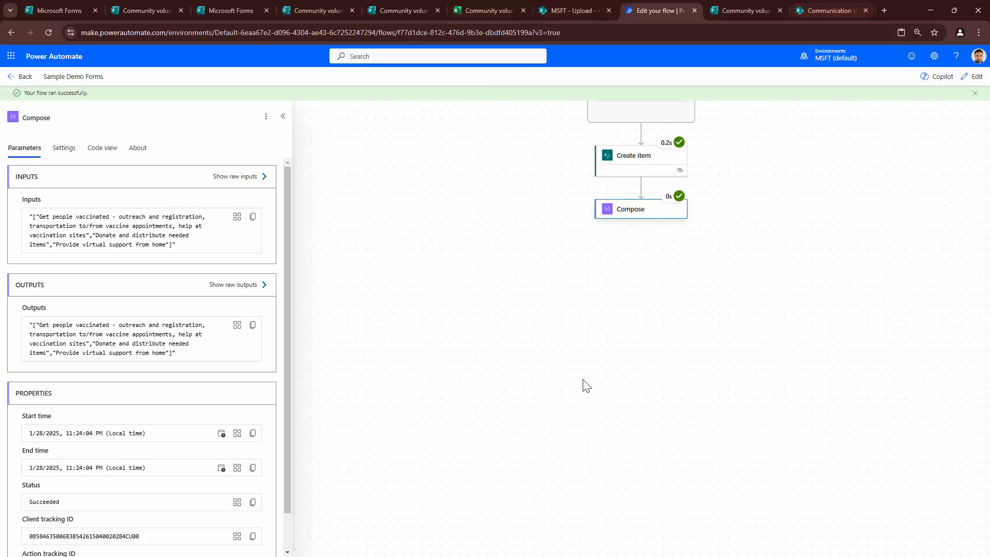
{"action": "key", "text": "ctrl+Tab"}
{"action": "key", "text": "ctrl+Tab"}
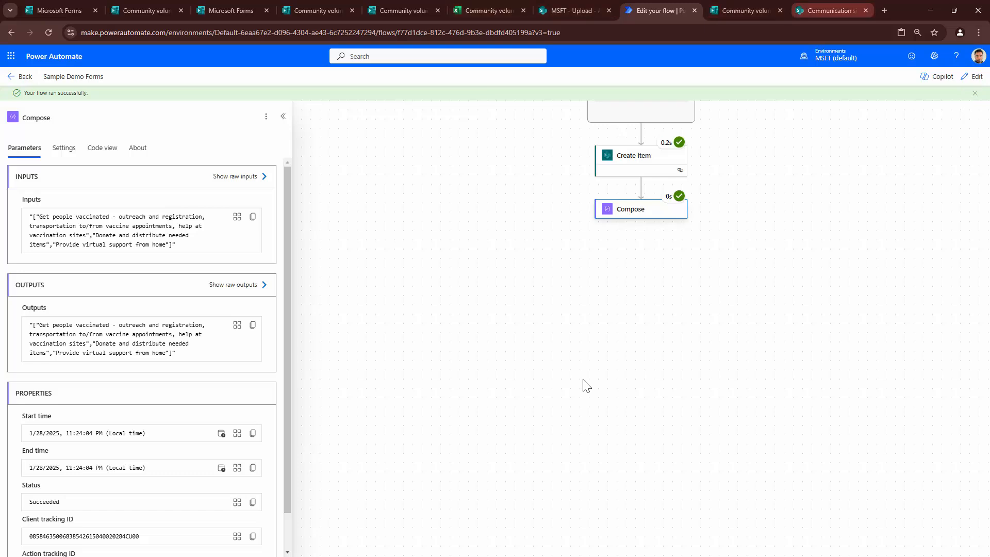
{"action": "key", "text": "F5"}
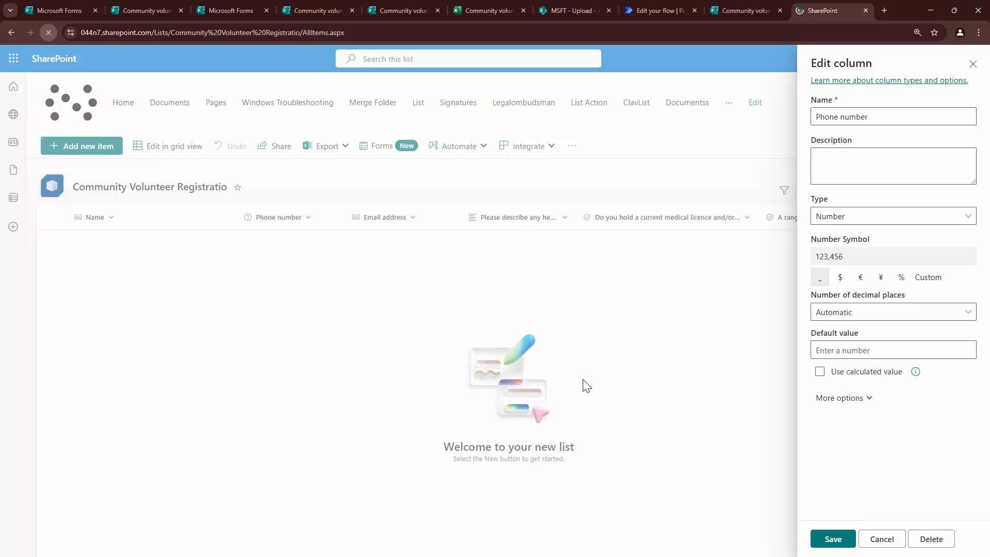
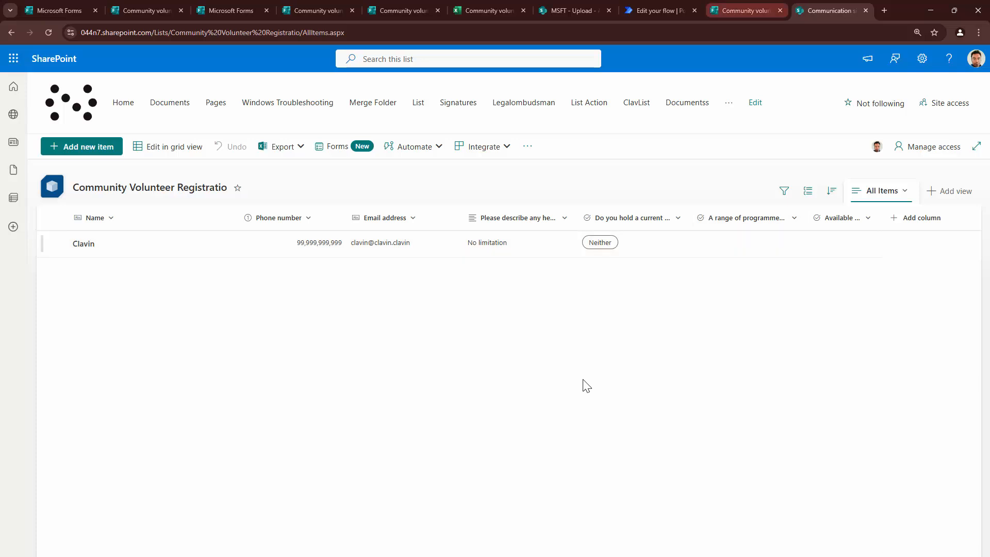
- Return to the Power Automate run to see Compose output the three selected programmes as an array
{"action": "left_click", "coordinate": [660, 11]}
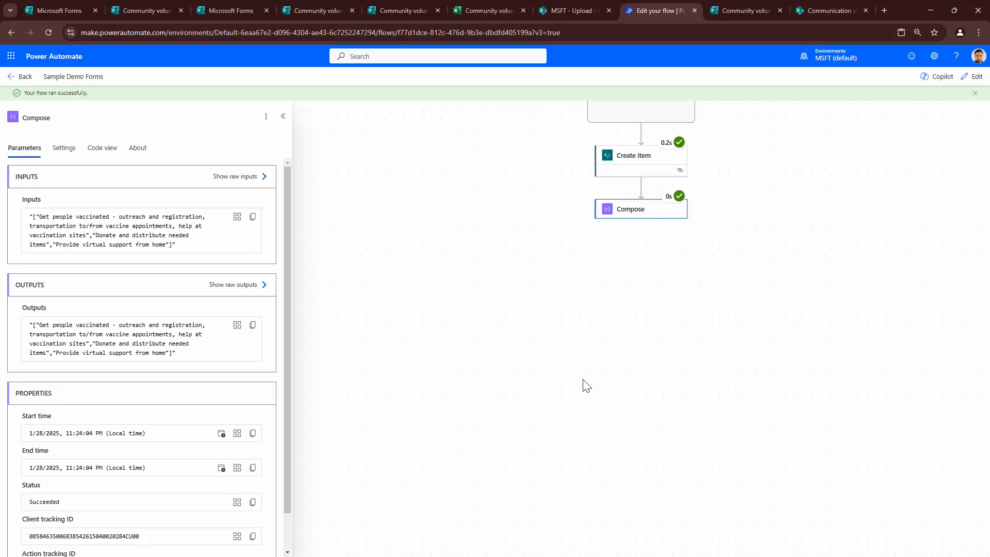
- In edit mode, add a Select data operation after the Compose step
{"action": "left_click_drag", "start_coordinate": [176, 353], "coordinate": [29, 324]}
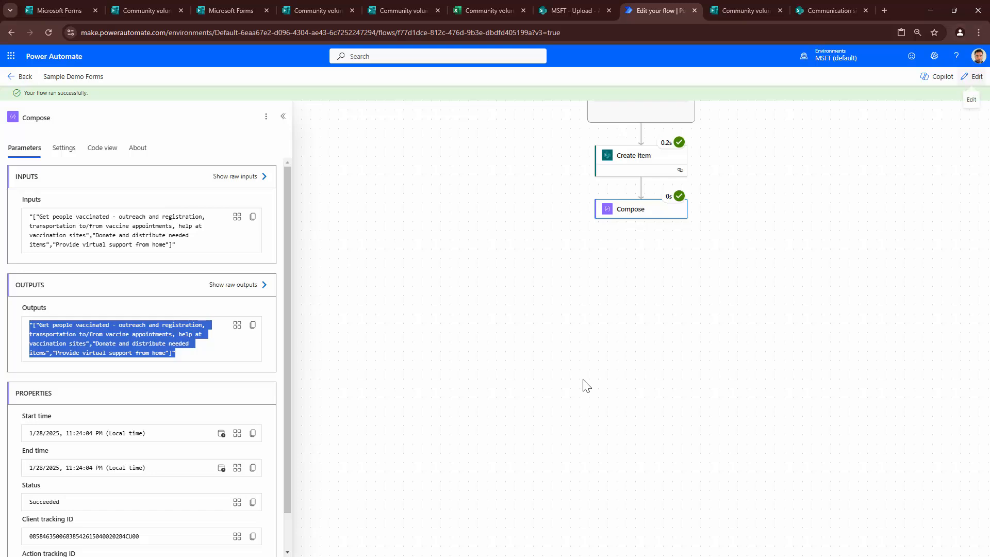
{"action": "left_click", "coordinate": [972, 77]}
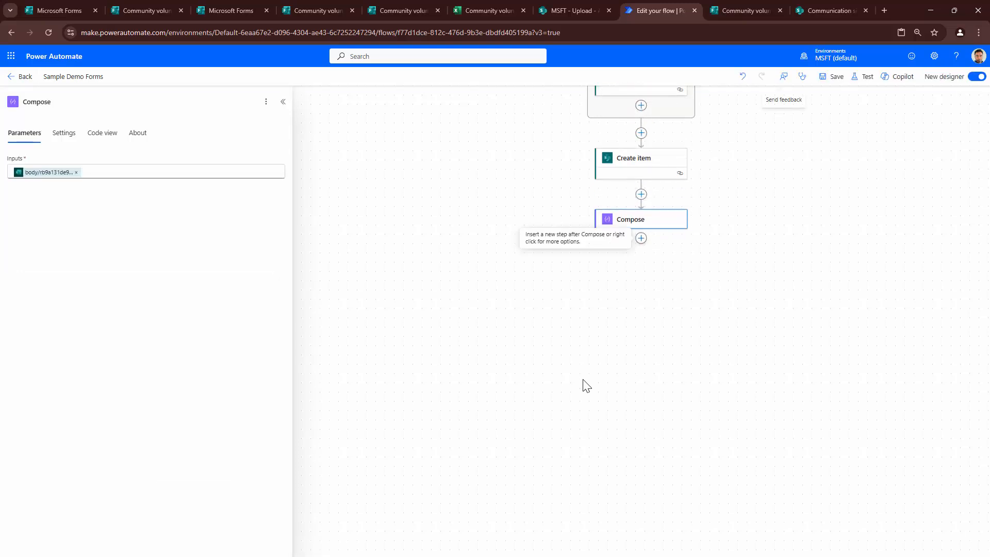
{"action": "left_click", "coordinate": [641, 238]}
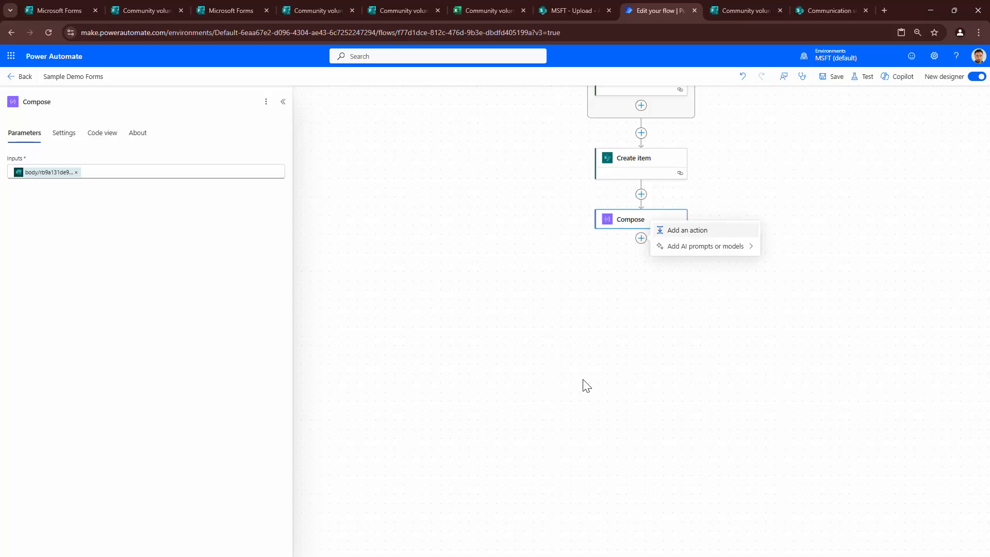
{"action": "left_click", "coordinate": [688, 230]}
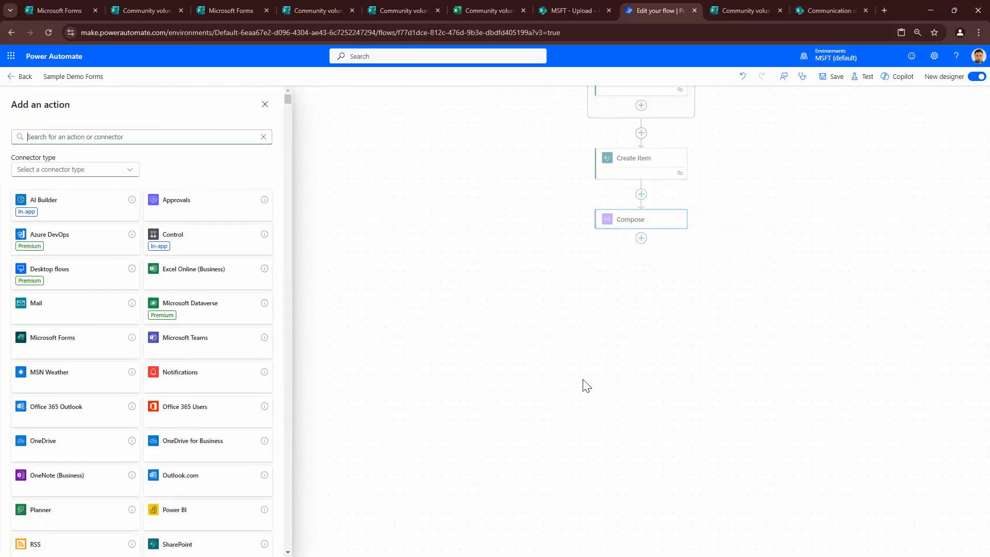
{"action": "type", "text": "select"}
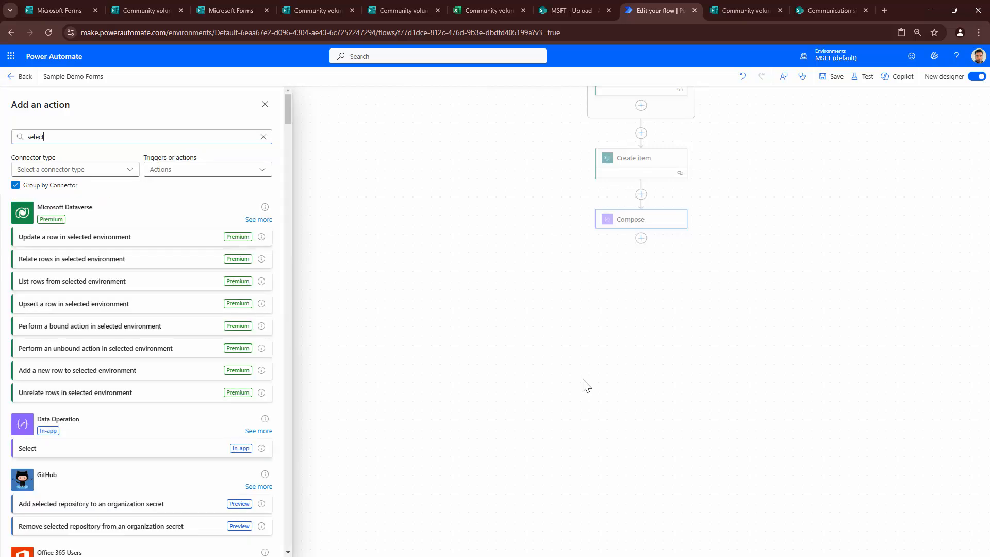
{"action": "key", "text": "Return"}
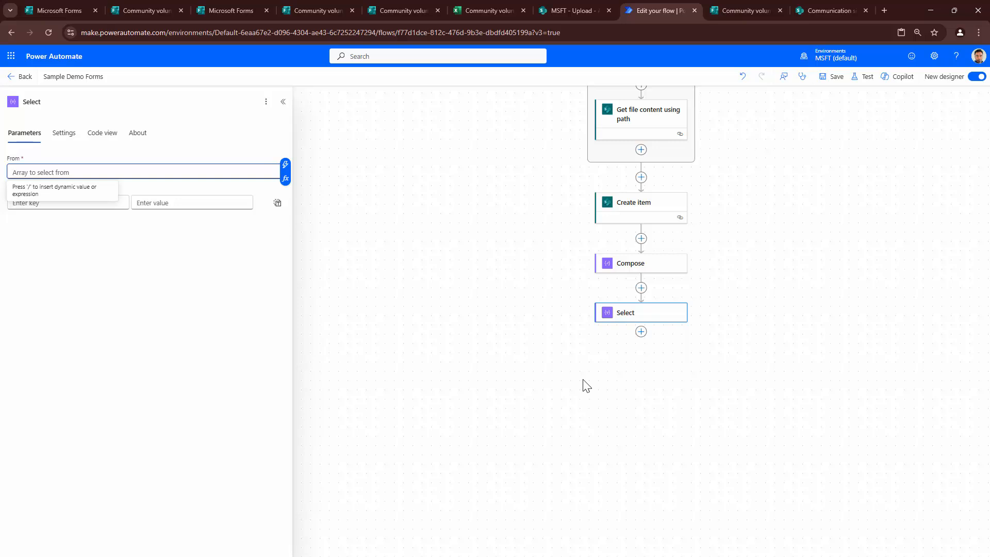
- Set Select's From to a json() expression of the multi-choice programmes answer
{"action": "key", "text": "/"}
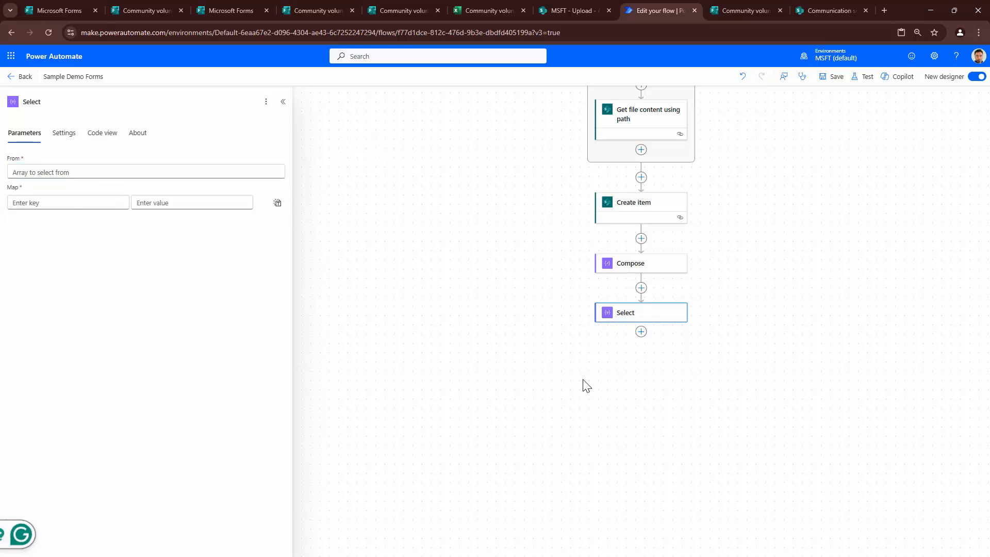
{"action": "key", "text": "Escape"}
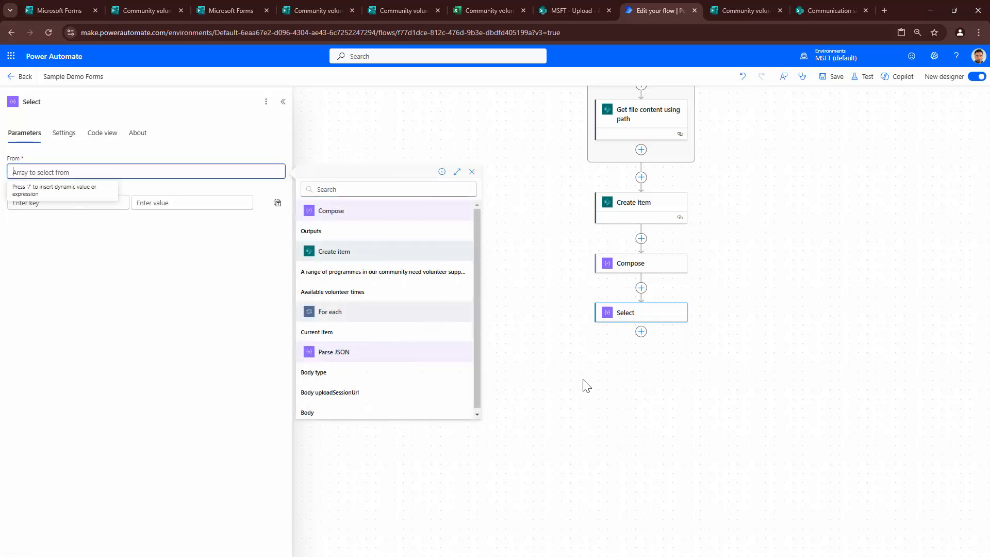
{"action": "key", "text": "Tab"}
{"action": "key", "text": "Tab"}
{"action": "key", "text": "Return"}
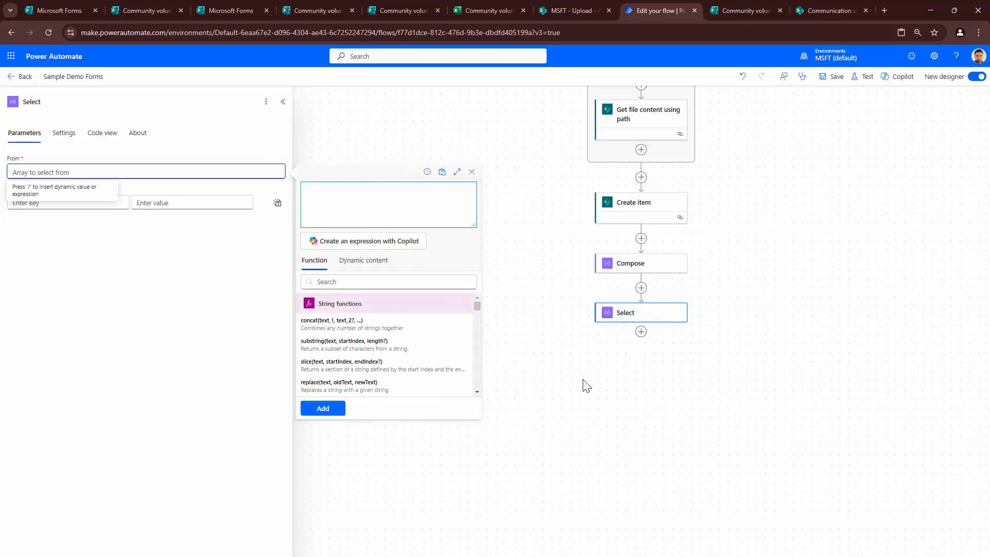
{"action": "type", "text": "json("}
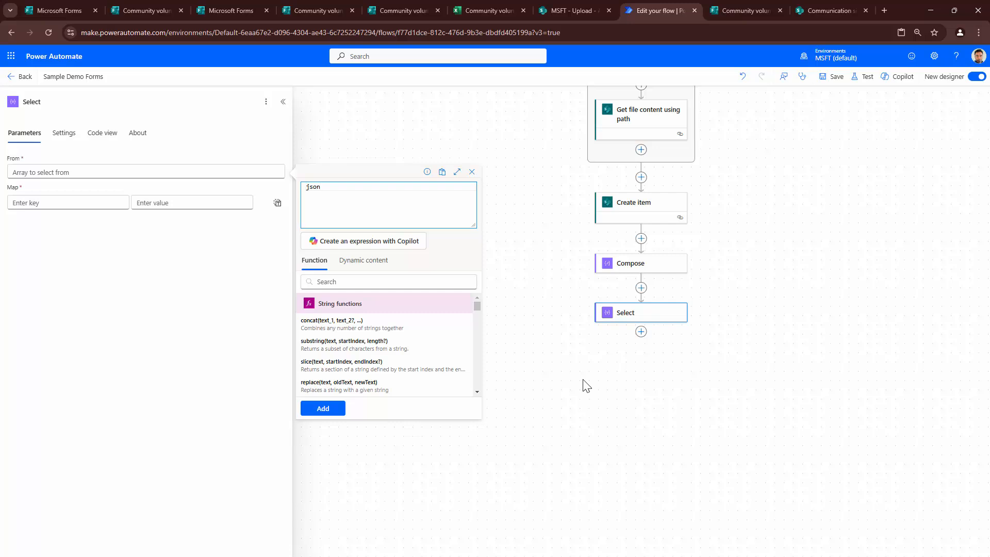
{"action": "type", "text": "("}
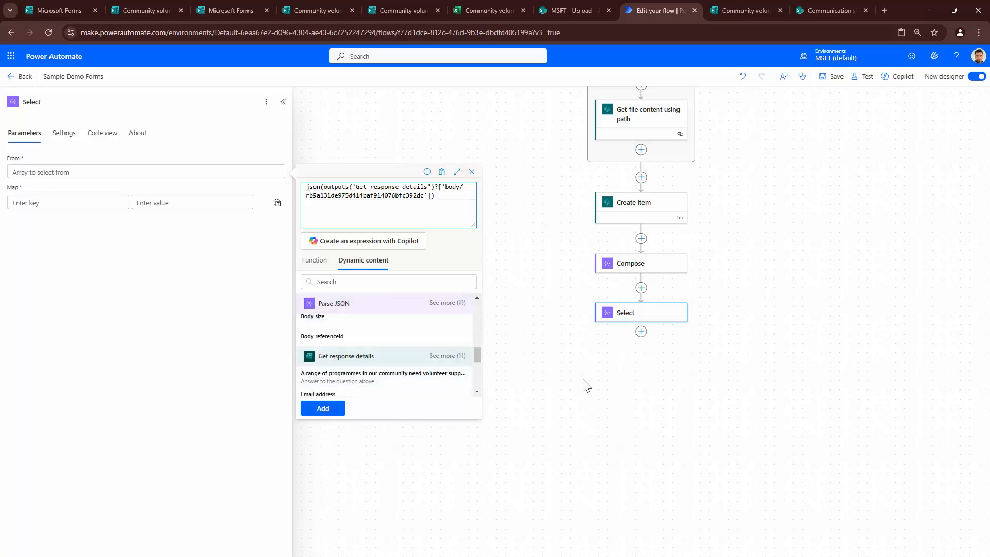
{"action": "left_click", "coordinate": [323, 408]}
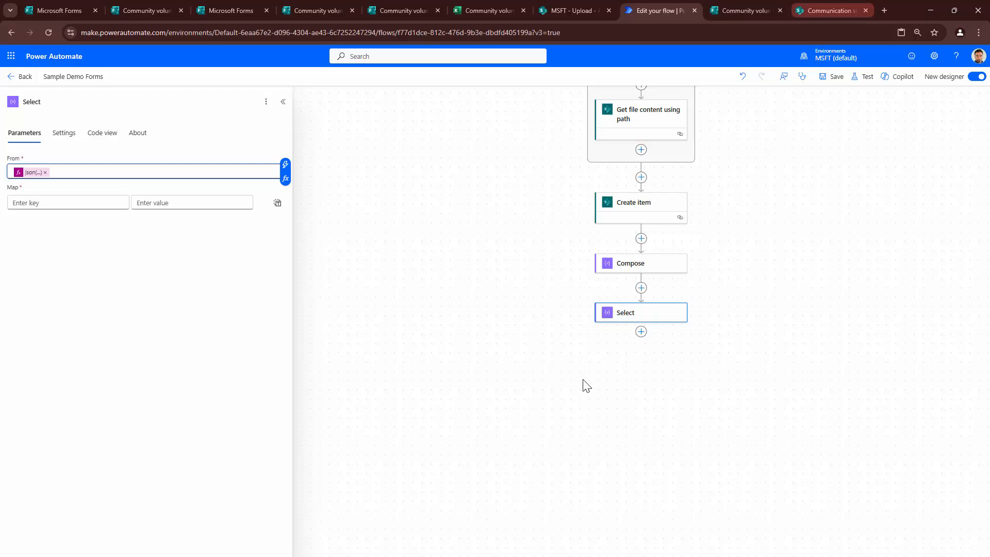
{"action": "left_click", "coordinate": [746, 11]}
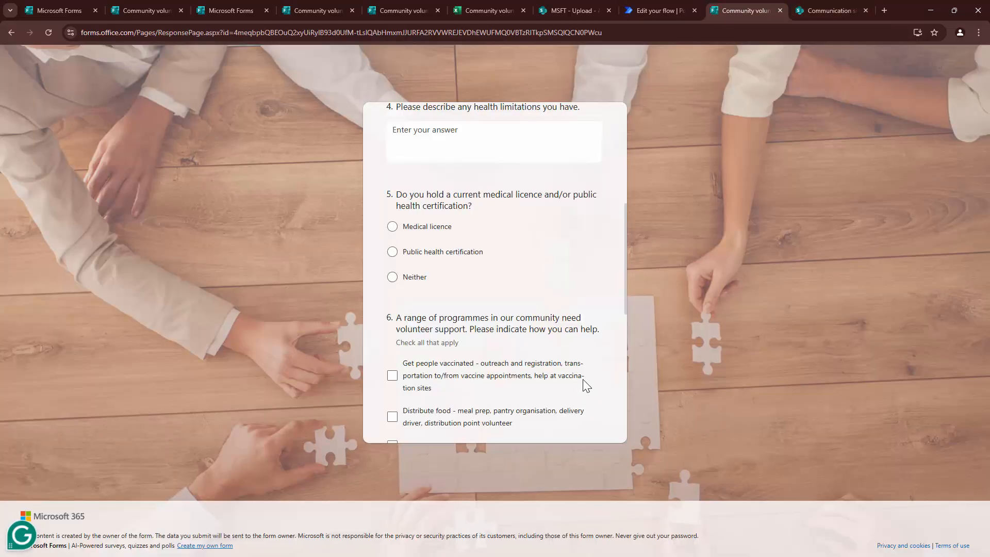
{"action": "left_click", "coordinate": [660, 11]}
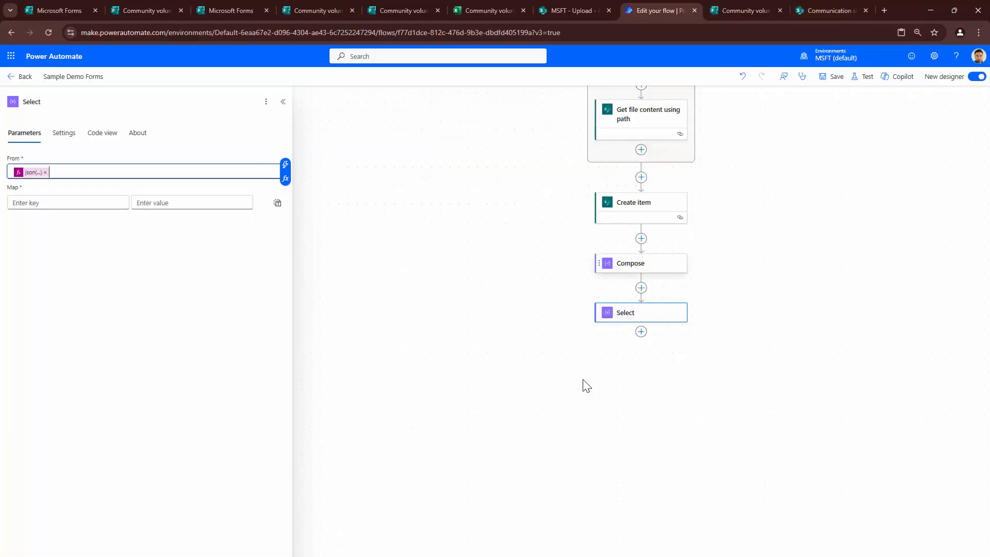
- Move Select above Create item and map a key named 'Value' to item()
{"action": "mouse_move", "coordinate": [641, 313]}
{"action": "left_mouse_down"}
{"action": "mouse_move", "coordinate": [654, 178]}
{"action": "mouse_move", "coordinate": [642, 178]}
{"action": "left_mouse_up"}
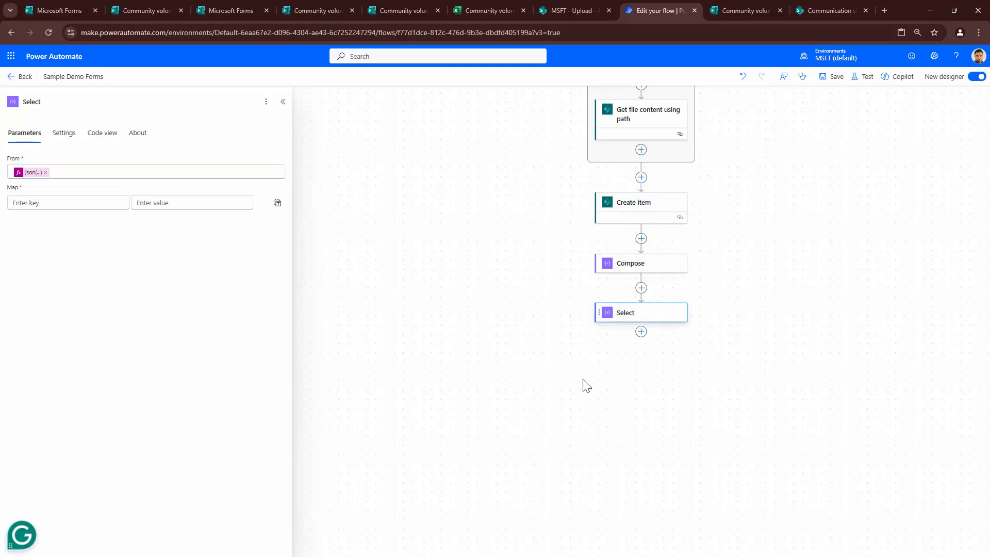
{"action": "left_click_drag", "start_coordinate": [641, 312], "coordinate": [641, 178]}
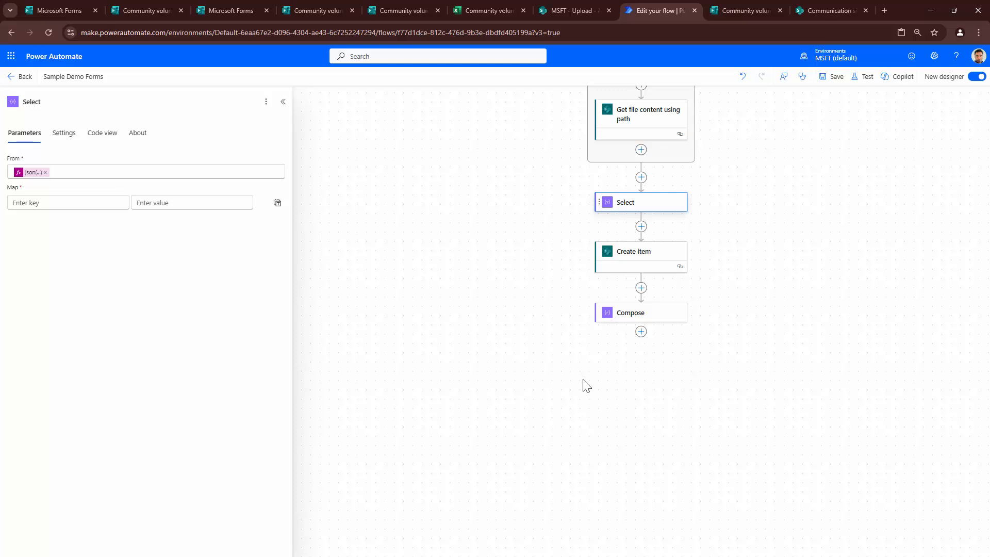
{"action": "key", "text": "Tab"}
{"action": "key", "text": "slash"}
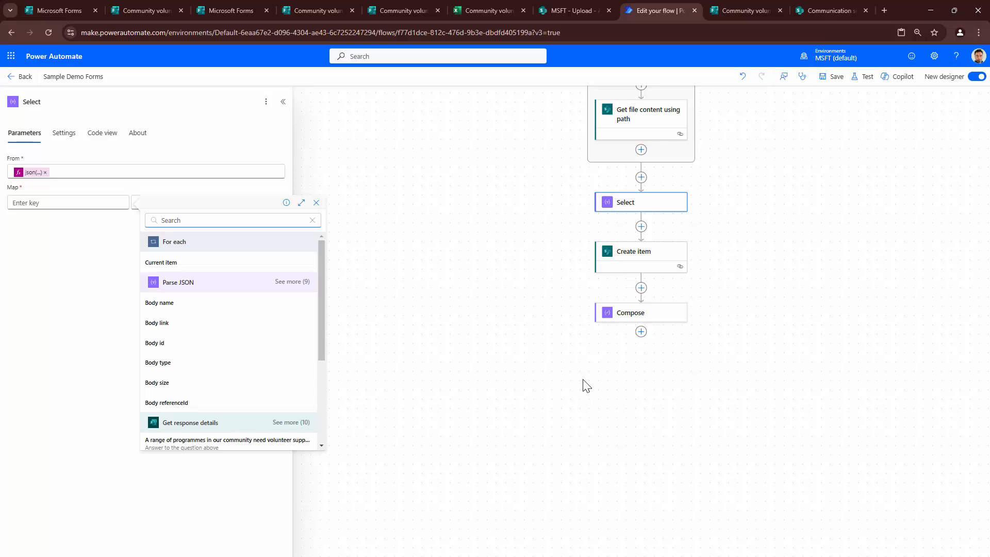
{"action": "key", "text": "Escape"}
{"action": "type", "text": "Value"}
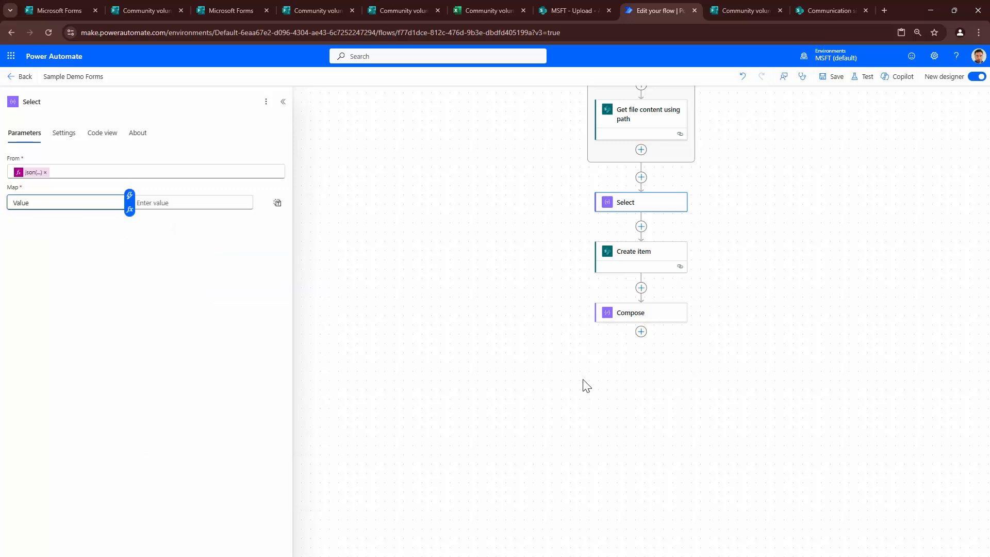
{"action": "key", "text": "Tab"}
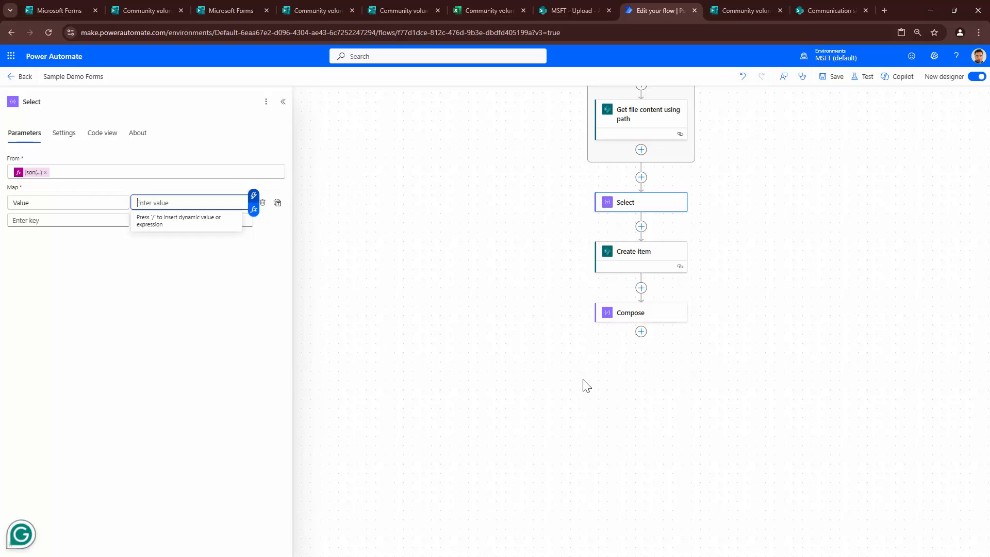
{"action": "key", "text": "slash"}
{"action": "type", "text": "item"}
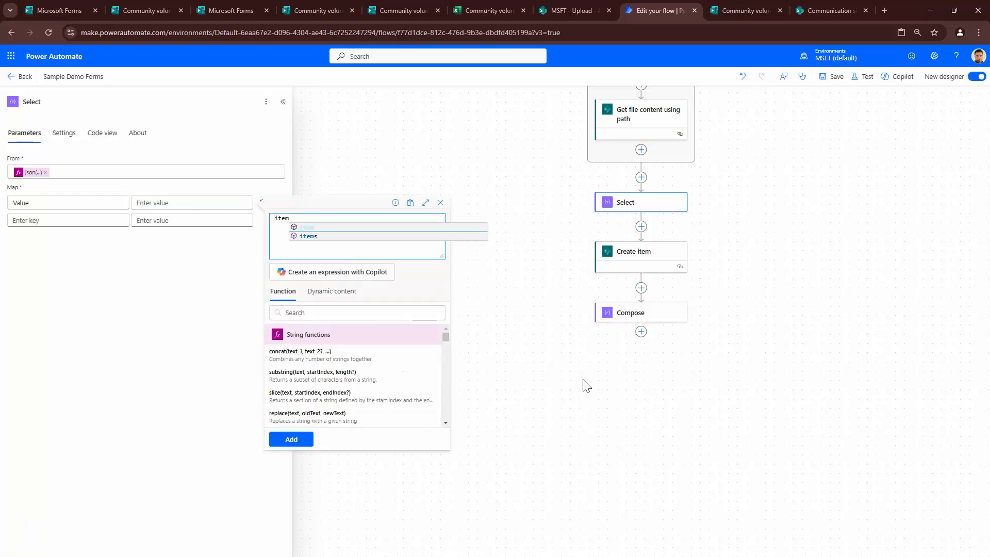
{"action": "type", "text": "()"}
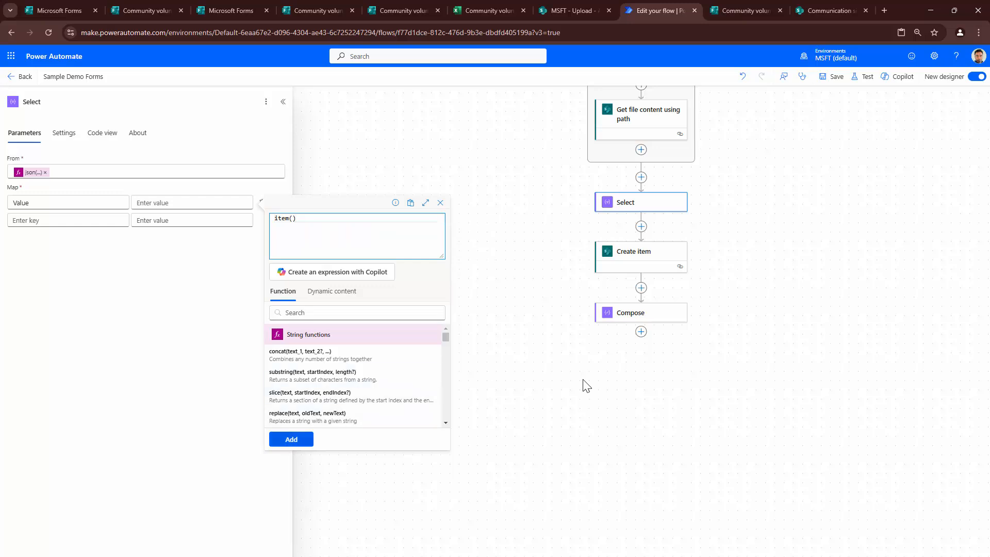
{"action": "key", "text": "Return"}
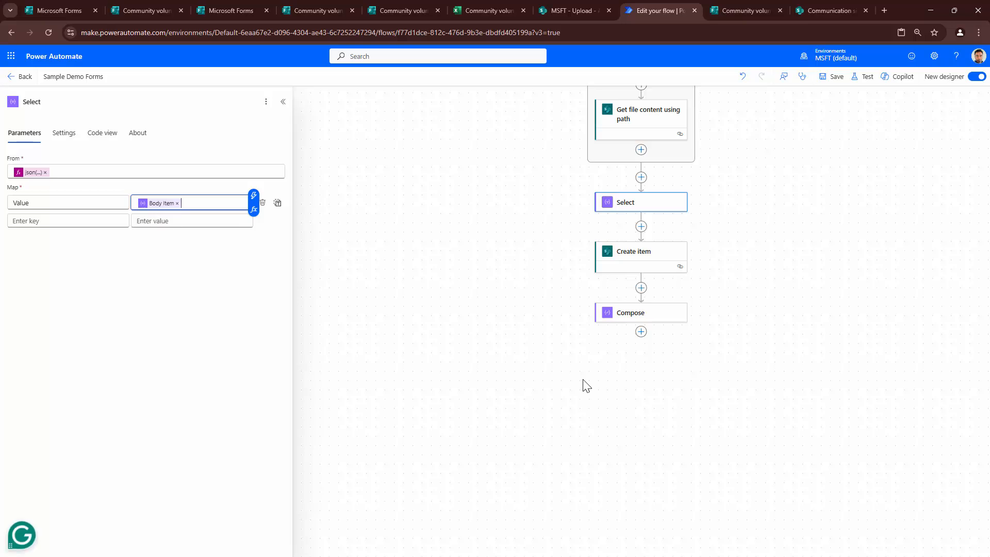
- Show Create item's advanced fields and switch the programmes field to whole-array input
{"action": "scroll", "coordinate": [586, 385], "scroll_direction": "up", "scroll_amount": 3}
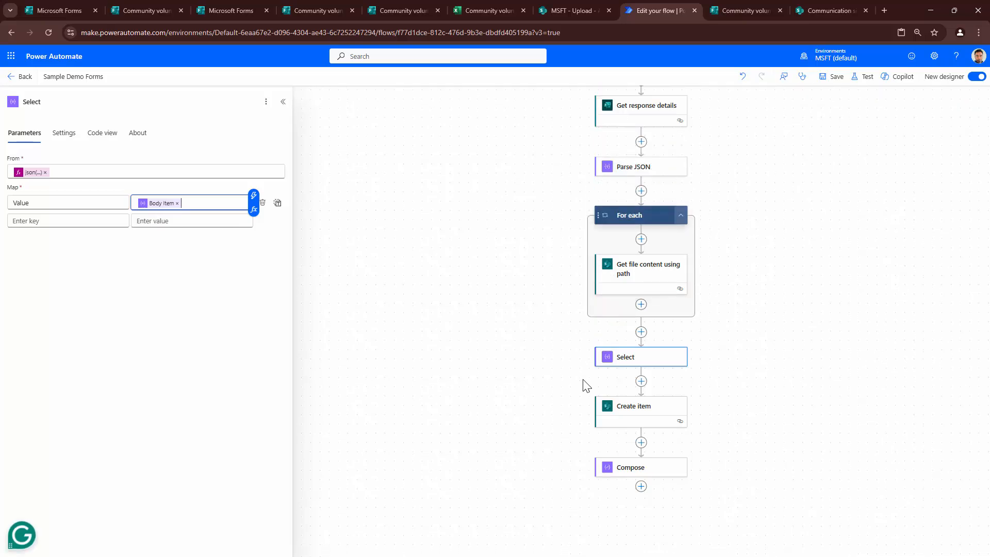
{"action": "scroll", "coordinate": [587, 385], "scroll_direction": "up", "scroll_amount": 1}
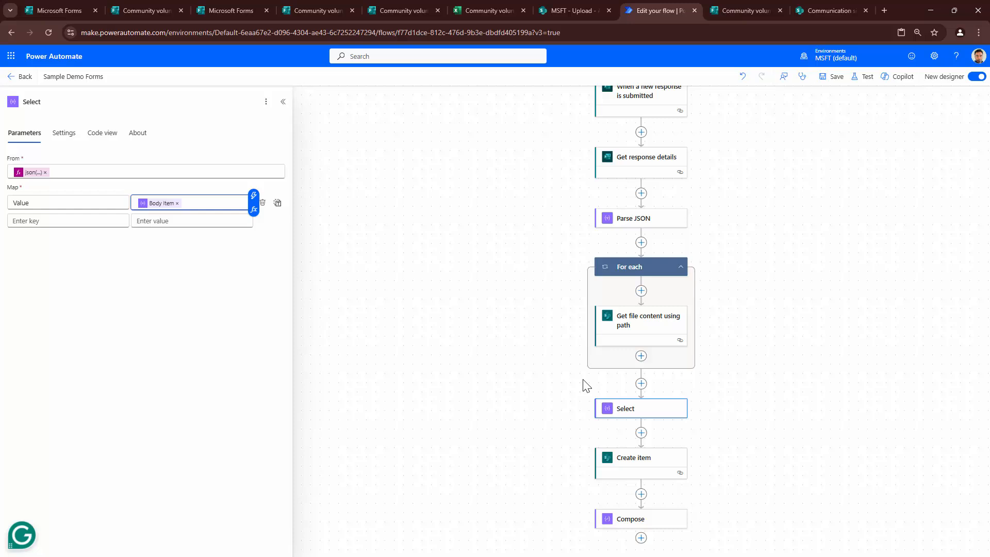
{"action": "scroll", "coordinate": [585, 385], "scroll_direction": "down", "scroll_amount": 2}
{"action": "left_click", "coordinate": [585, 384]}
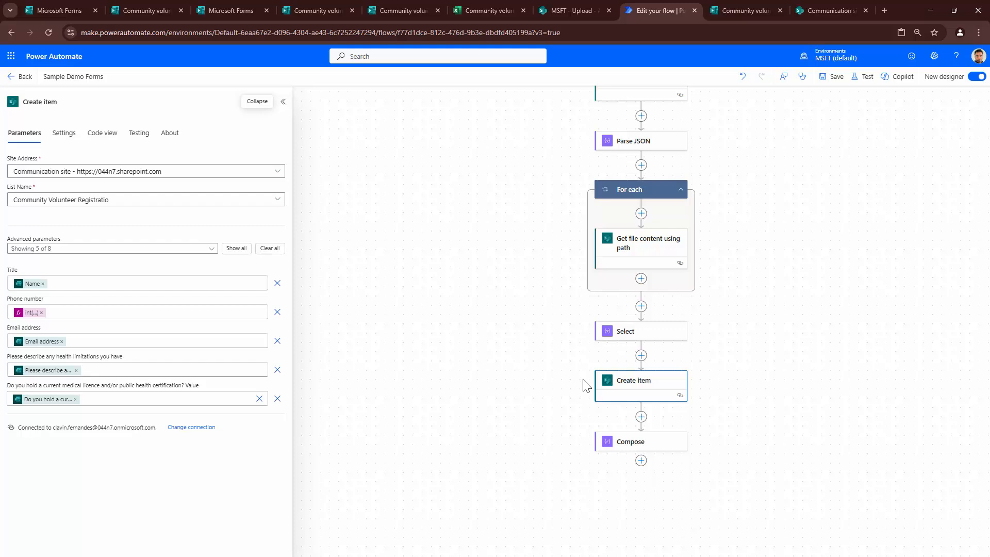
{"action": "key", "text": "Return"}
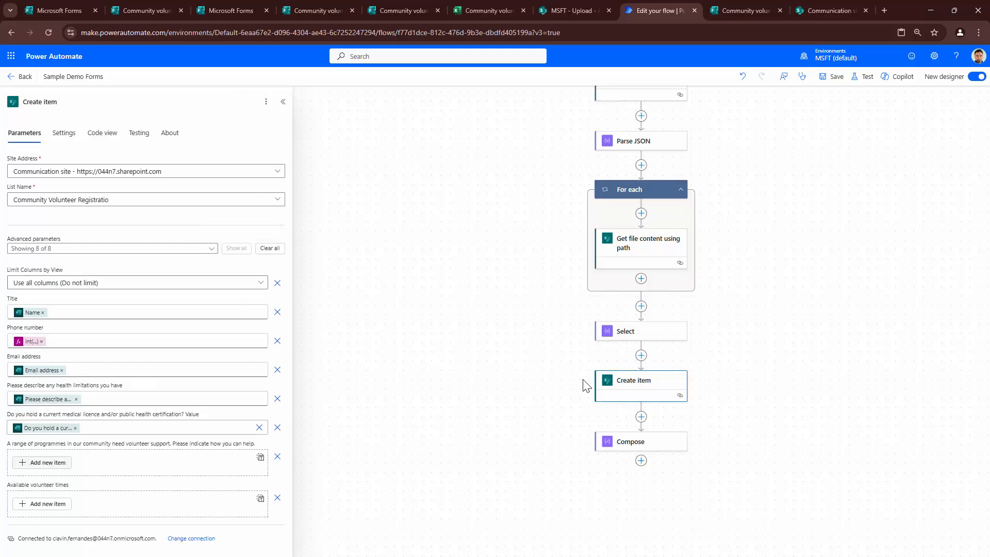
{"action": "key", "text": "Return"}
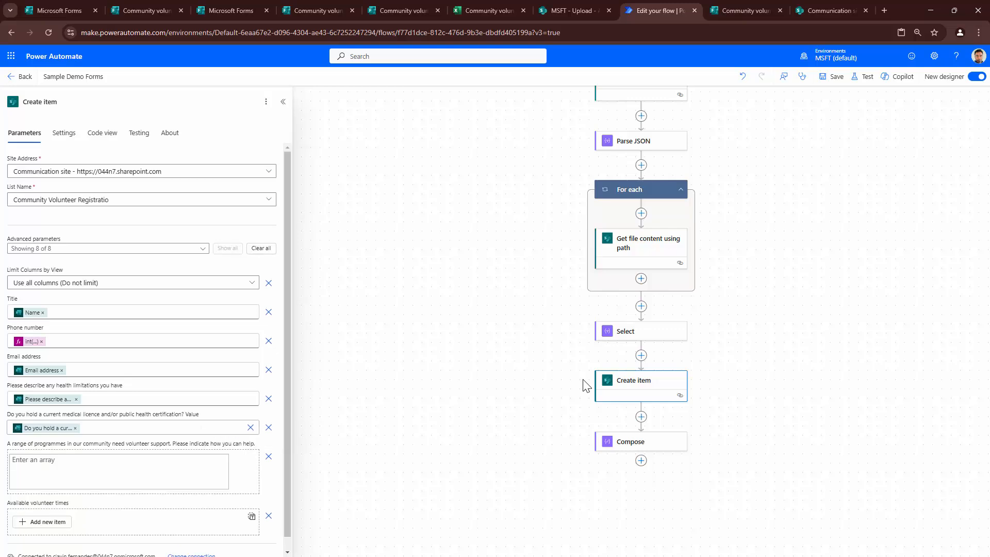
{"action": "left_click", "coordinate": [119, 472]}
{"action": "left_click", "coordinate": [229, 455]}
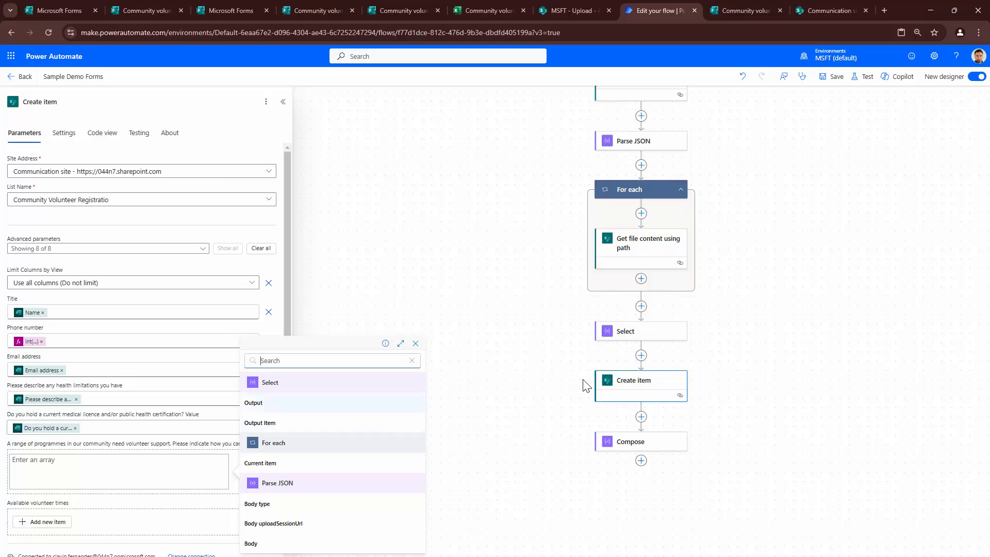
- Save the flow and start switching to the classic designer
{"action": "left_click", "coordinate": [586, 386]}
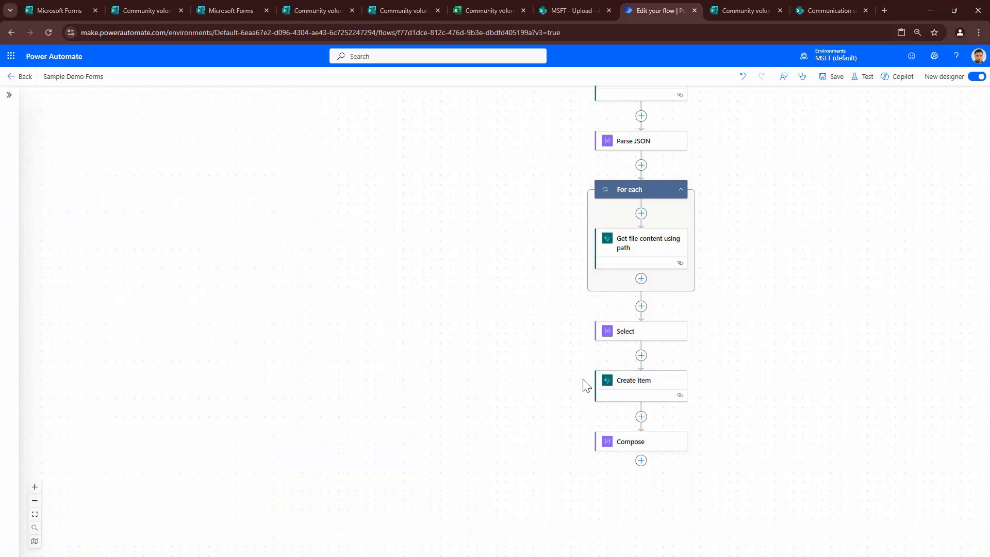
{"action": "key", "text": "ctrl+s"}
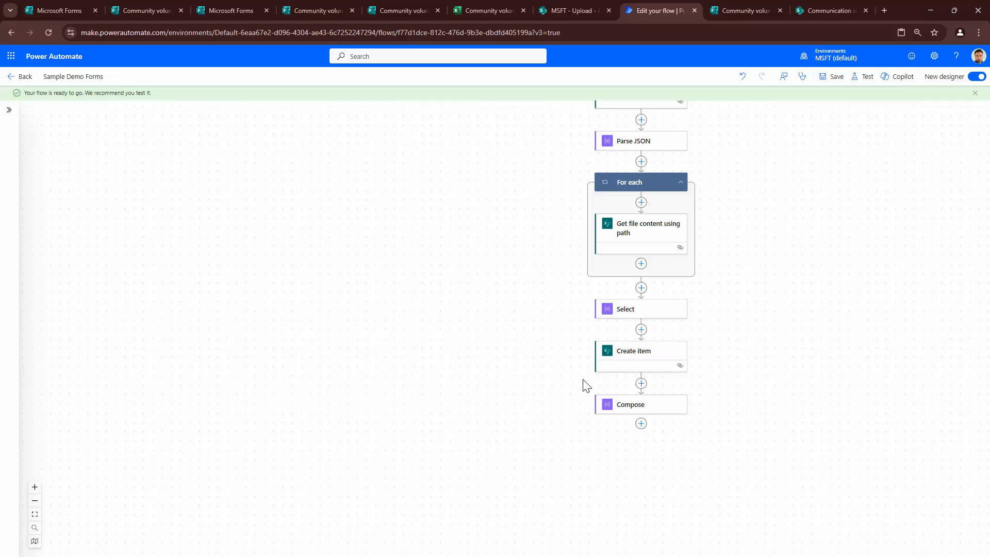
{"action": "left_click", "coordinate": [977, 76]}
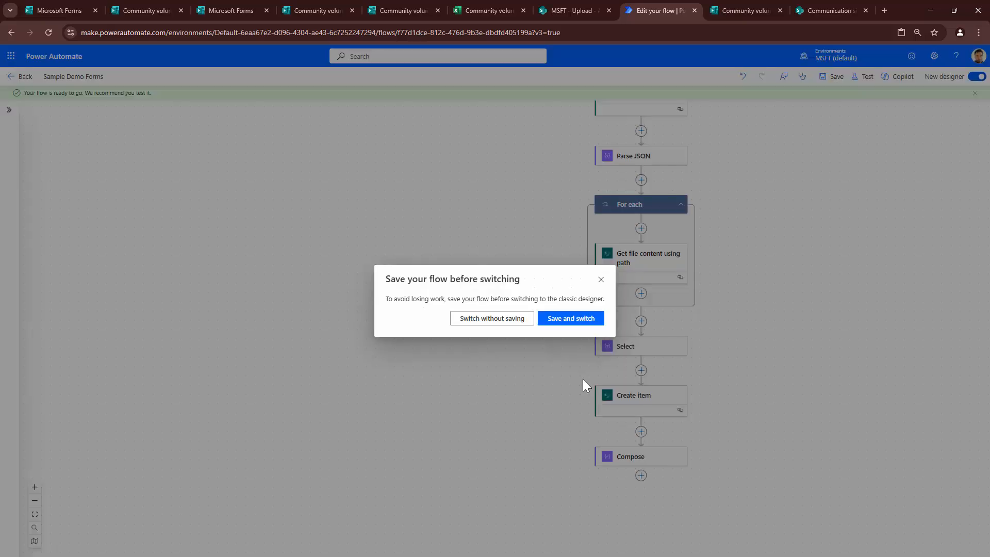
- Save and switch to the classic designer, expanding the Create item step
{"action": "left_click", "coordinate": [571, 318]}
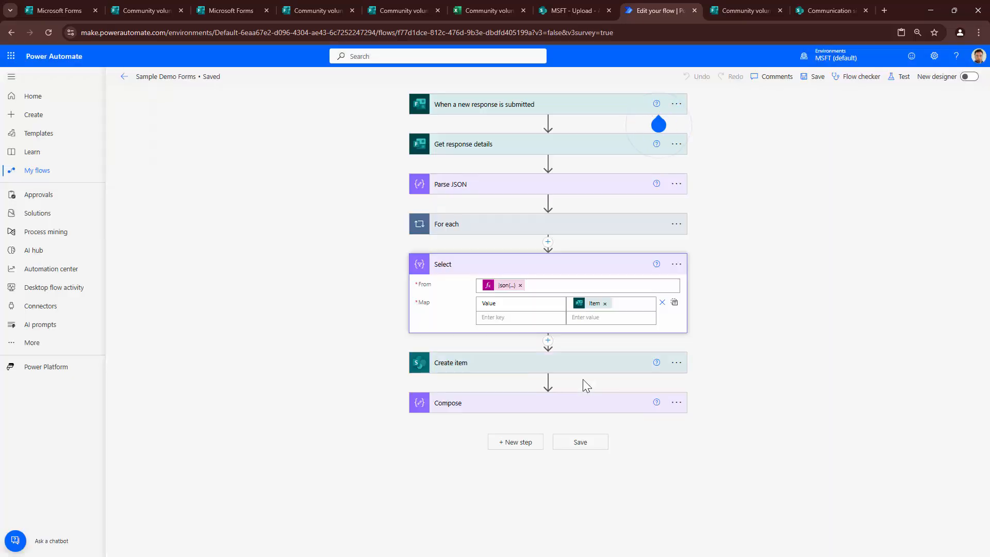
{"action": "left_click", "coordinate": [583, 370]}
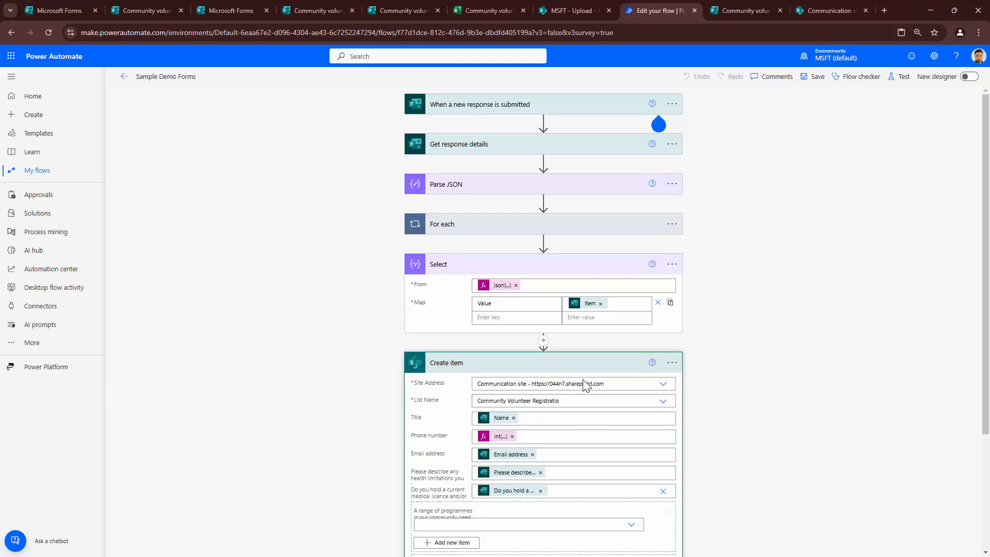
{"action": "scroll", "coordinate": [583, 380], "scroll_direction": "down", "scroll_amount": 2}
{"action": "scroll", "coordinate": [586, 386], "scroll_direction": "down", "scroll_amount": 1}
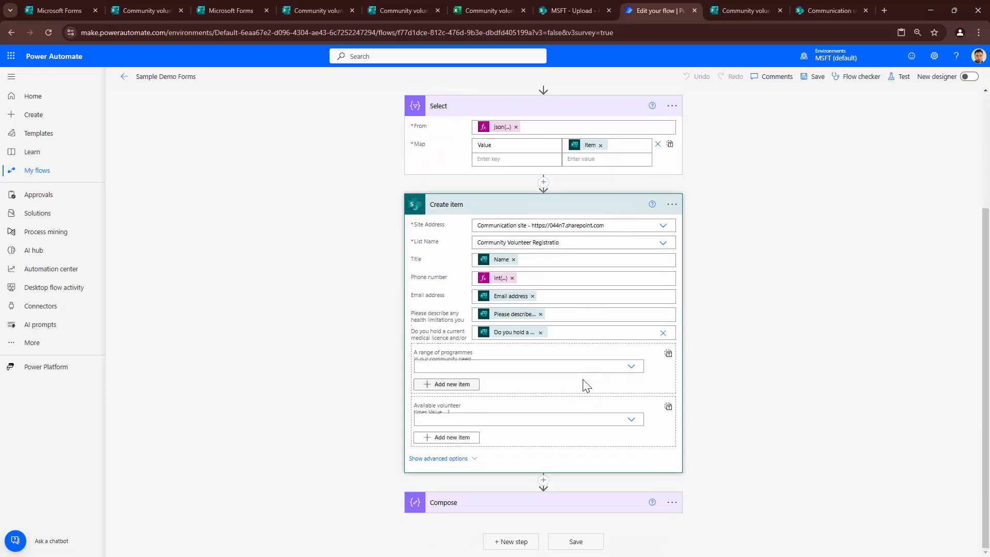
- Put the programmes field in whole-array mode, insert Select's Output, and save
{"action": "left_click", "coordinate": [668, 354]}
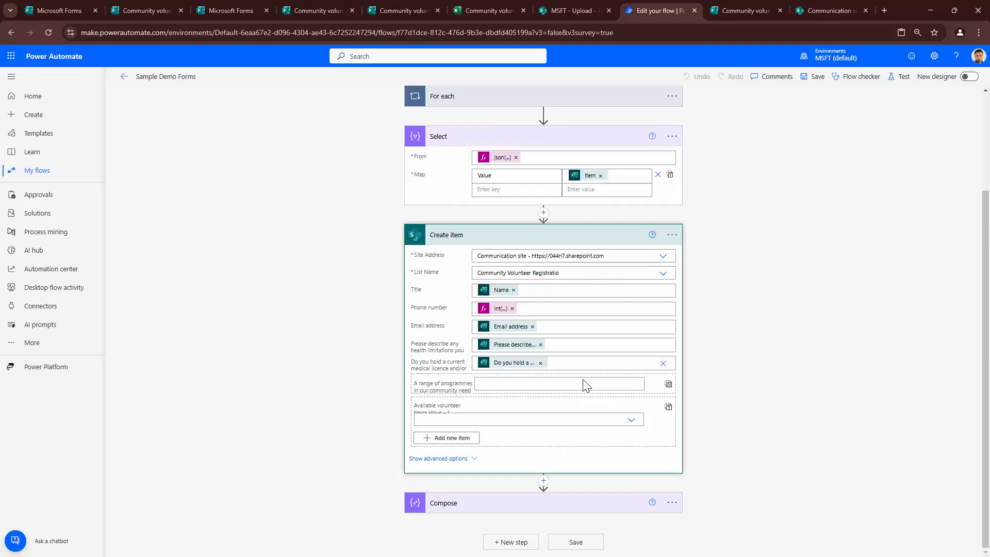
{"action": "left_click", "coordinate": [586, 386]}
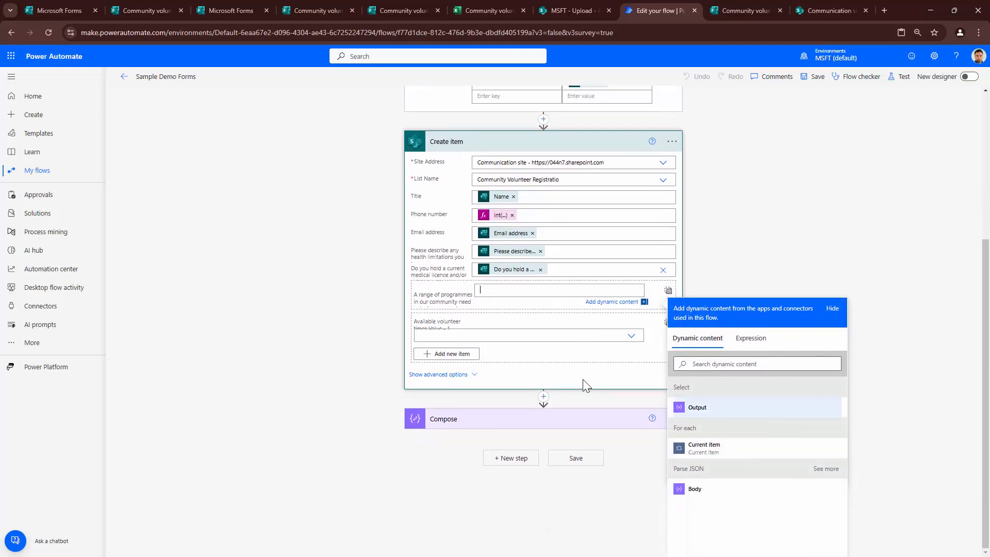
{"action": "left_click", "coordinate": [697, 407]}
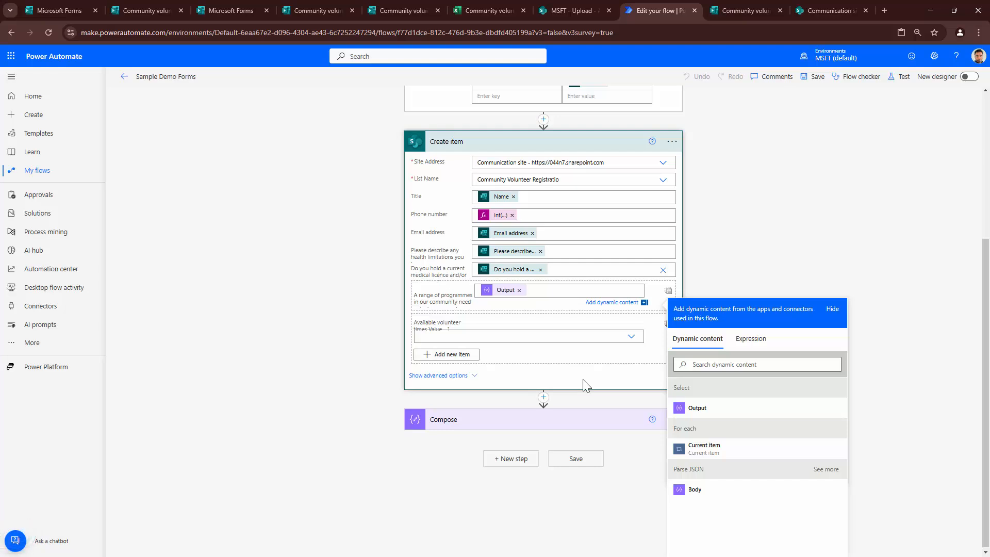
{"action": "key", "text": "ctrl+s"}
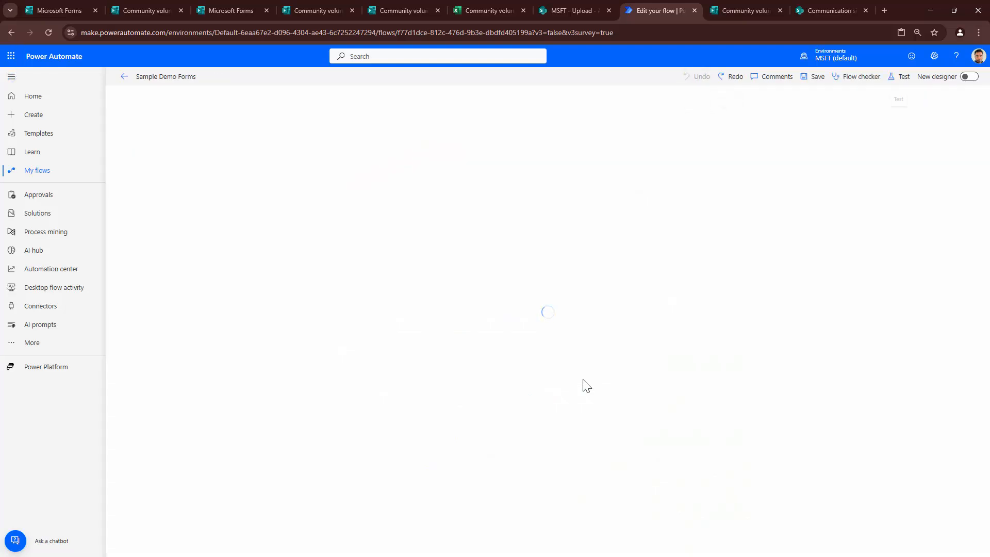
- Test the flow with the recently used trigger, check the SharePoint list, and return to run history
{"action": "key", "text": "Return"}
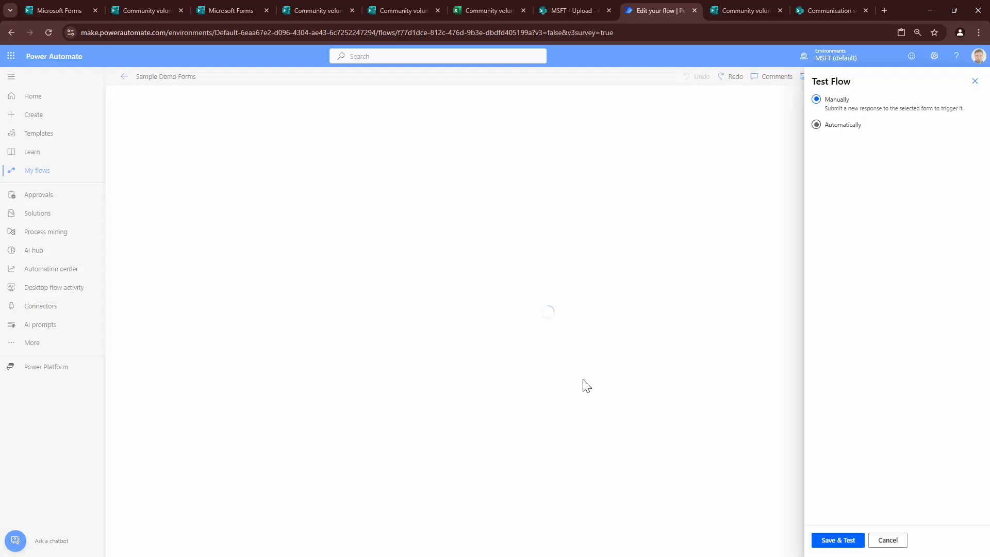
{"action": "key", "text": "Down"}
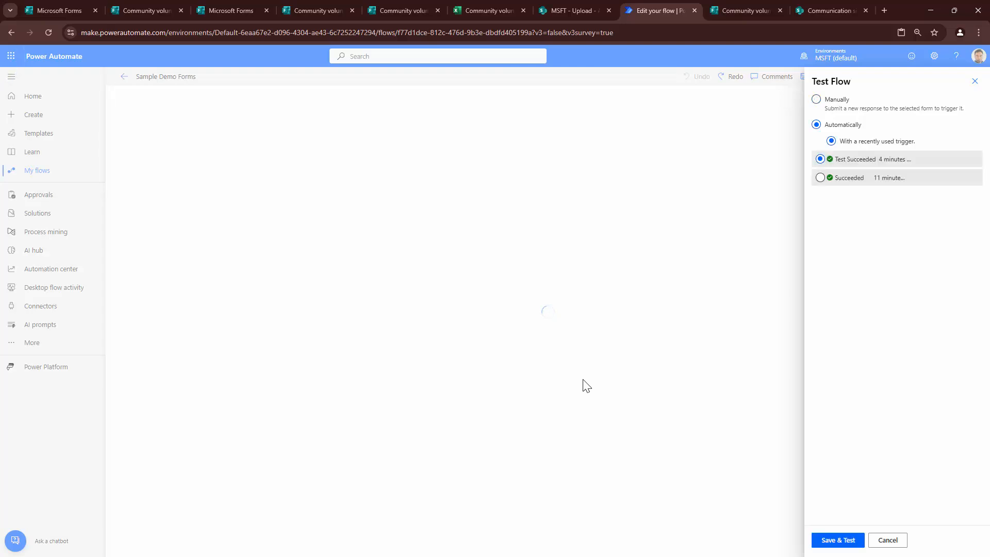
{"action": "key", "text": "Return"}
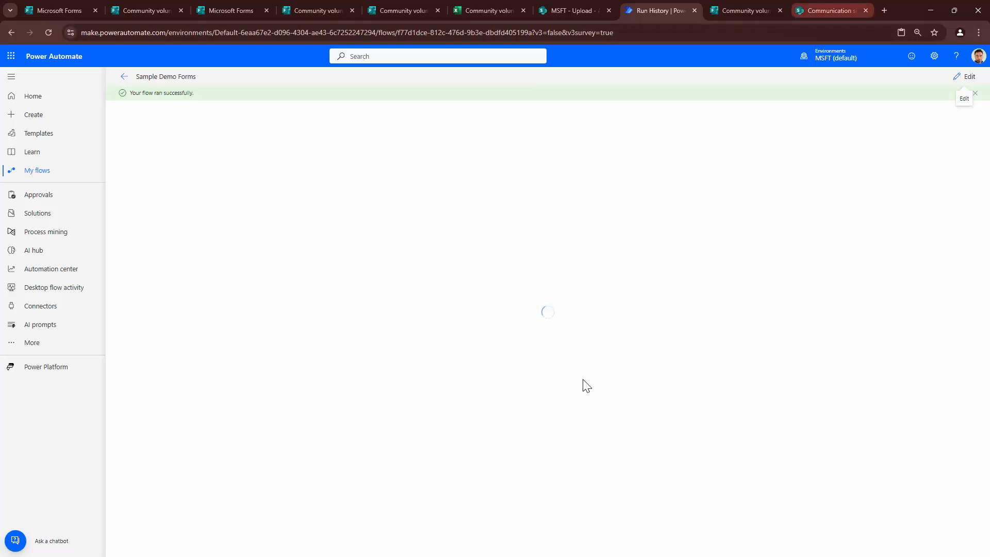
{"action": "left_click", "coordinate": [831, 11]}
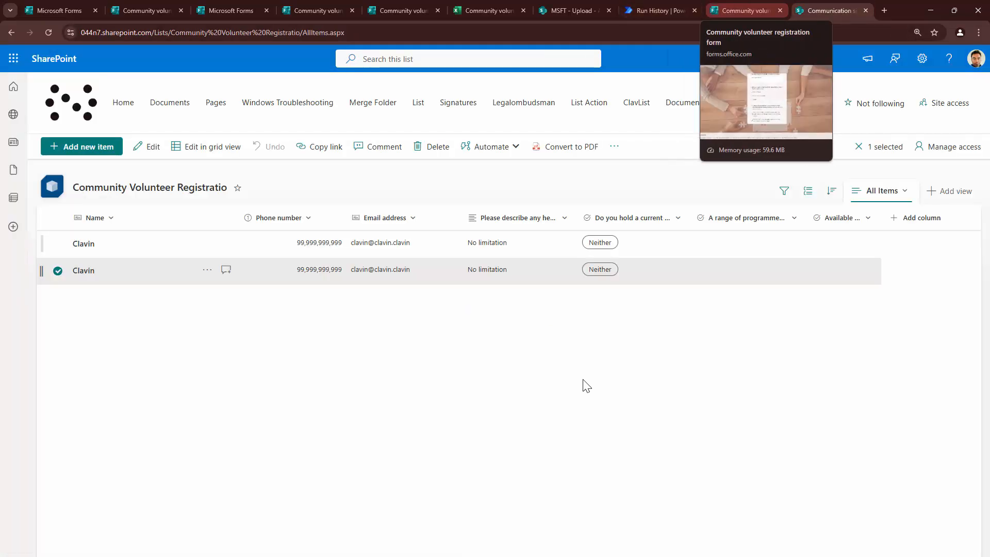
{"action": "left_click", "coordinate": [658, 10]}
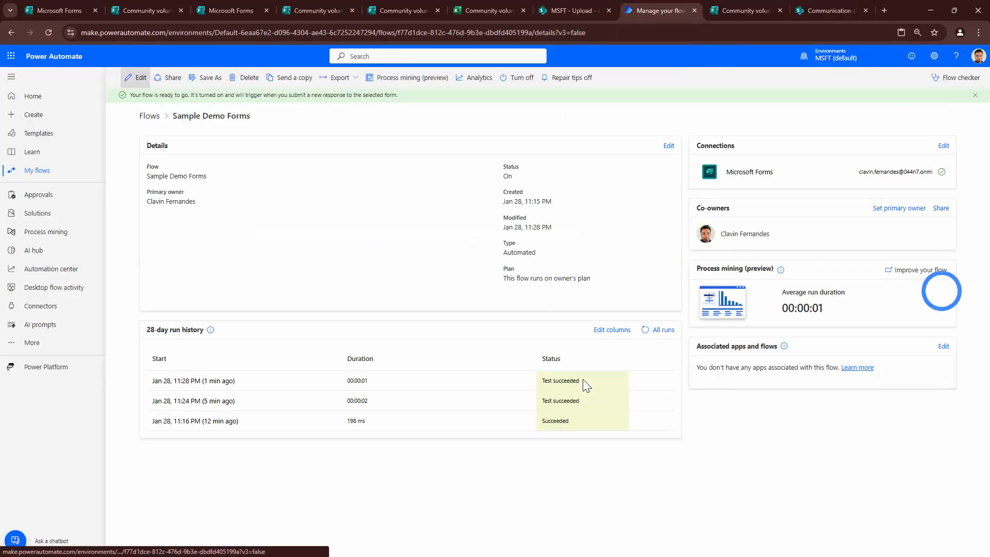
- Reopen the flow in the editor and bring up dynamic content for the programmes field
{"action": "left_click", "coordinate": [129, 78]}
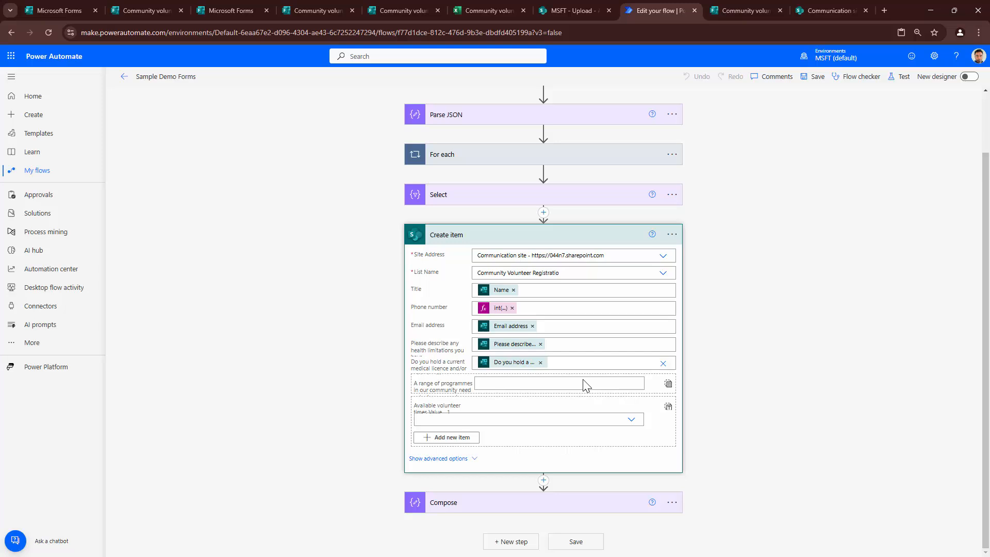
{"action": "left_click", "coordinate": [586, 386]}
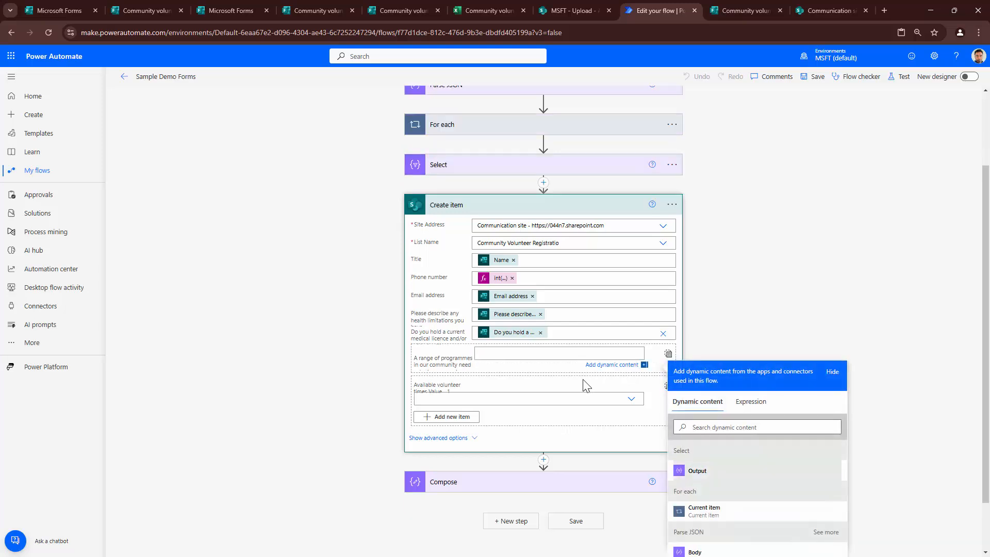
- Insert Select's Output into programmes, save, and test with the recent trigger
{"action": "left_click", "coordinate": [697, 471]}
{"action": "left_click", "coordinate": [813, 76]}
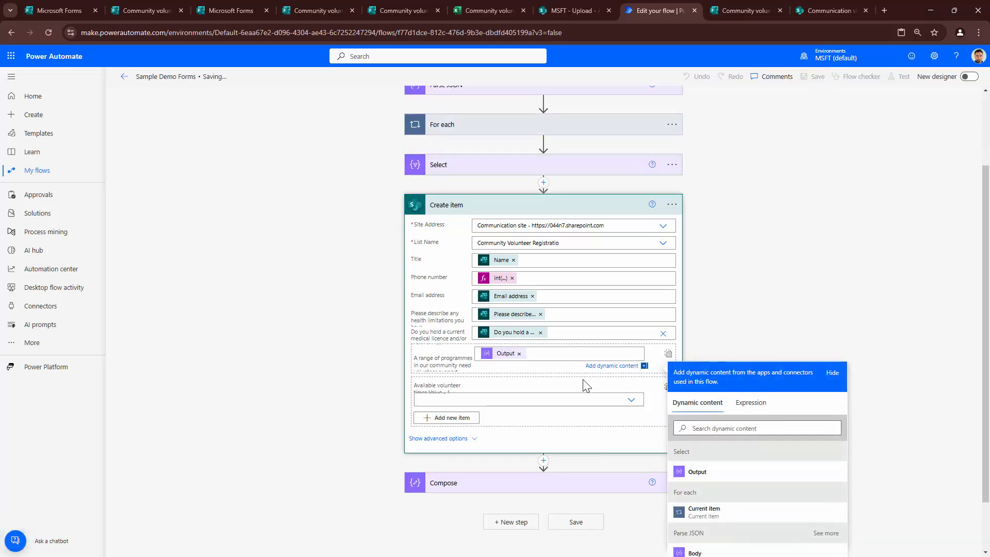
{"action": "left_click", "coordinate": [899, 76]}
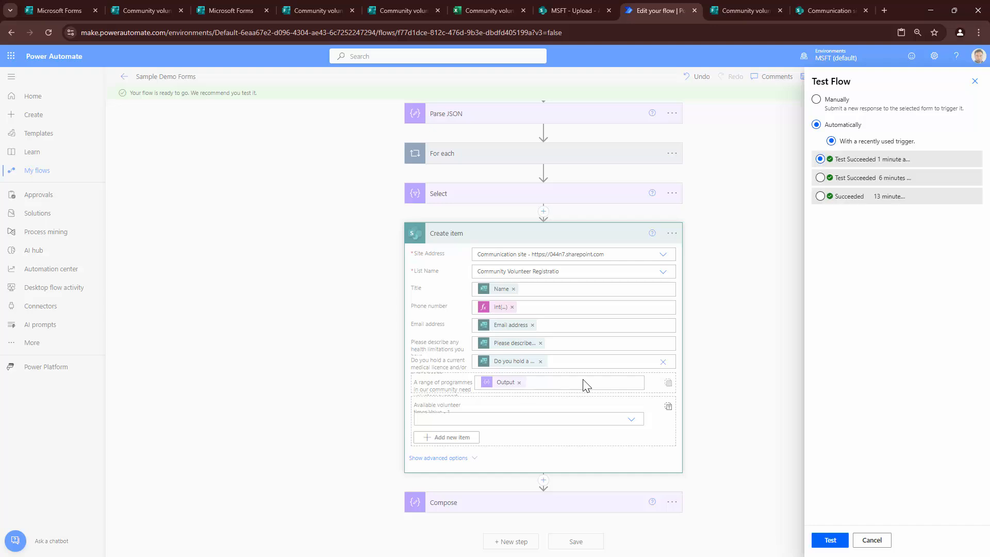
{"action": "left_click", "coordinate": [830, 540]}
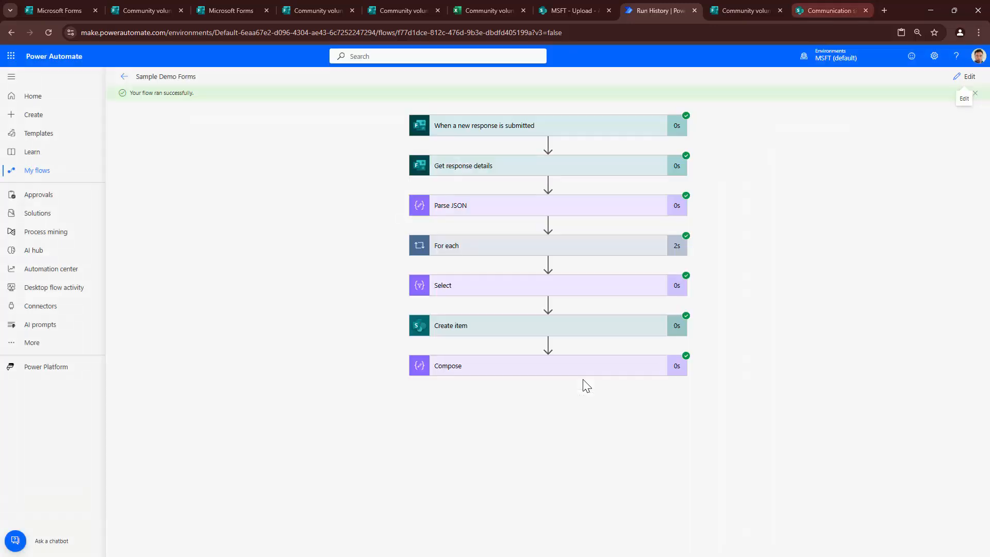
- Reload the SharePoint volunteer list to check new items, then return to the run history
{"action": "left_click", "coordinate": [831, 11]}
{"action": "left_click", "coordinate": [48, 33]}
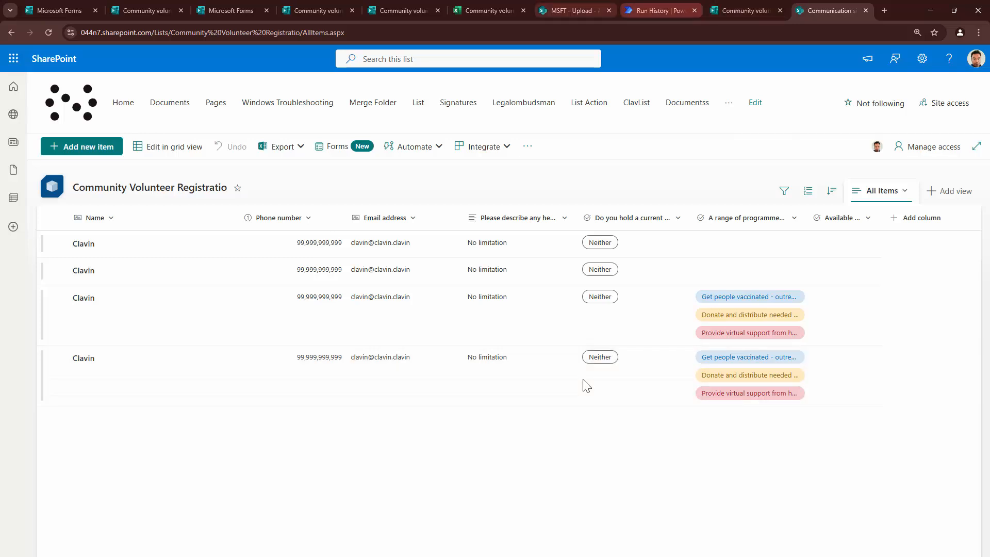
{"action": "left_click", "coordinate": [574, 10]}
{"action": "left_click", "coordinate": [661, 10]}
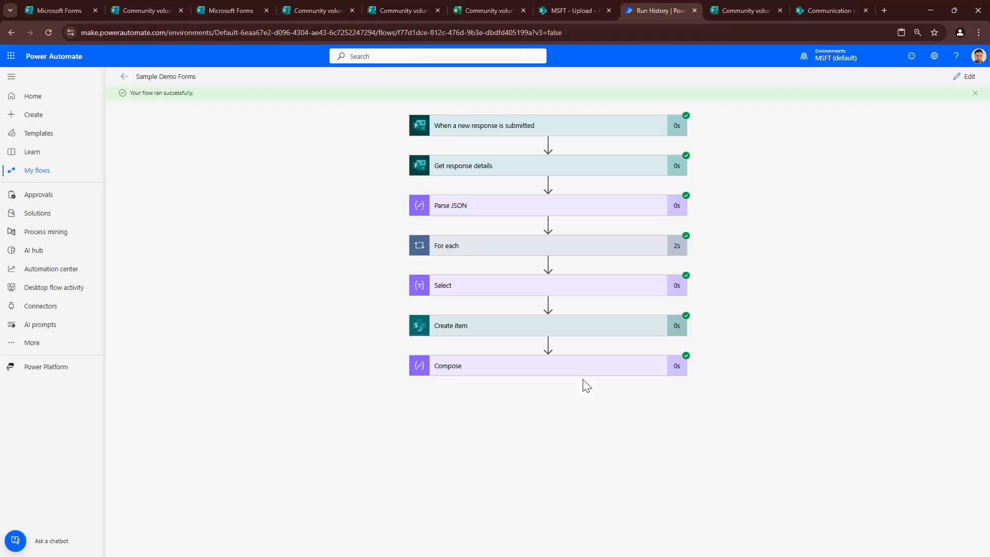
- Open the seven-step flow for editing from the successful run's Run History page
{"action": "left_click", "coordinate": [964, 77]}
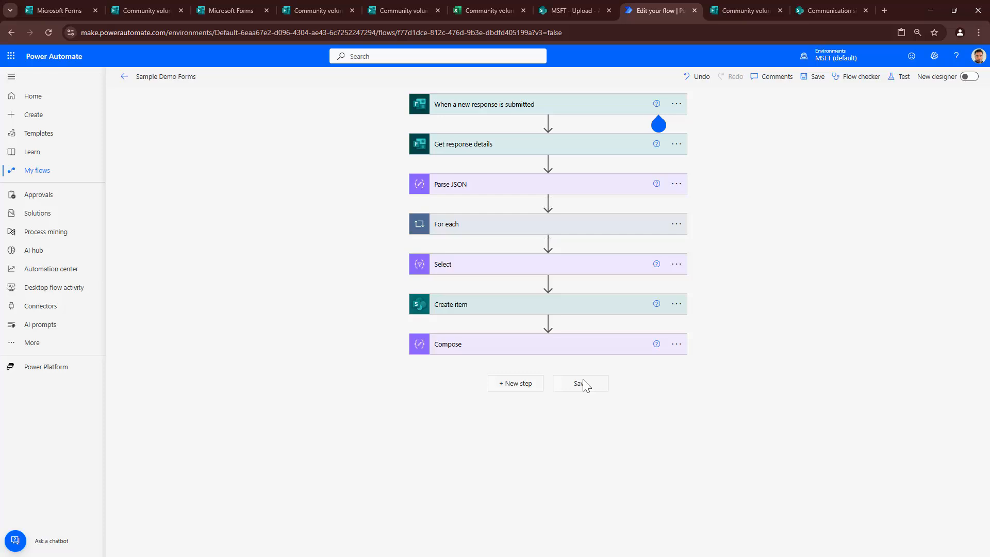
- Move the For each loop between Create item and Compose, then search actions for 'add attach'
{"action": "mouse_move", "coordinate": [467, 224]}
{"action": "left_mouse_down"}
{"action": "mouse_move", "coordinate": [470, 328]}
{"action": "mouse_move", "coordinate": [474, 321]}
{"action": "left_mouse_up"}
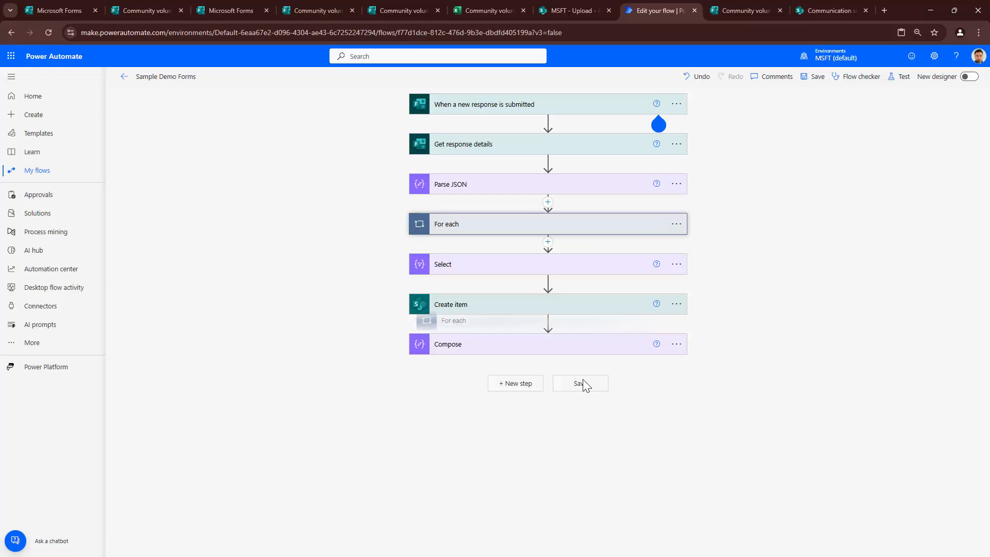
{"action": "left_click_drag", "start_coordinate": [474, 321], "coordinate": [474, 322]}
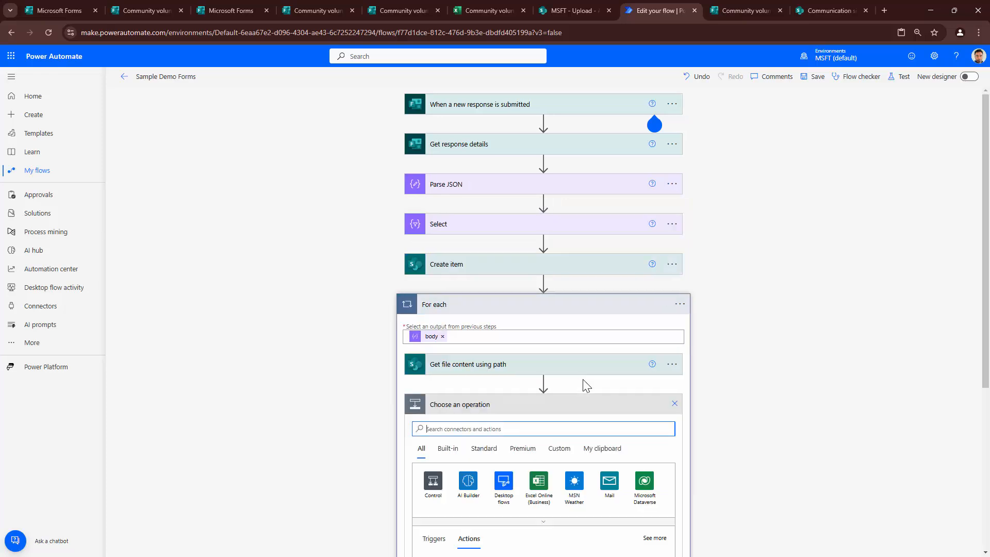
{"action": "type", "text": "add"}
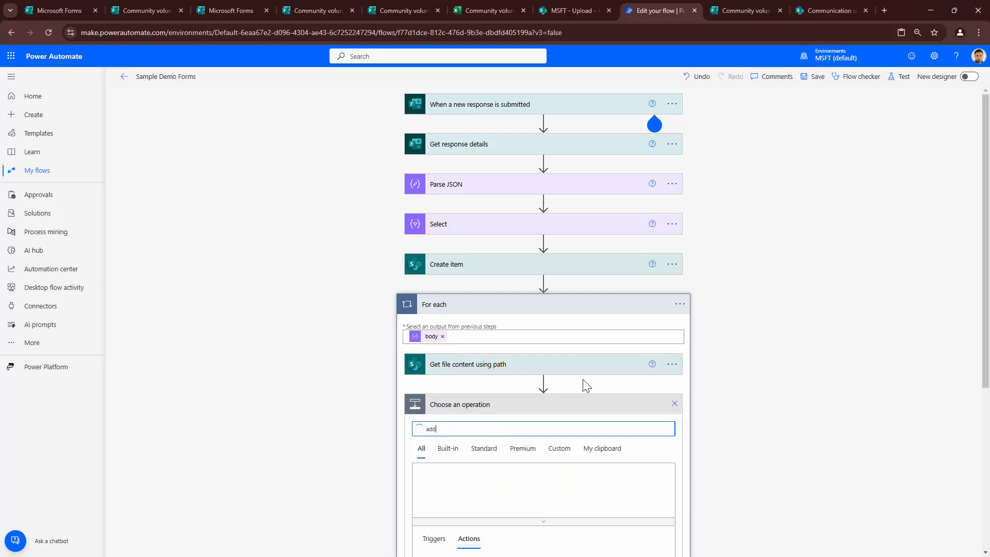
{"action": "type", "text": " attachment"}
{"action": "scroll", "coordinate": [587, 386], "scroll_direction": "down", "scroll_amount": 4}
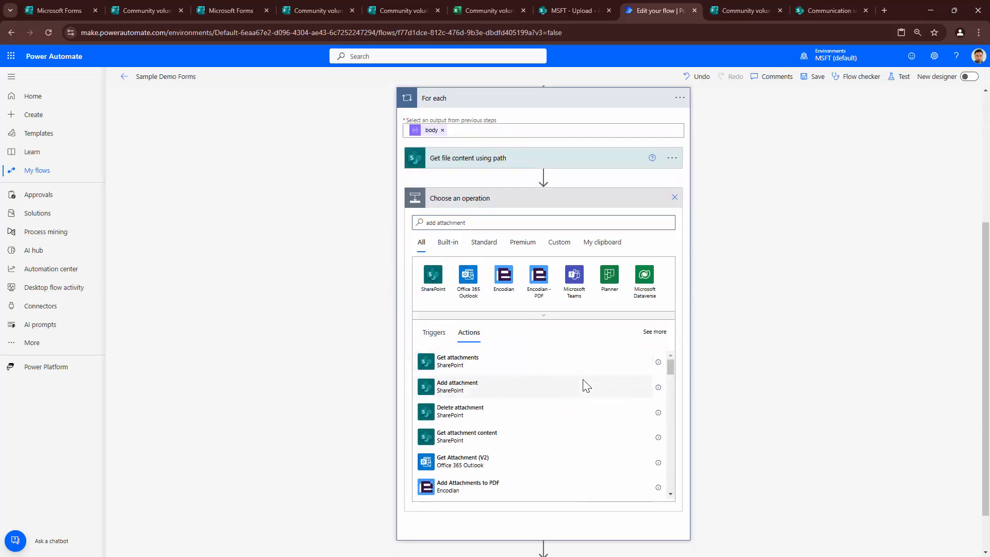
- Set the Add attachment step's site address to the Communication site
{"action": "left_click", "coordinate": [586, 386]}
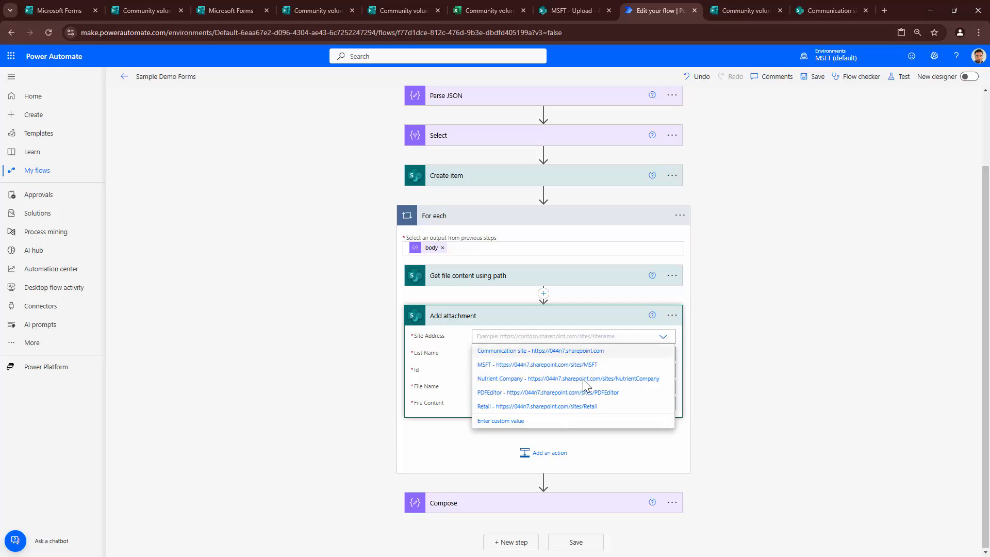
{"action": "key", "text": "Down"}
{"action": "key", "text": "Return"}
{"action": "key", "text": "Tab"}
{"action": "key", "text": "shift+Tab"}
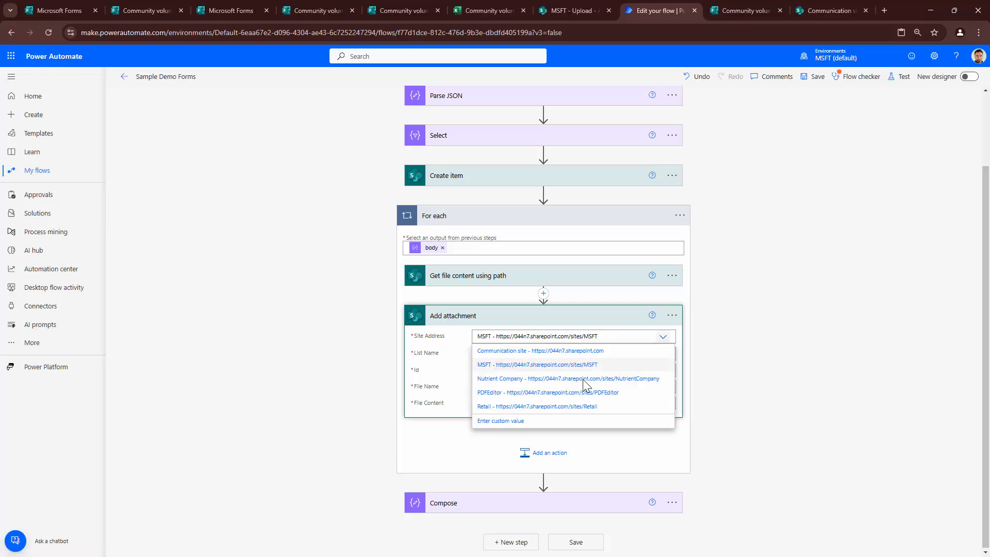
{"action": "key", "text": "Up"}
{"action": "key", "text": "Return"}
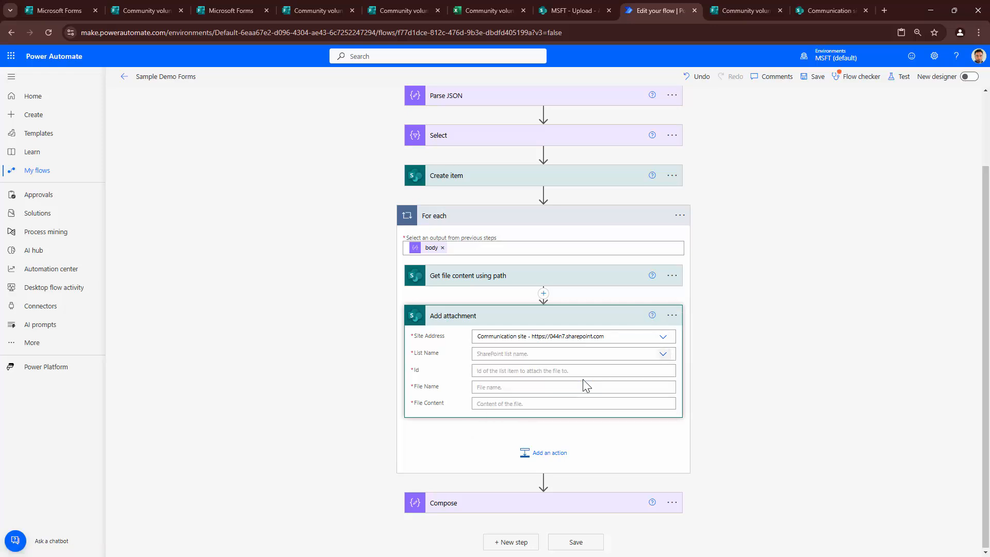
- Choose the Community Volunteer Registration list and set Id to Create item's ID
{"action": "key", "text": "Tab"}
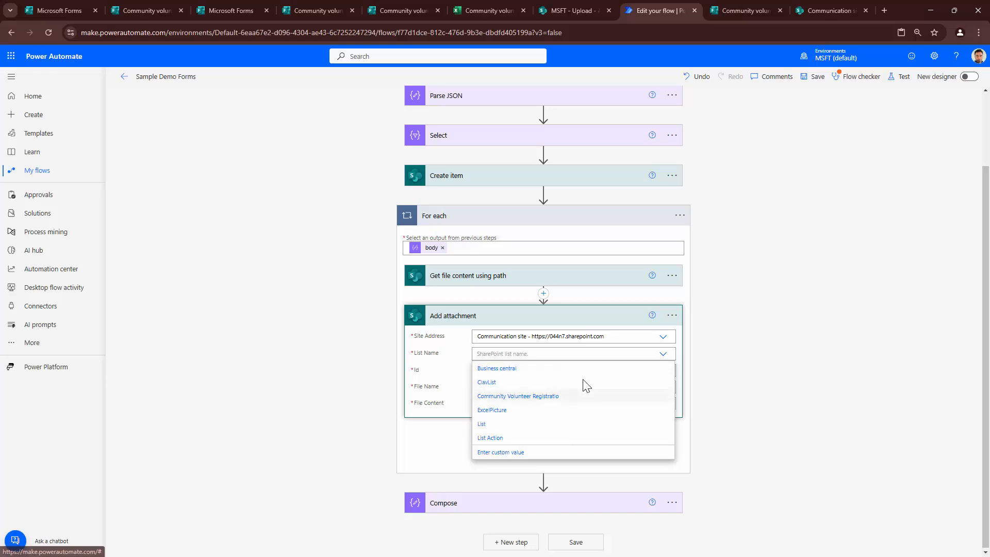
{"action": "left_click", "coordinate": [587, 385]}
{"action": "key", "text": "Tab"}
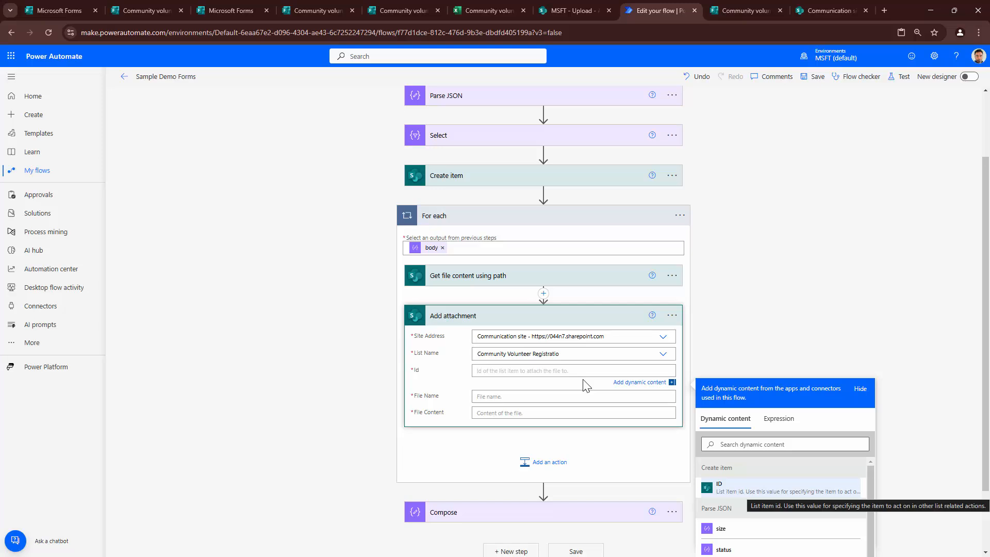
{"action": "left_click", "coordinate": [763, 488]}
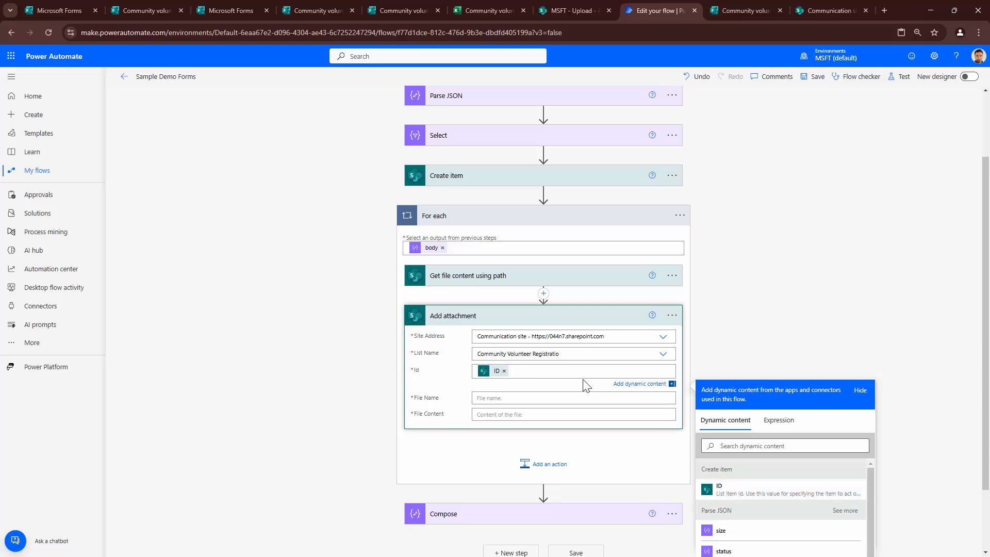
{"action": "key", "text": "Tab"}
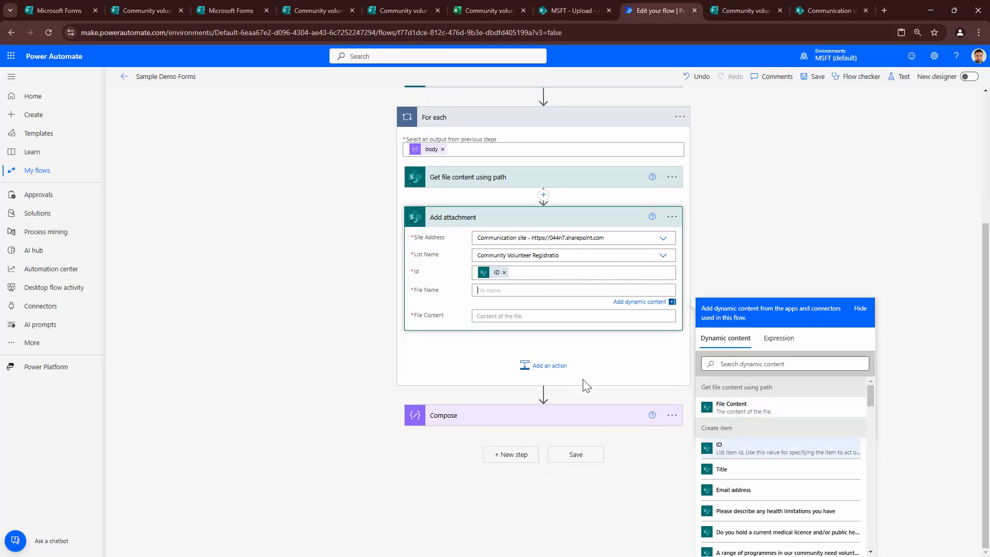
- Clear the file name value and move Add attachment directly below Get file content
{"action": "scroll", "coordinate": [781, 448], "scroll_direction": "down", "scroll_amount": 10}
{"action": "scroll", "coordinate": [781, 420], "scroll_direction": "down", "scroll_amount": 9}
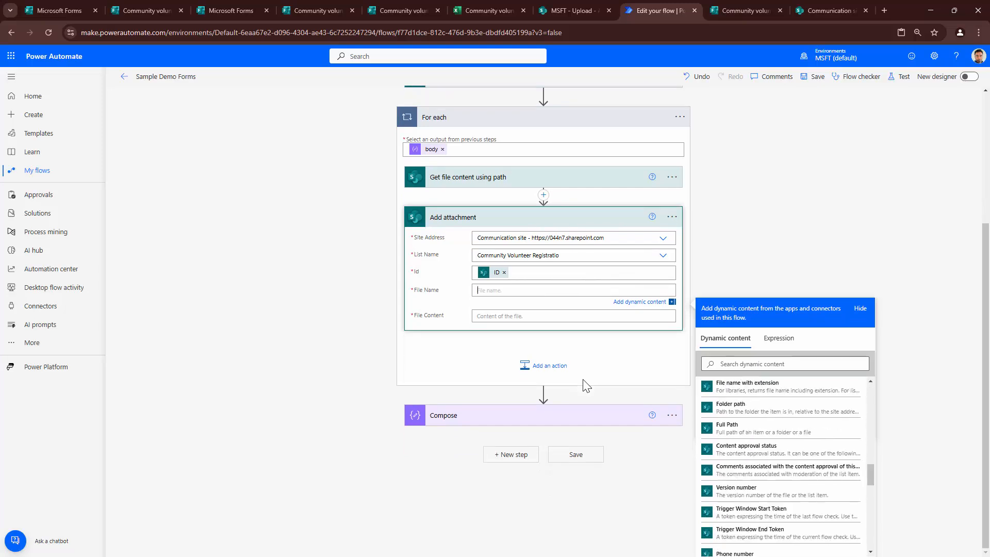
{"action": "scroll", "coordinate": [782, 424], "scroll_direction": "up", "scroll_amount": 1}
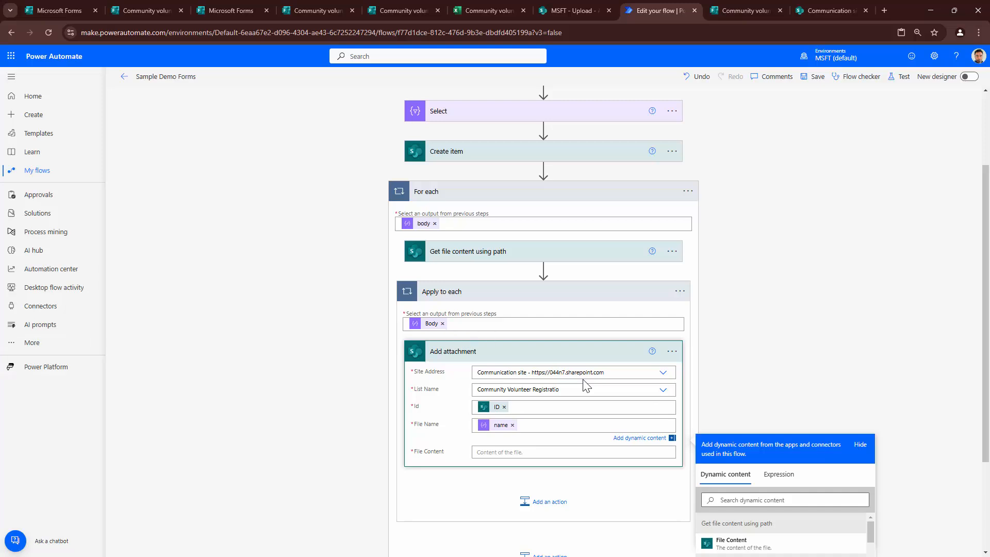
{"action": "key", "text": "BackSpace"}
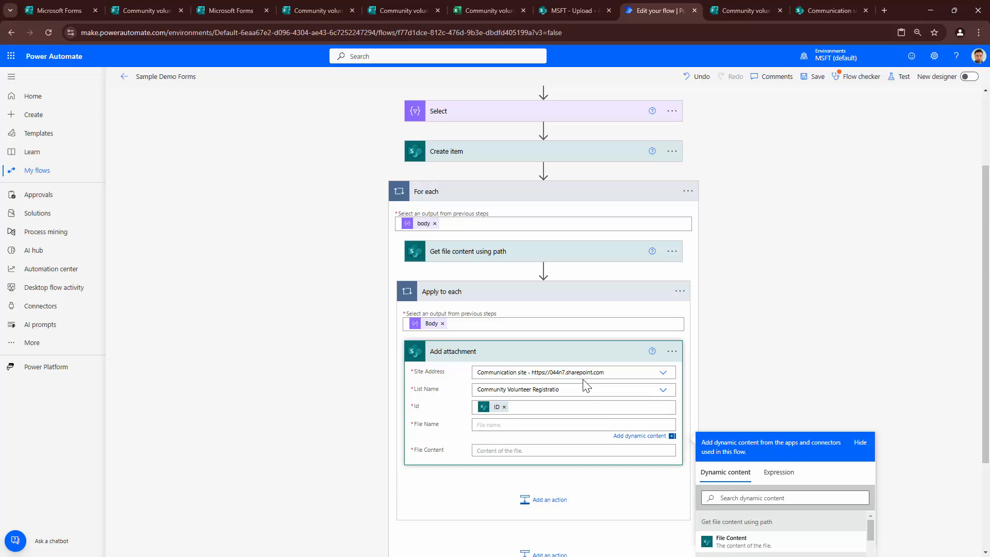
{"action": "left_click_drag", "start_coordinate": [543, 351], "coordinate": [544, 270]}
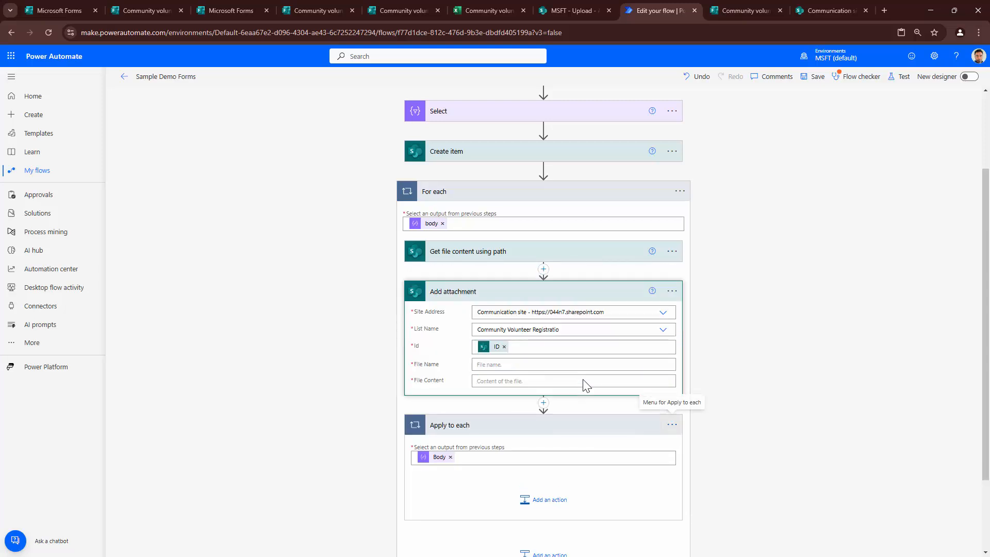
- Delete the now-empty Apply to each loop
{"action": "left_click", "coordinate": [672, 425]}
{"action": "left_click", "coordinate": [711, 545]}
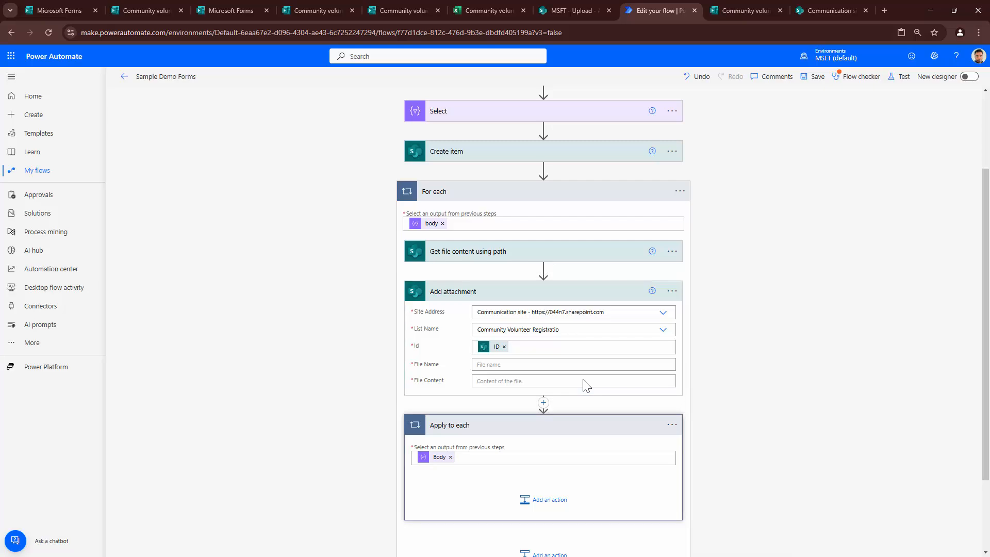
{"action": "left_click", "coordinate": [502, 322]}
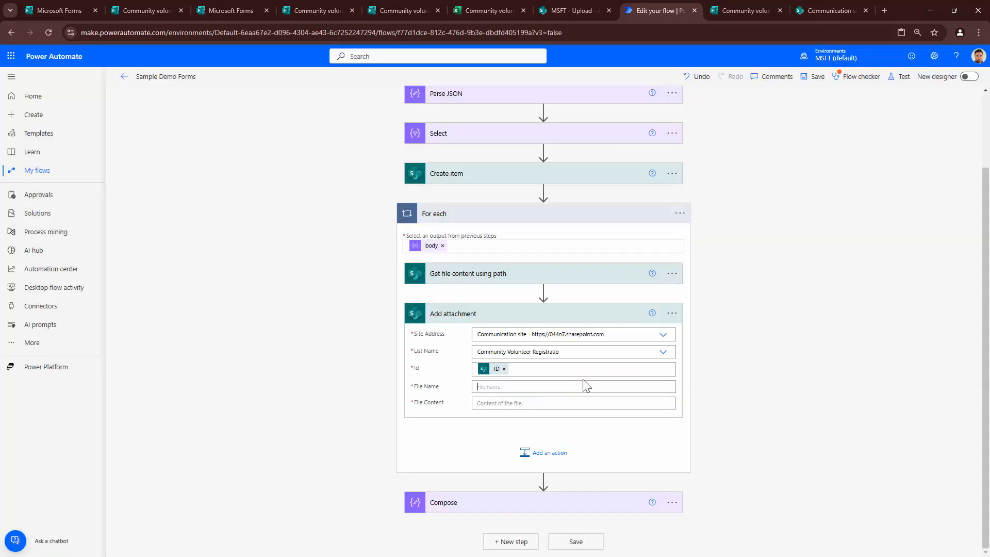
{"action": "right_click", "coordinate": [585, 385]}
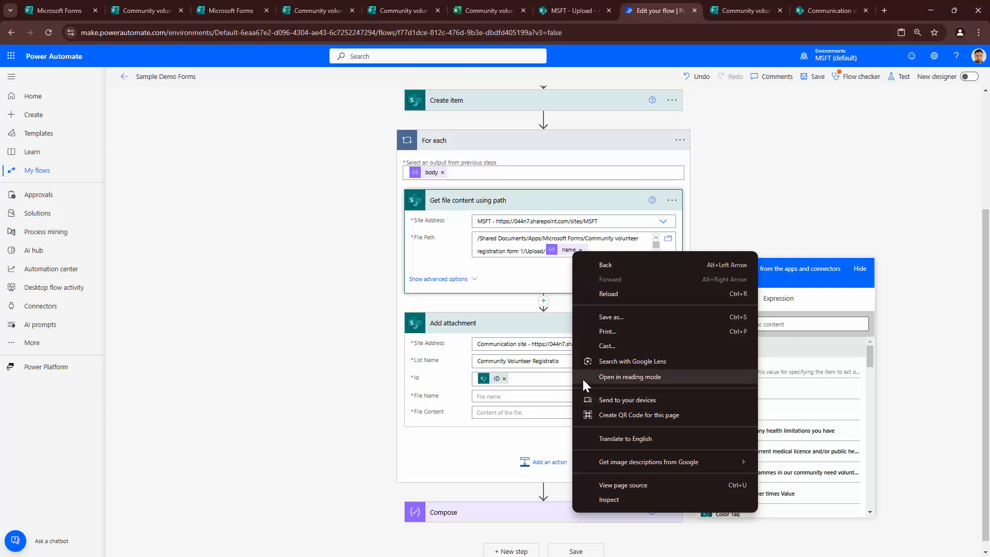
{"action": "key", "text": "Escape"}
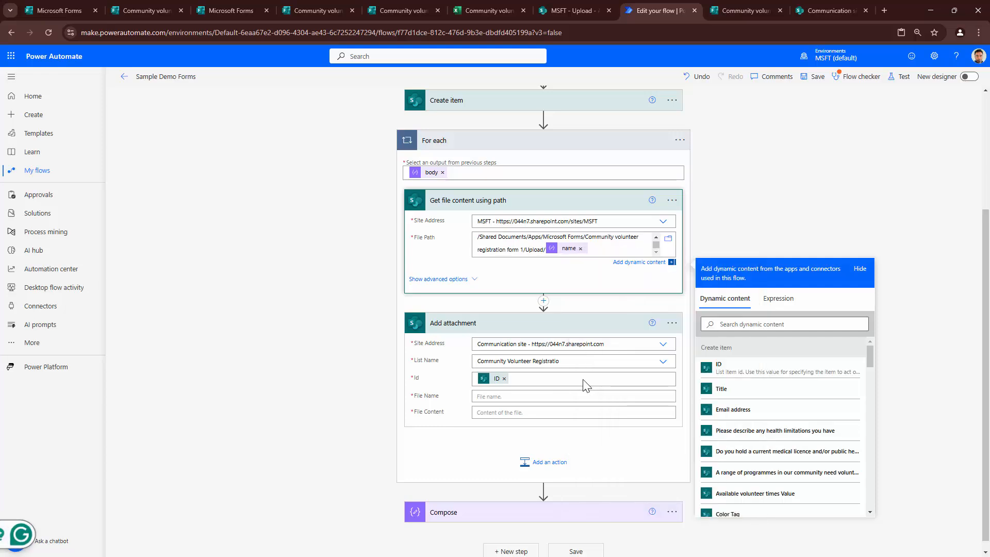
- Set File Name to the expression items('For_each')['name']
{"action": "double_click", "coordinate": [569, 248]}
{"action": "right_click", "coordinate": [568, 249]}
{"action": "left_click", "coordinate": [583, 263]}
{"action": "left_click", "coordinate": [573, 396]}
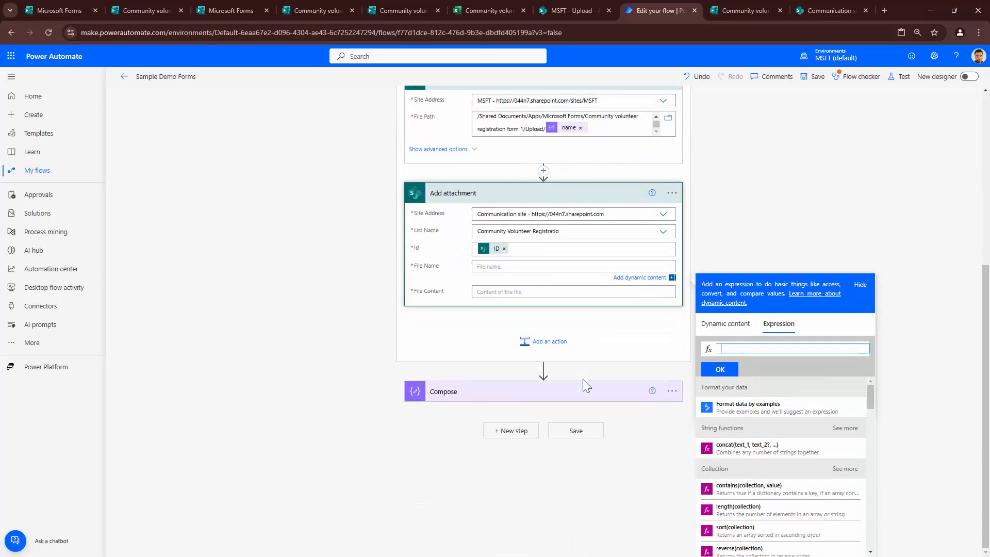
{"action": "key", "text": "ctrl+v"}
{"action": "key", "text": "BackSpace"}
{"action": "key", "text": "Home"}
{"action": "key", "text": "Tab"}
{"action": "key", "text": "Return"}
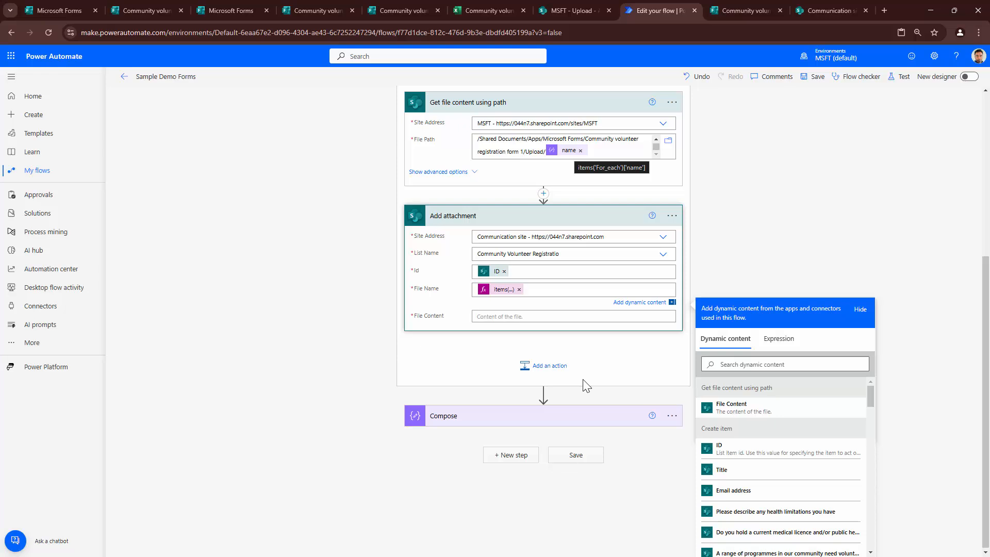
- Set File Content to the File Content from Get file content
{"action": "left_click", "coordinate": [573, 317]}
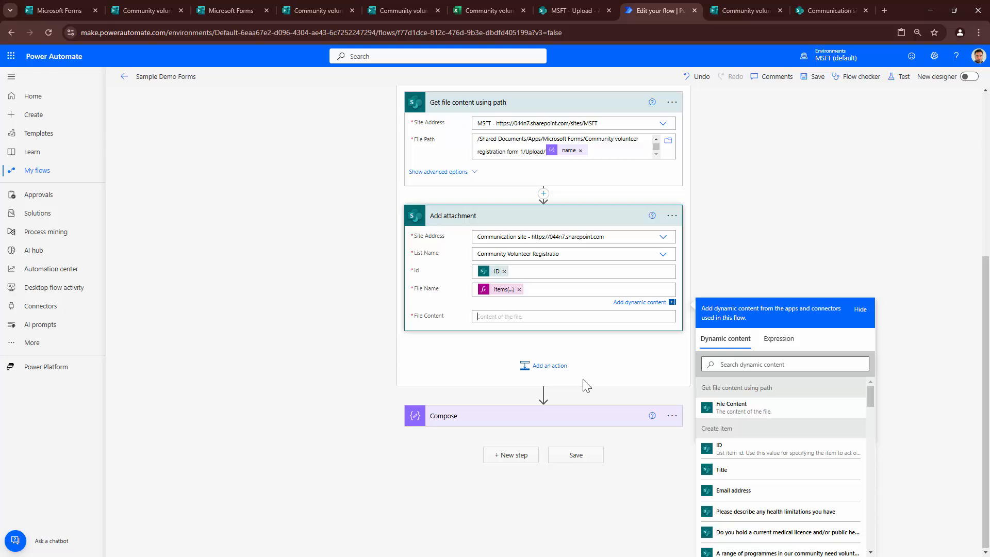
{"action": "left_click", "coordinate": [744, 435]}
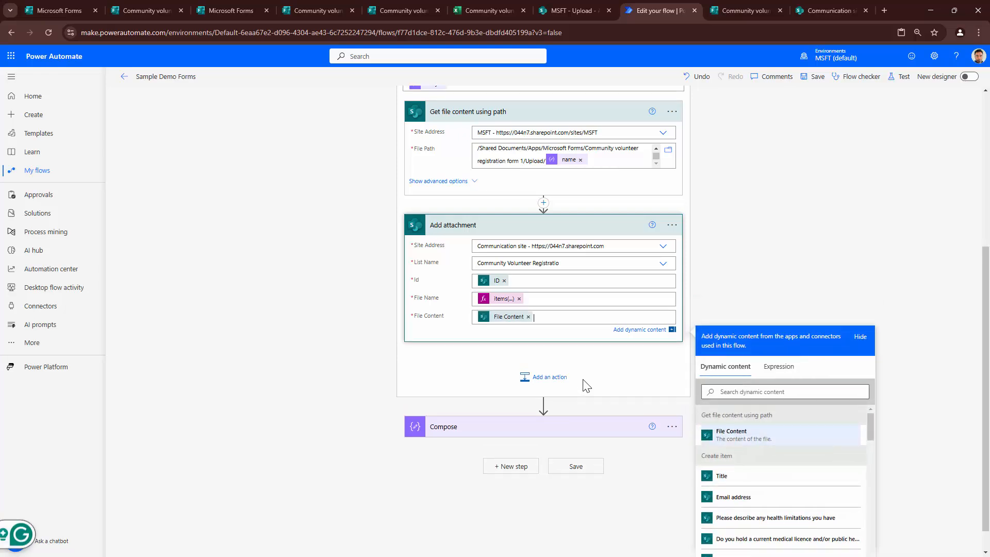
{"action": "left_click", "coordinate": [586, 386]}
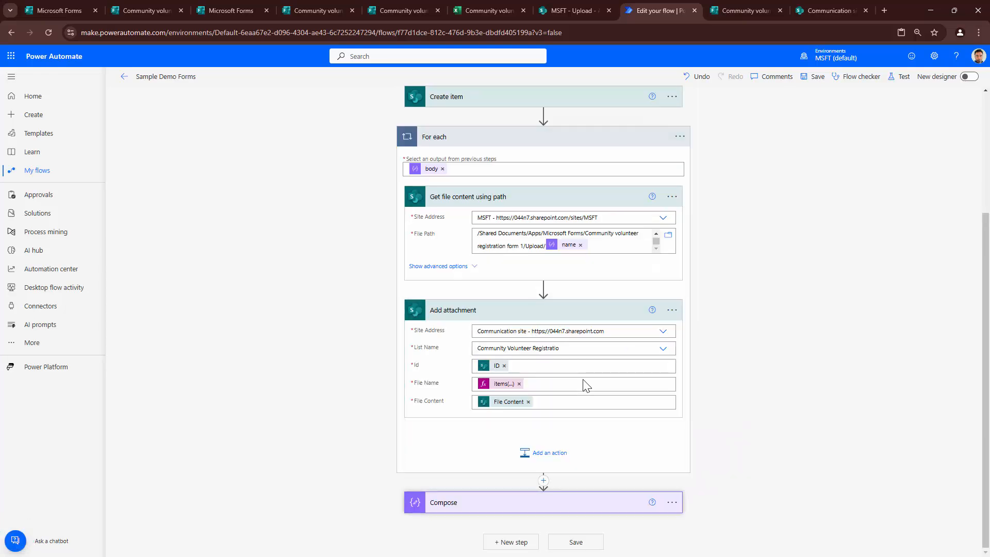
- Delete the Compose step from the flow
{"action": "left_click", "coordinate": [672, 502]}
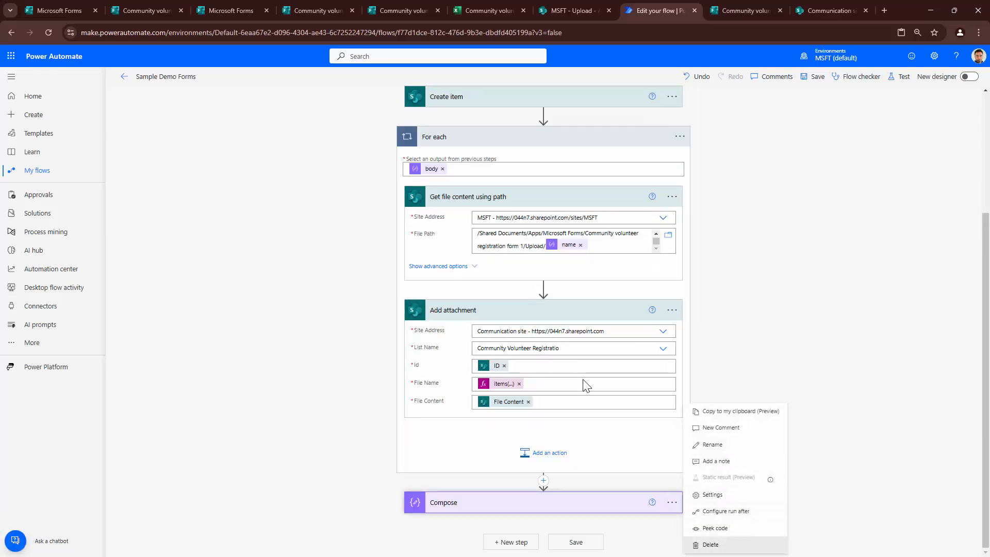
{"action": "left_click", "coordinate": [717, 544]}
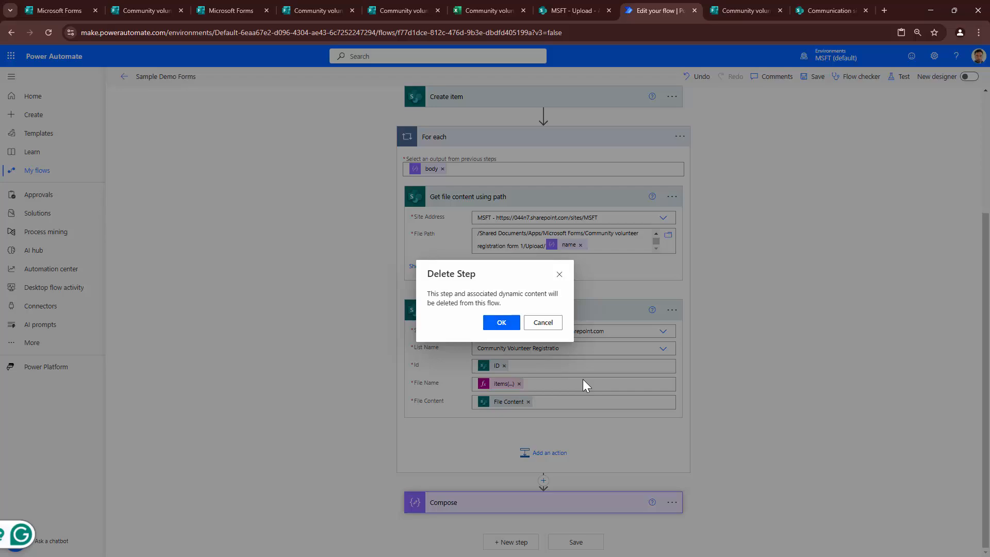
{"action": "left_click", "coordinate": [499, 323]}
{"action": "scroll", "coordinate": [587, 386], "scroll_direction": "up", "scroll_amount": 3}
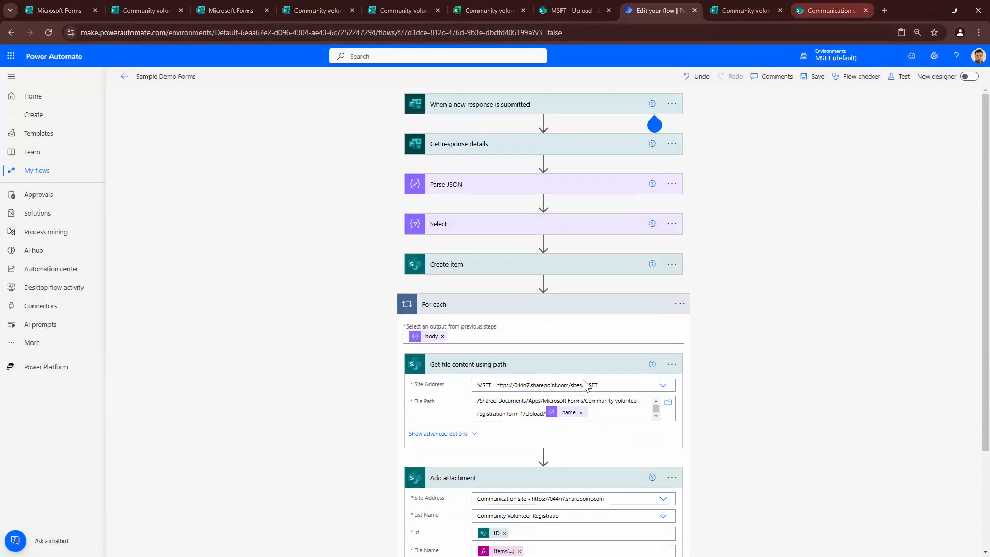
- Delete all four entries from the Community Volunteer Registration list, then return to the flow
{"action": "left_click", "coordinate": [831, 10]}
{"action": "left_click", "coordinate": [57, 217]}
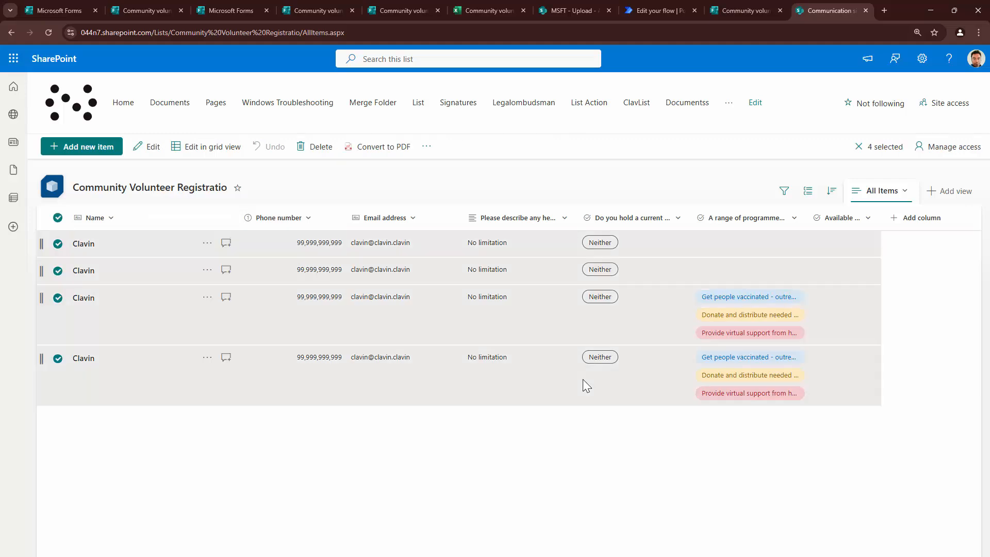
{"action": "left_click", "coordinate": [315, 147]}
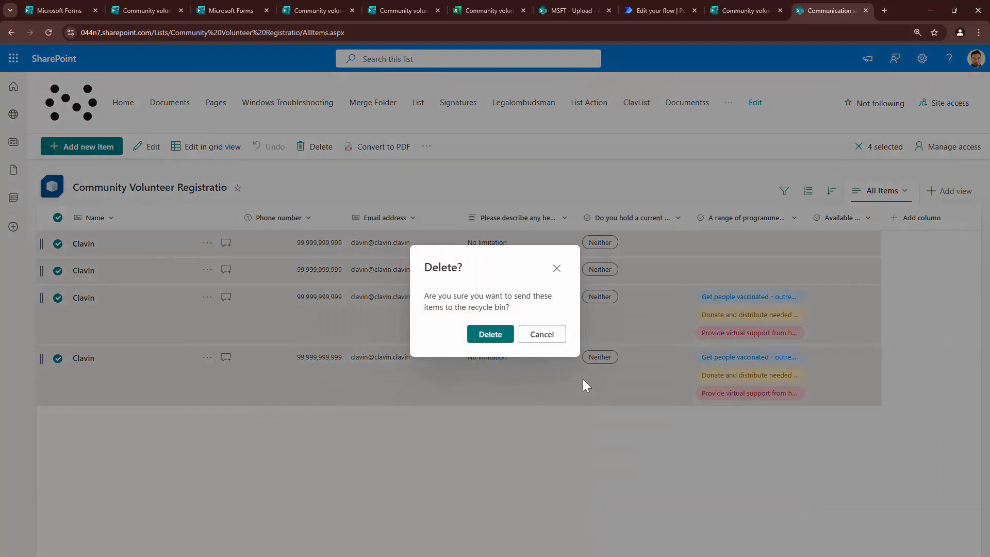
{"action": "left_click", "coordinate": [491, 335]}
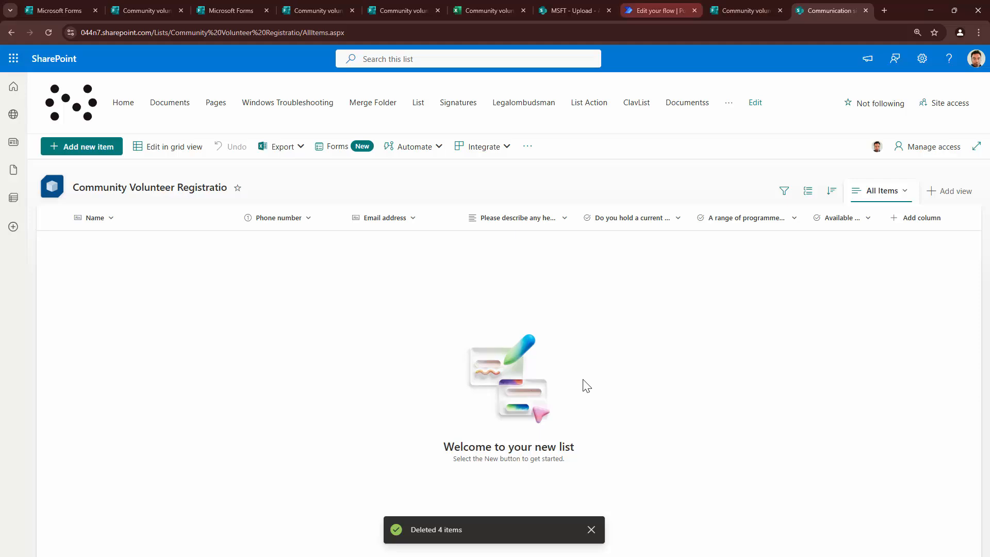
{"action": "left_click", "coordinate": [657, 10]}
- Save and test the flow automatically using the most recent trigger run
{"action": "left_click", "coordinate": [899, 77]}
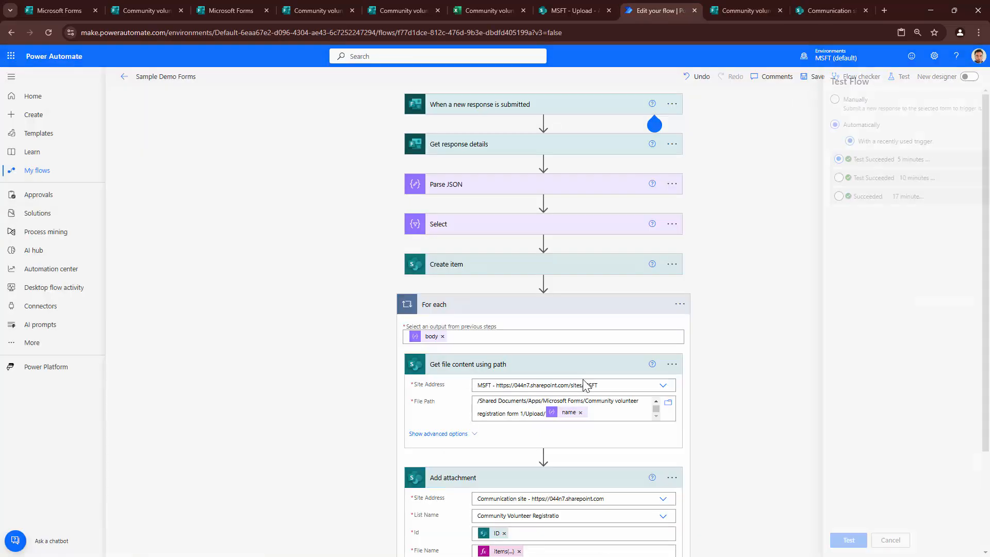
{"action": "left_click", "coordinate": [820, 159]}
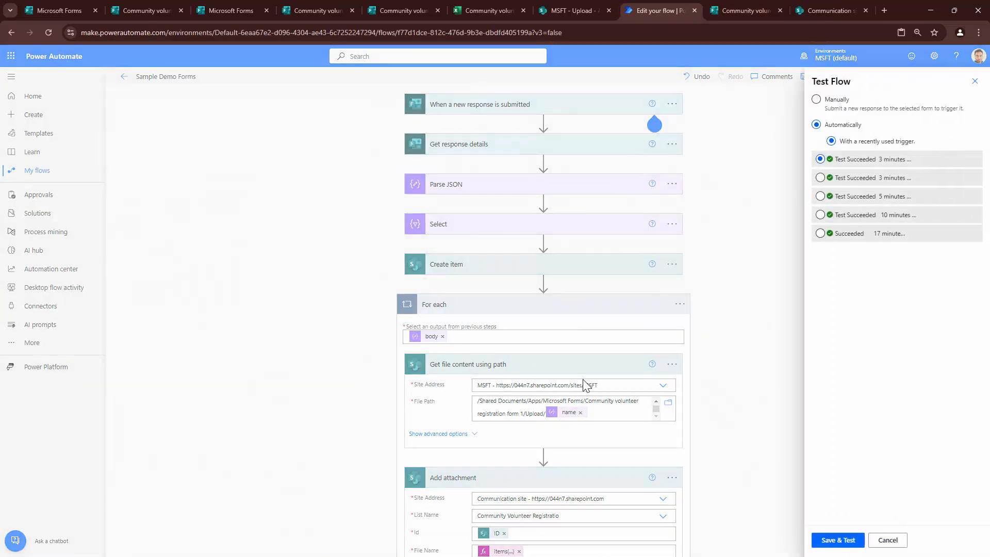
{"action": "left_click", "coordinate": [838, 540]}
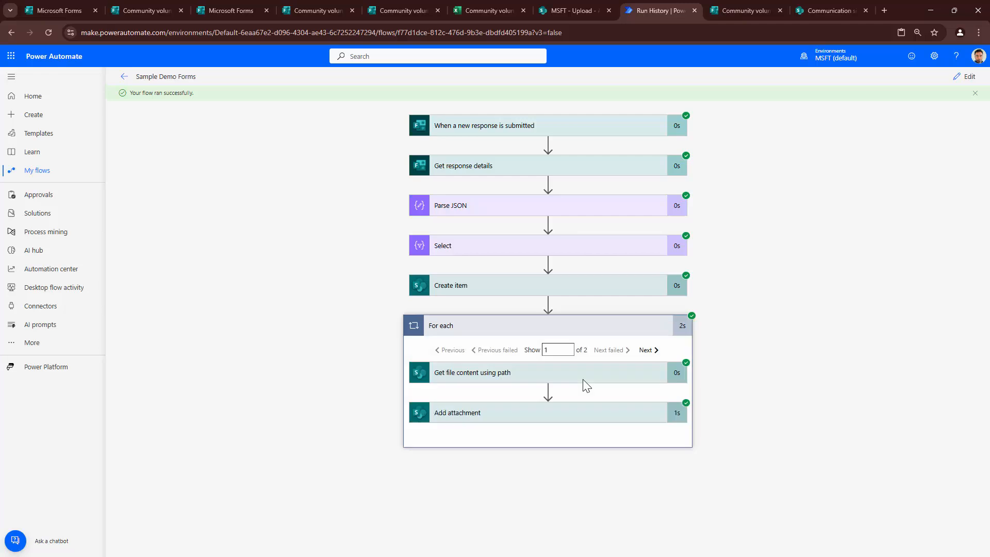
{"action": "key", "text": "ctrl+Tab"}
{"action": "key", "text": "ctrl+Tab"}
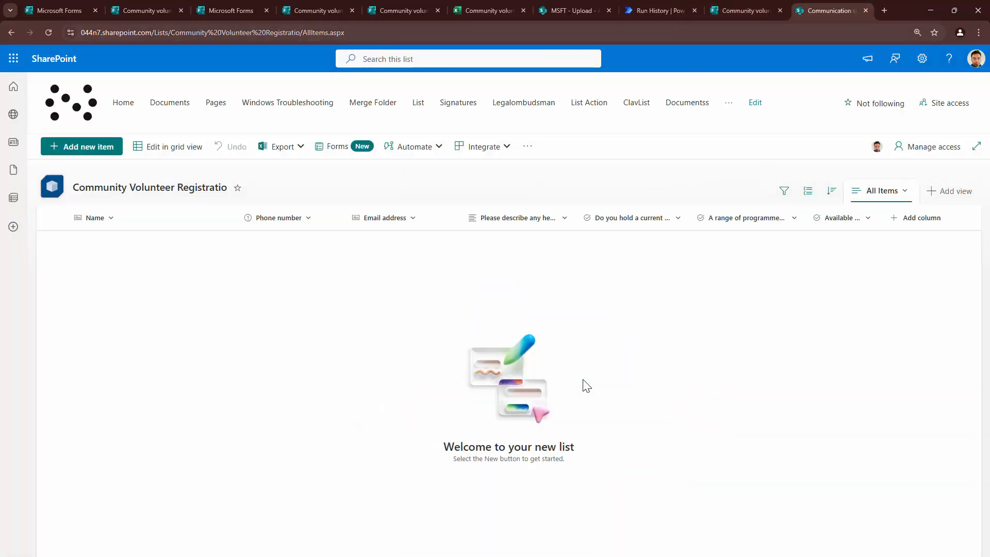
- Refresh the list, open the new volunteer entry, and open its attached contract PDF
{"action": "key", "text": "F5"}
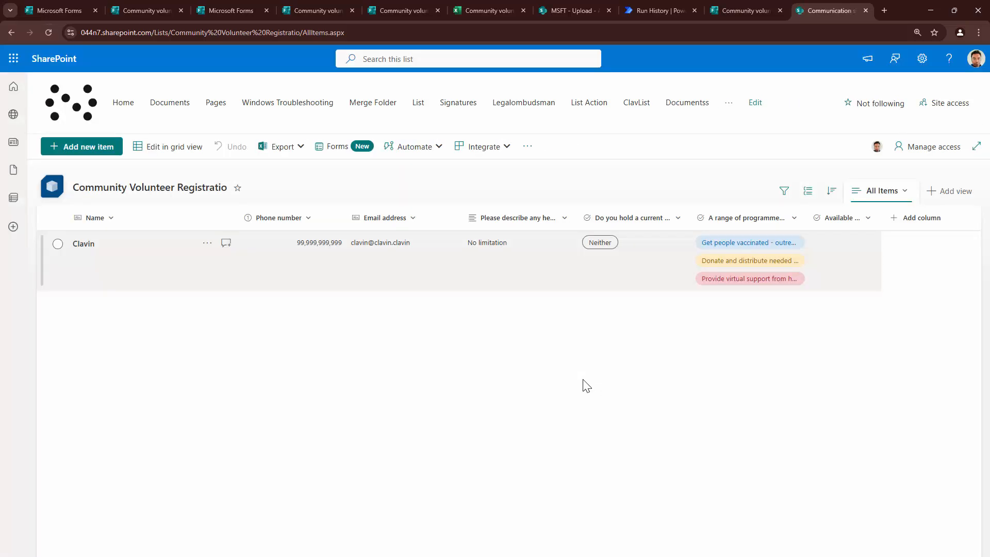
{"action": "left_click", "coordinate": [84, 244]}
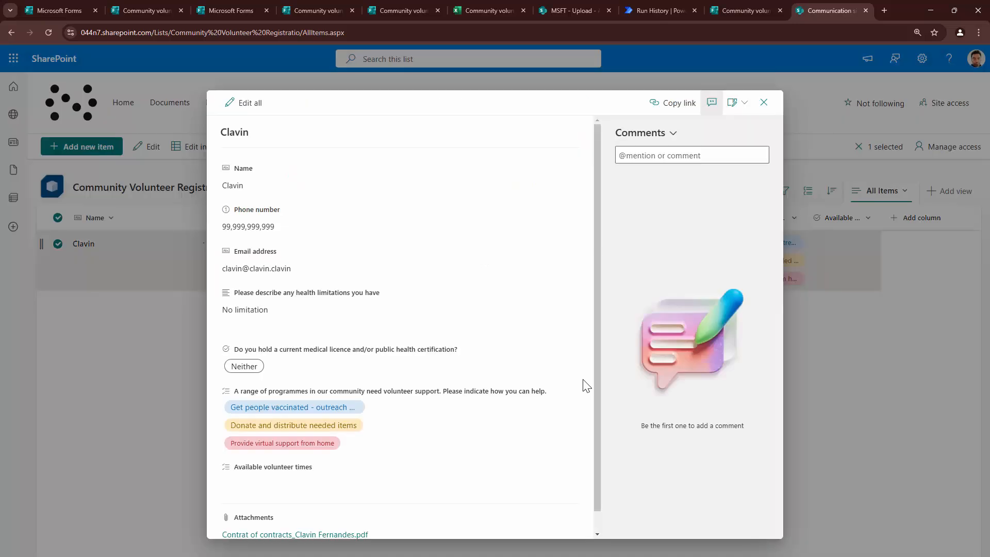
{"action": "scroll", "coordinate": [586, 386], "scroll_direction": "down", "scroll_amount": 1}
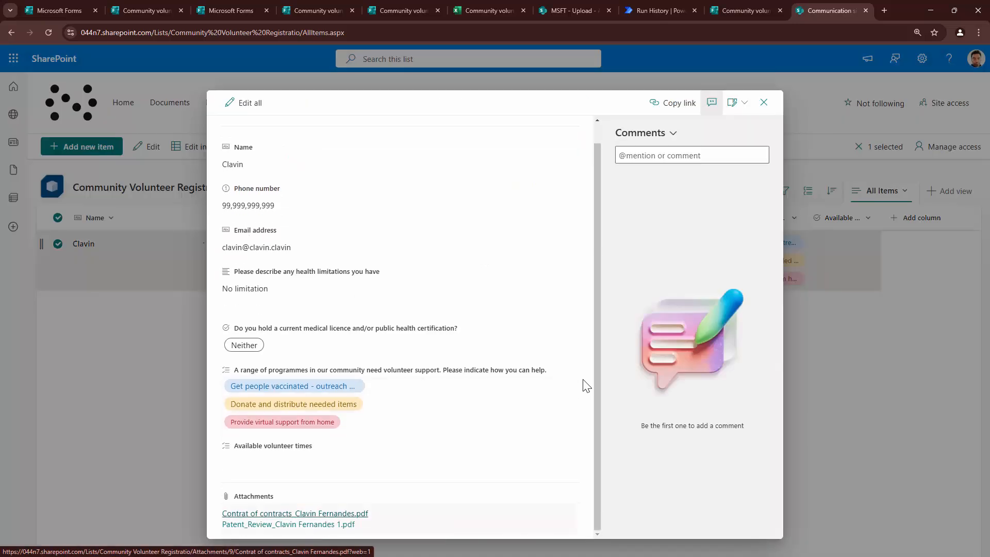
{"action": "left_click", "coordinate": [325, 514]}
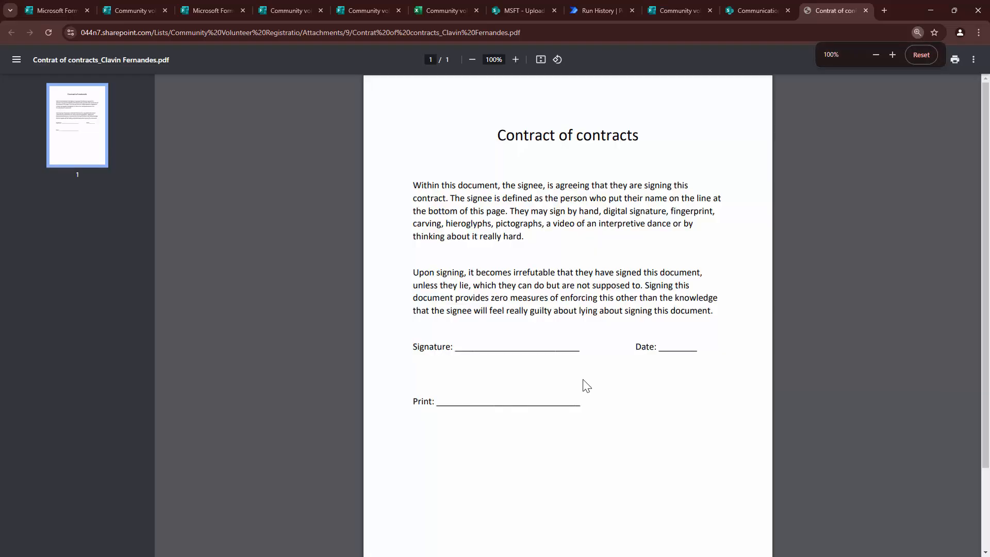